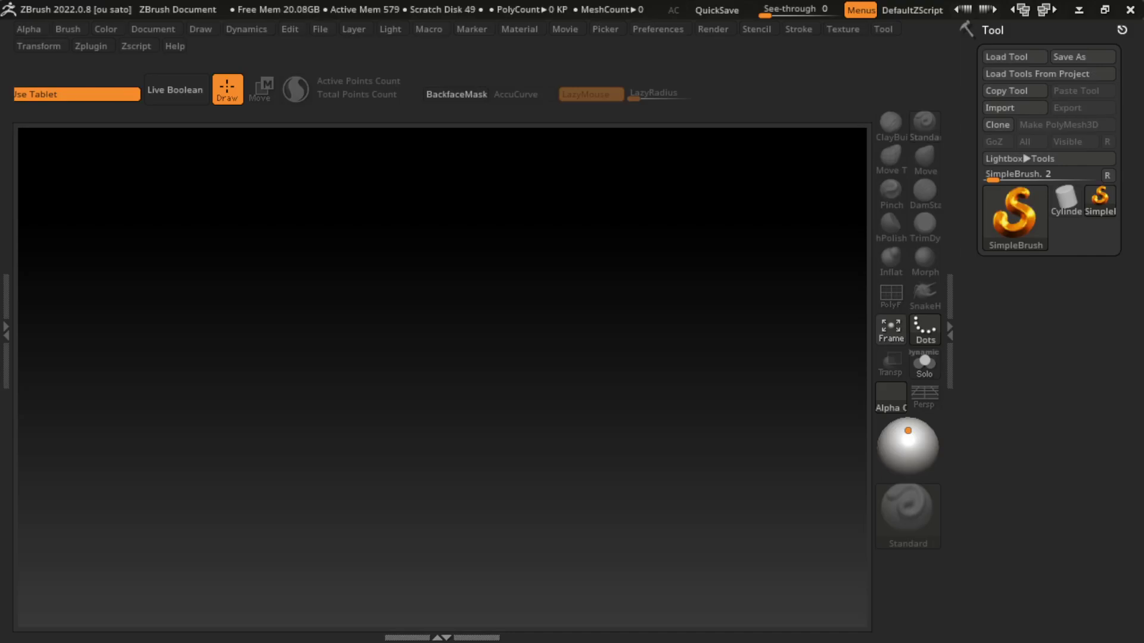
- Load the eight-head male mannequin ZSphere project from LightBox's Mannequin folder
click(661, 29)
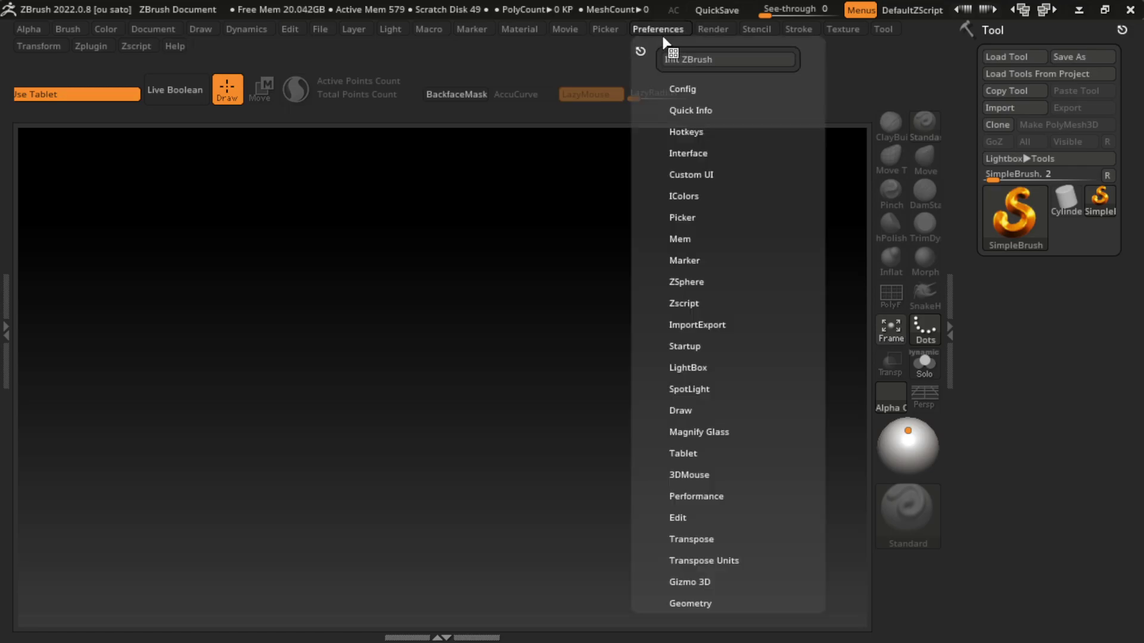
click(691, 368)
click(695, 388)
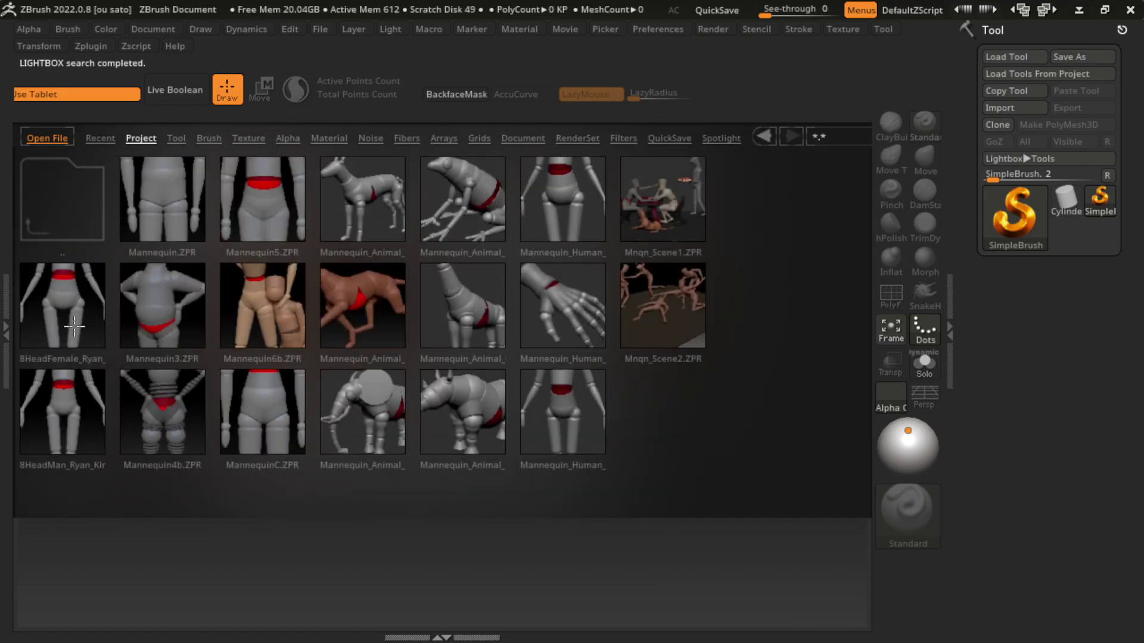
double_click(76, 417)
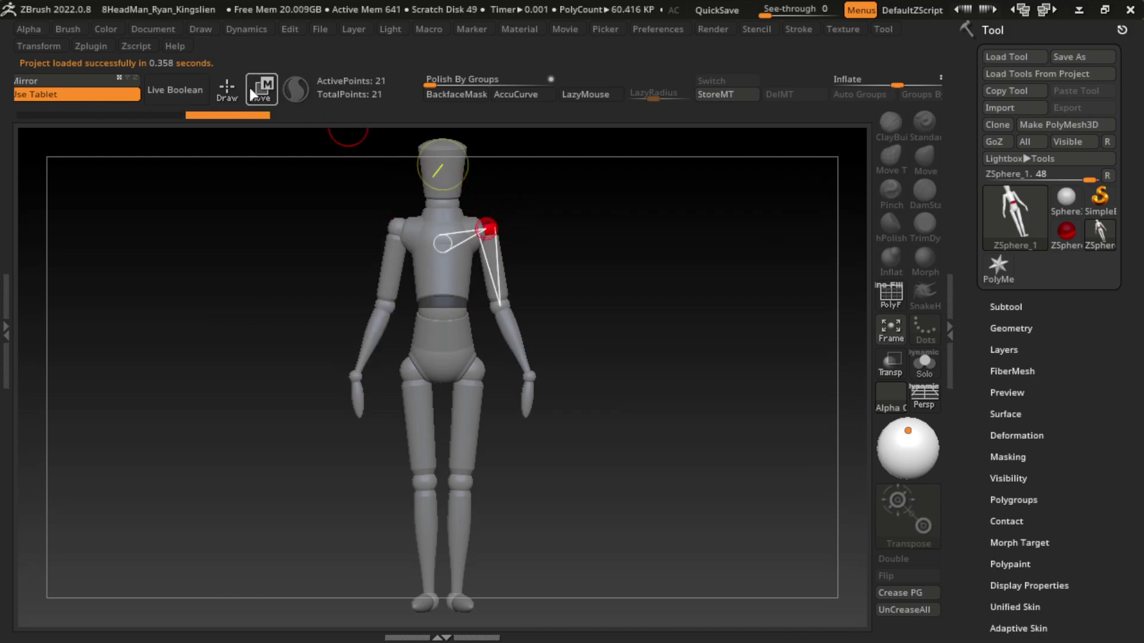
- In Move mode, drag the shoulder, hip, knee and forearm ZSpheres into a relaxed stance
key(w)
drag(480, 230, 499, 223)
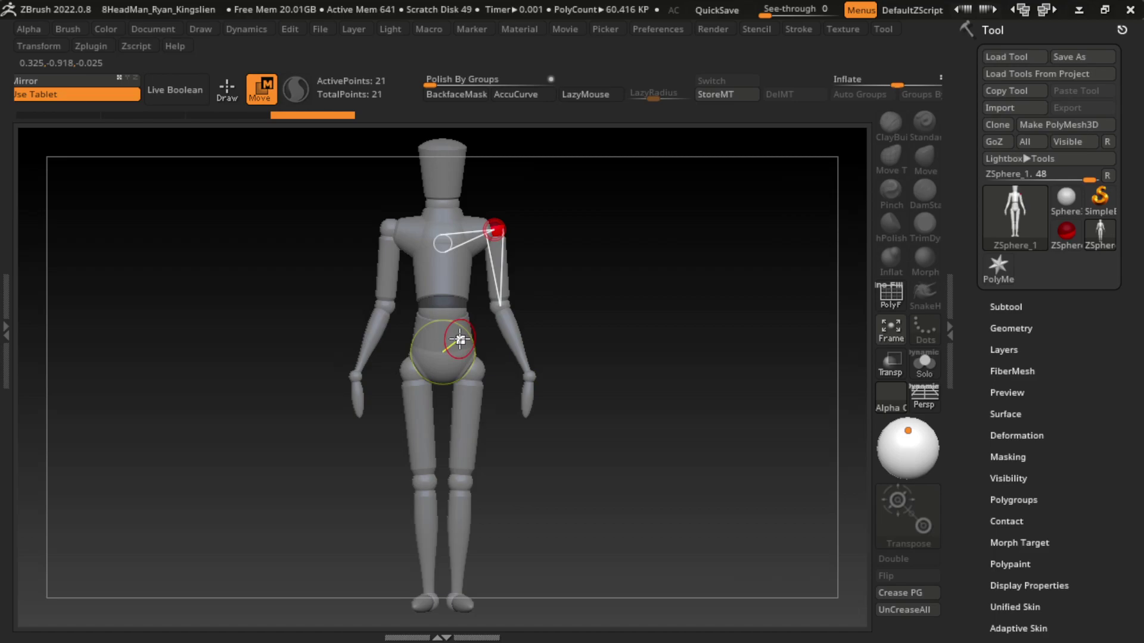
drag(461, 338, 453, 341)
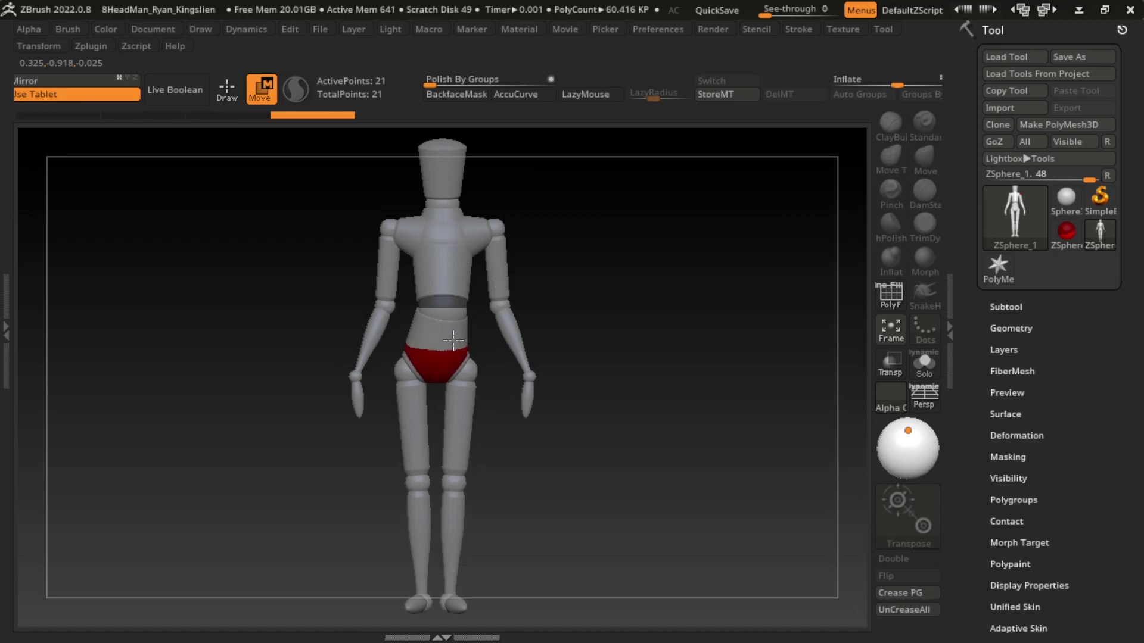
drag(469, 505, 516, 556)
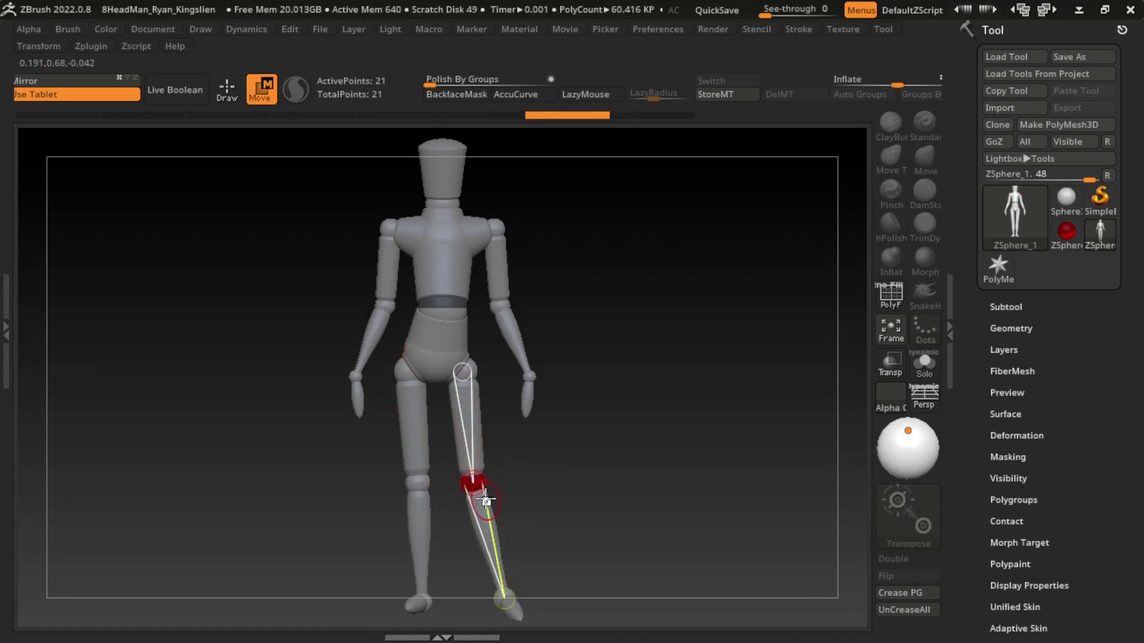
alt+drag(546, 520, 559, 482)
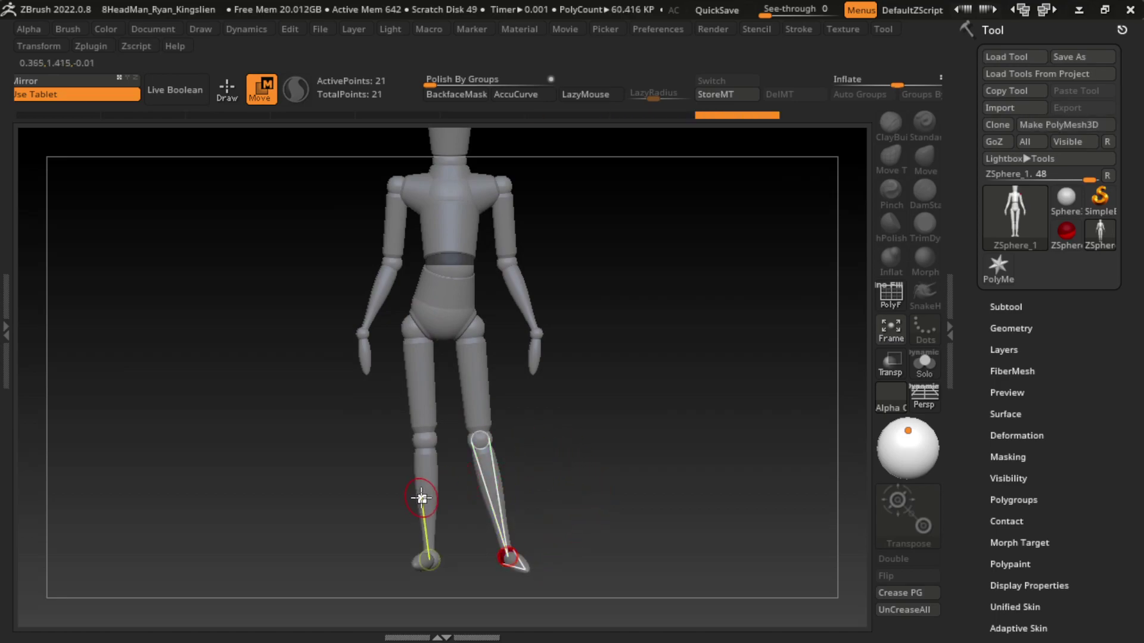
mouse_move(566, 276)
alt+mouse_down()
mouse_move(598, 335)
mouse_move(522, 359)
alt+mouse_up()
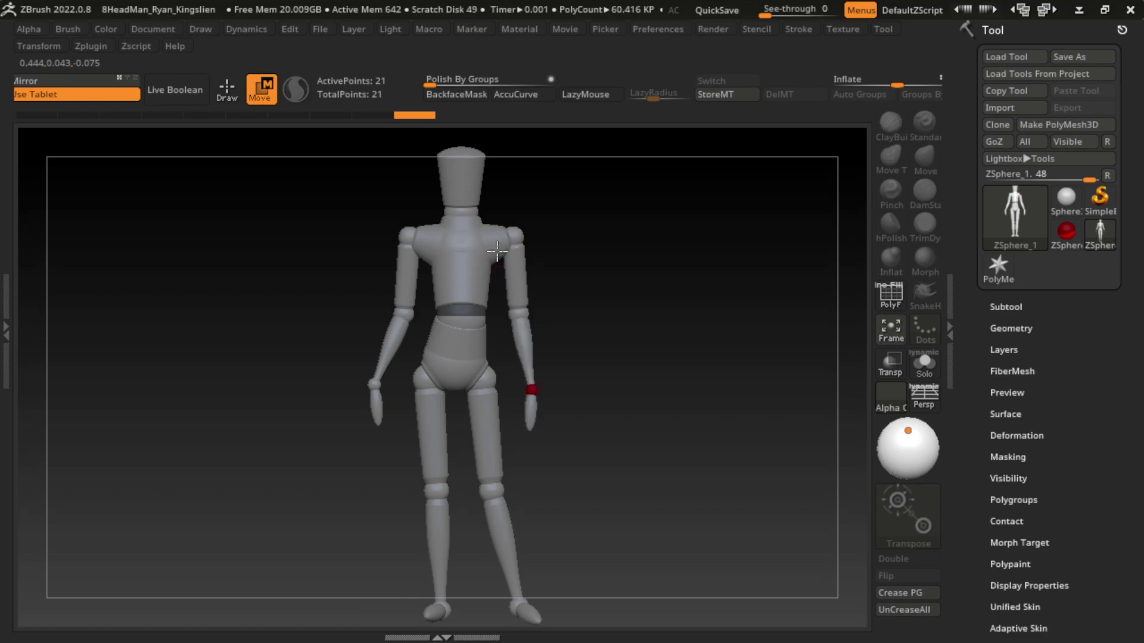
click(514, 240)
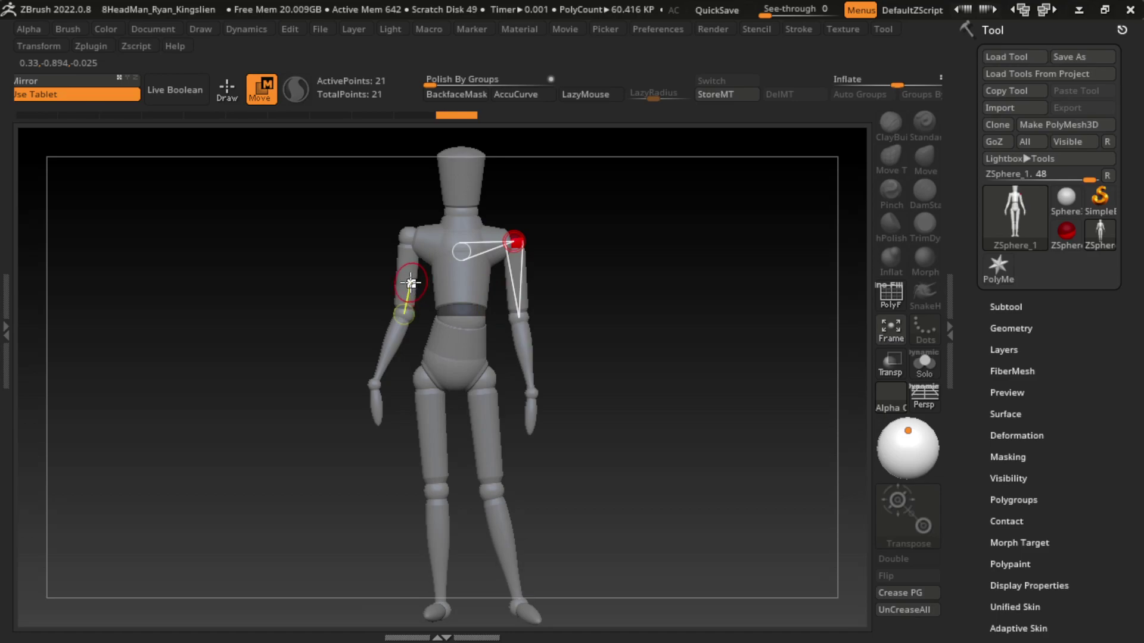
drag(375, 386, 382, 386)
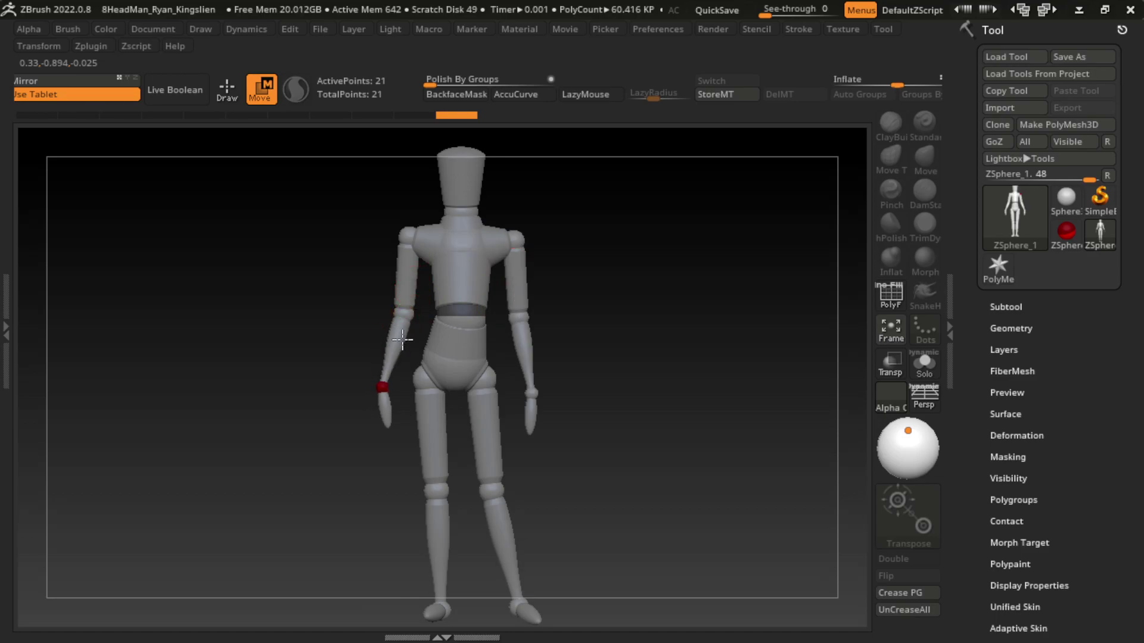
- Reposition the right hand and tilt the head slightly to the left
click(402, 340)
drag(530, 414, 525, 428)
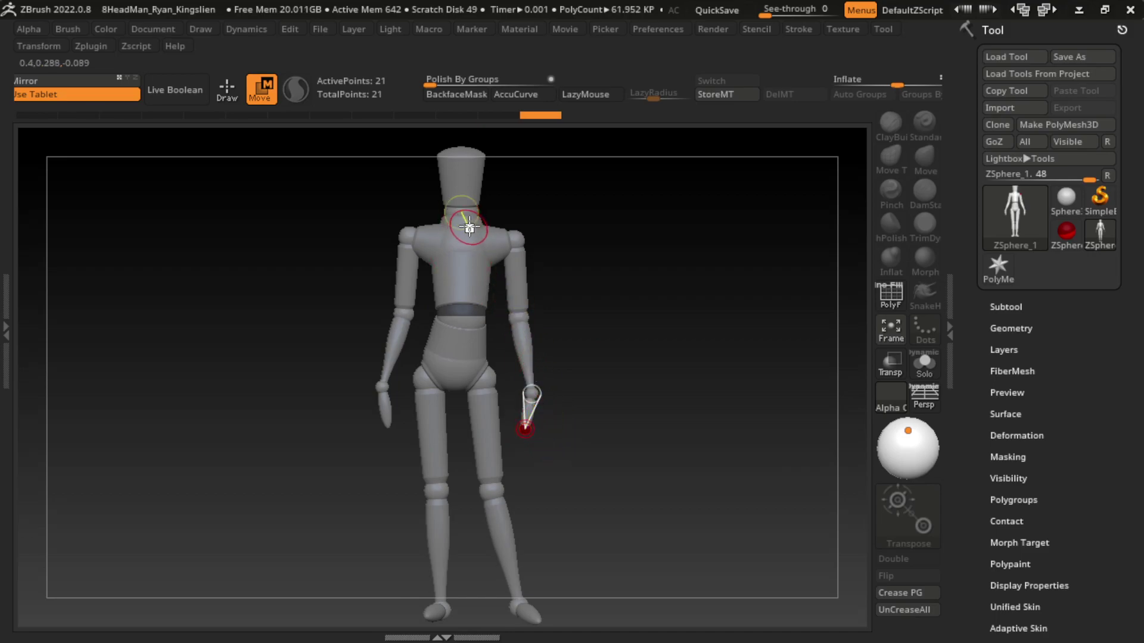
click(473, 224)
drag(473, 224, 468, 219)
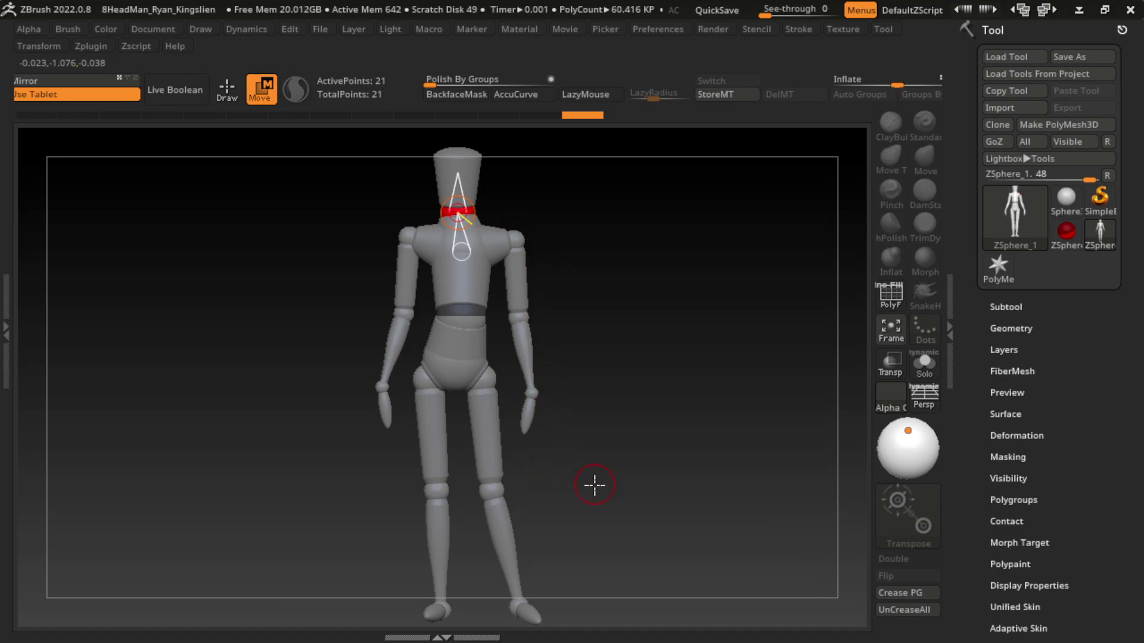
- Bend the knee back on the leg, checking the skinned preview
key(a)
mouse_move(611, 453)
mouse_down()
mouse_move(586, 456)
mouse_move(700, 449)
mouse_up()
key(a)
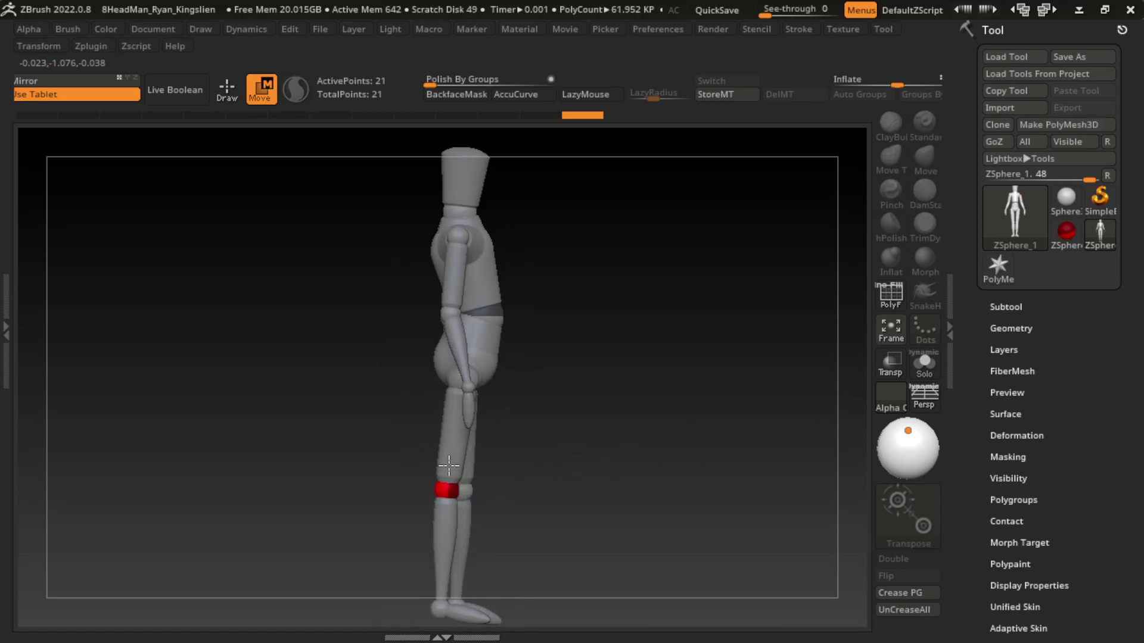
drag(449, 464, 468, 479)
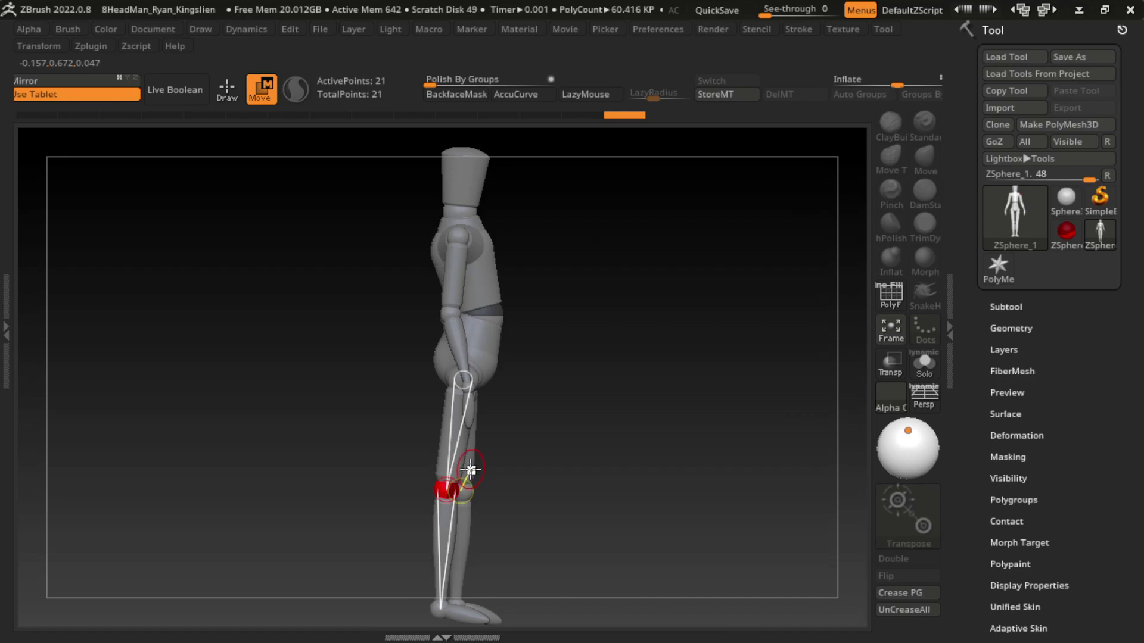
key(a)
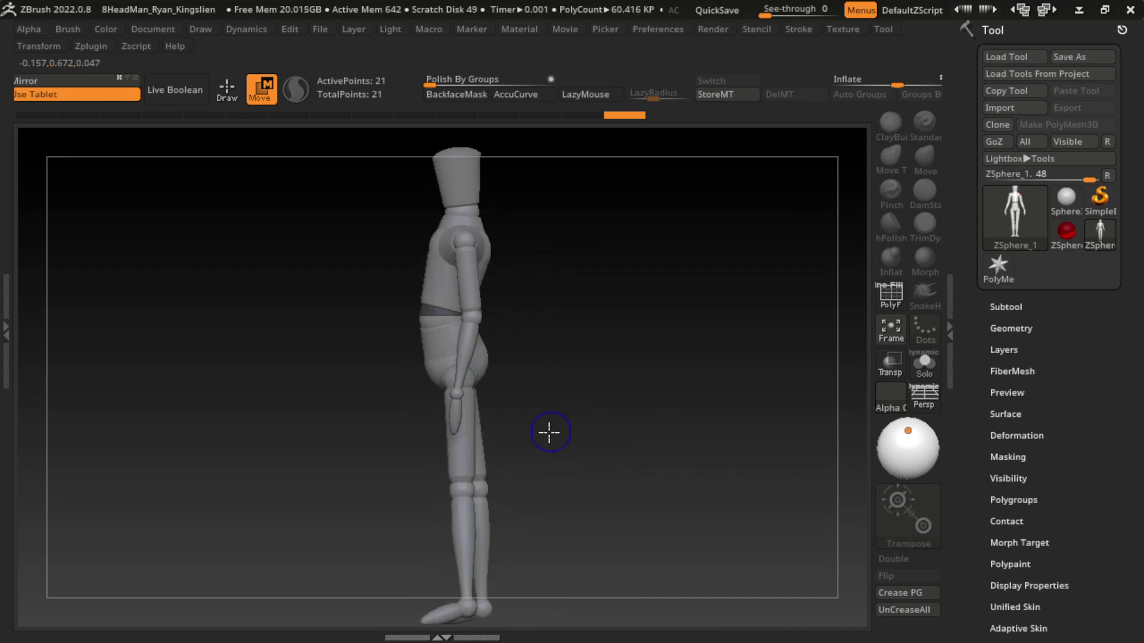
mouse_move(467, 455)
mouse_down()
mouse_move(468, 526)
mouse_move(637, 472)
mouse_up()
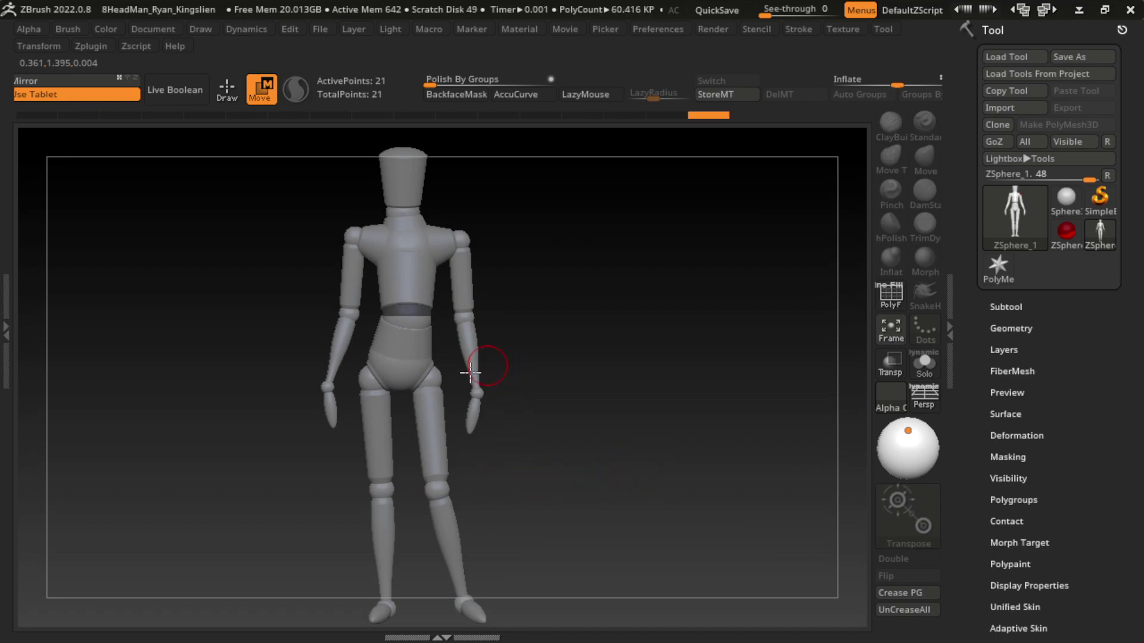
drag(414, 386, 435, 426)
mouse_move(525, 382)
mouse_down()
mouse_move(521, 427)
mouse_move(578, 427)
mouse_up()
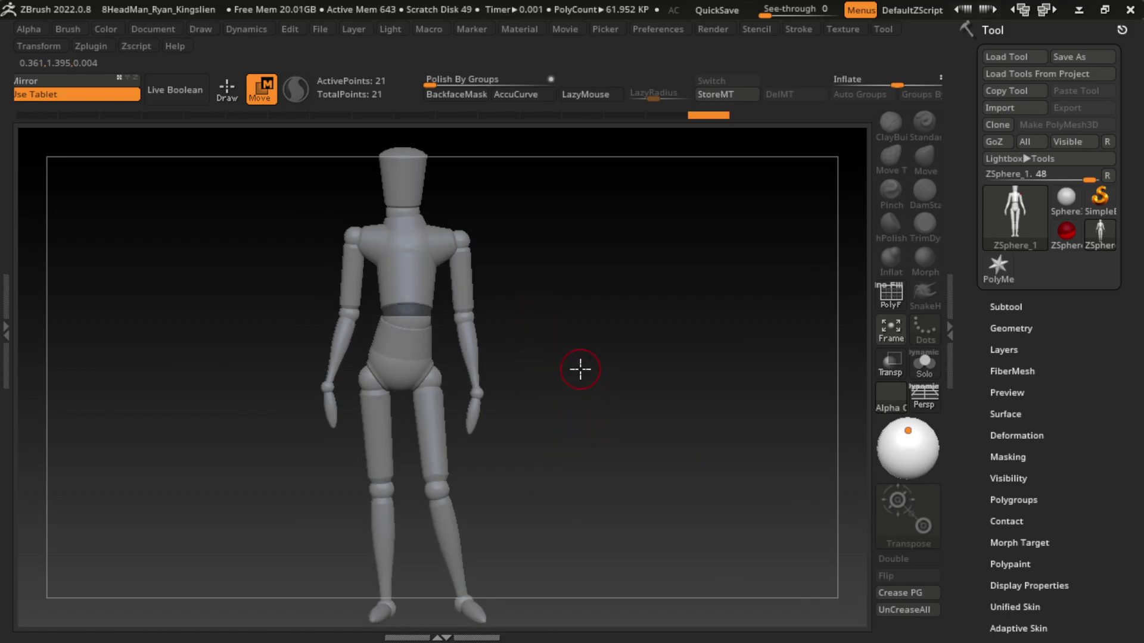
- Drag the left shoulder ZSphere outward so both shoulders widen symmetrically
click(407, 316)
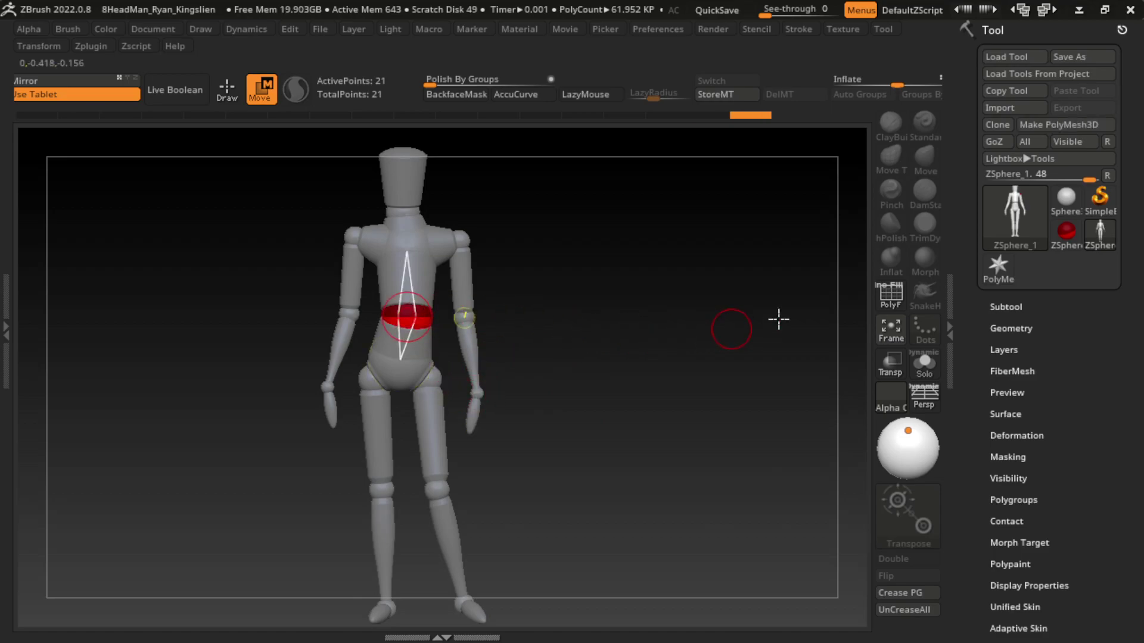
alt+drag(638, 434, 732, 438)
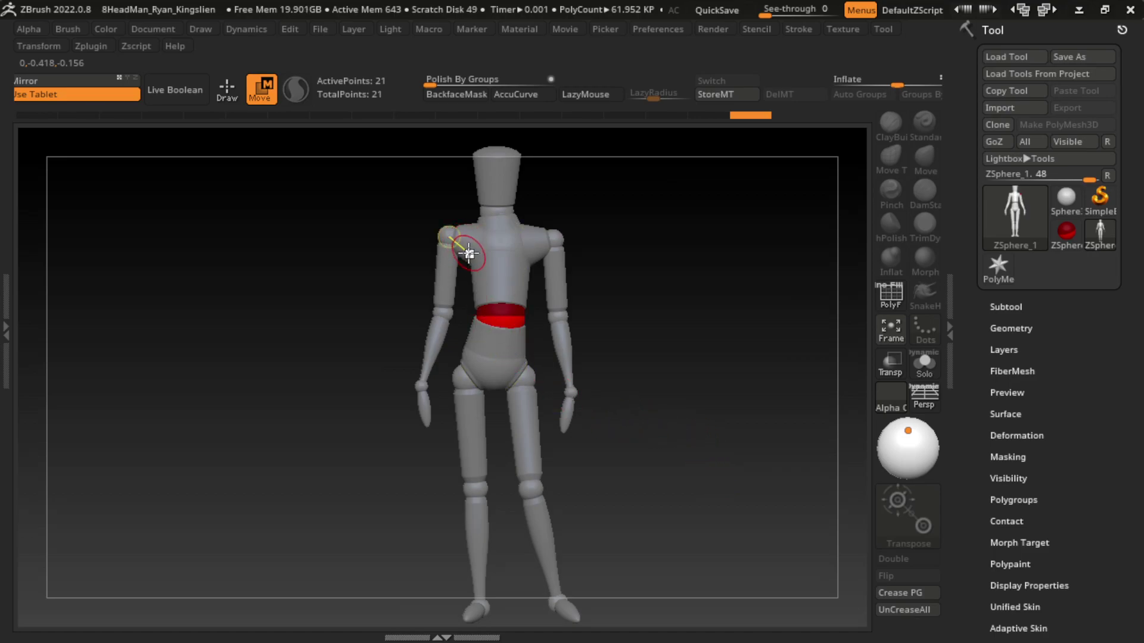
click(448, 243)
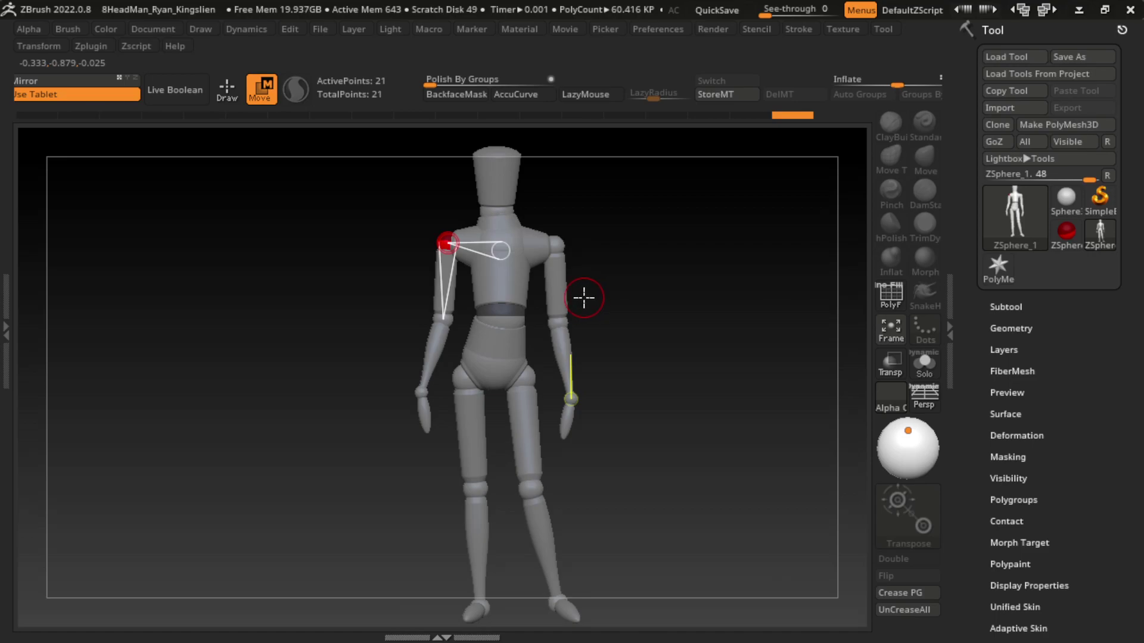
drag(445, 243, 442, 242)
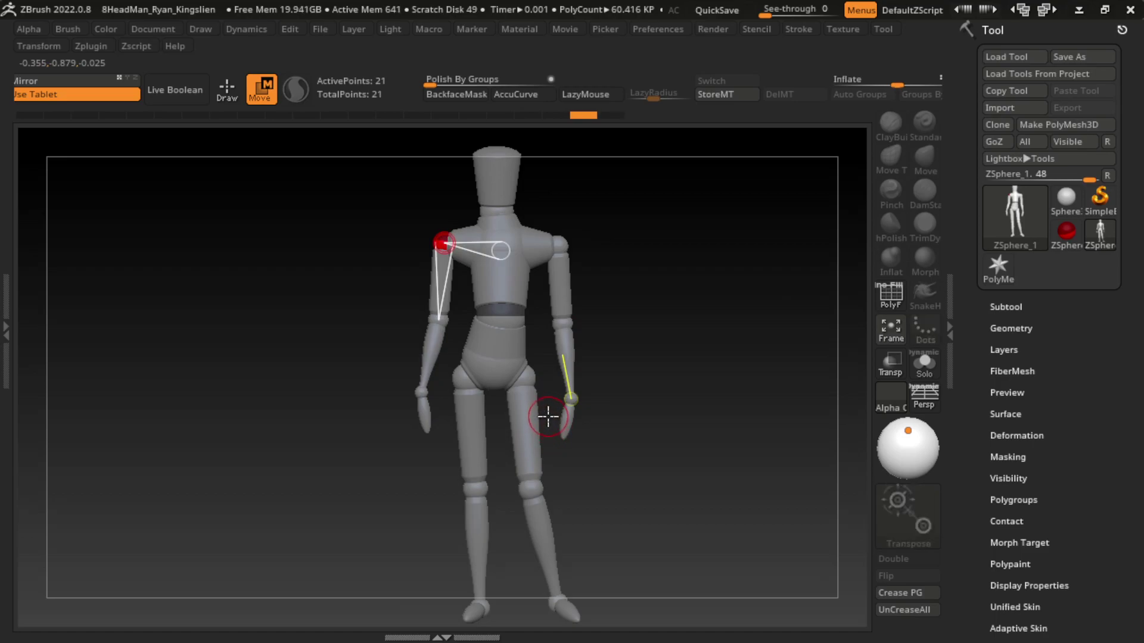
- Convert the mannequin to a PolyMesh3D with StartupMaterial, ClayBuildup brush and BackfaceMask on
click(1059, 123)
key(space)
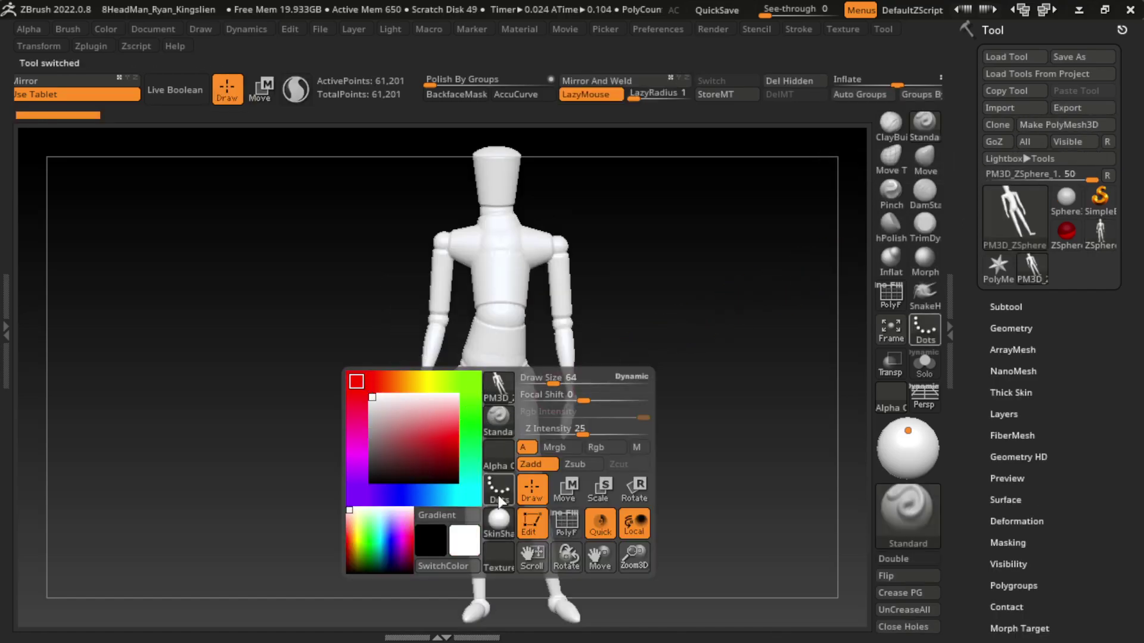
click(499, 520)
click(397, 469)
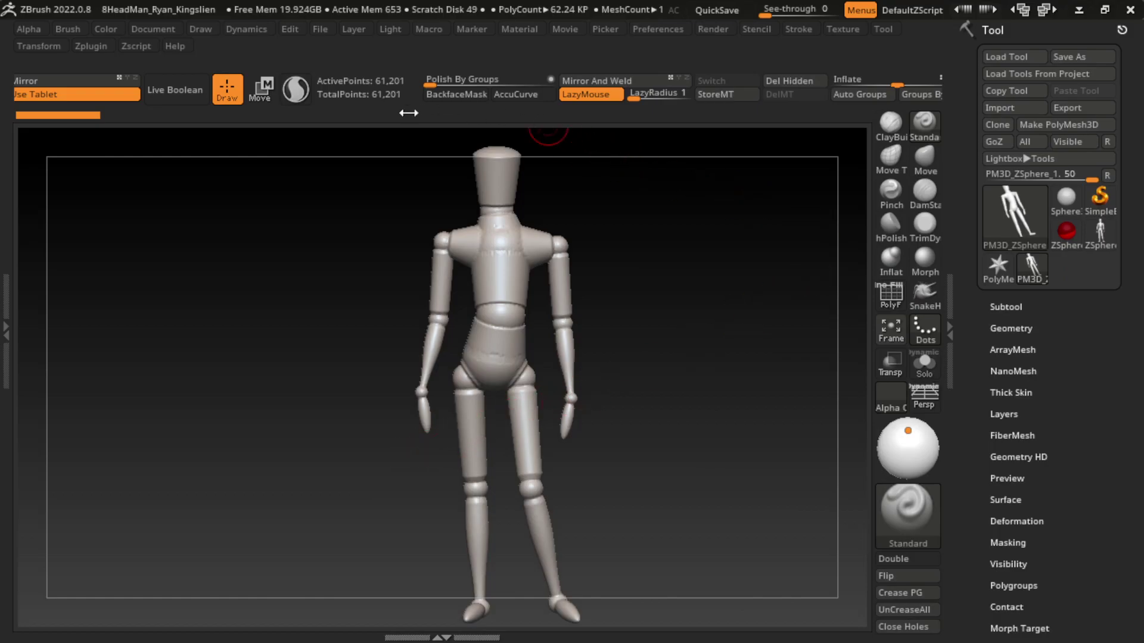
click(300, 97)
click(890, 124)
key(s)
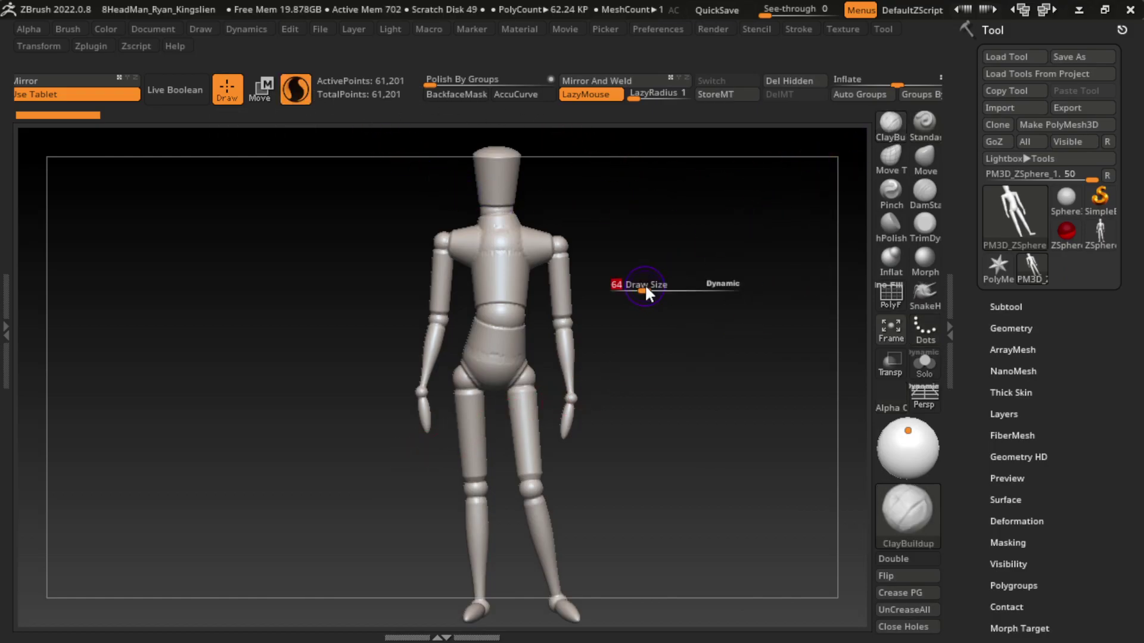
click(456, 94)
- Build clay onto the back, both hips and the crotch
mouse_move(672, 316)
mouse_down()
mouse_move(697, 314)
mouse_move(515, 310)
mouse_move(472, 268)
mouse_move(476, 289)
mouse_move(486, 256)
mouse_up()
drag(632, 257, 607, 248)
mouse_move(539, 262)
mouse_down()
mouse_move(521, 295)
mouse_move(545, 280)
mouse_up()
drag(611, 238, 573, 352)
drag(719, 344, 649, 379)
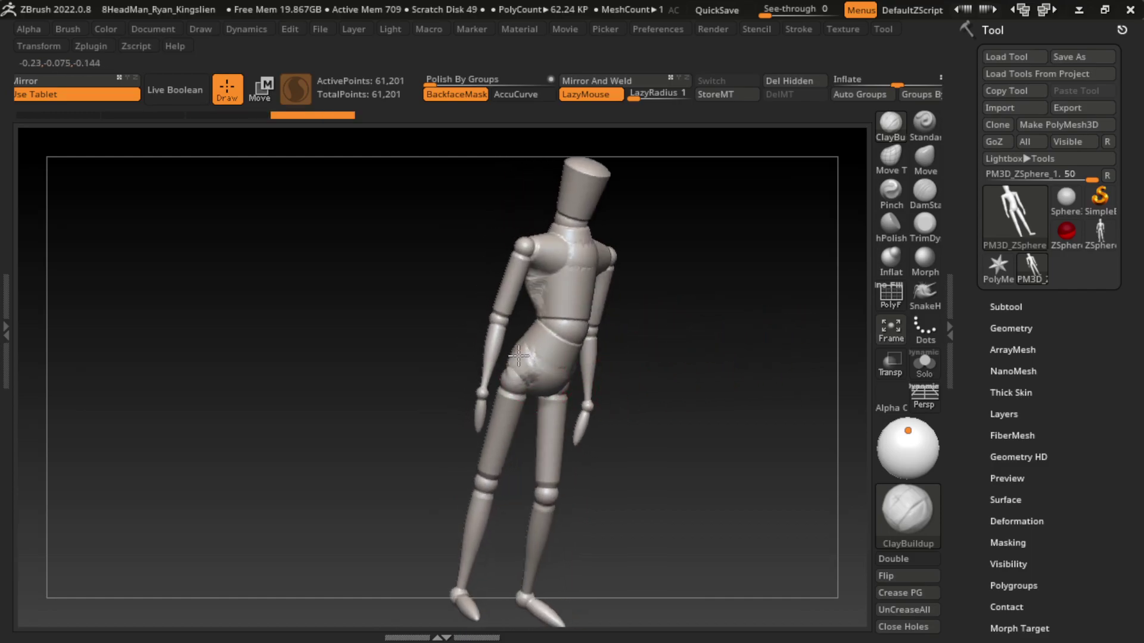
drag(512, 351, 533, 382)
drag(740, 377, 662, 364)
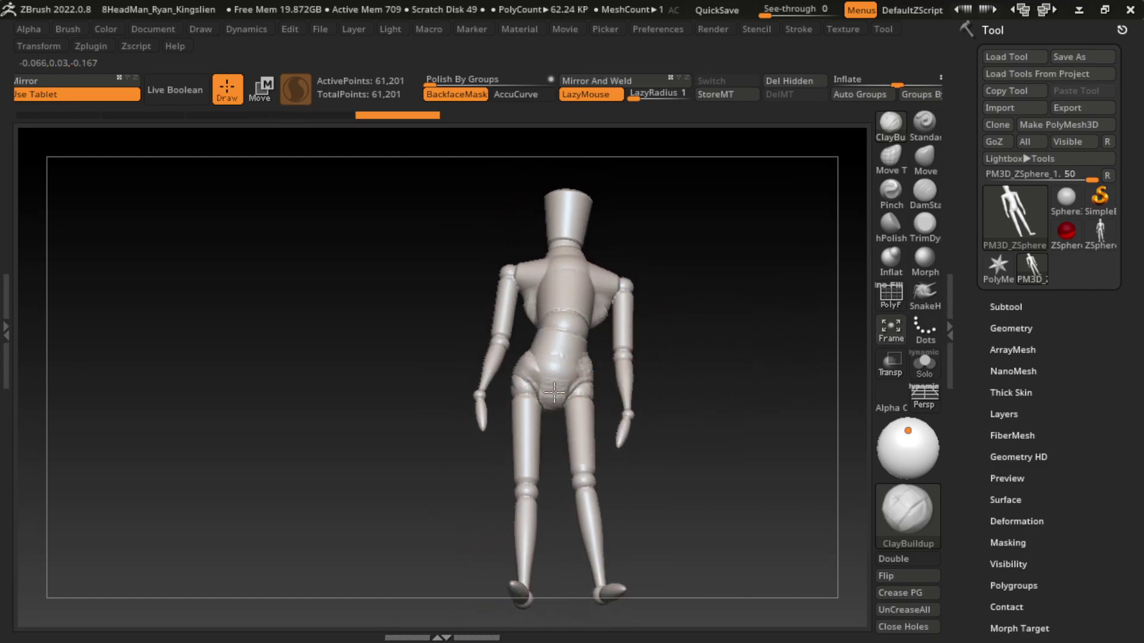
mouse_move(549, 393)
mouse_down()
mouse_move(566, 452)
mouse_move(730, 529)
mouse_up()
- Build clay on the torso side, left upper arm and left forearm
key(shift)
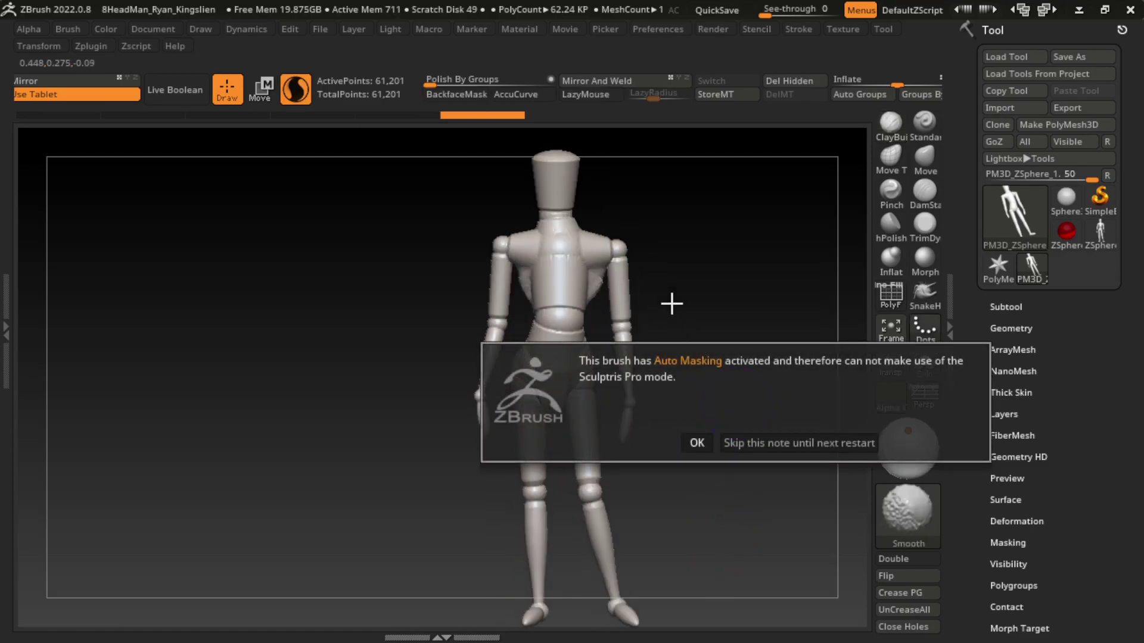
click(751, 443)
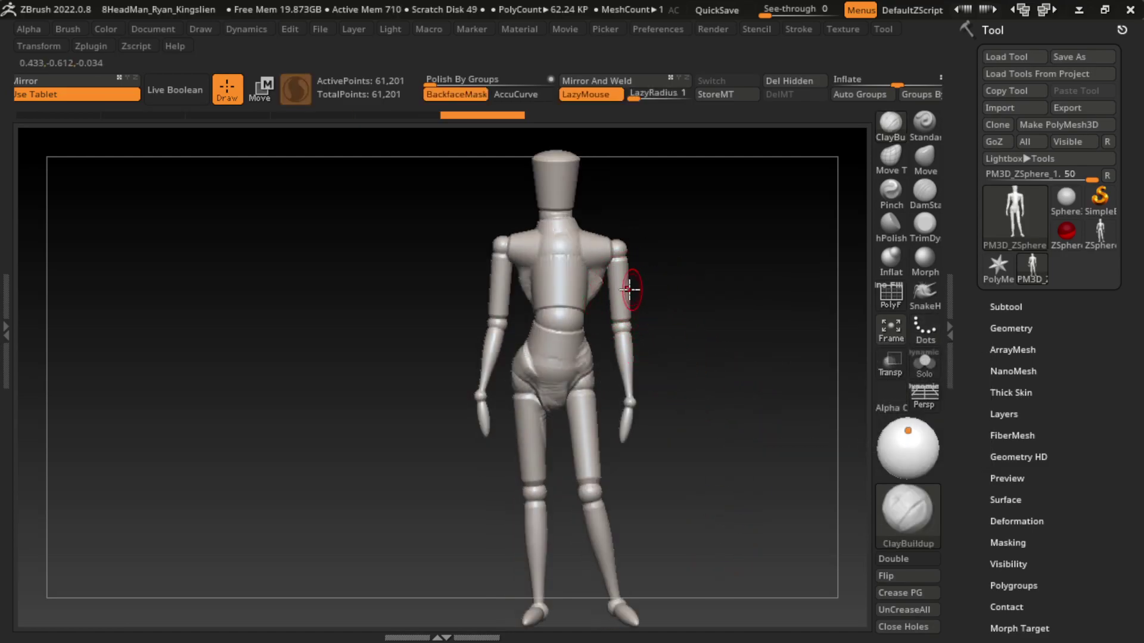
drag(613, 281, 613, 307)
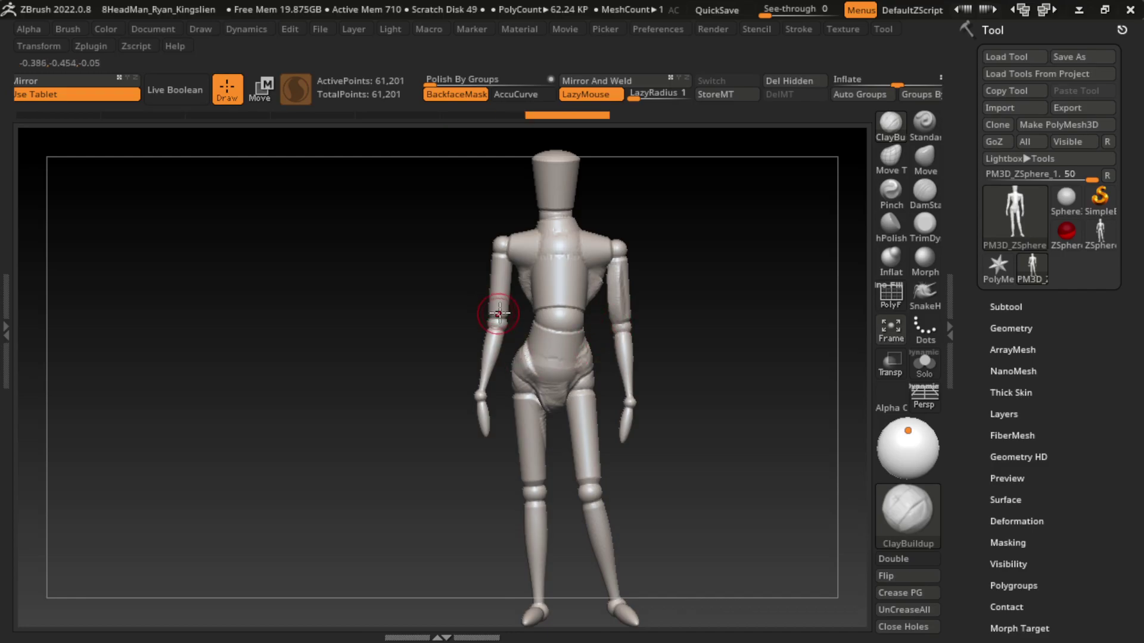
drag(504, 301, 502, 262)
key(s)
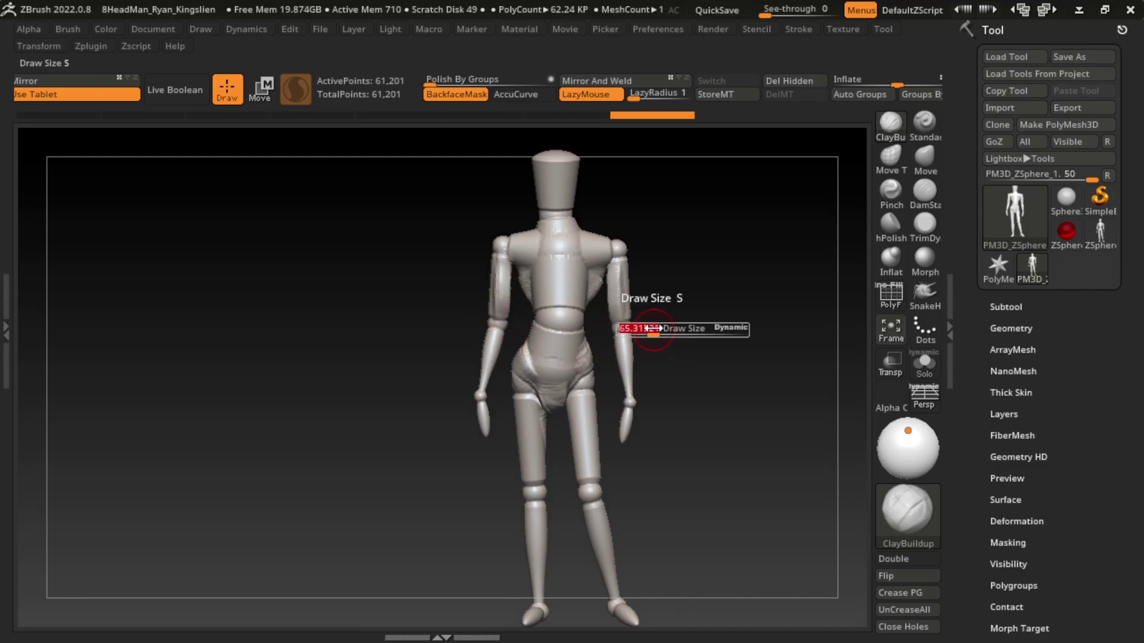
drag(639, 319, 633, 358)
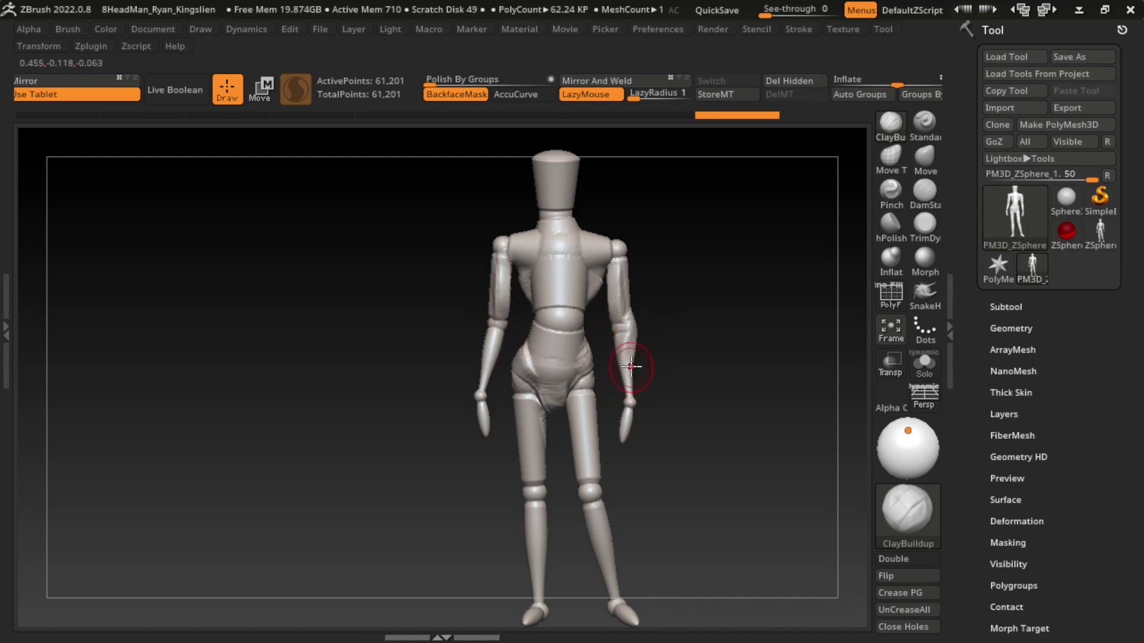
key(ctrl+z)
key(ctrl+z)
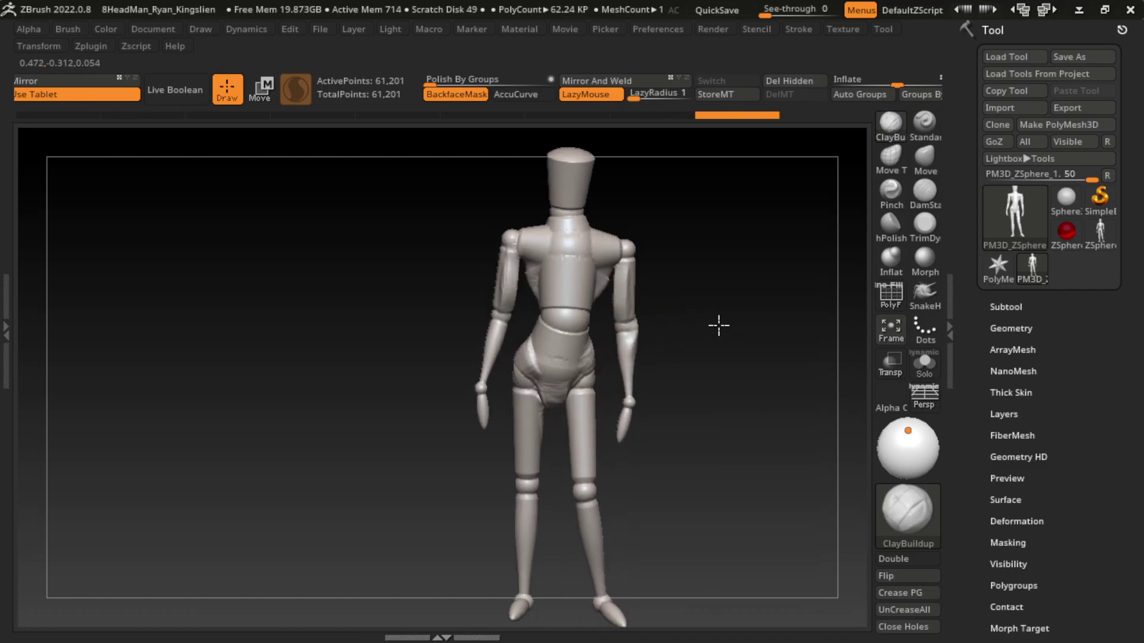
drag(629, 316, 639, 344)
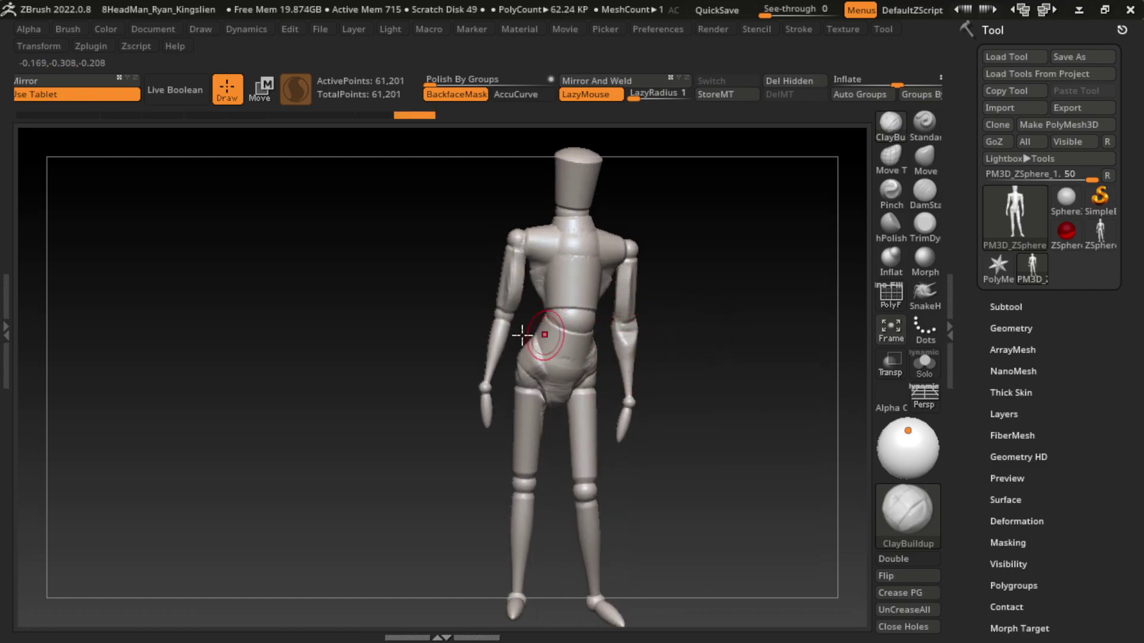
- Build up the right forearm and shape both hands with clay
drag(496, 298, 510, 349)
drag(689, 332, 662, 327)
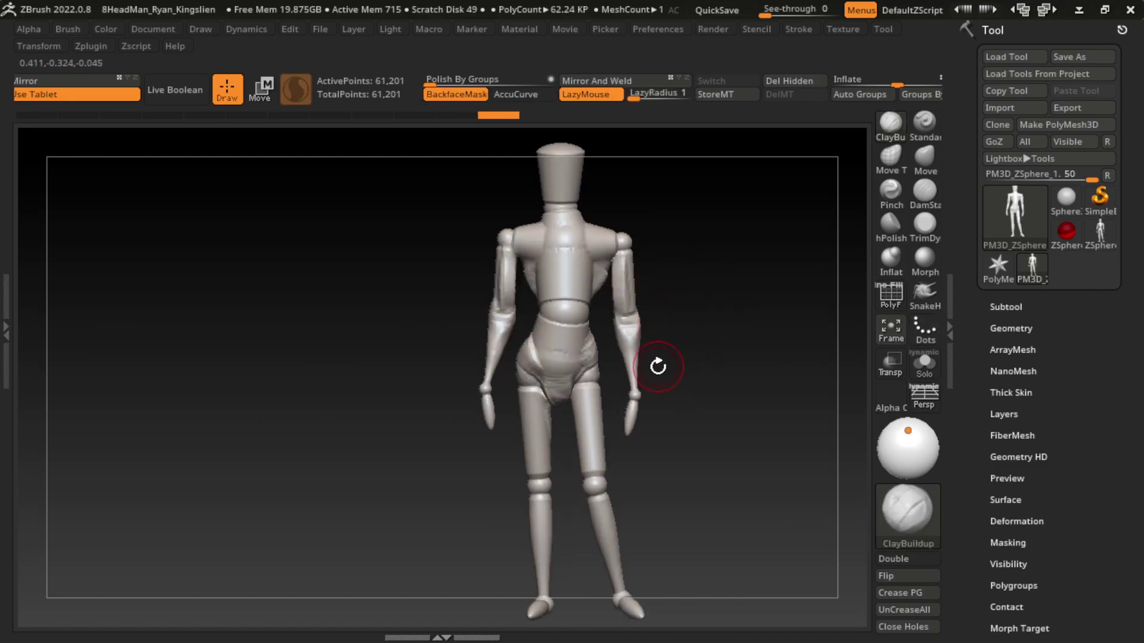
drag(633, 394, 632, 403)
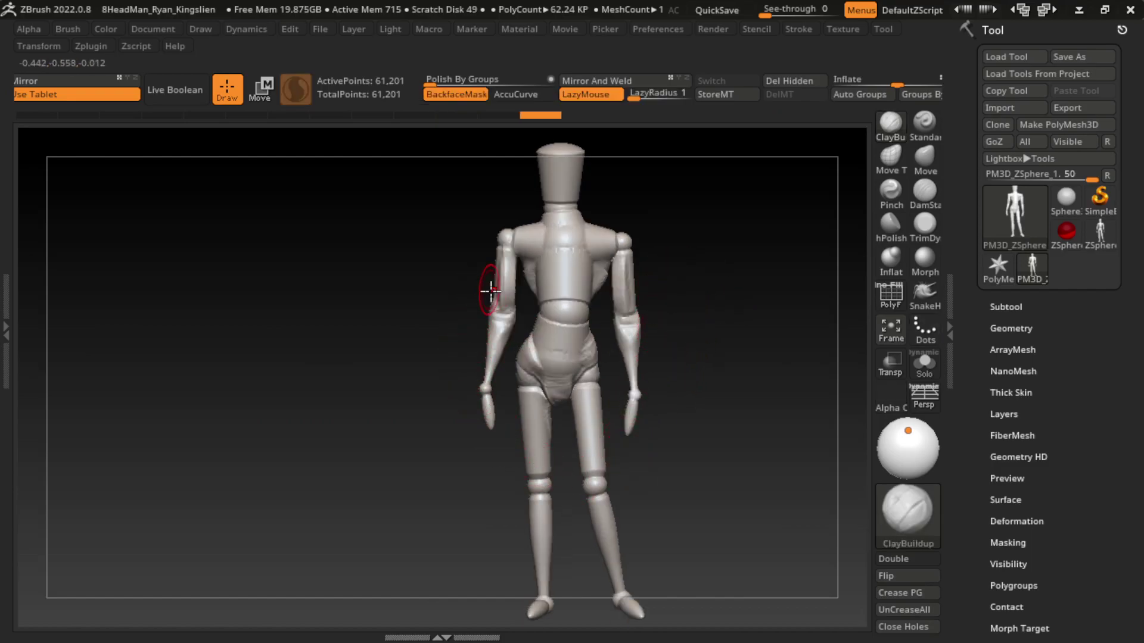
drag(498, 393, 495, 398)
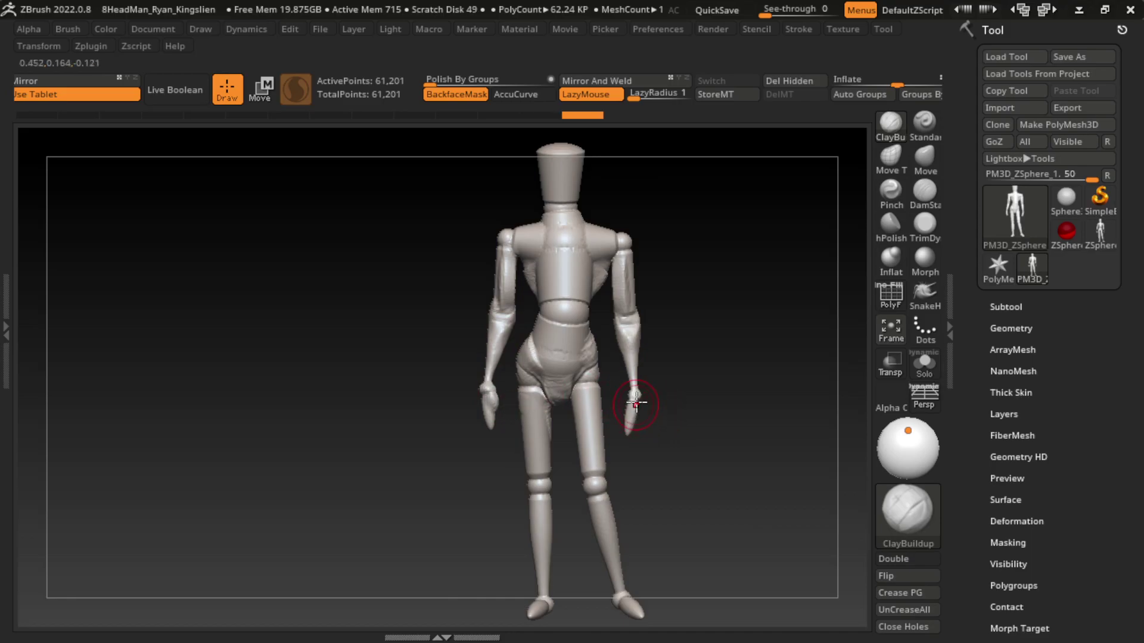
drag(620, 408, 622, 411)
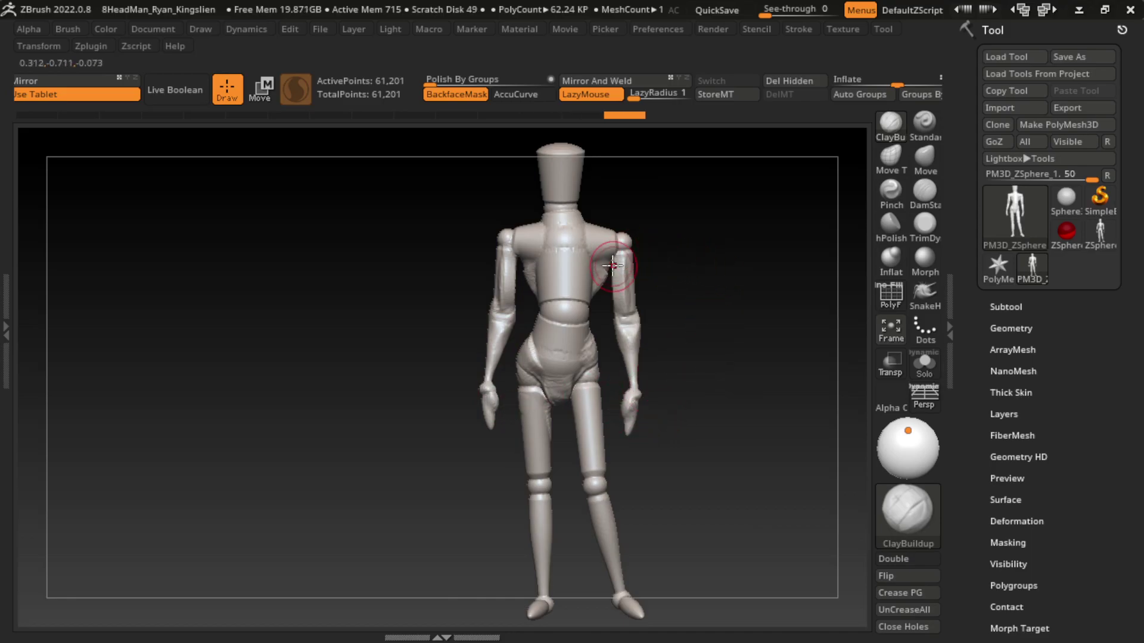
mouse_move(667, 222)
mouse_down()
mouse_move(684, 293)
mouse_move(797, 281)
mouse_move(673, 247)
mouse_up()
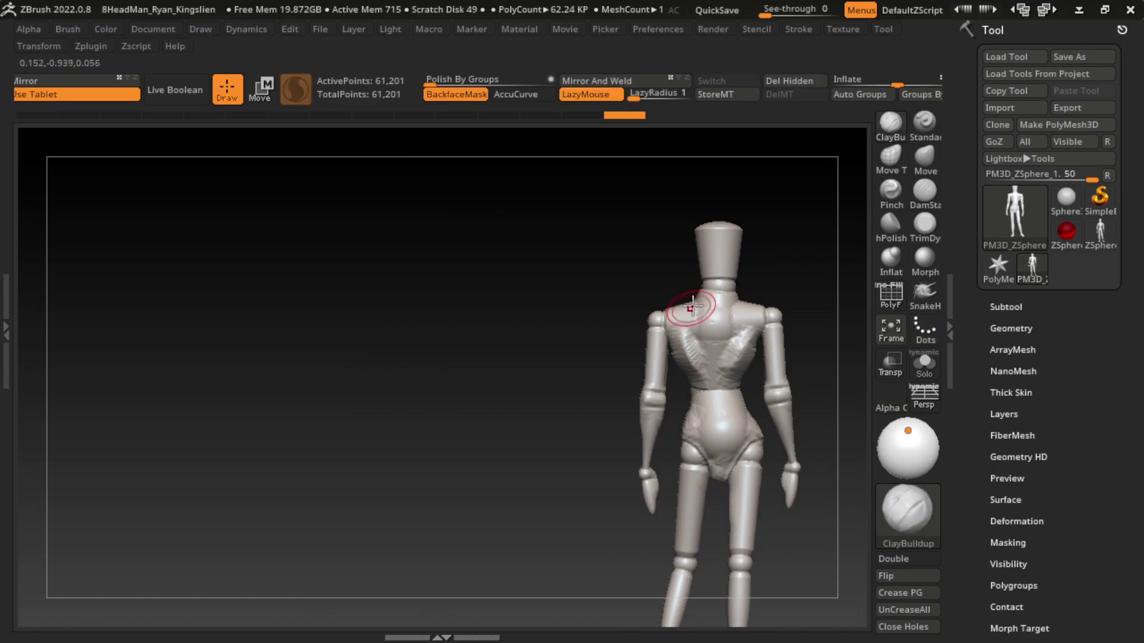
- Add clay to the shoulder areas, undoing the stroke on the left shoulder
drag(684, 303, 760, 305)
mouse_move(796, 280)
mouse_down()
mouse_move(874, 305)
mouse_move(608, 403)
mouse_move(429, 401)
mouse_up()
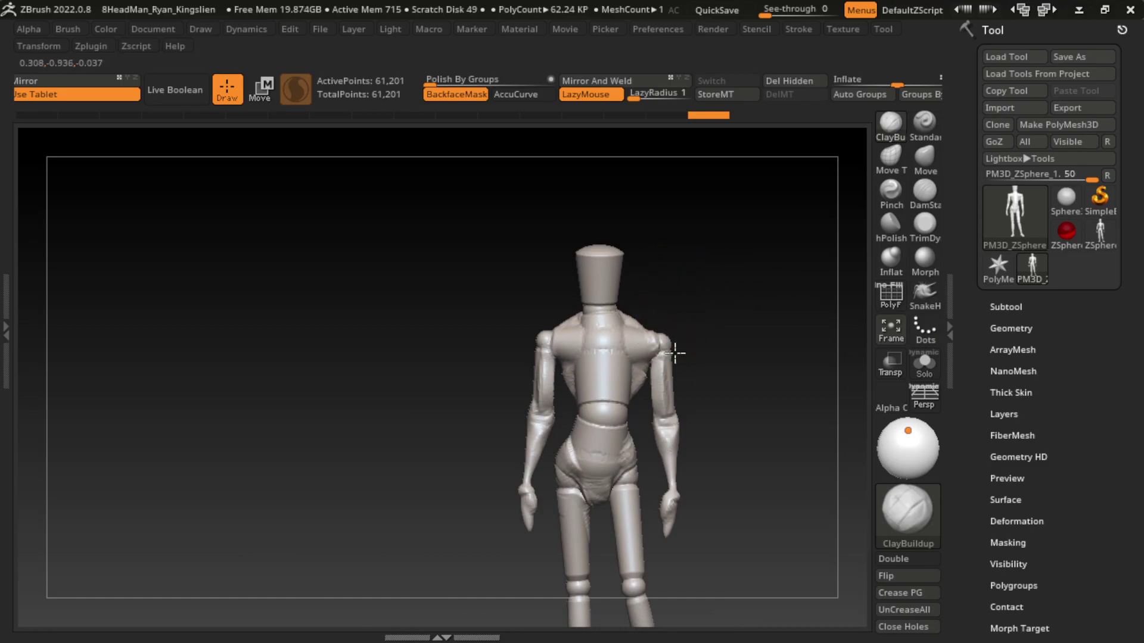
drag(554, 332, 533, 367)
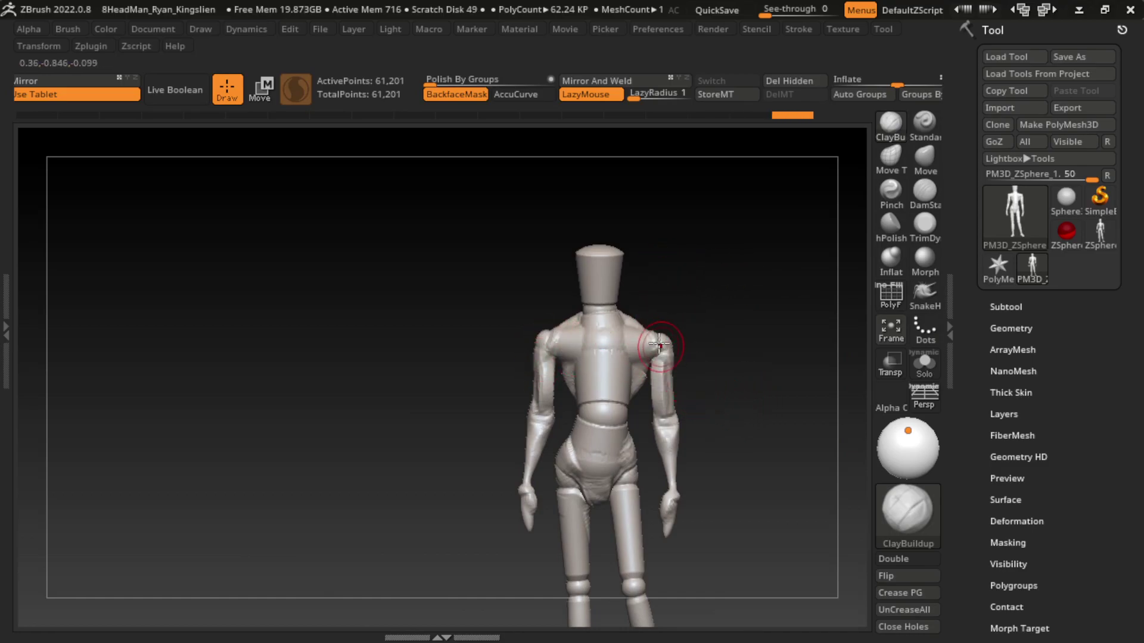
key(ctrl+z)
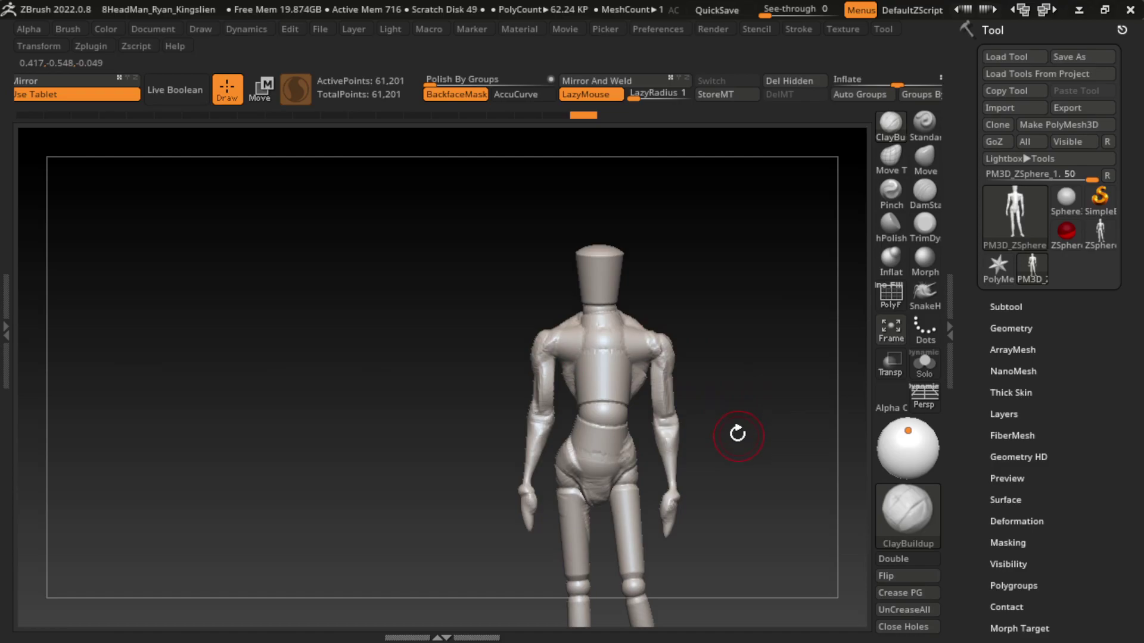
- Build clay onto both thighs and sculpt both knees from the front
mouse_move(739, 434)
mouse_down()
mouse_move(706, 385)
mouse_move(709, 334)
mouse_up()
key(s)
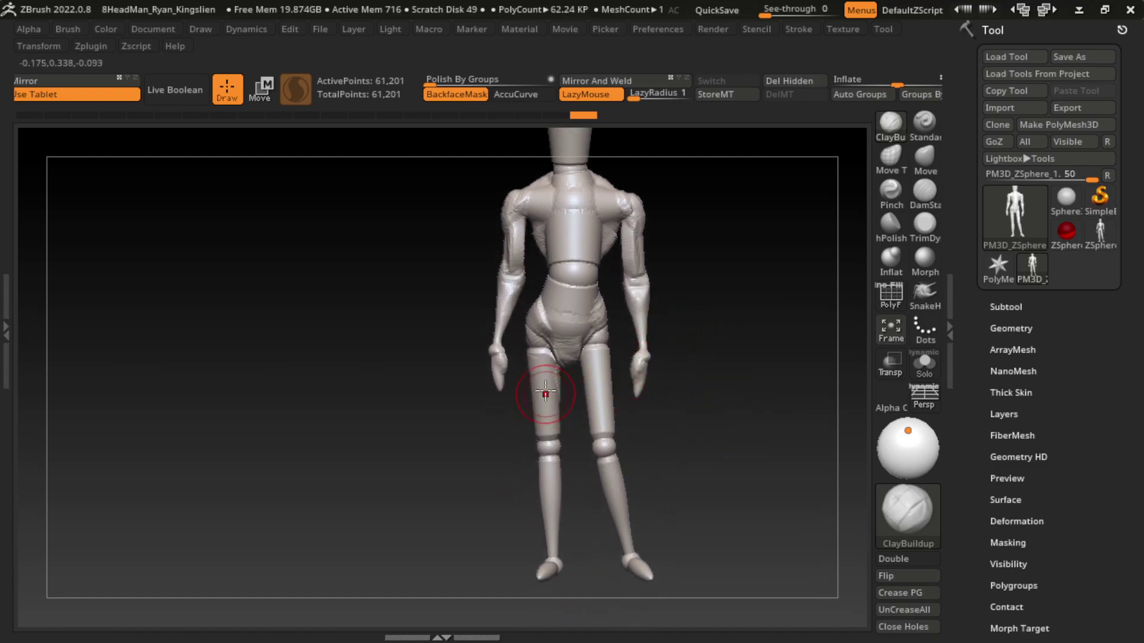
drag(551, 453, 555, 480)
drag(524, 380, 527, 411)
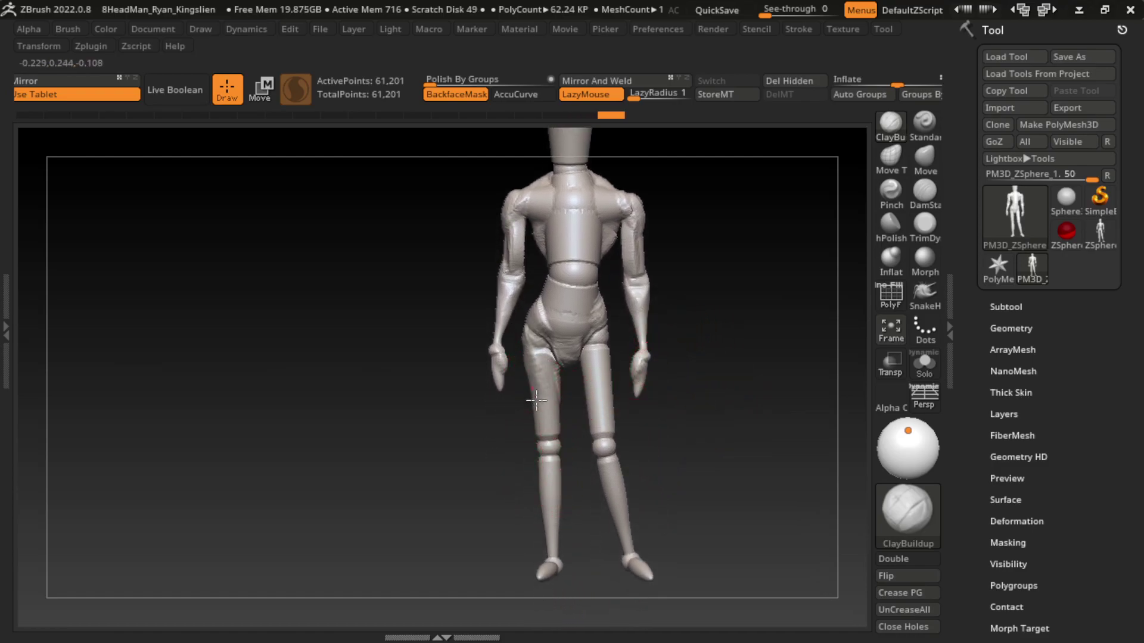
drag(607, 368, 607, 417)
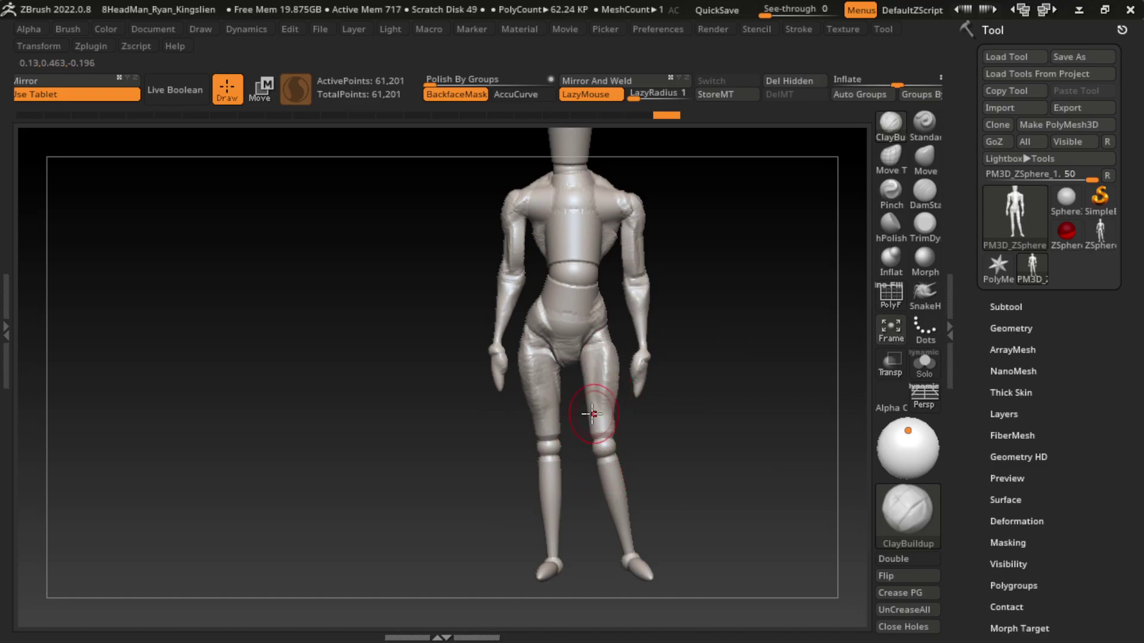
drag(590, 427, 596, 468)
drag(557, 417, 560, 471)
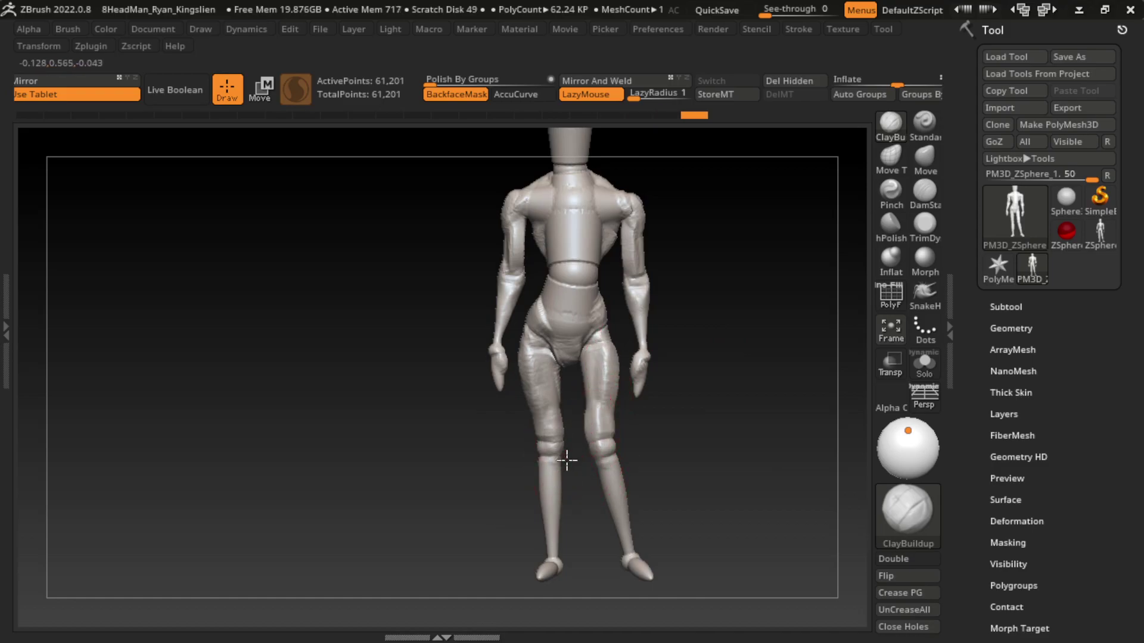
mouse_move(608, 432)
mouse_down()
mouse_move(608, 448)
mouse_move(545, 471)
mouse_up()
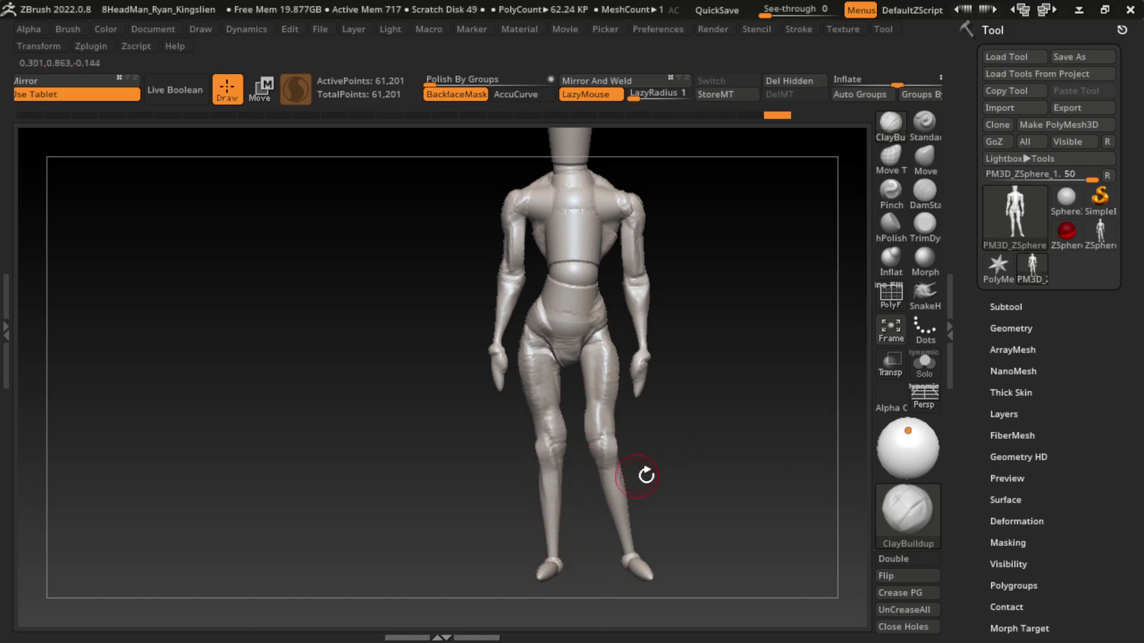
- Review the legs from several angles, then sculpt the left toe and groove the right ankle
mouse_move(594, 464)
right_down()
mouse_move(583, 494)
mouse_move(599, 490)
right_up()
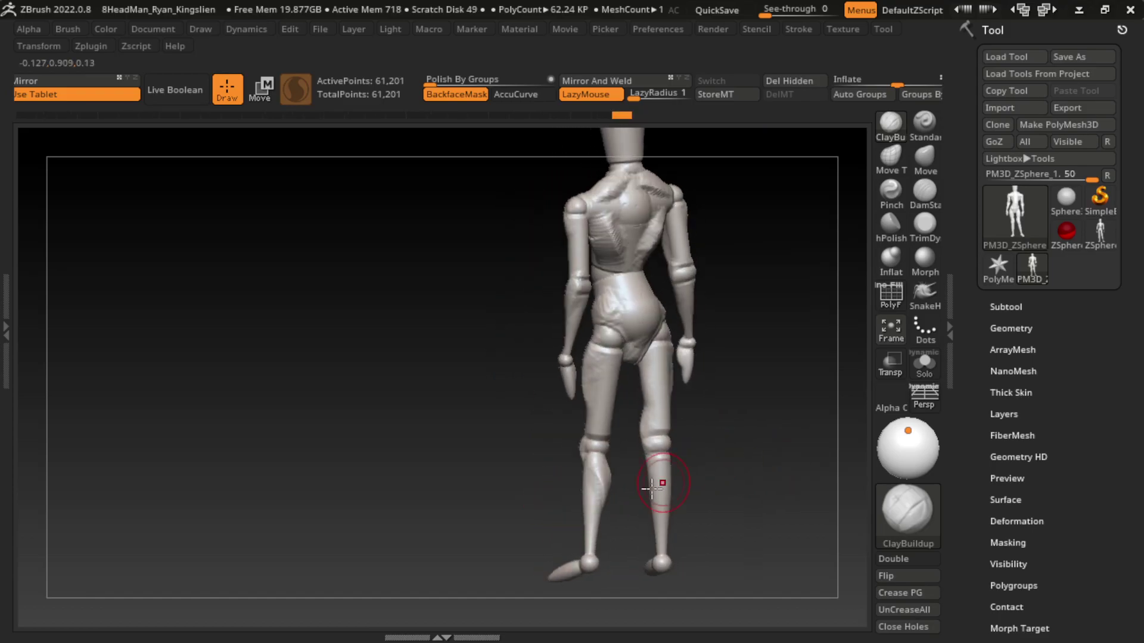
mouse_move(694, 472)
mouse_down()
mouse_move(774, 491)
mouse_move(765, 451)
mouse_up()
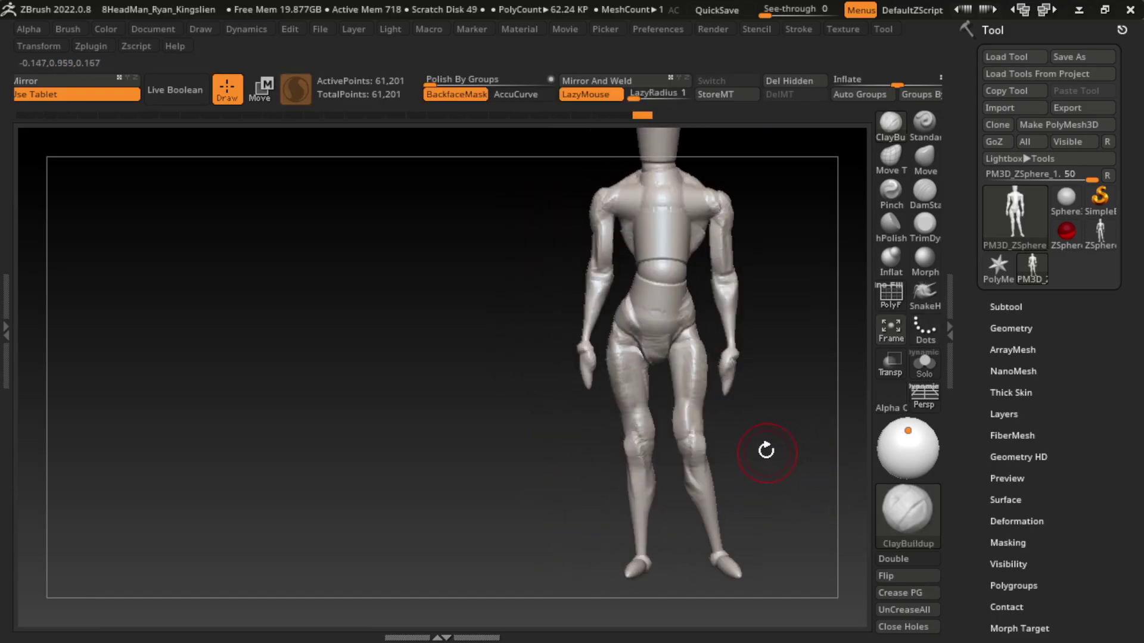
drag(566, 529, 620, 498)
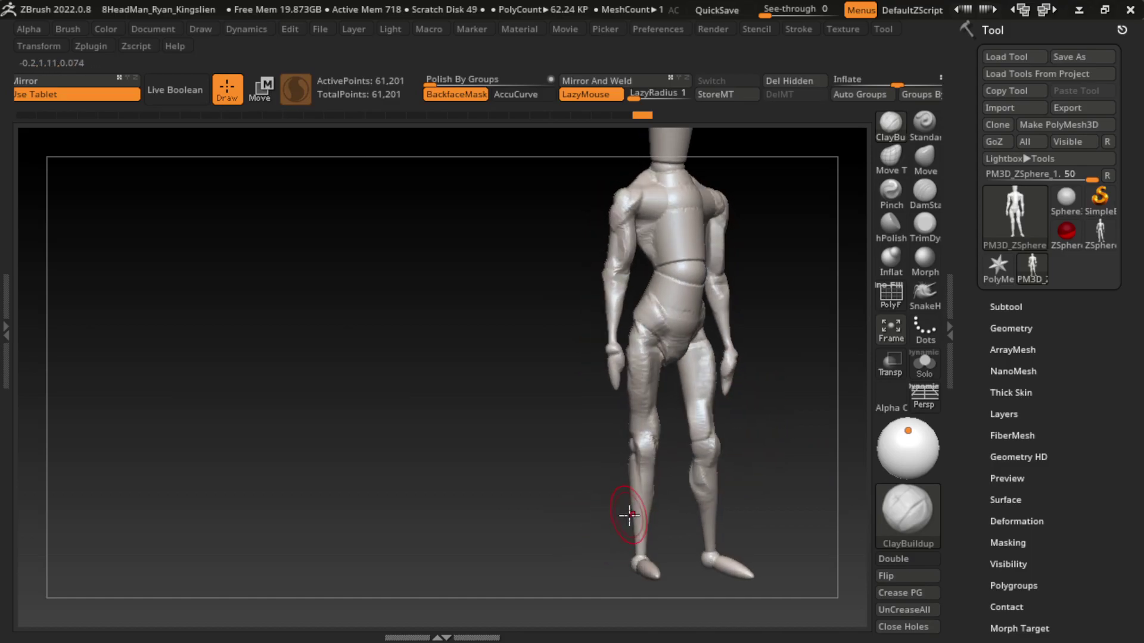
shift+drag(734, 502, 758, 458)
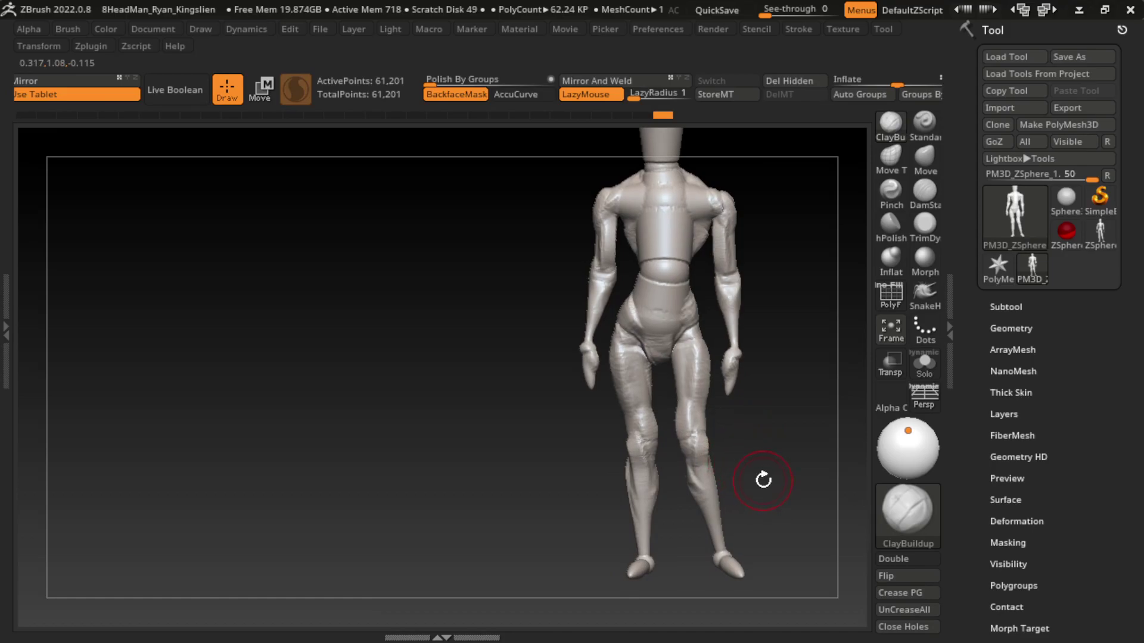
shift+drag(780, 478, 625, 489)
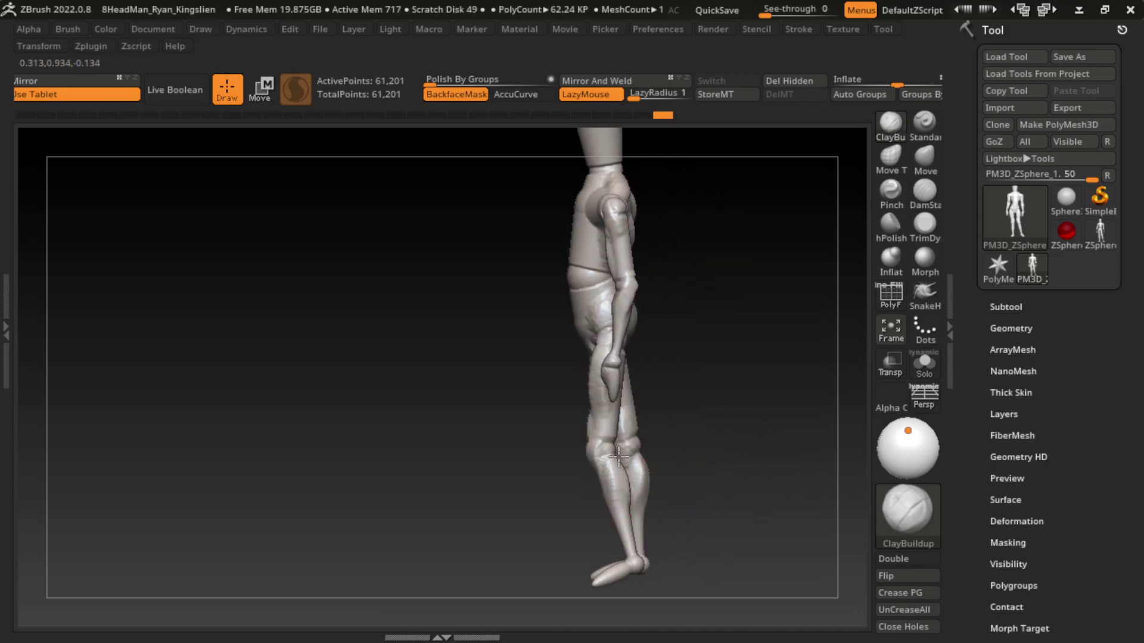
mouse_move(727, 474)
shift+mouse_down()
mouse_move(753, 475)
mouse_move(709, 477)
mouse_move(659, 541)
mouse_move(696, 540)
shift+mouse_up()
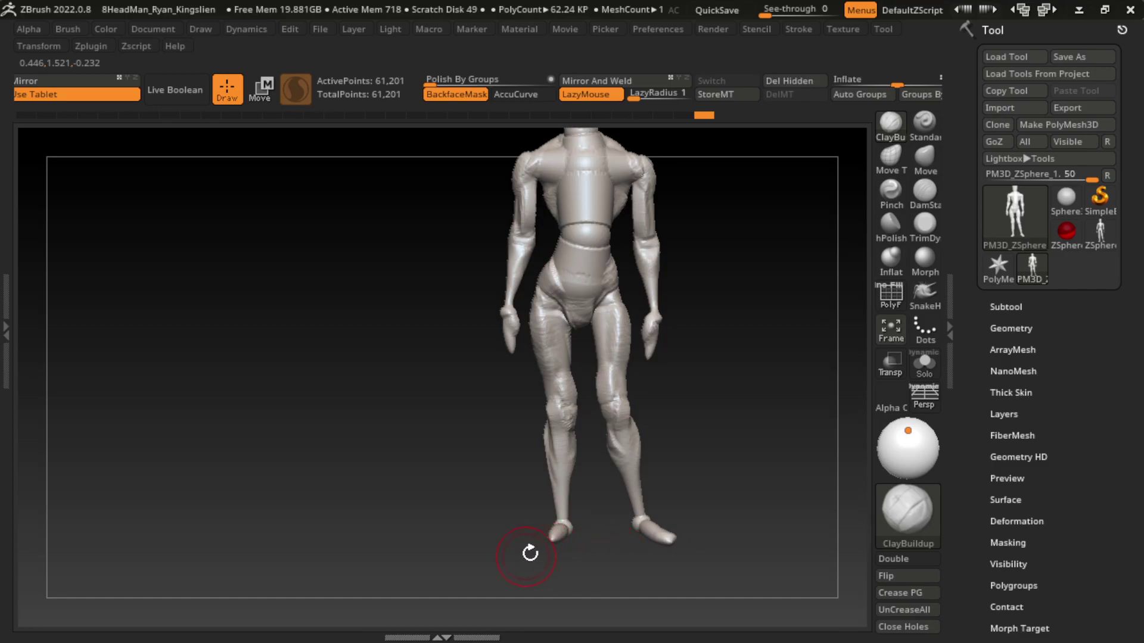
drag(541, 550, 549, 545)
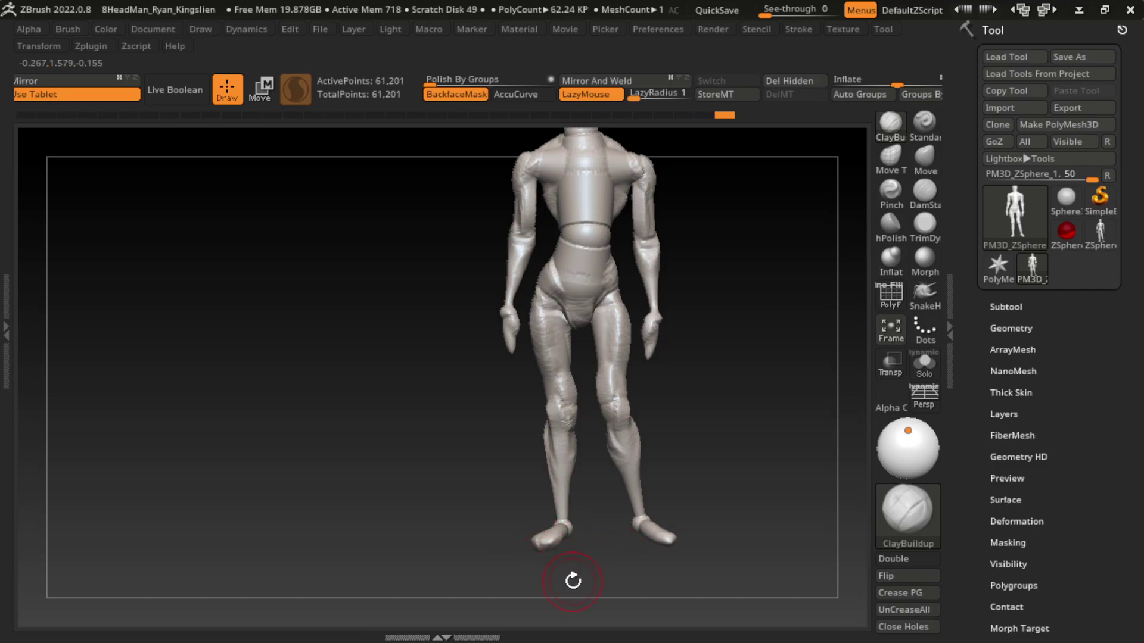
drag(683, 403, 667, 439)
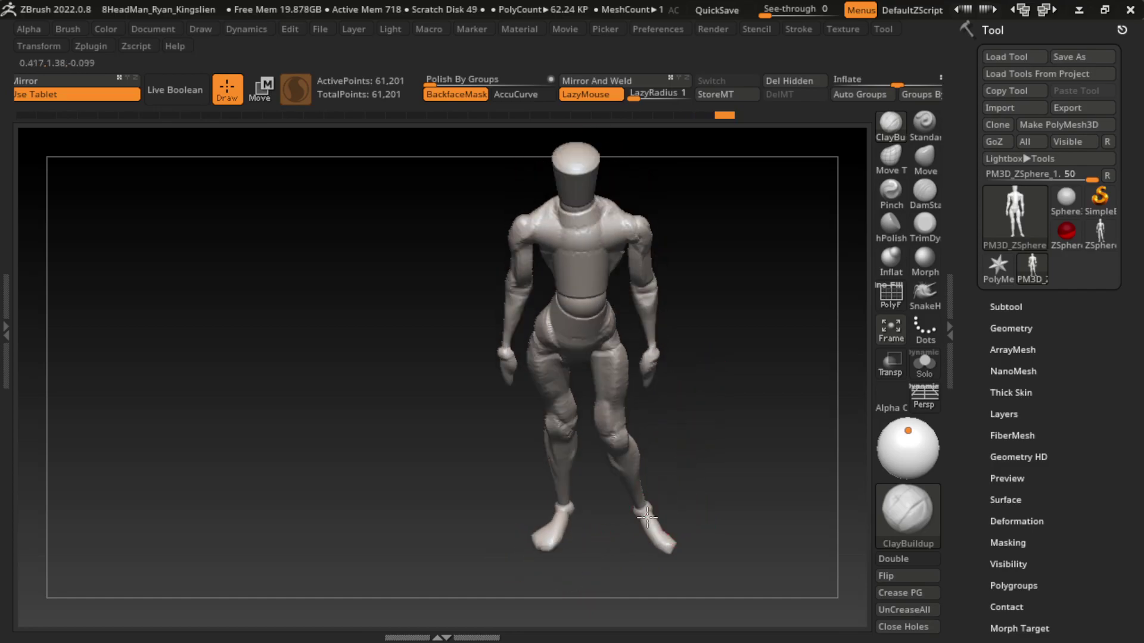
drag(643, 510, 639, 512)
drag(661, 506, 626, 499)
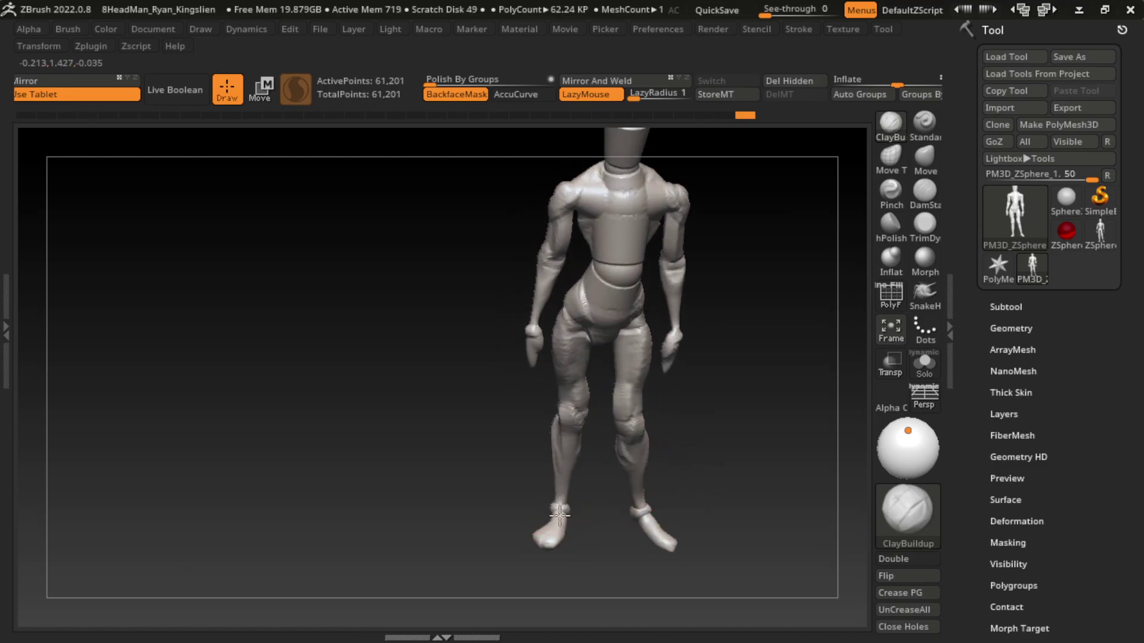
- Carve a groove at the left ankle and check the legs from several angles
drag(560, 515, 565, 514)
drag(697, 482, 731, 453)
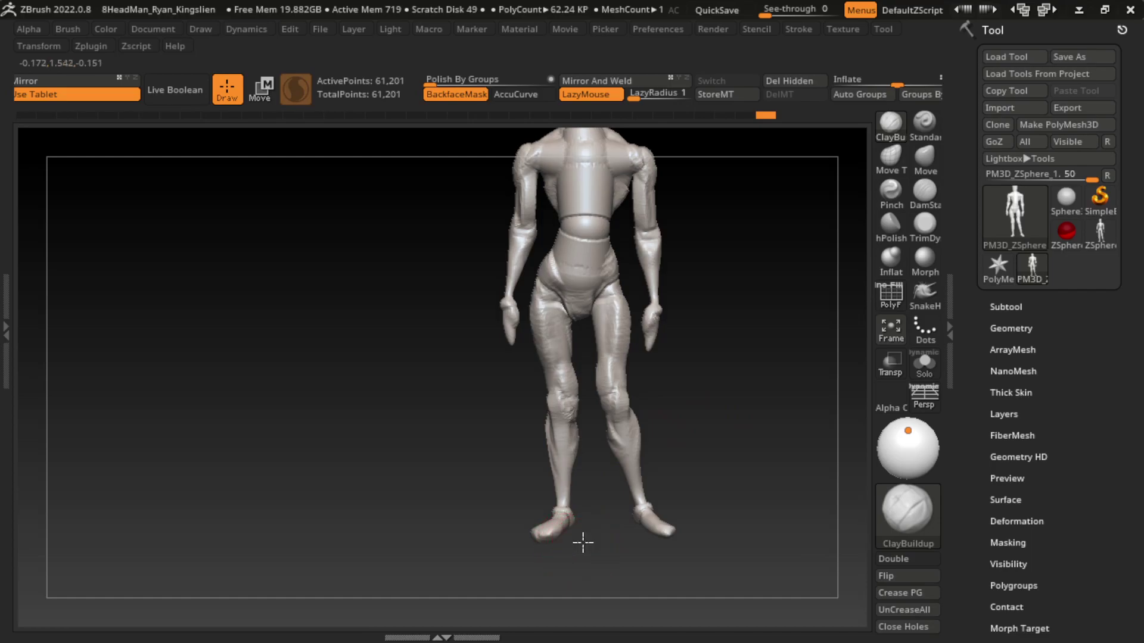
drag(583, 542, 563, 529)
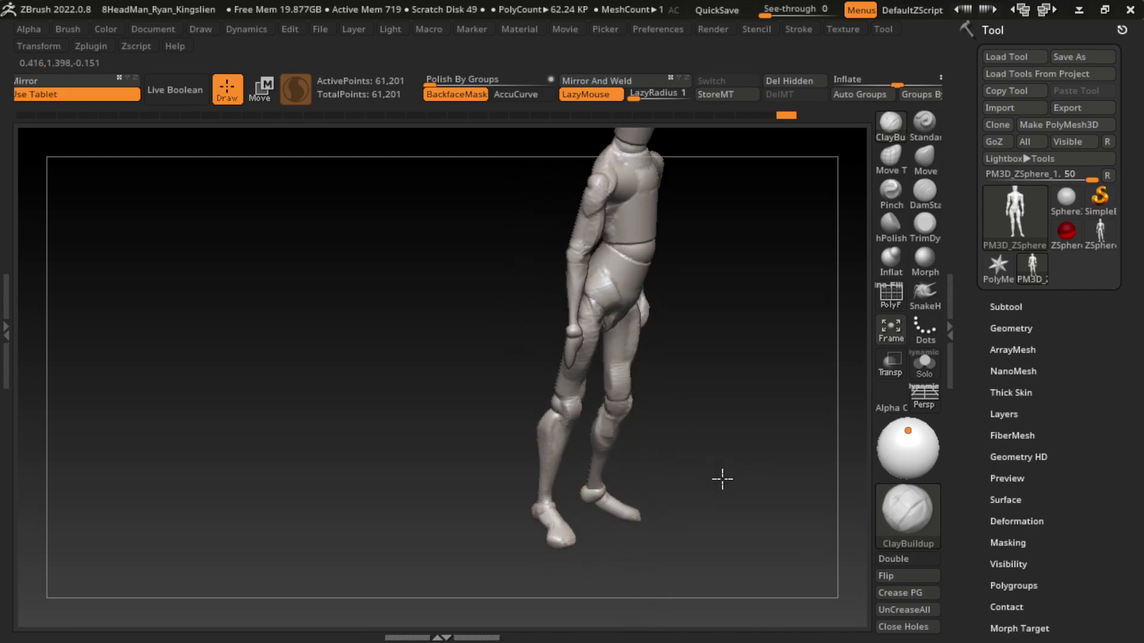
drag(723, 477, 643, 497)
drag(690, 460, 728, 443)
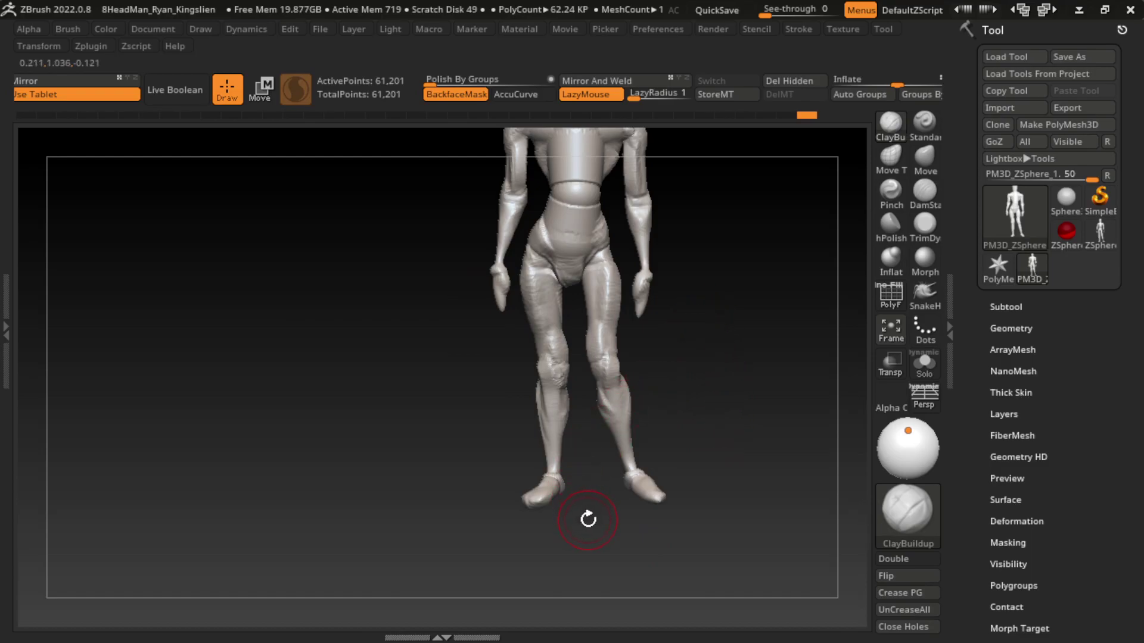
mouse_move(589, 518)
mouse_down()
mouse_move(584, 478)
mouse_move(681, 459)
mouse_move(597, 500)
mouse_up()
- Dab and sculpt clay onto both feet
click(590, 486)
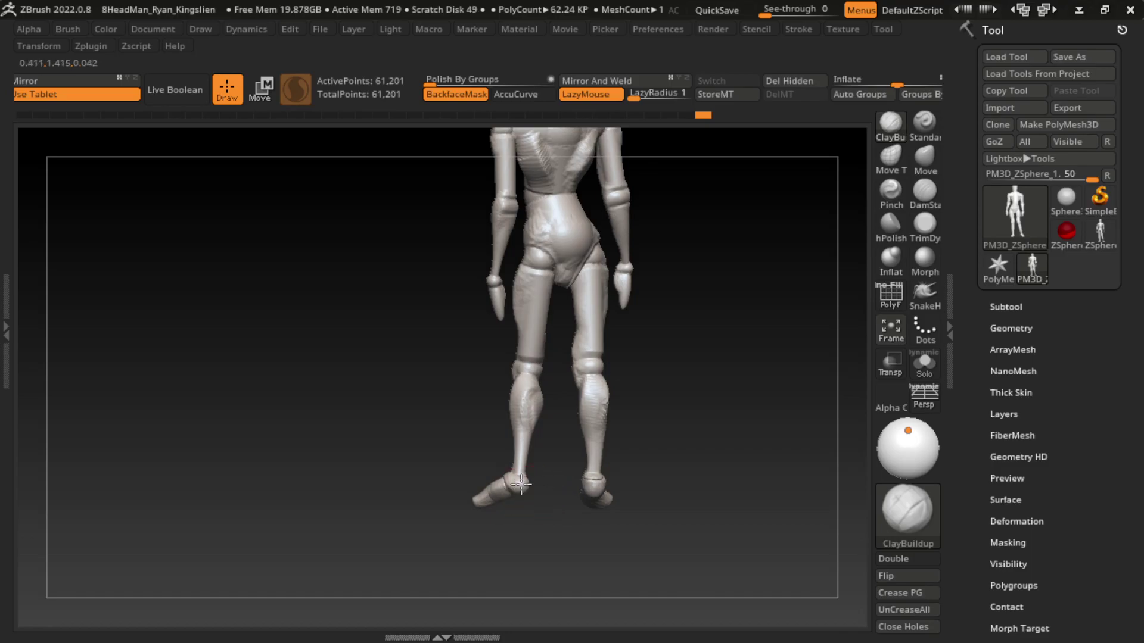
click(542, 490)
drag(669, 454, 748, 455)
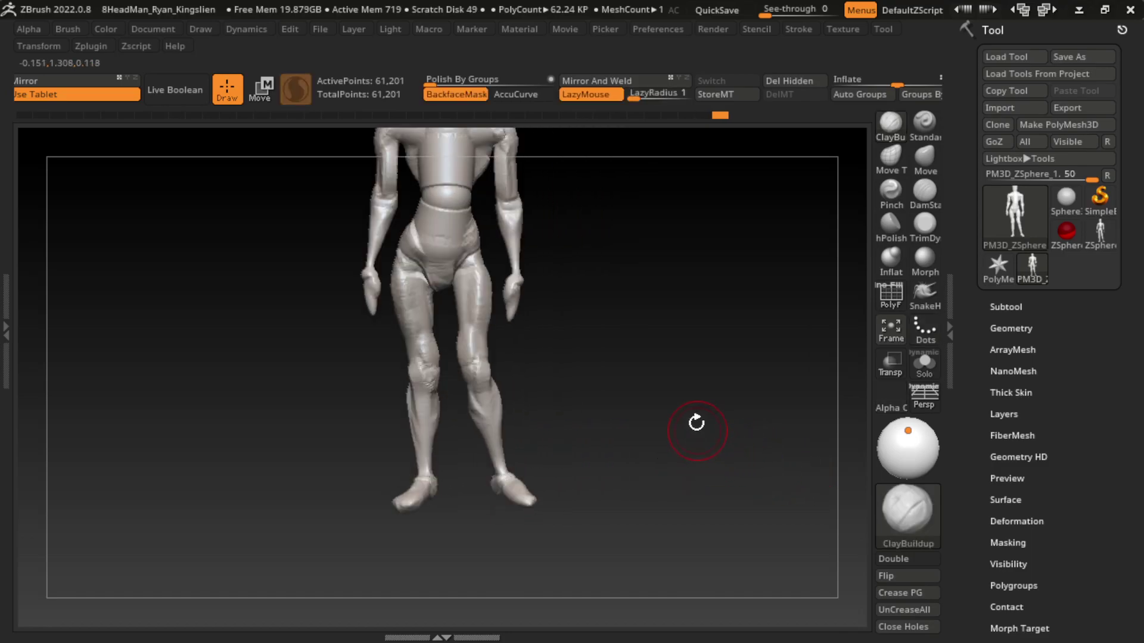
drag(695, 416, 562, 396)
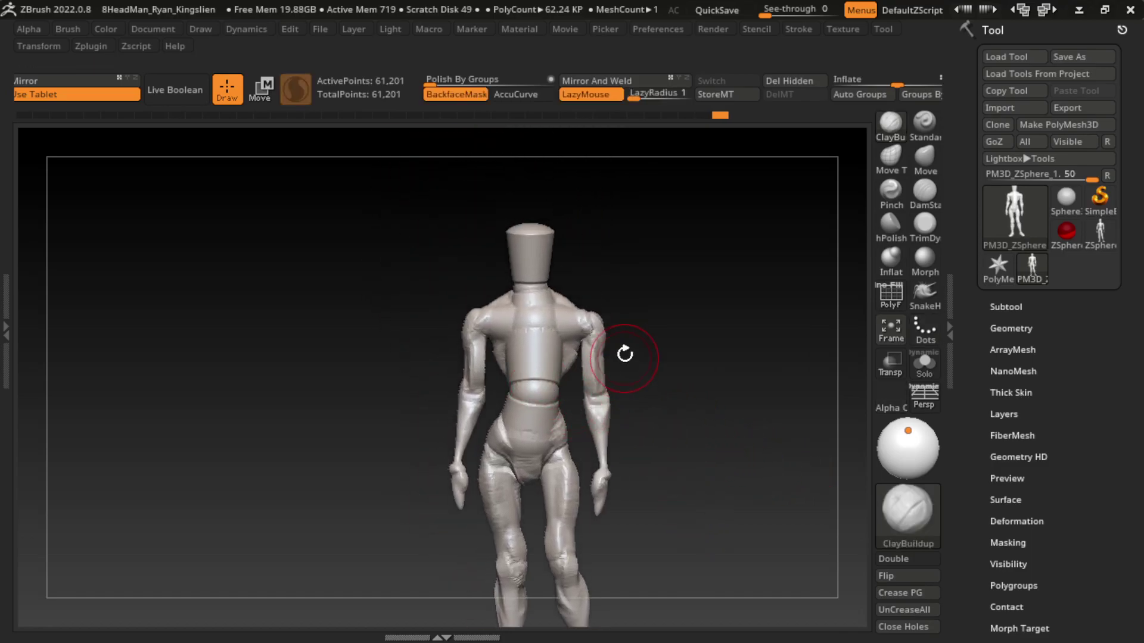
- Reshape the back and torso, then orbit to a straight back view
drag(532, 337, 504, 420)
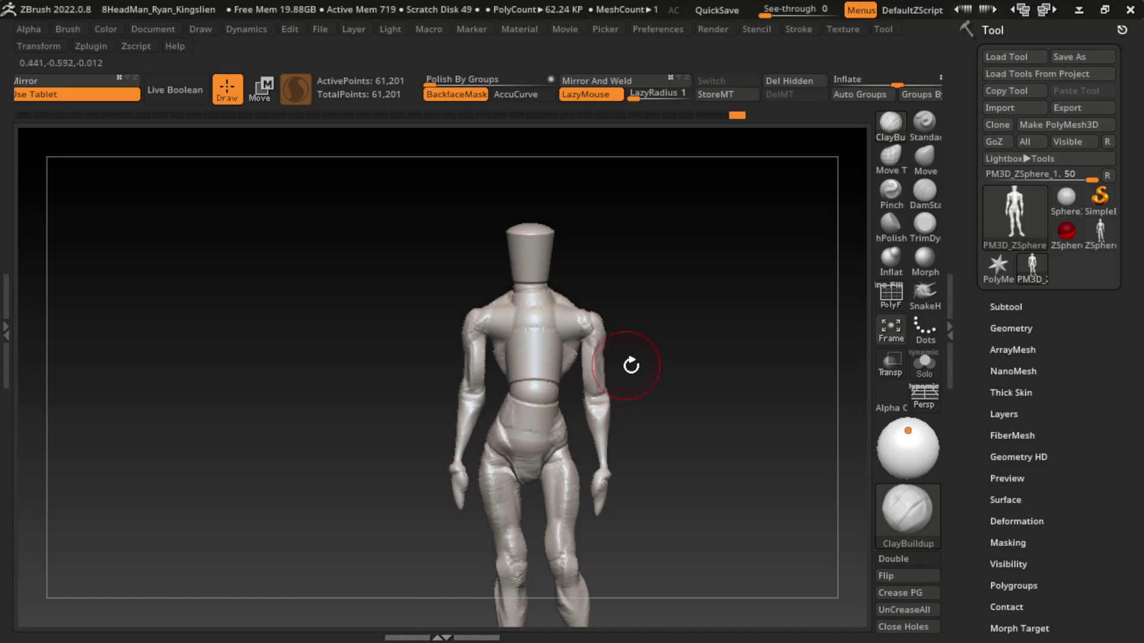
drag(646, 352, 692, 362)
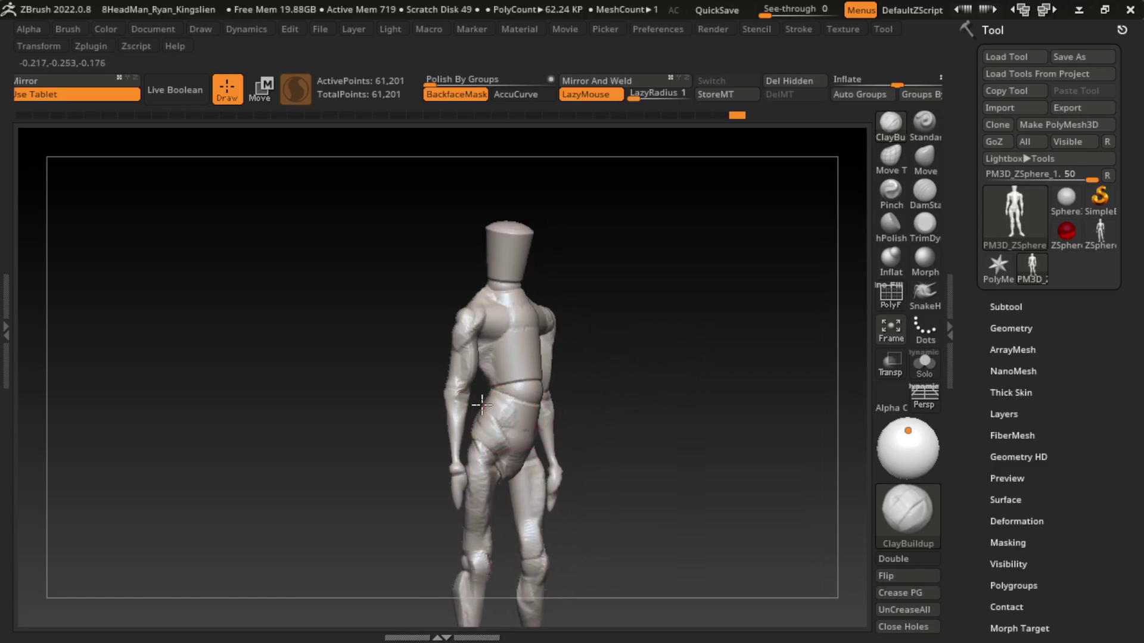
drag(632, 399, 702, 400)
click(632, 401)
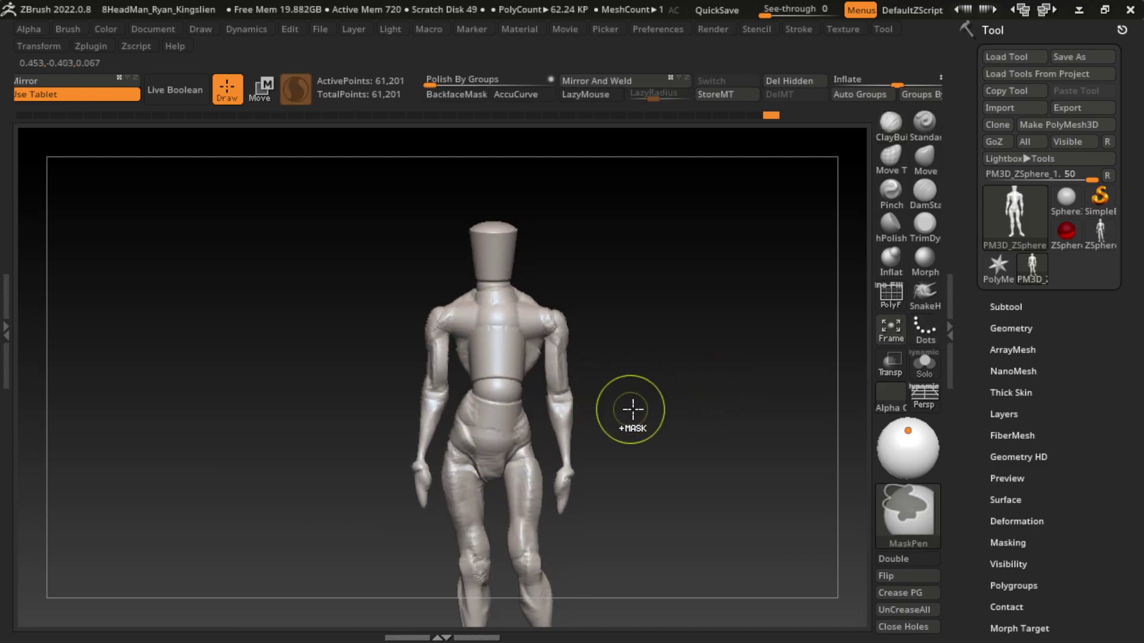
mouse_move(612, 409)
mouse_down()
mouse_move(527, 404)
mouse_move(581, 398)
mouse_up()
drag(812, 376, 765, 371)
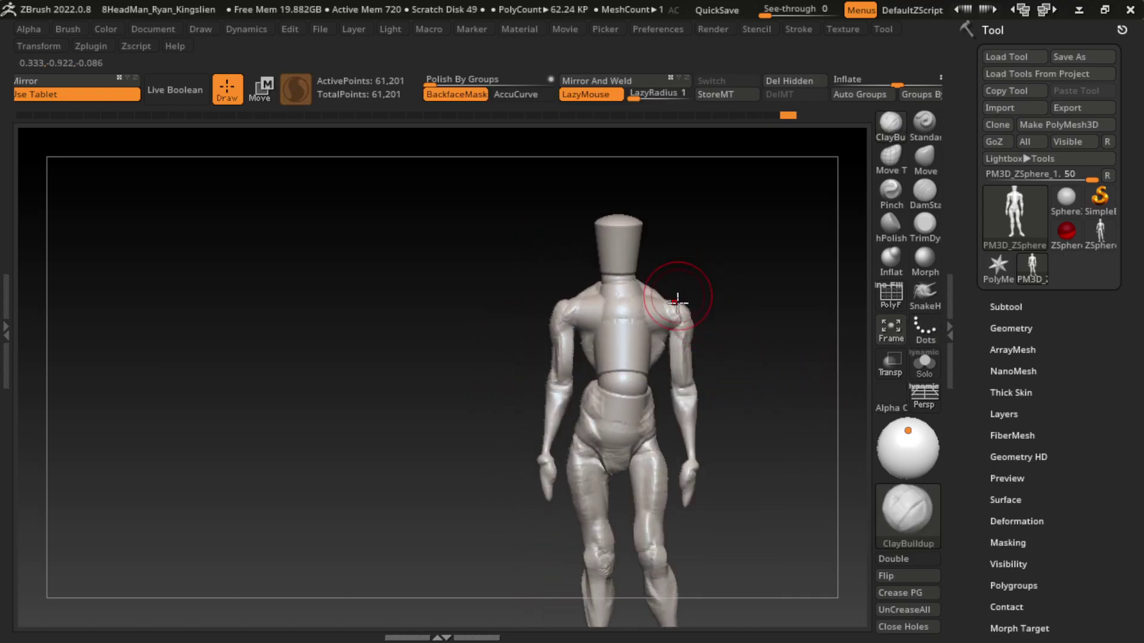
drag(721, 365, 654, 378)
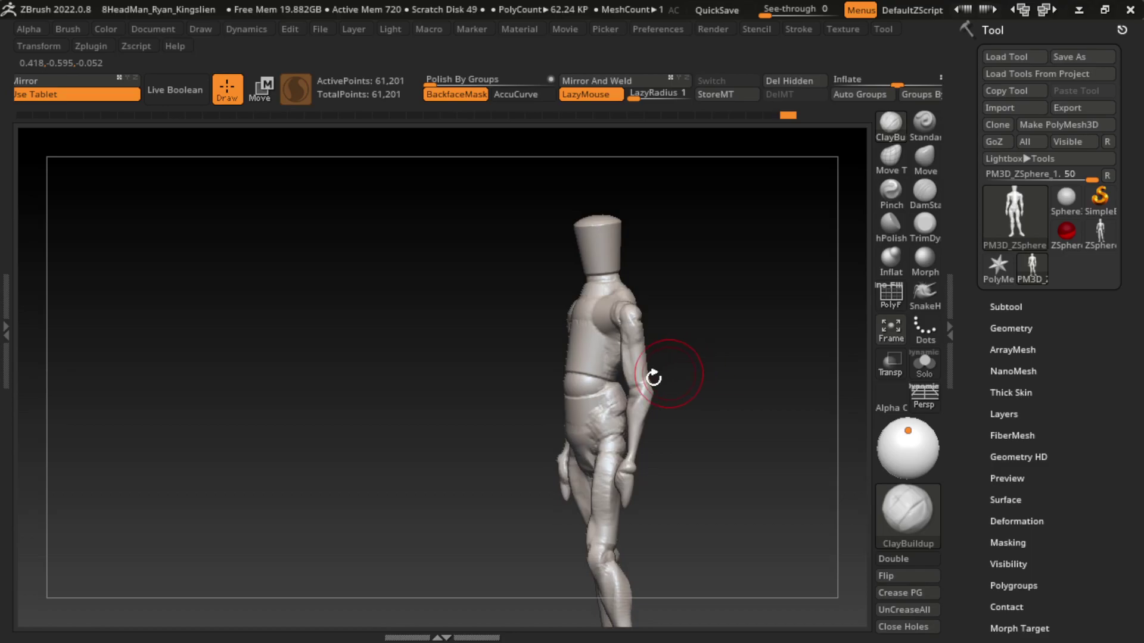
mouse_move(702, 345)
mouse_down()
mouse_move(786, 324)
mouse_move(703, 334)
mouse_up()
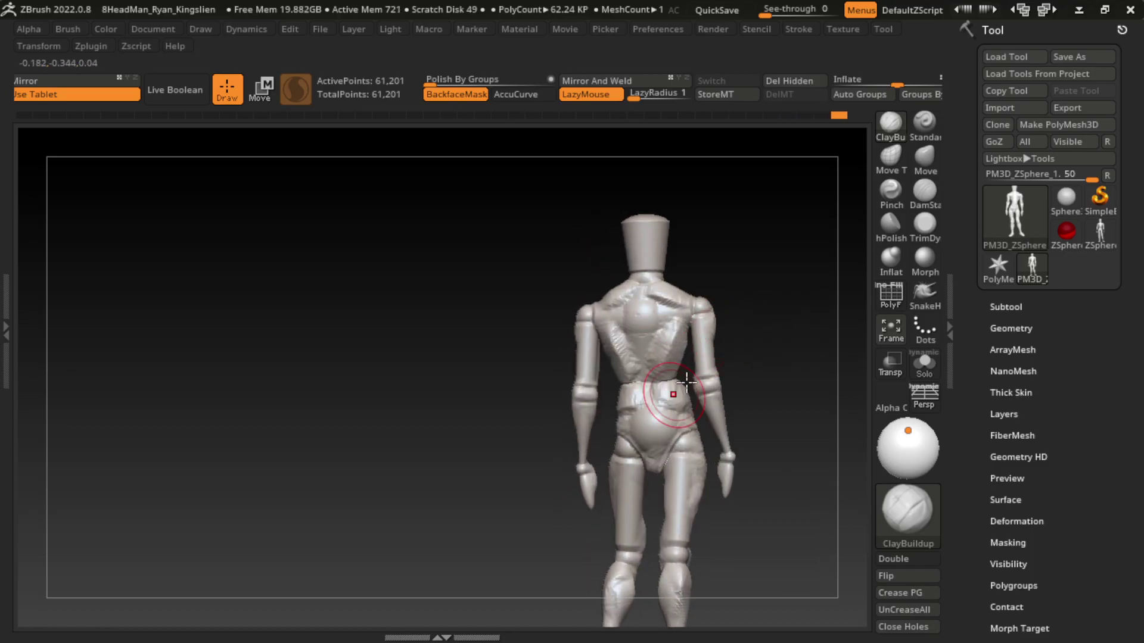
mouse_move(808, 328)
mouse_down()
mouse_move(662, 340)
mouse_move(789, 312)
mouse_up()
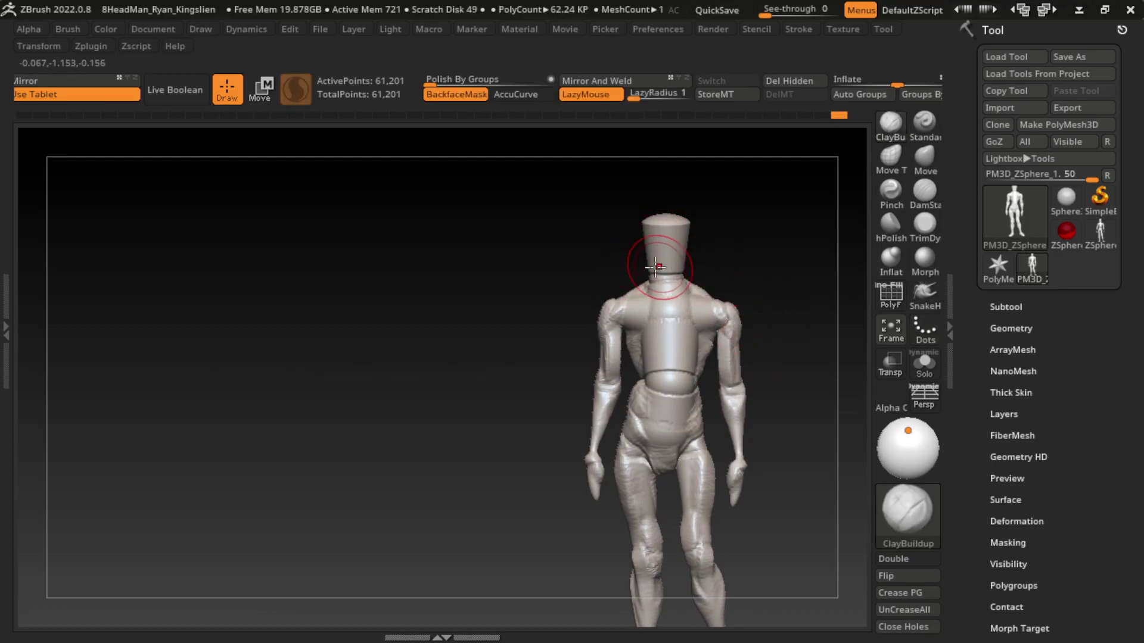
- Build up clay over the upper back, left shoulder and chest
mouse_move(634, 320)
mouse_down()
mouse_move(619, 305)
mouse_move(715, 286)
mouse_up()
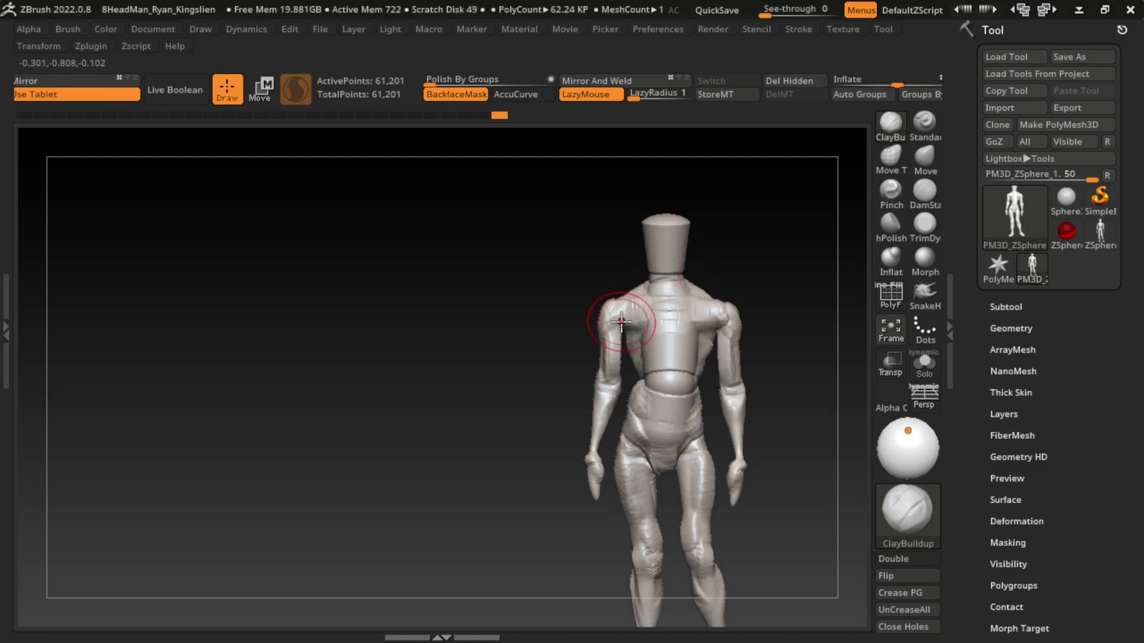
drag(621, 321, 690, 321)
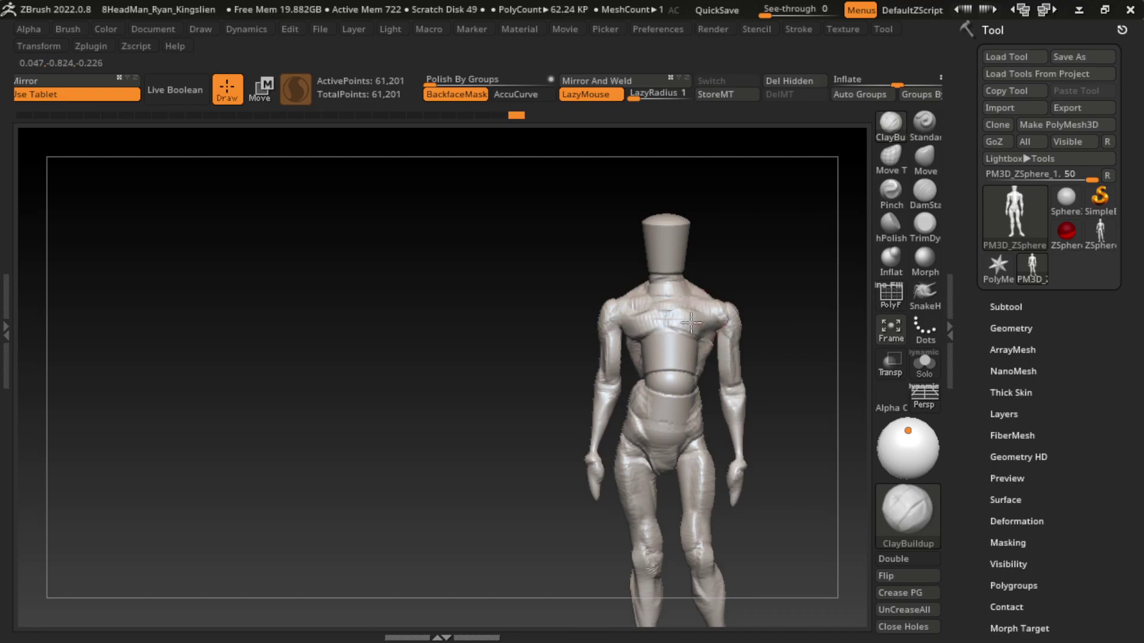
mouse_move(614, 331)
mouse_down()
mouse_move(635, 315)
mouse_move(702, 310)
mouse_up()
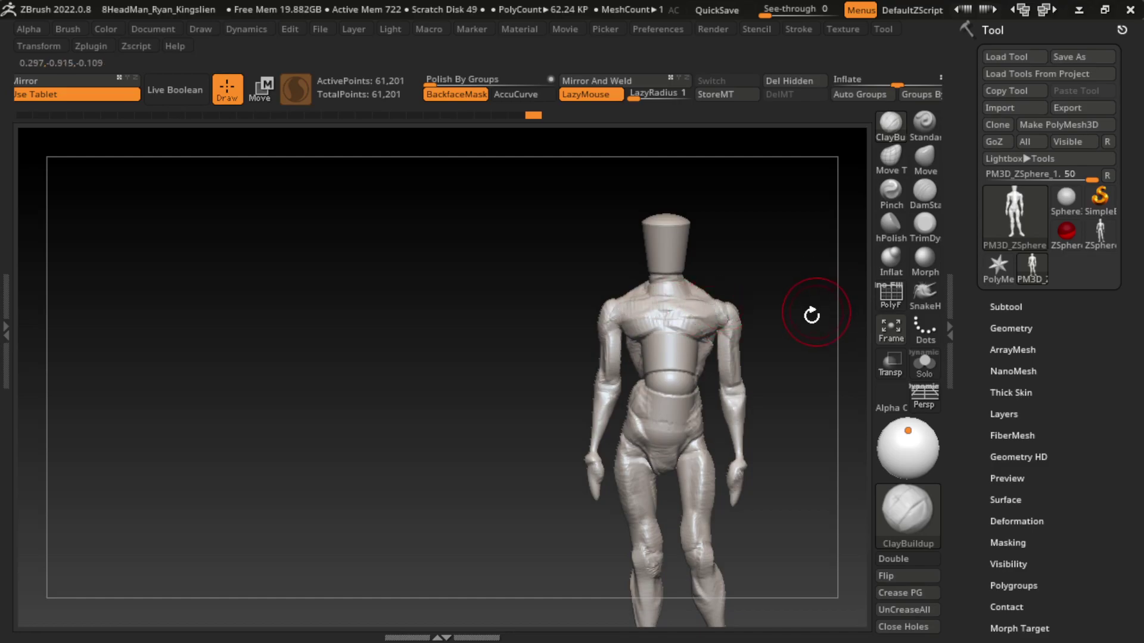
mouse_move(778, 391)
mouse_down()
mouse_move(779, 377)
mouse_move(741, 363)
mouse_move(774, 370)
mouse_move(761, 332)
mouse_up()
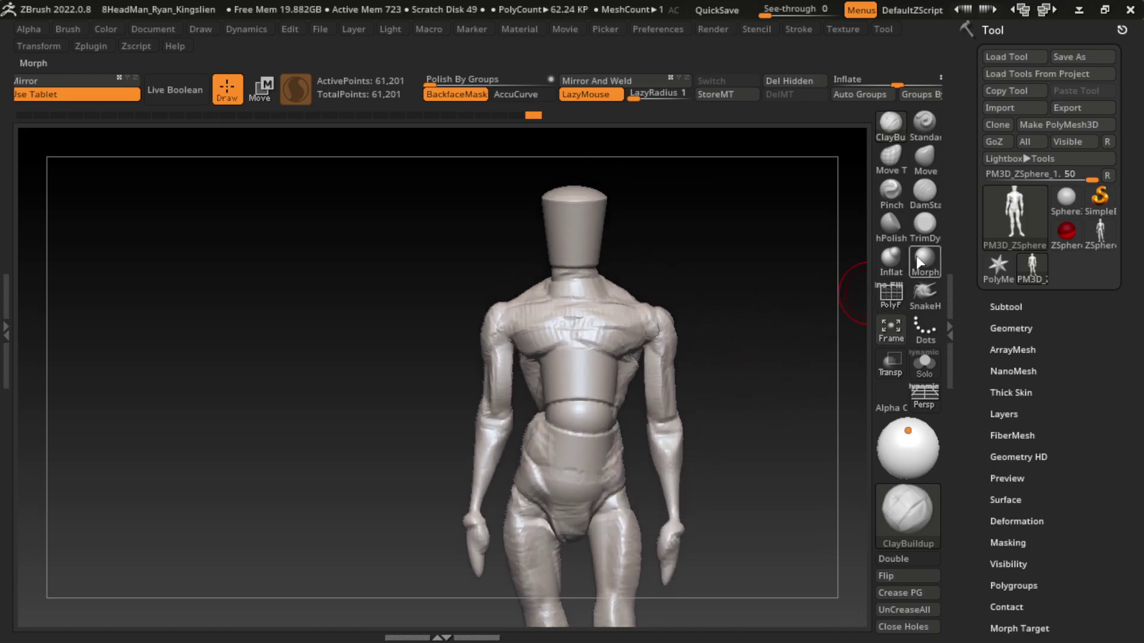
- With BackfaceMask off, crease the shoulder with DamStandard and build up the shoulder and right pectoral
click(452, 97)
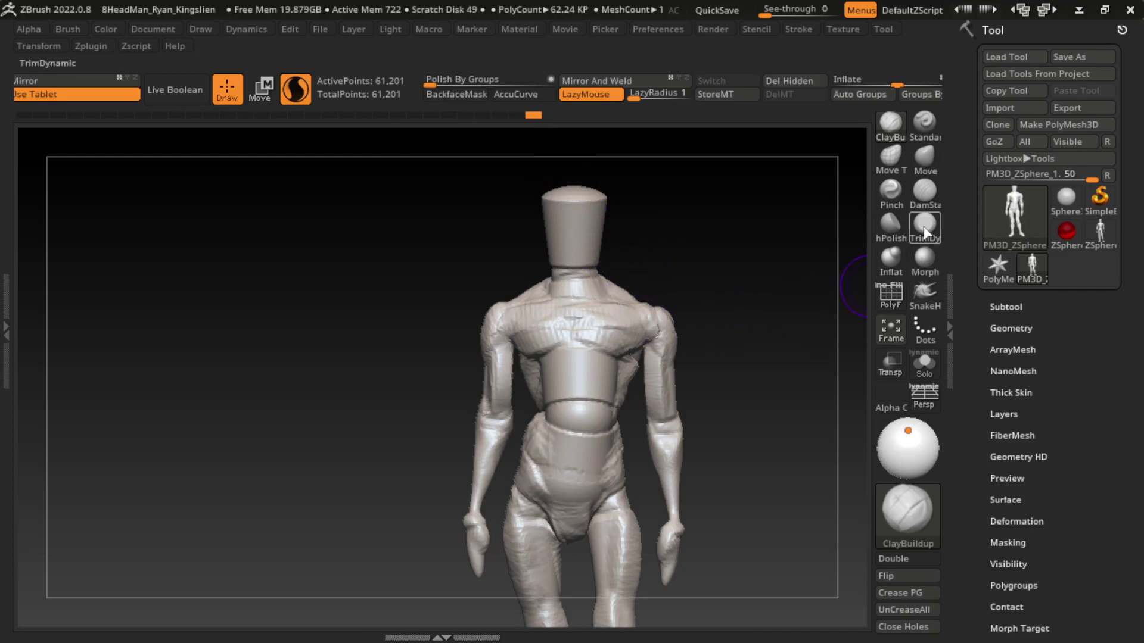
click(925, 190)
drag(579, 310, 656, 295)
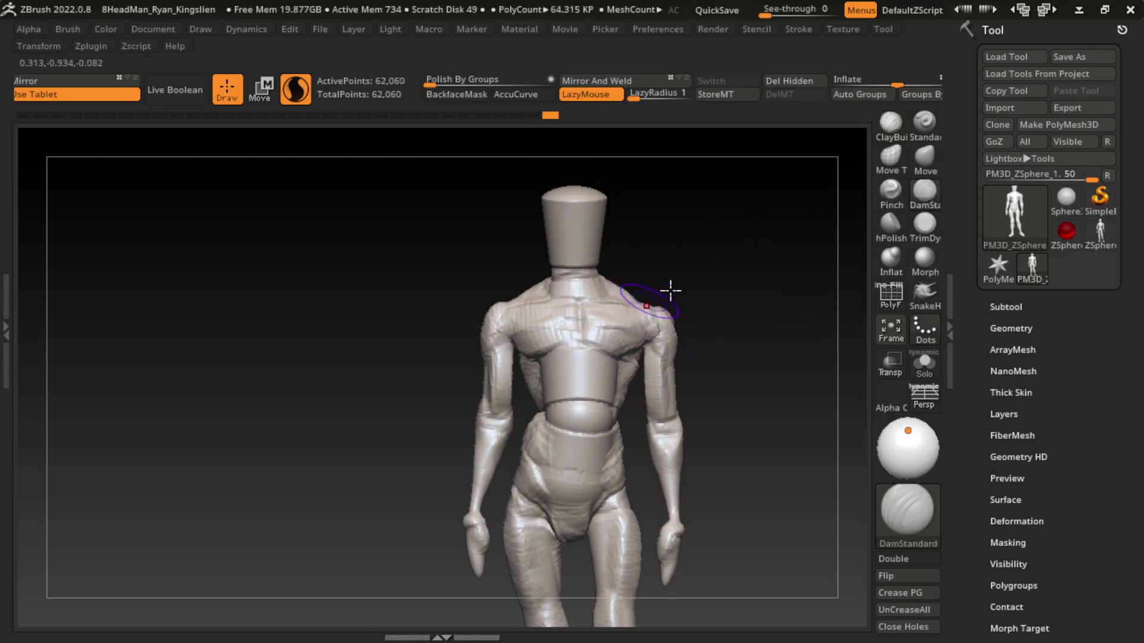
click(890, 122)
mouse_move(498, 285)
mouse_down()
mouse_move(557, 321)
mouse_move(507, 321)
mouse_move(558, 325)
mouse_move(520, 339)
mouse_up()
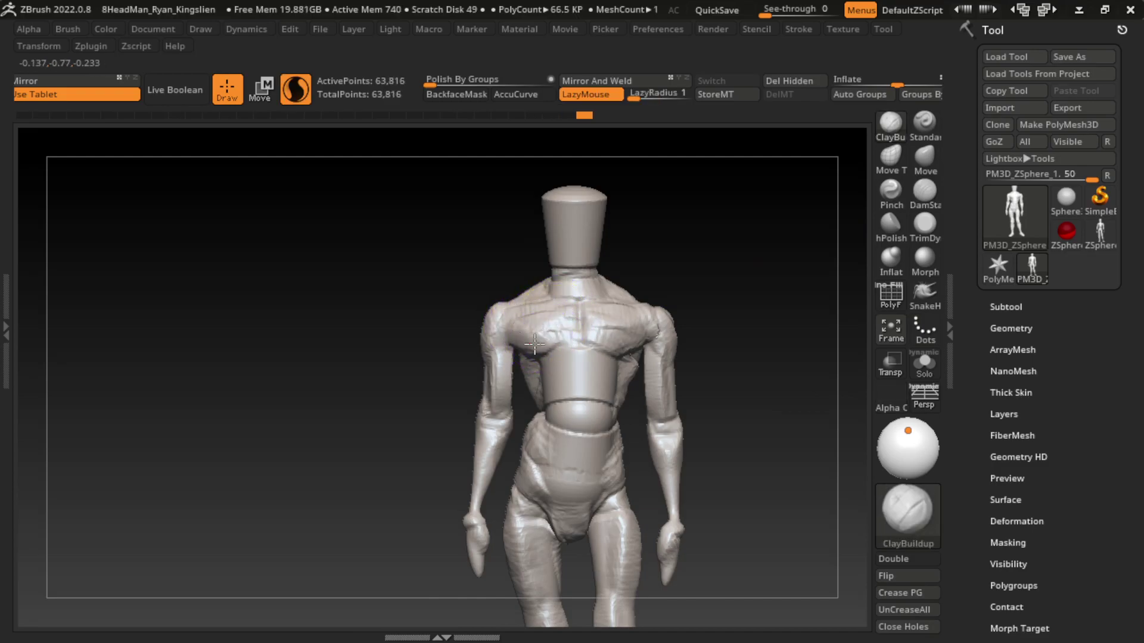
mouse_move(625, 336)
mouse_down()
mouse_move(598, 340)
mouse_move(653, 337)
mouse_move(652, 321)
mouse_up()
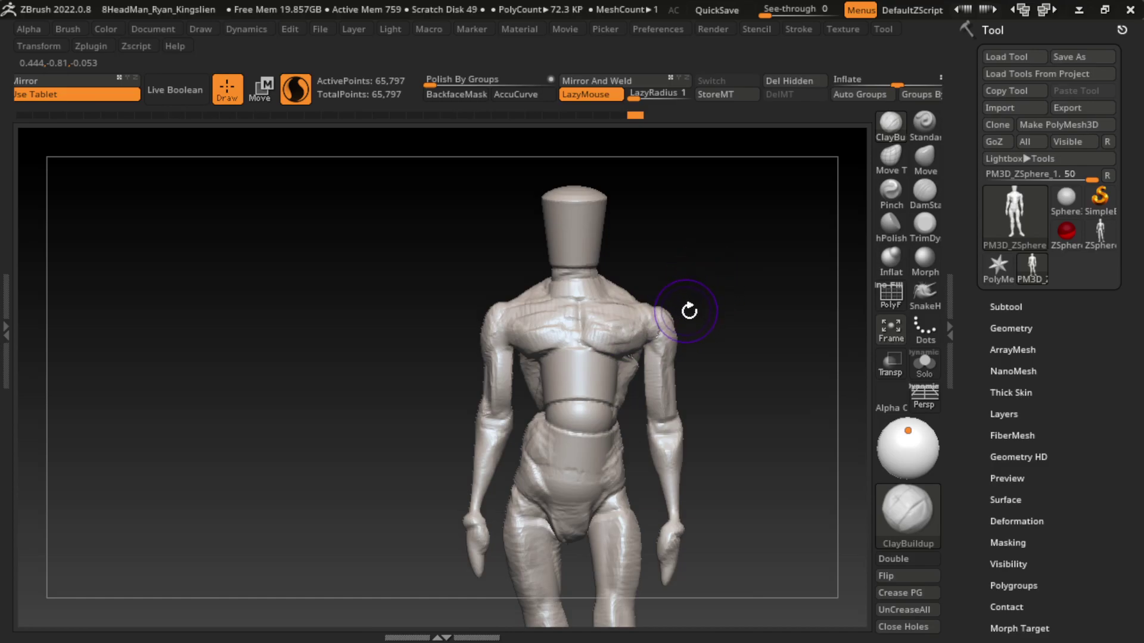
- Carve DamStandard creases on the upper torso and right shoulder, then bulk up the right shoulder
click(933, 196)
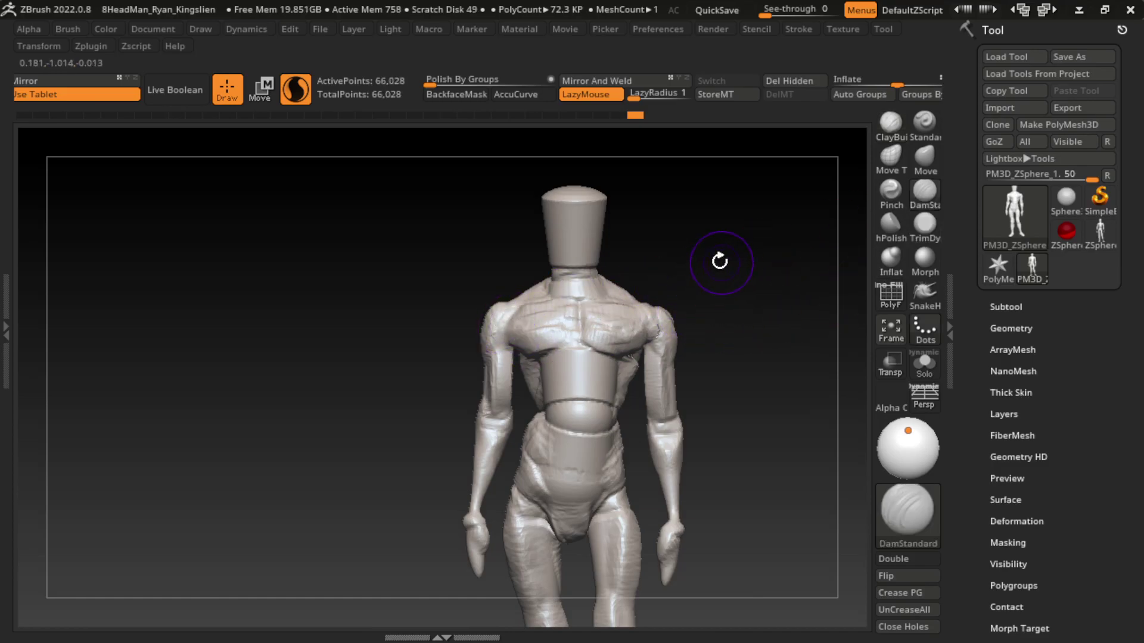
ctrl+drag(724, 322, 737, 322)
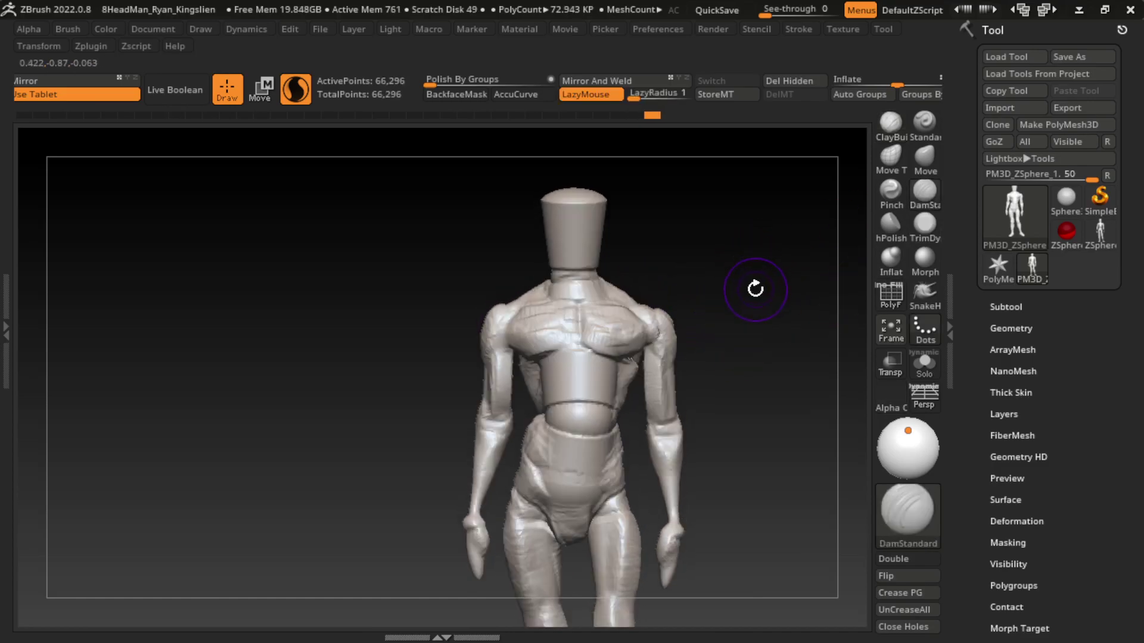
drag(651, 310, 640, 315)
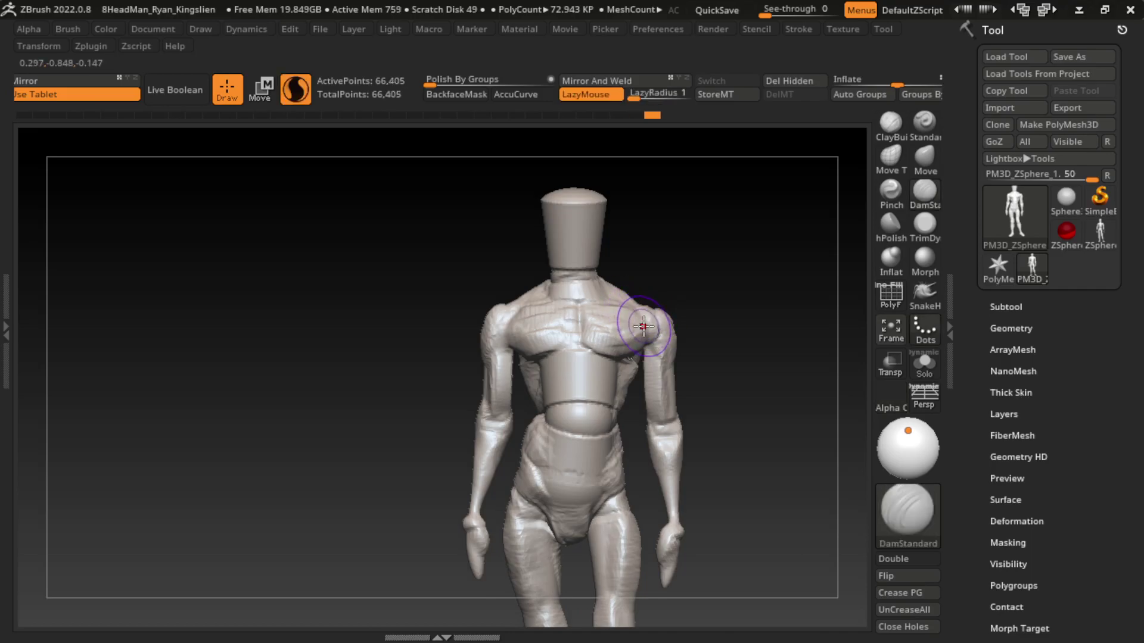
click(891, 123)
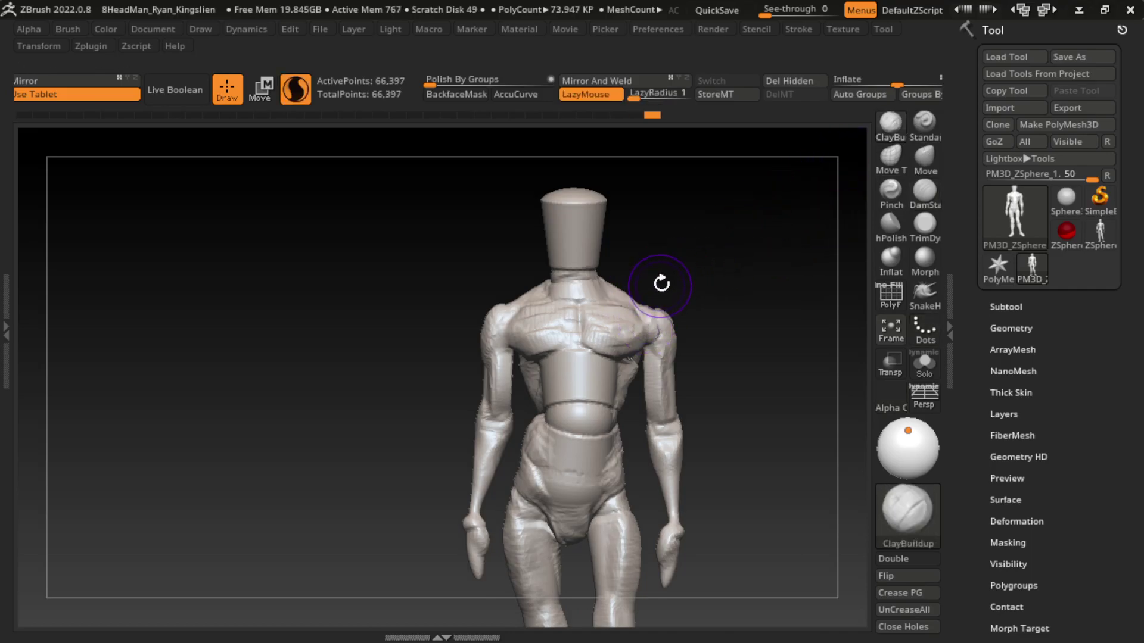
mouse_move(646, 301)
mouse_down()
mouse_move(659, 314)
mouse_move(655, 426)
mouse_up()
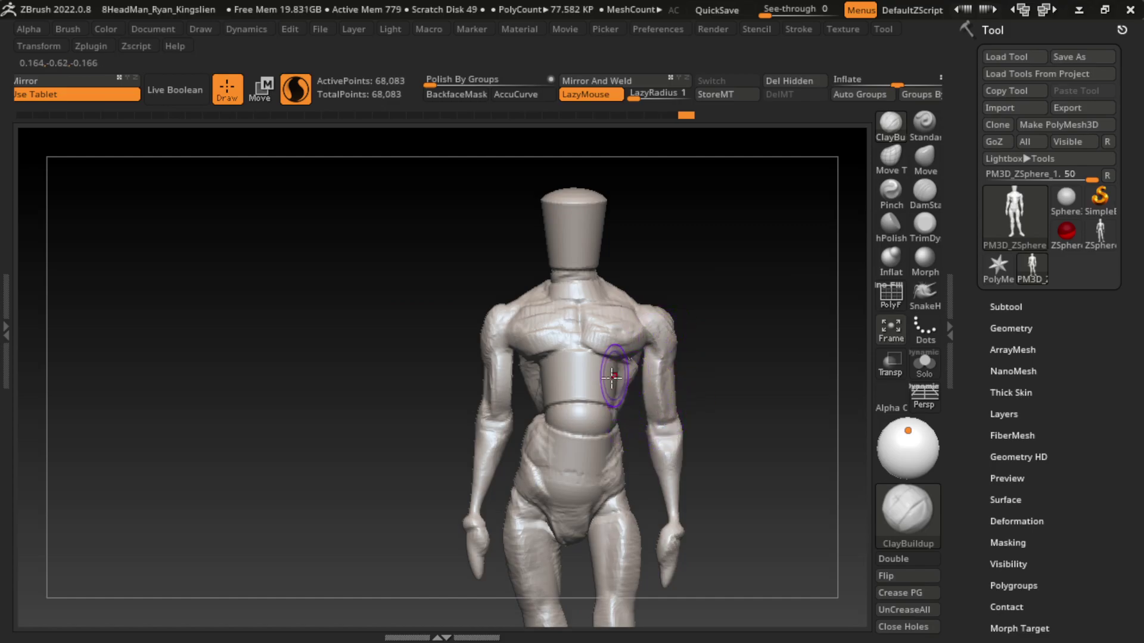
- Bulk up both sides of the torso, the waist and the right hip with ClayBuildup
mouse_move(609, 378)
mouse_down()
mouse_move(626, 366)
mouse_move(611, 429)
mouse_move(519, 367)
mouse_up()
drag(572, 417, 527, 363)
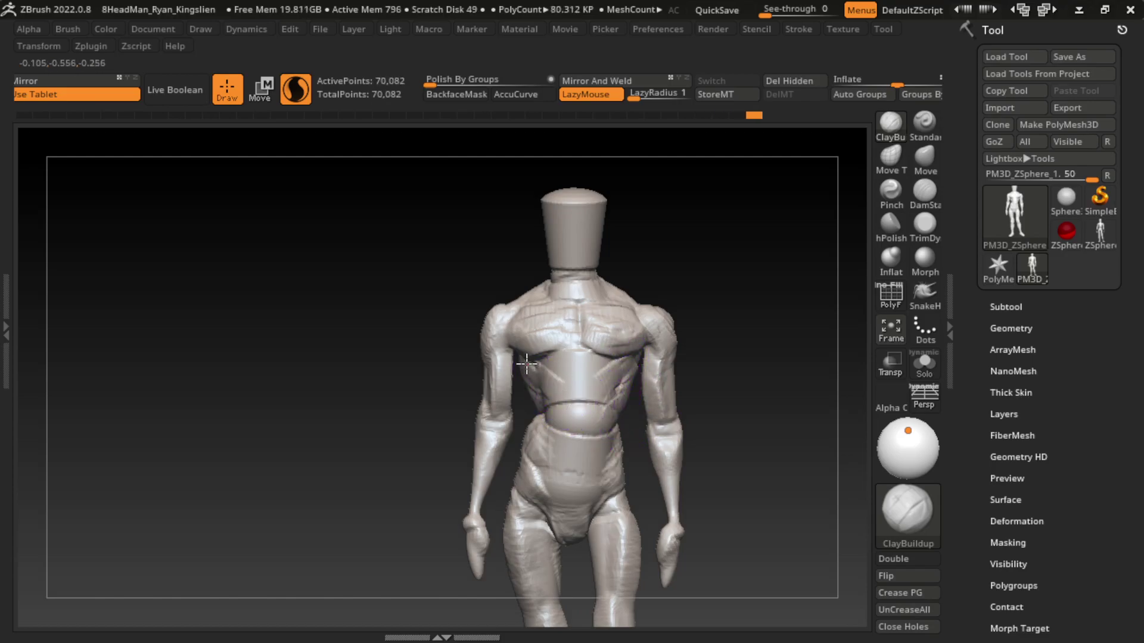
drag(540, 407, 530, 387)
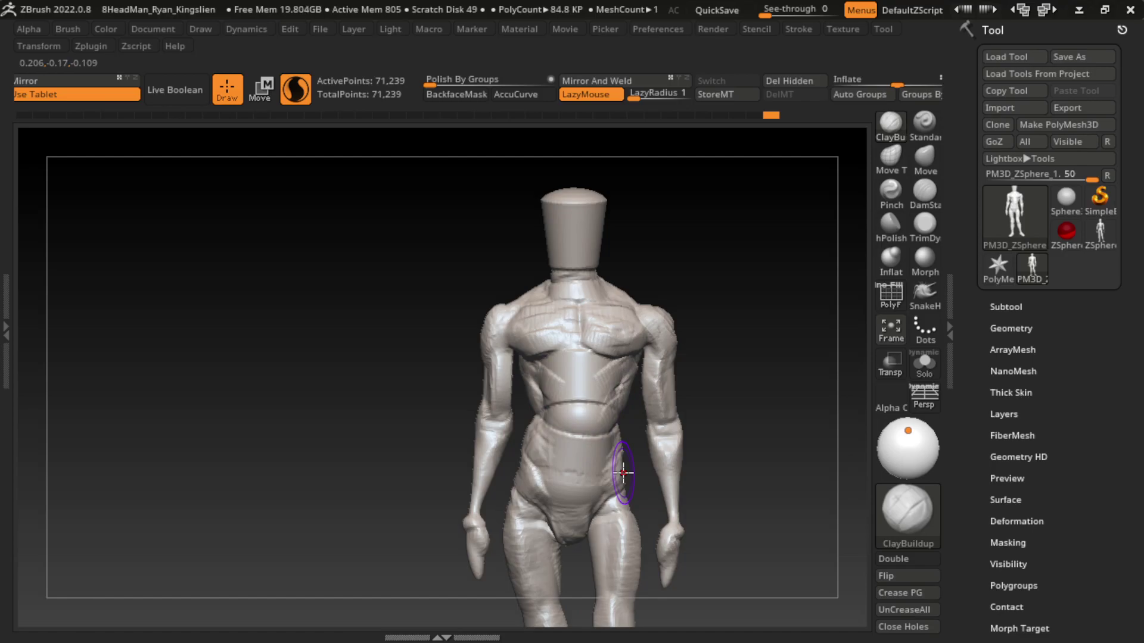
drag(533, 450, 530, 417)
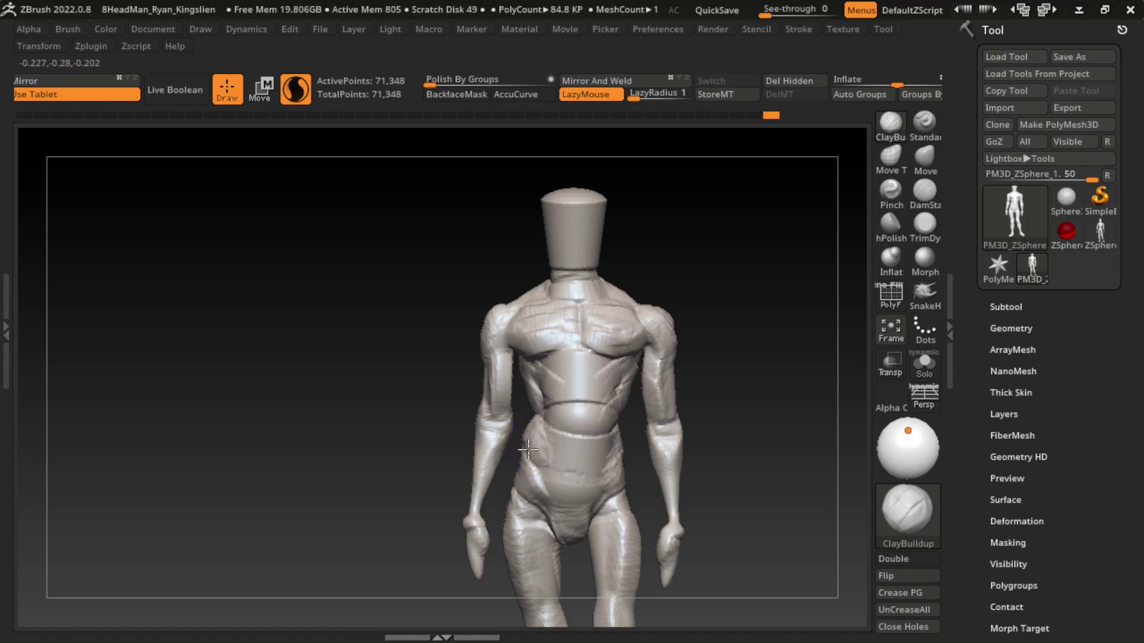
drag(726, 405, 710, 405)
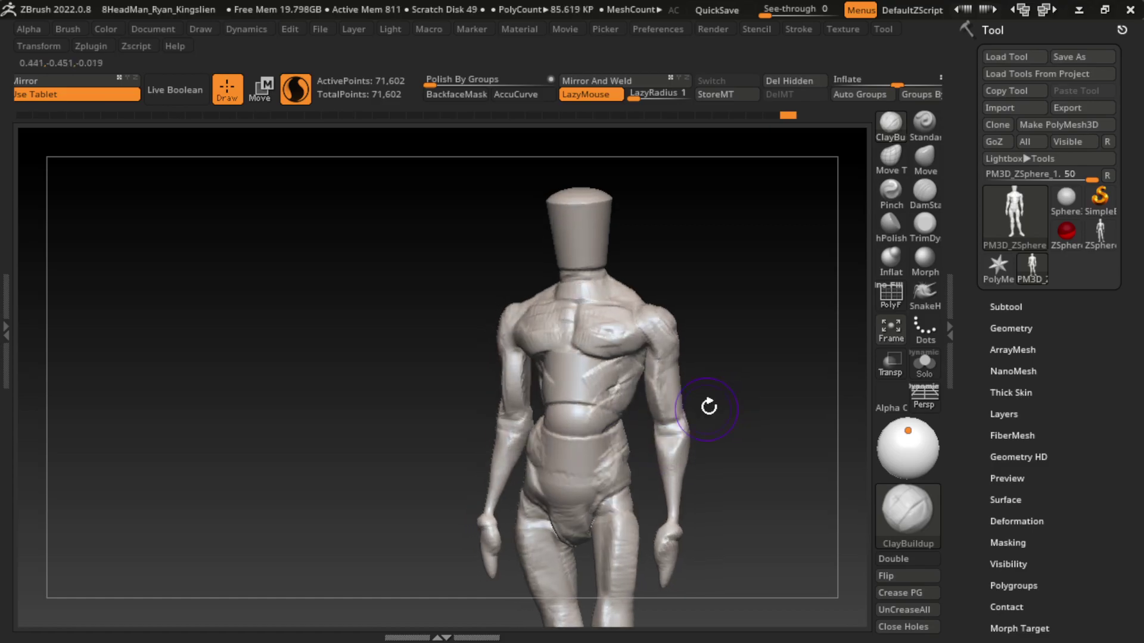
drag(627, 435, 625, 471)
drag(724, 419, 781, 388)
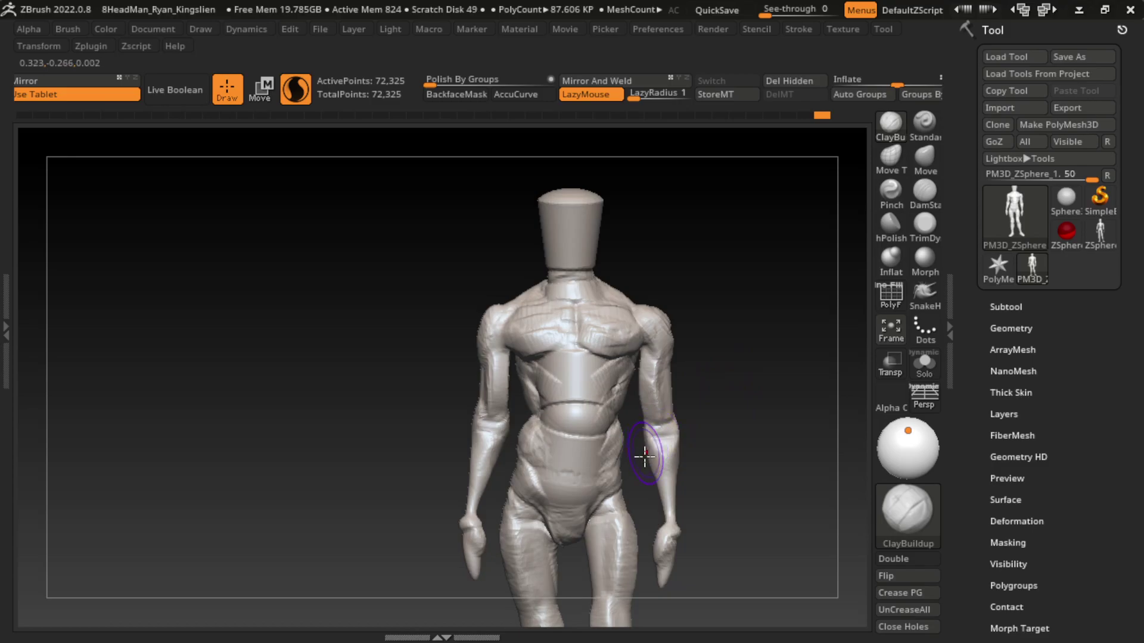
mouse_move(644, 457)
mouse_down()
mouse_move(695, 436)
mouse_move(624, 469)
mouse_up()
drag(703, 429, 792, 263)
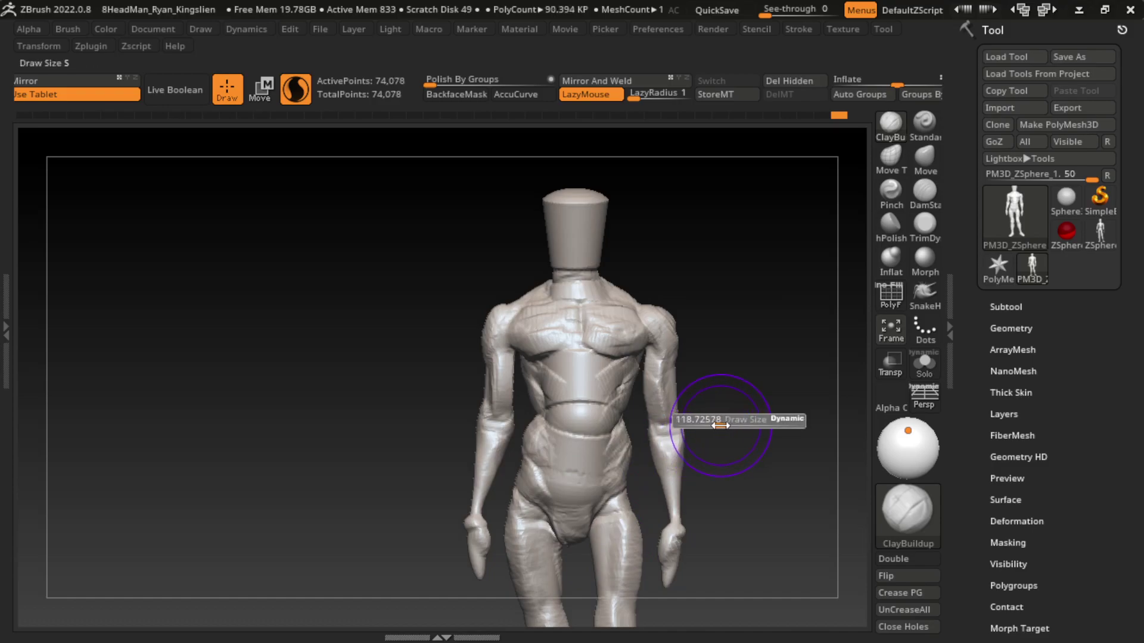
- Try a Move Topological nudge on the right forearm, undo it, and return to ClayBuildup
click(891, 156)
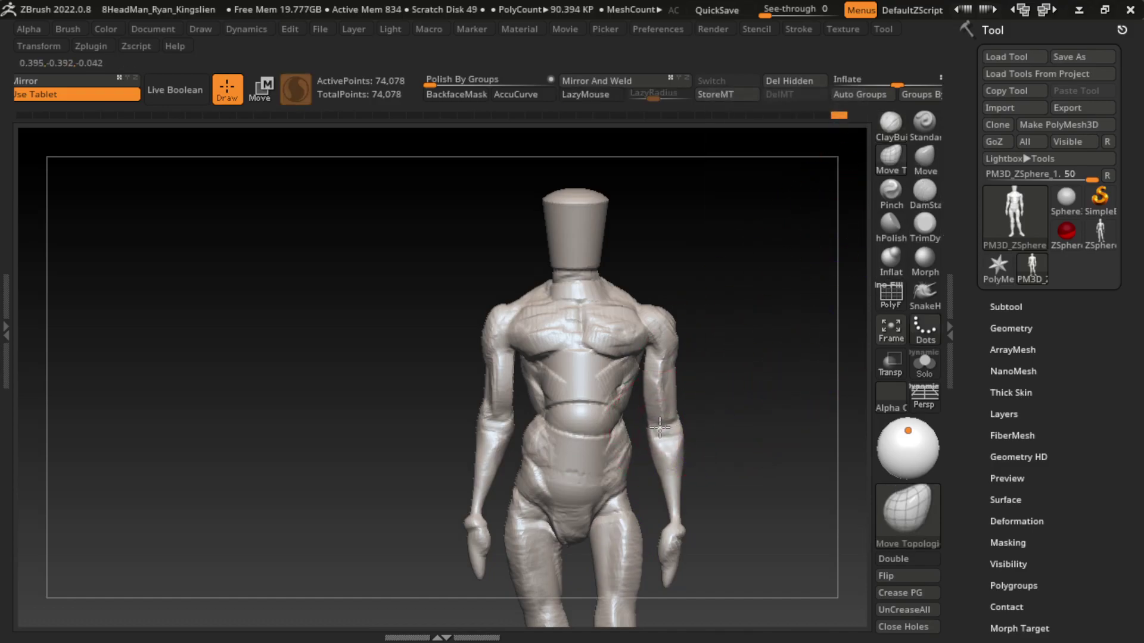
drag(664, 423, 659, 458)
key(ctrl+z)
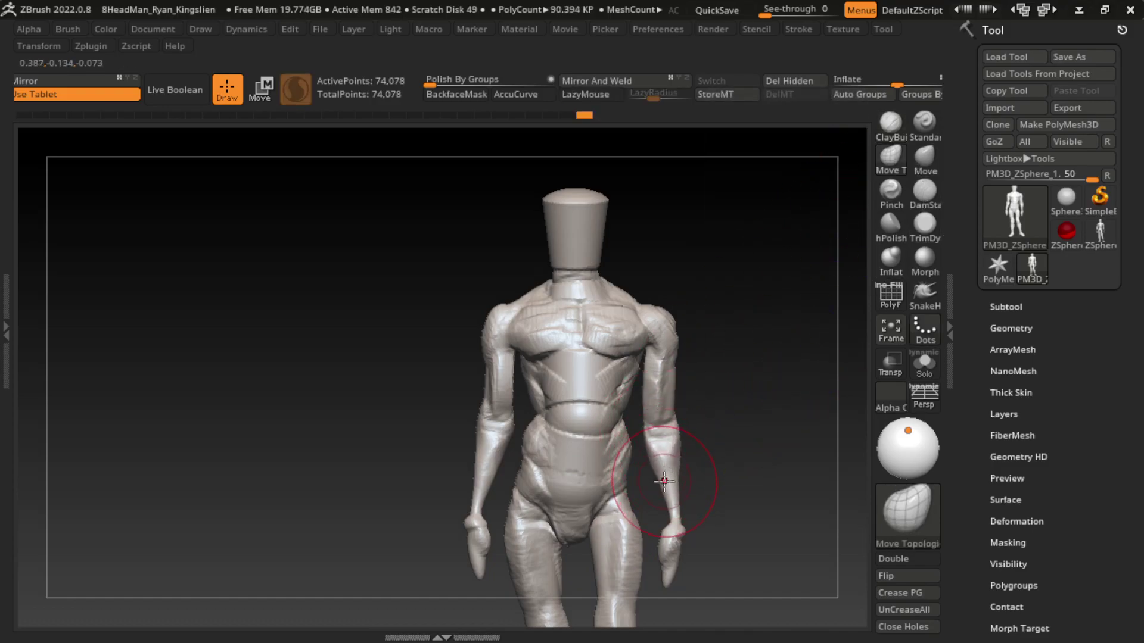
click(892, 126)
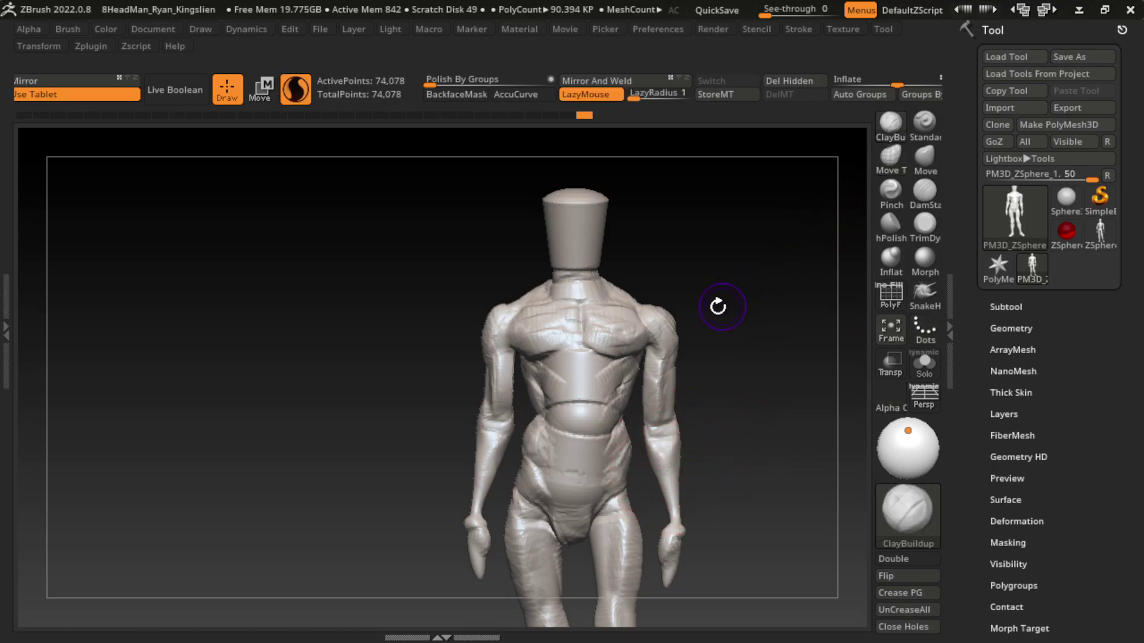
- Build up clay along the right forearm, with BackfaceMask re-enabled to protect the far side
mouse_move(659, 414)
mouse_down()
mouse_move(653, 440)
mouse_move(667, 374)
mouse_up()
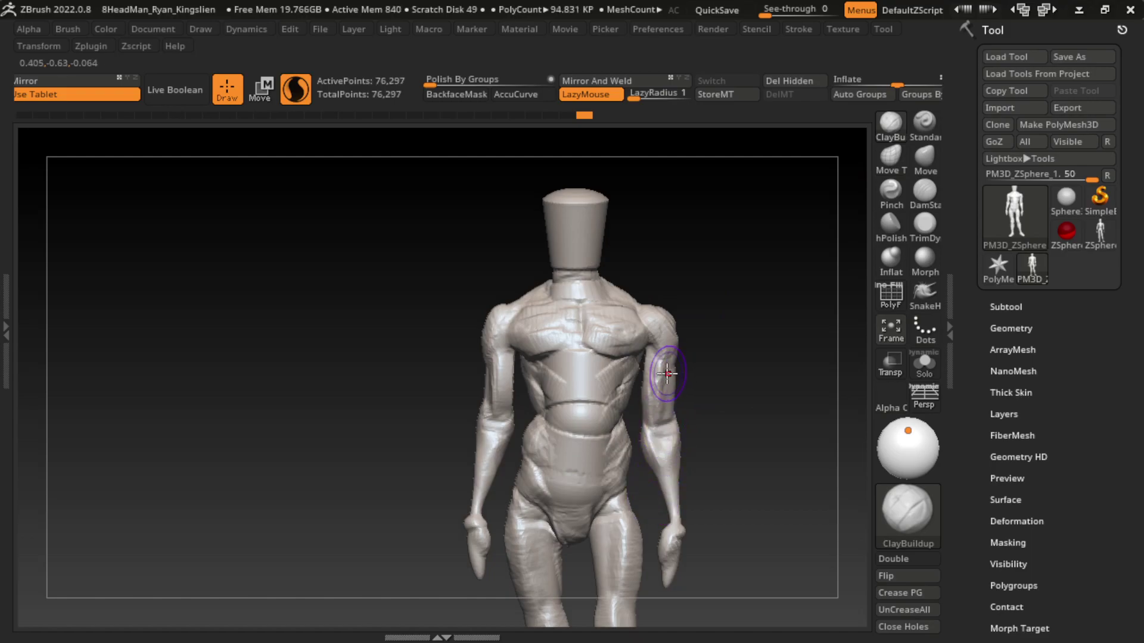
drag(671, 446, 713, 439)
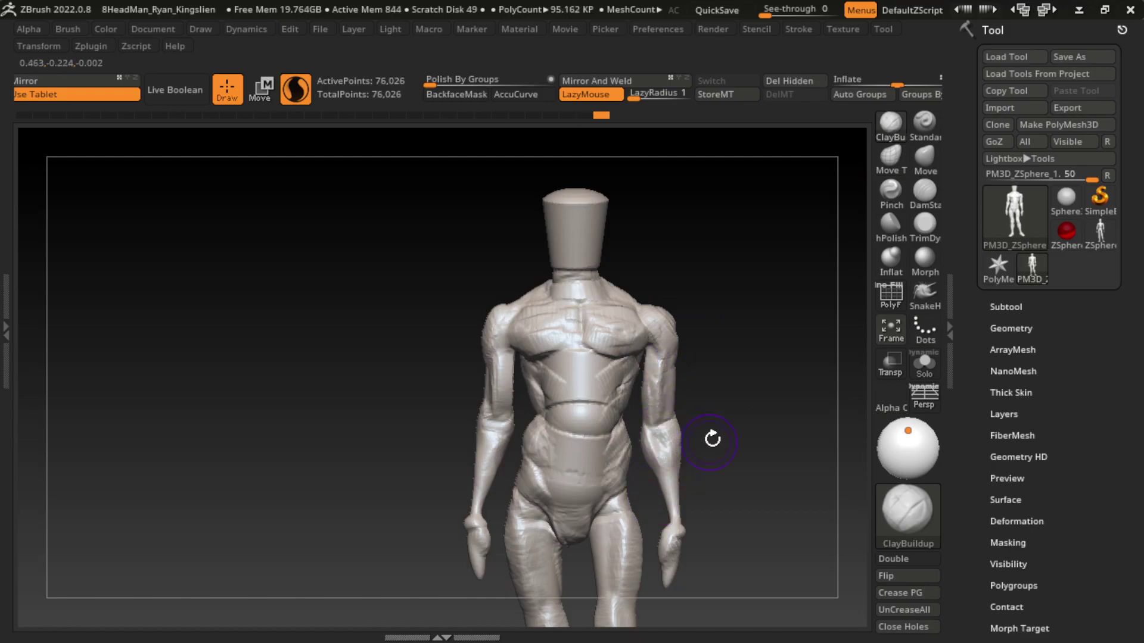
click(456, 95)
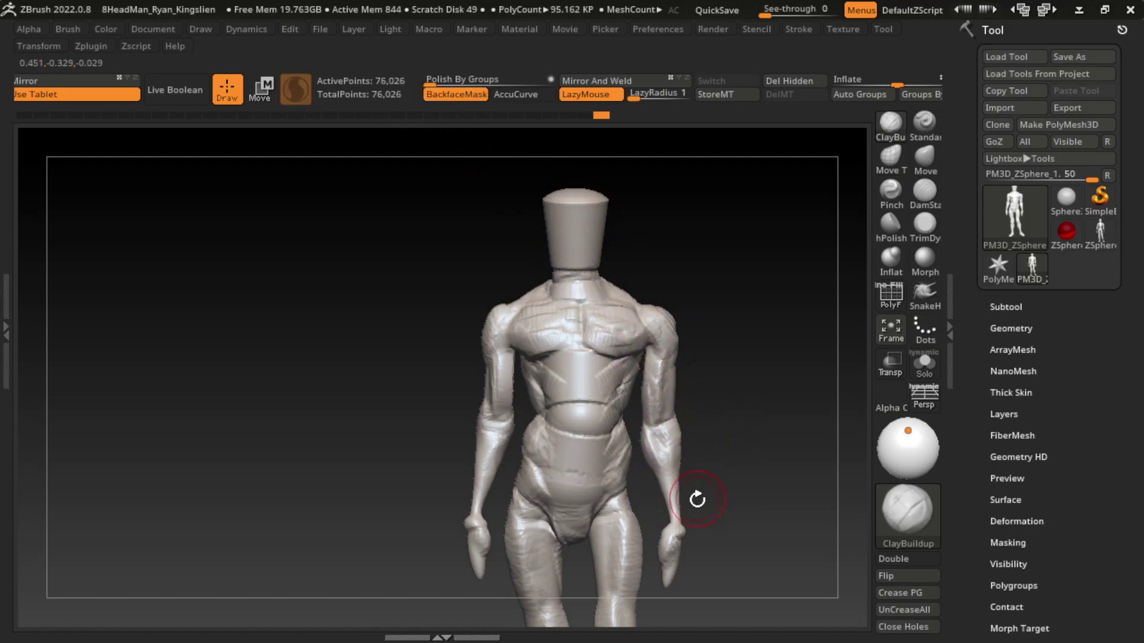
drag(680, 467, 695, 519)
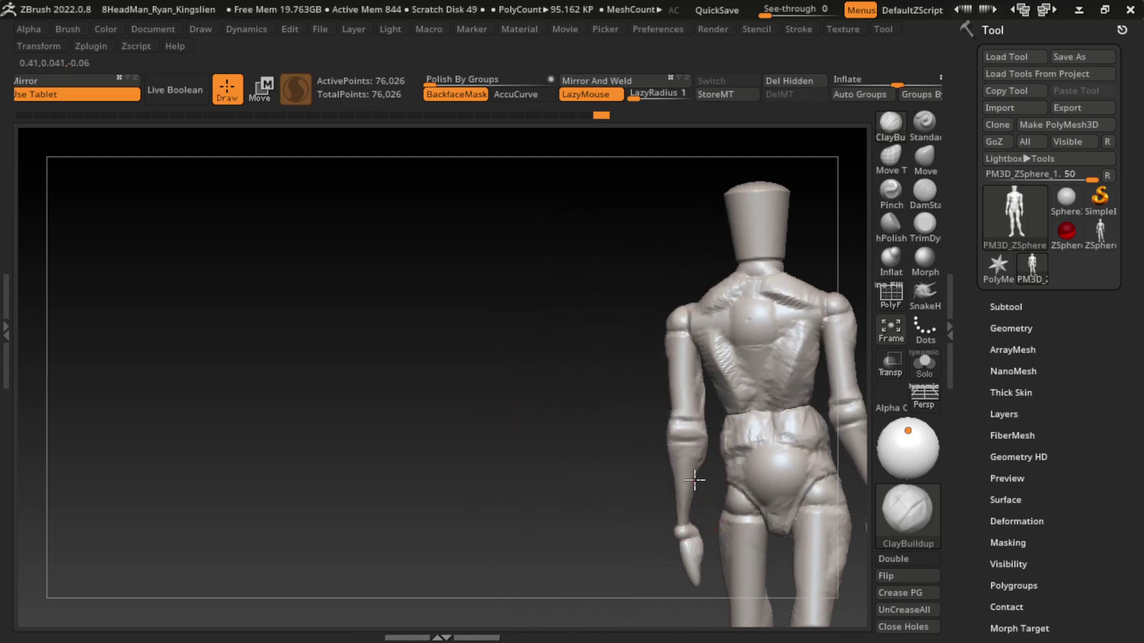
drag(694, 481, 694, 528)
drag(603, 565, 796, 490)
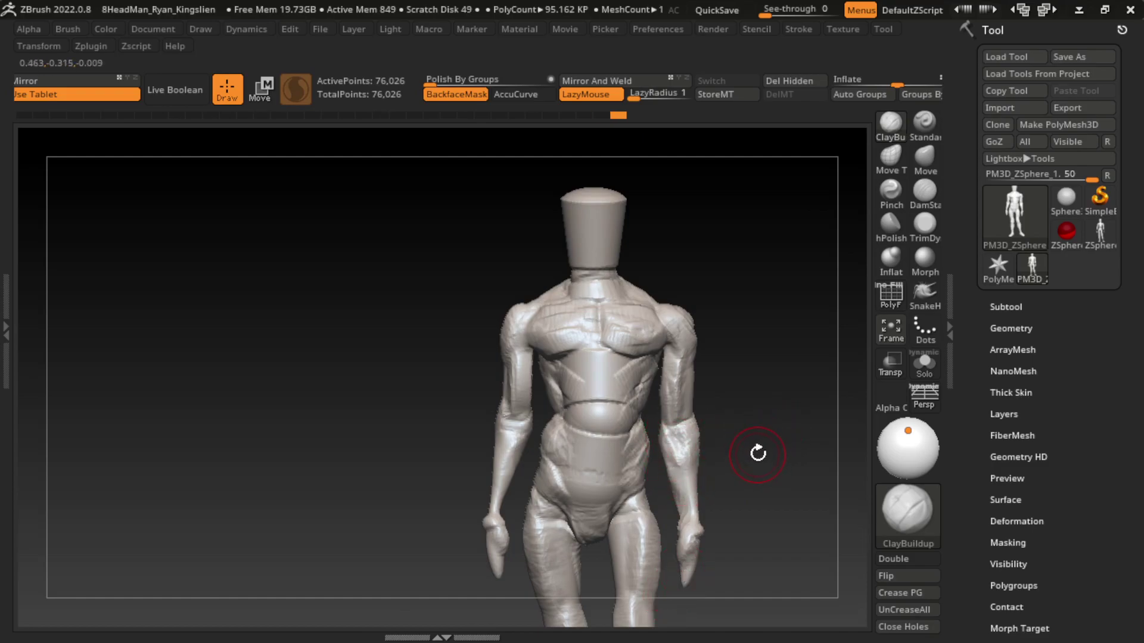
drag(757, 454, 739, 429)
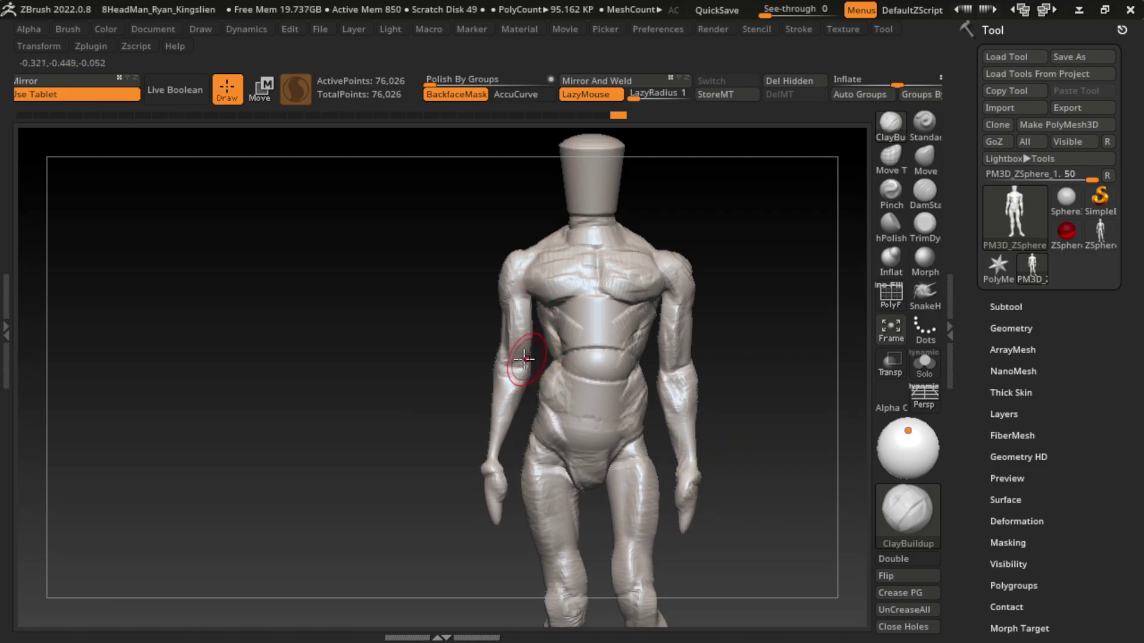
- Build up the forearms further and rough out the right hand, orbiting between strokes
drag(520, 345, 551, 301)
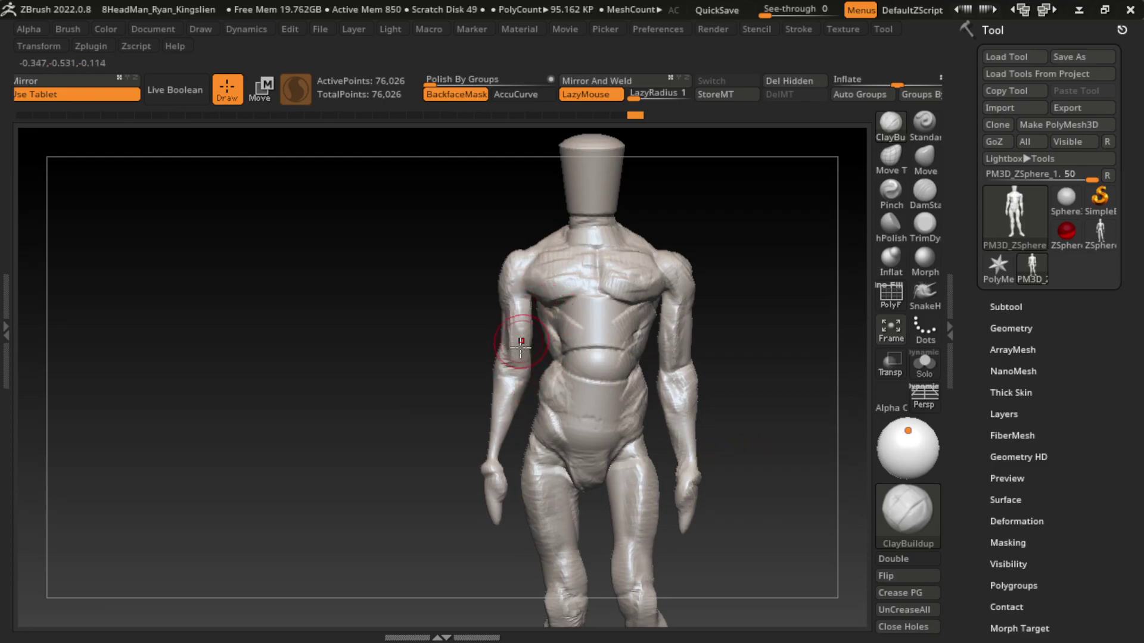
mouse_move(583, 415)
mouse_down()
mouse_move(669, 350)
mouse_move(533, 470)
mouse_move(778, 434)
mouse_move(684, 447)
mouse_up()
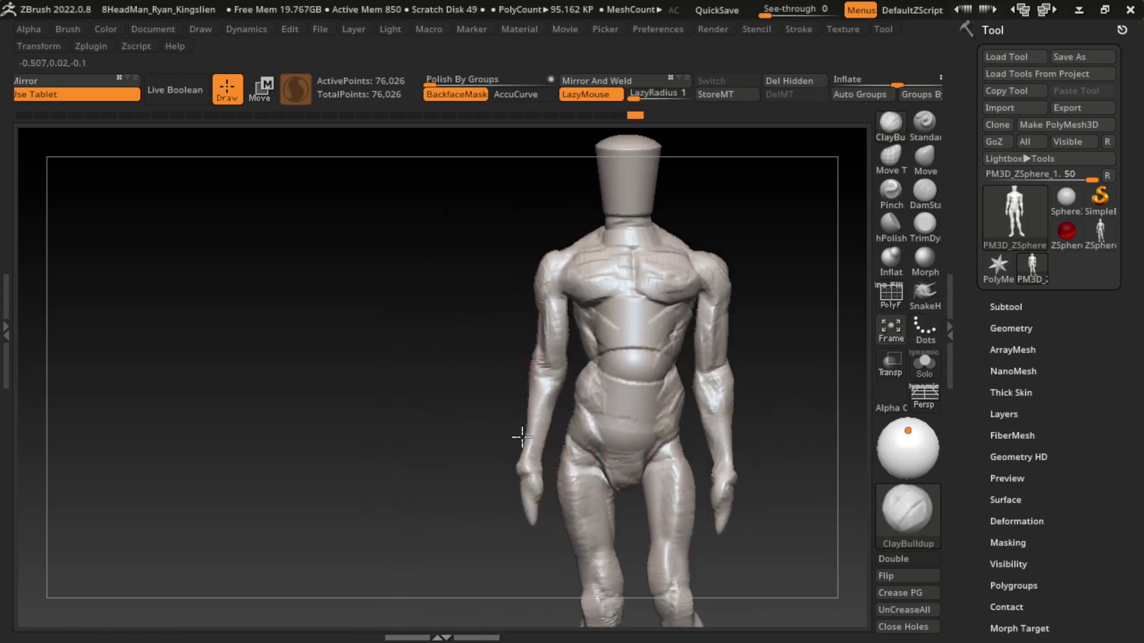
drag(521, 437, 530, 482)
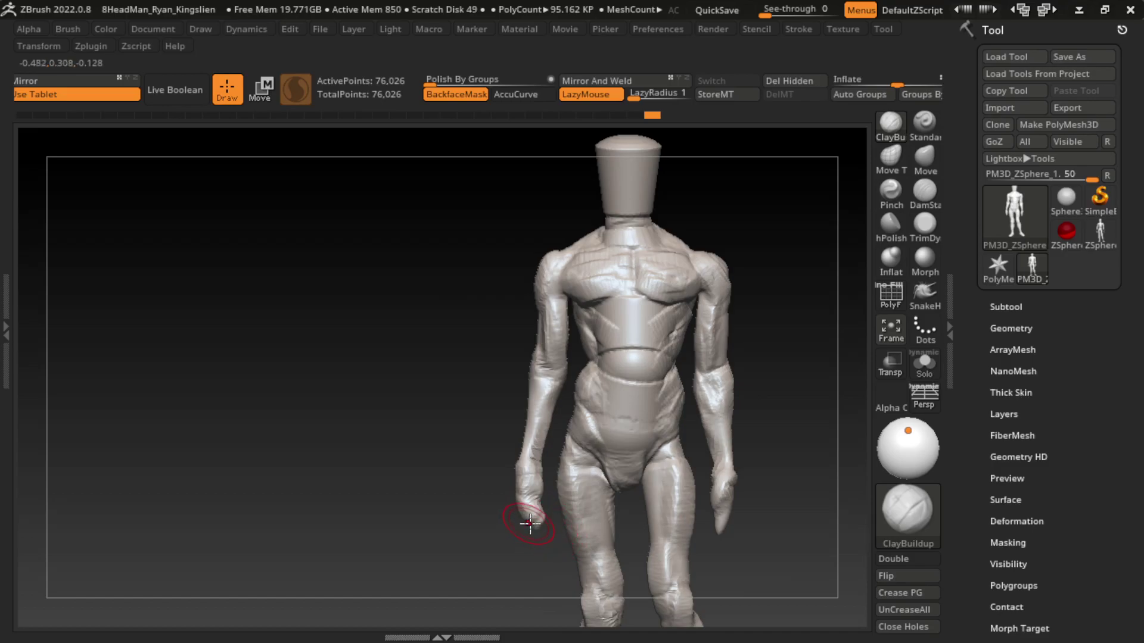
drag(756, 494, 728, 503)
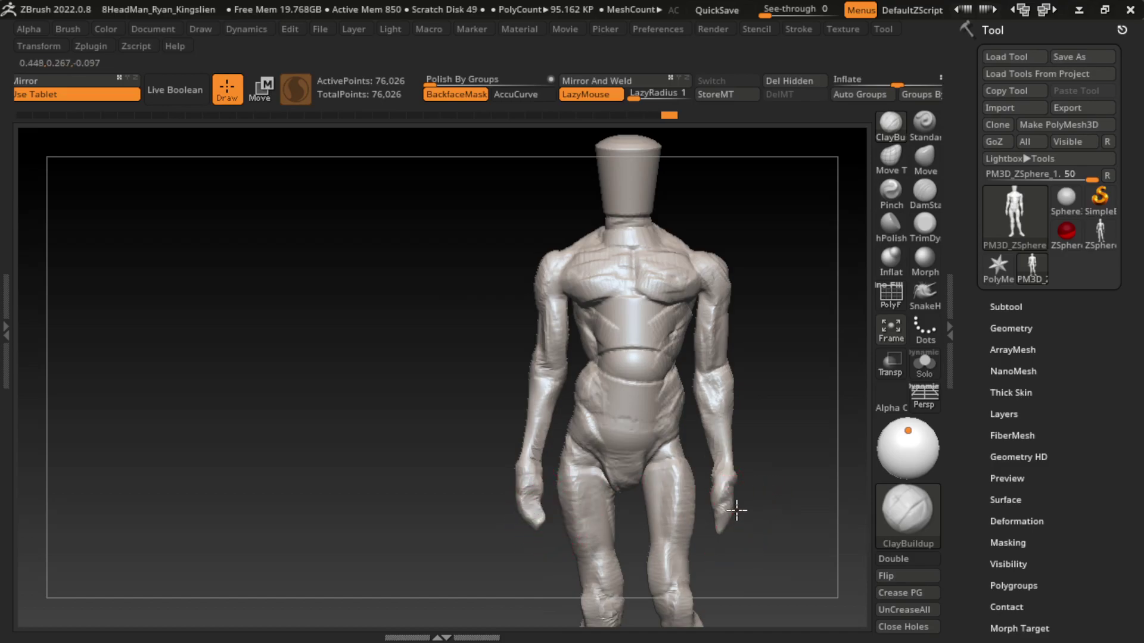
mouse_move(793, 543)
mouse_down()
mouse_move(629, 547)
mouse_move(740, 524)
mouse_move(731, 510)
mouse_up()
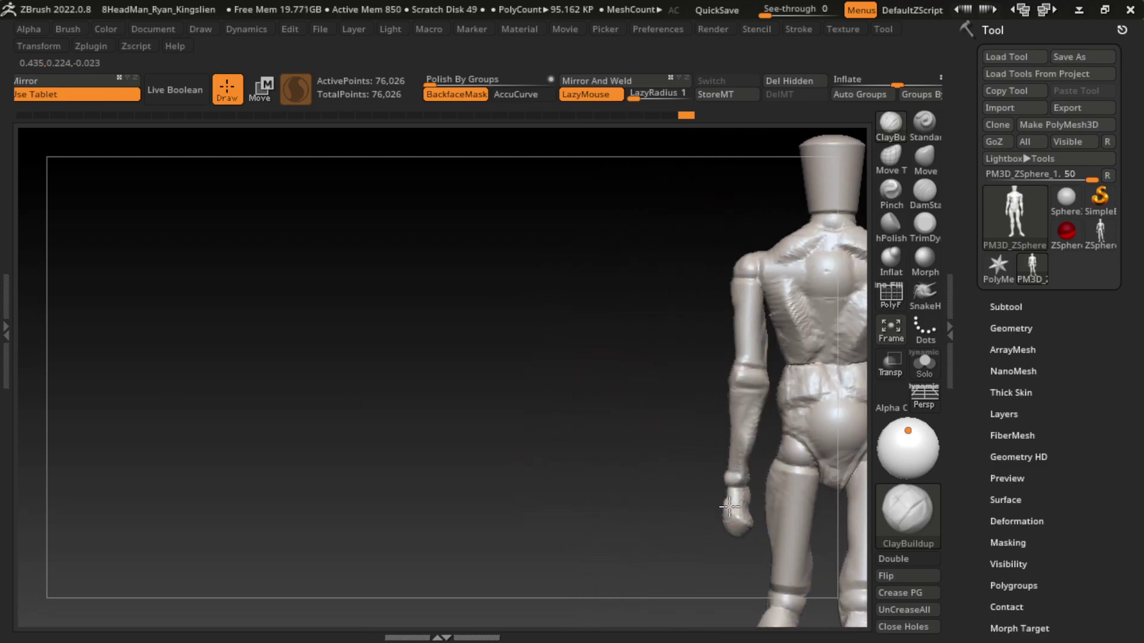
mouse_move(634, 549)
mouse_down()
mouse_move(799, 577)
mouse_move(799, 523)
mouse_up()
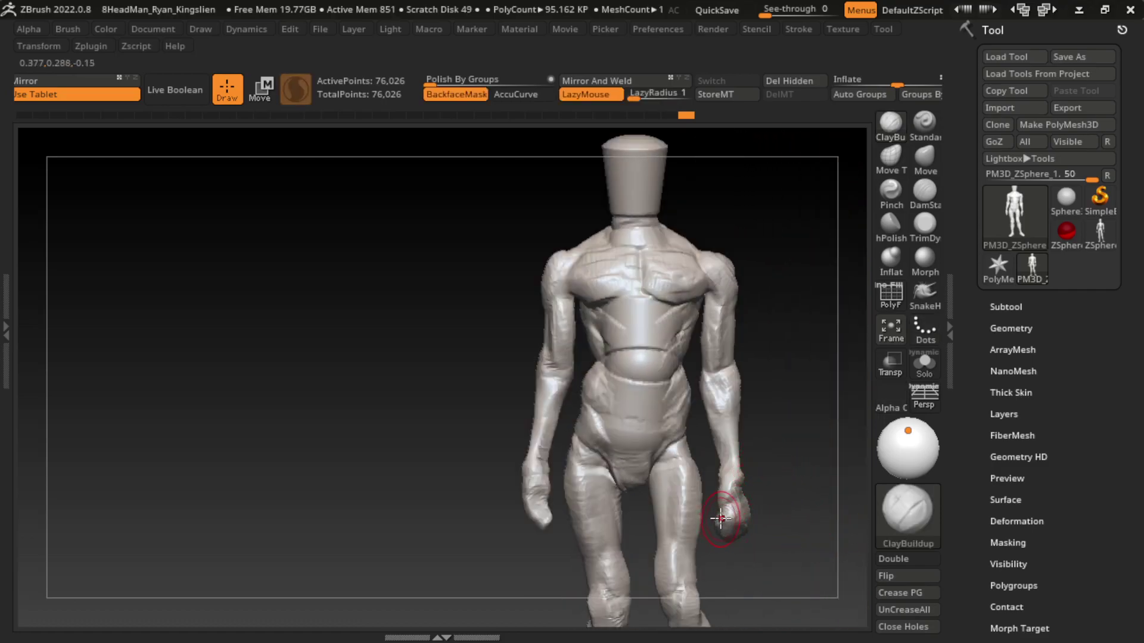
mouse_move(503, 538)
mouse_down()
mouse_move(584, 563)
mouse_move(638, 557)
mouse_move(363, 546)
mouse_up()
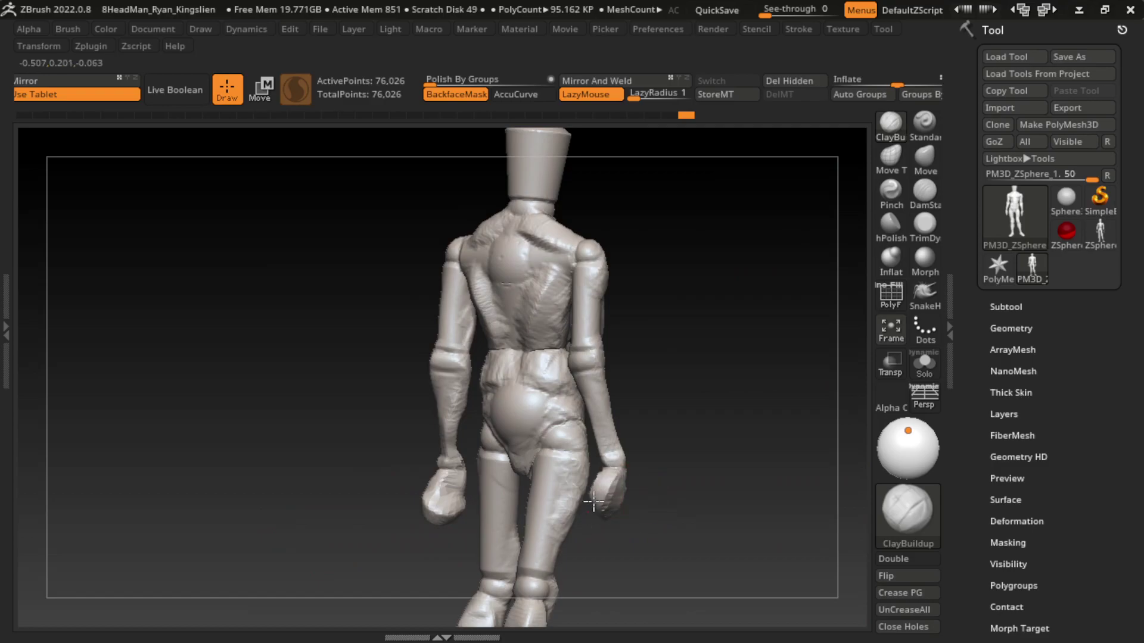
mouse_move(726, 511)
mouse_down()
mouse_move(439, 548)
mouse_move(502, 629)
mouse_up()
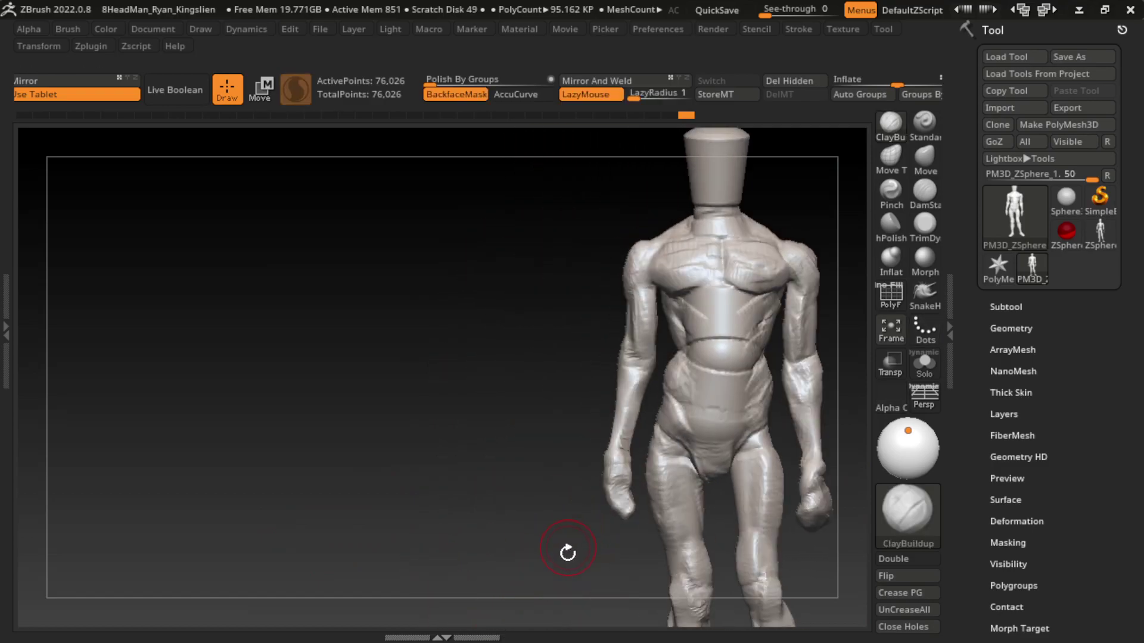
- Adjust the brush size and orbit the figure round to view its back
drag(568, 551, 702, 503)
key(s)
mouse_move(663, 424)
mouse_down()
mouse_move(558, 482)
mouse_move(529, 456)
mouse_up()
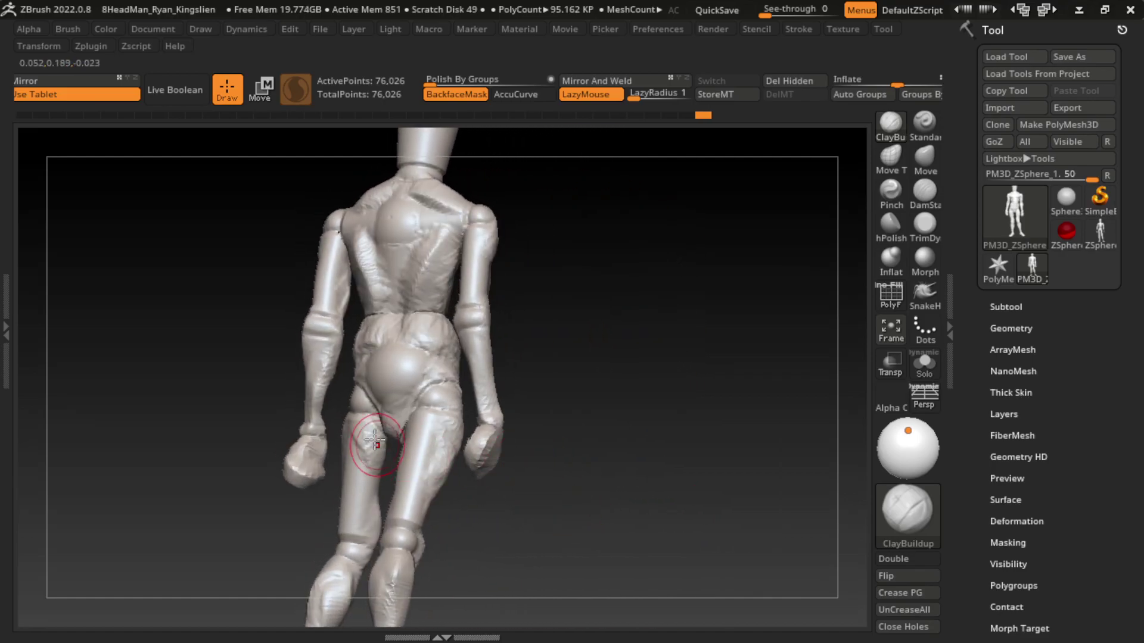
mouse_move(520, 512)
mouse_down()
mouse_move(524, 490)
mouse_move(709, 459)
mouse_up()
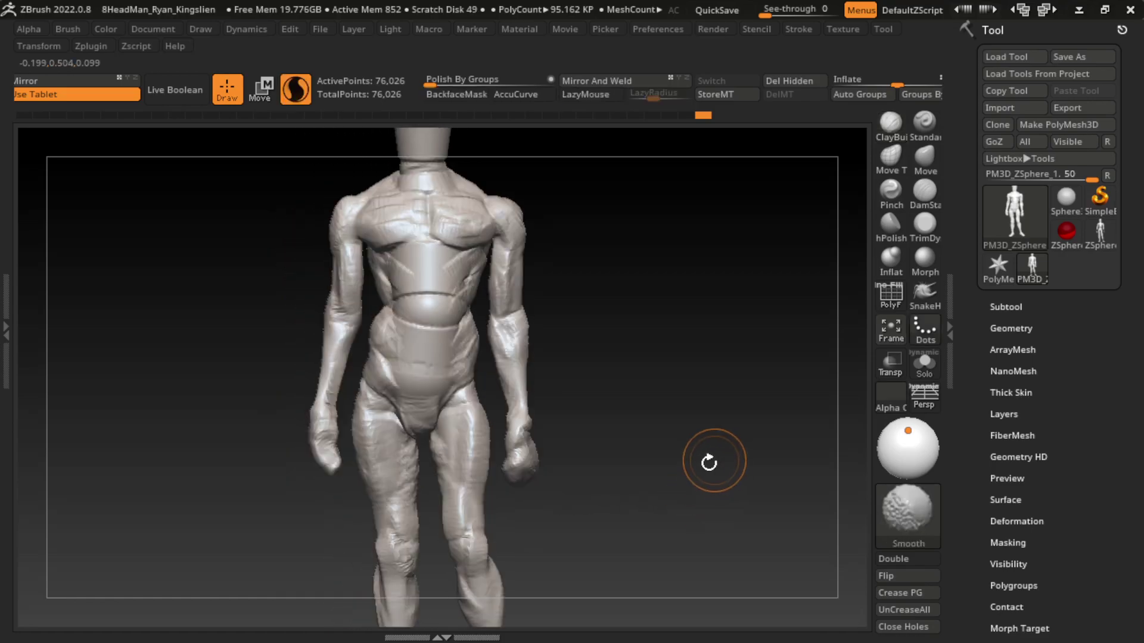
- Build up the right hip and both thighs, crease the left thigh, and frame the legs
drag(597, 517, 654, 462)
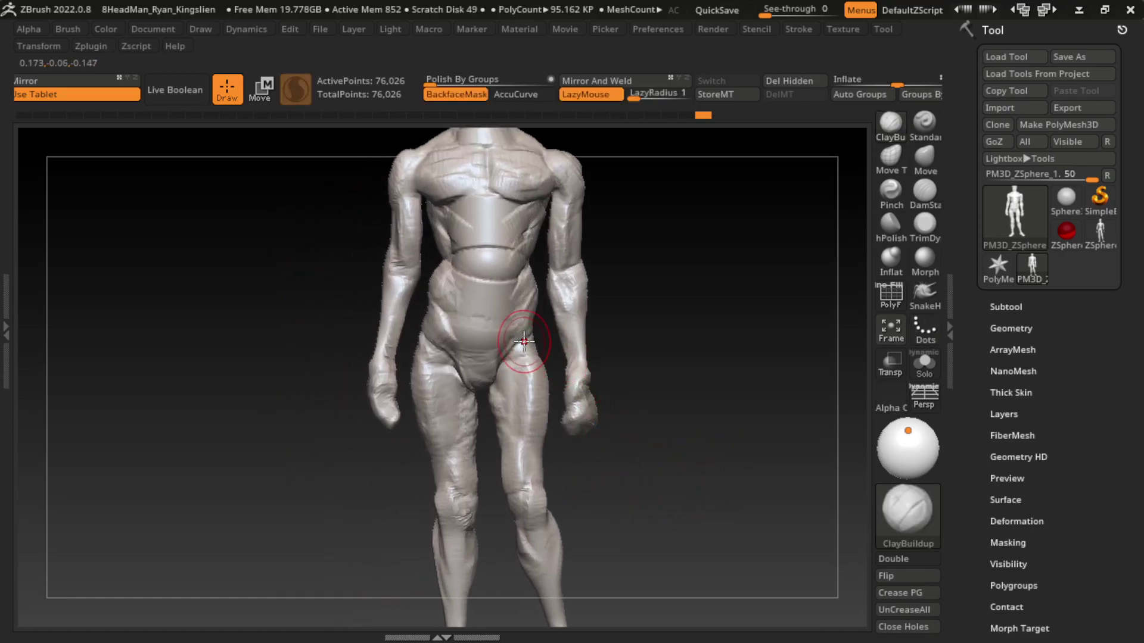
drag(554, 364, 569, 355)
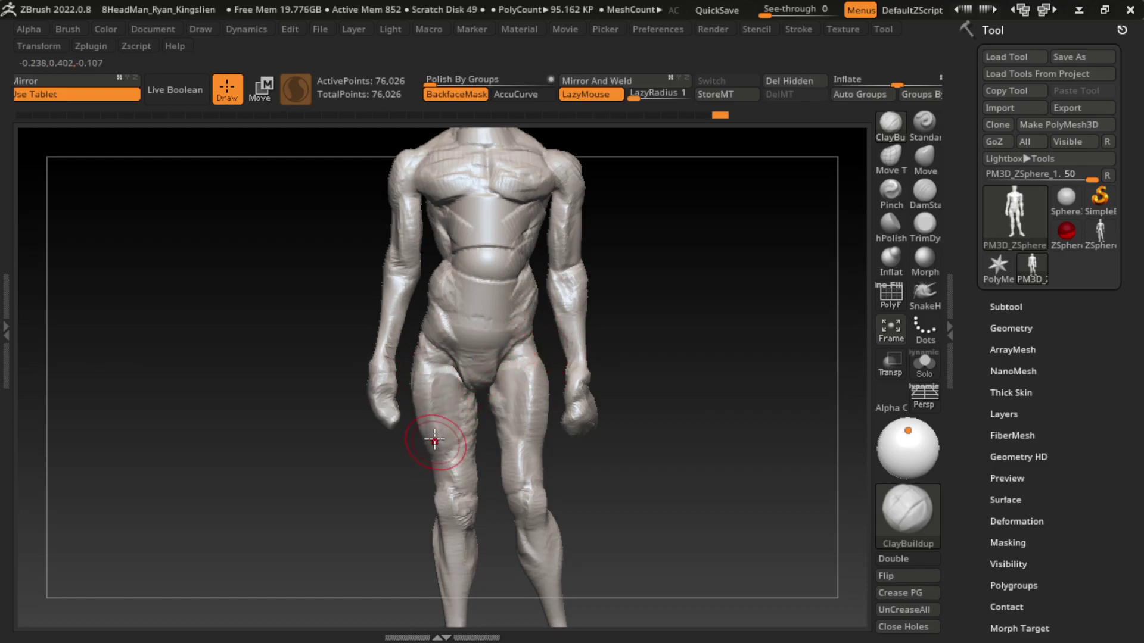
mouse_move(510, 409)
mouse_down()
mouse_move(424, 393)
mouse_move(444, 432)
mouse_up()
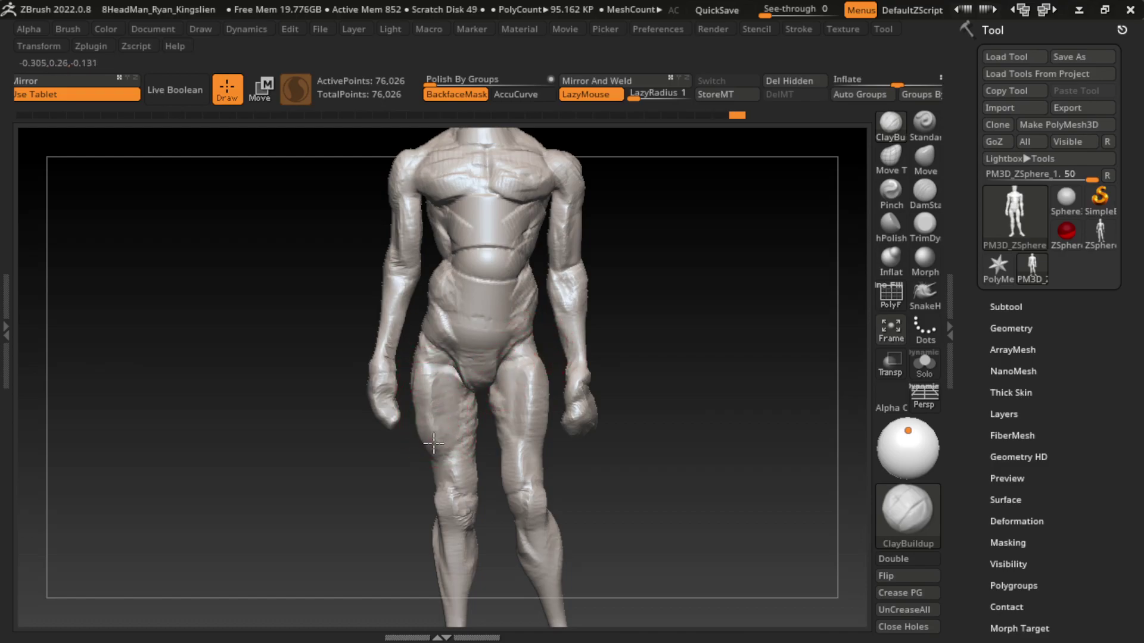
drag(417, 394, 442, 450)
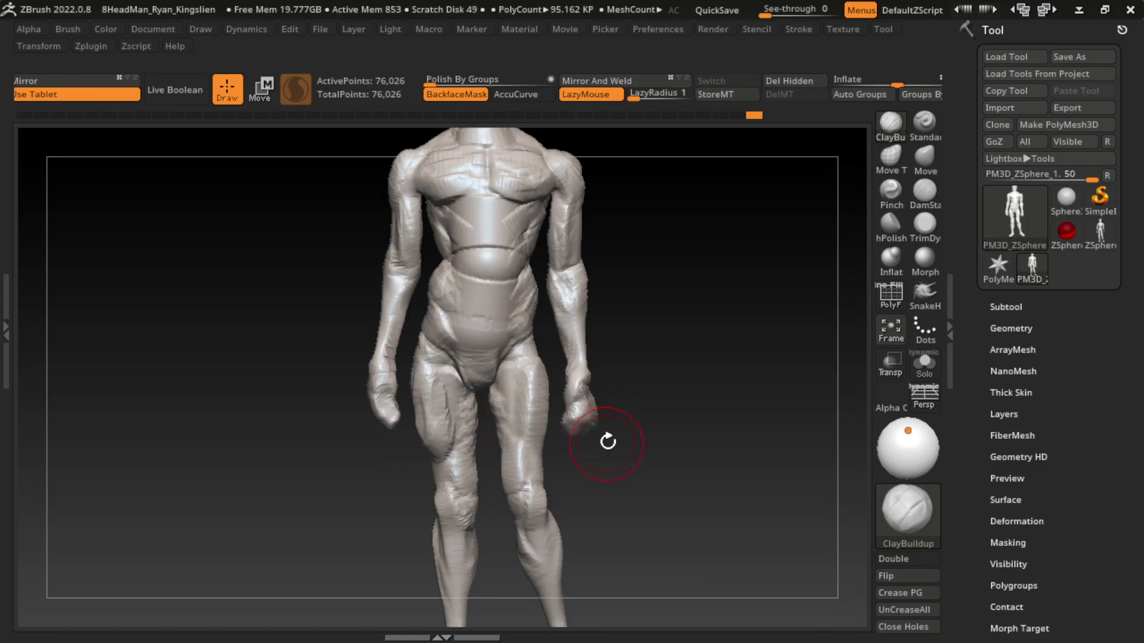
mouse_move(540, 476)
mouse_down()
mouse_move(543, 366)
mouse_move(562, 439)
mouse_up()
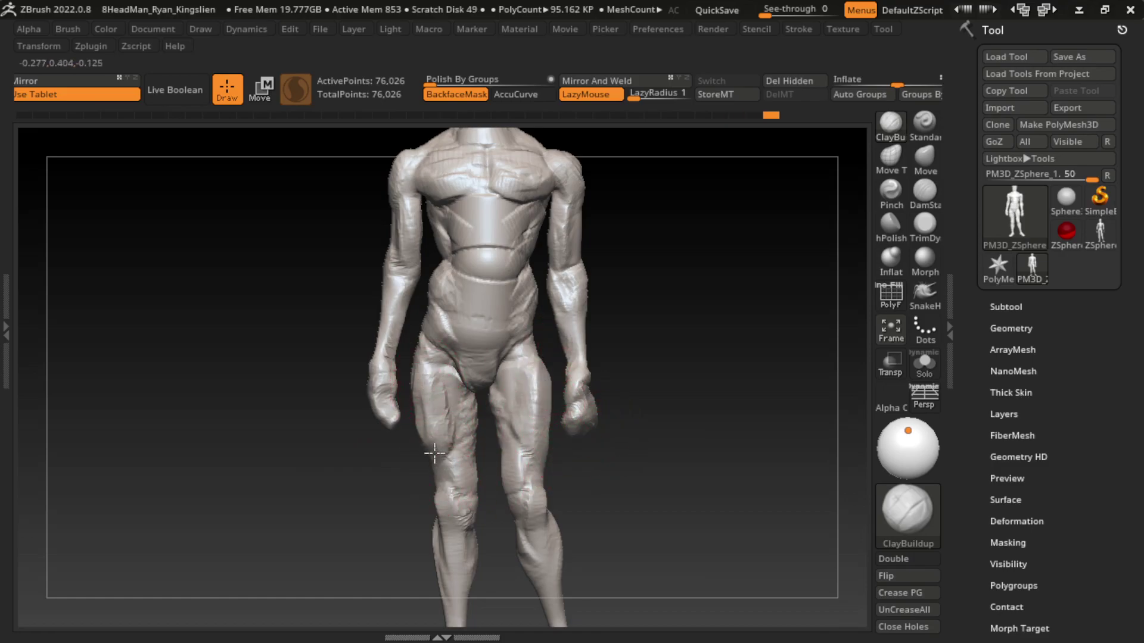
drag(434, 454, 420, 404)
mouse_move(608, 480)
mouse_down()
mouse_move(644, 467)
mouse_move(595, 475)
mouse_move(612, 459)
mouse_move(536, 477)
mouse_up()
mouse_move(669, 449)
mouse_down()
mouse_move(525, 475)
mouse_move(646, 483)
mouse_move(676, 449)
mouse_up()
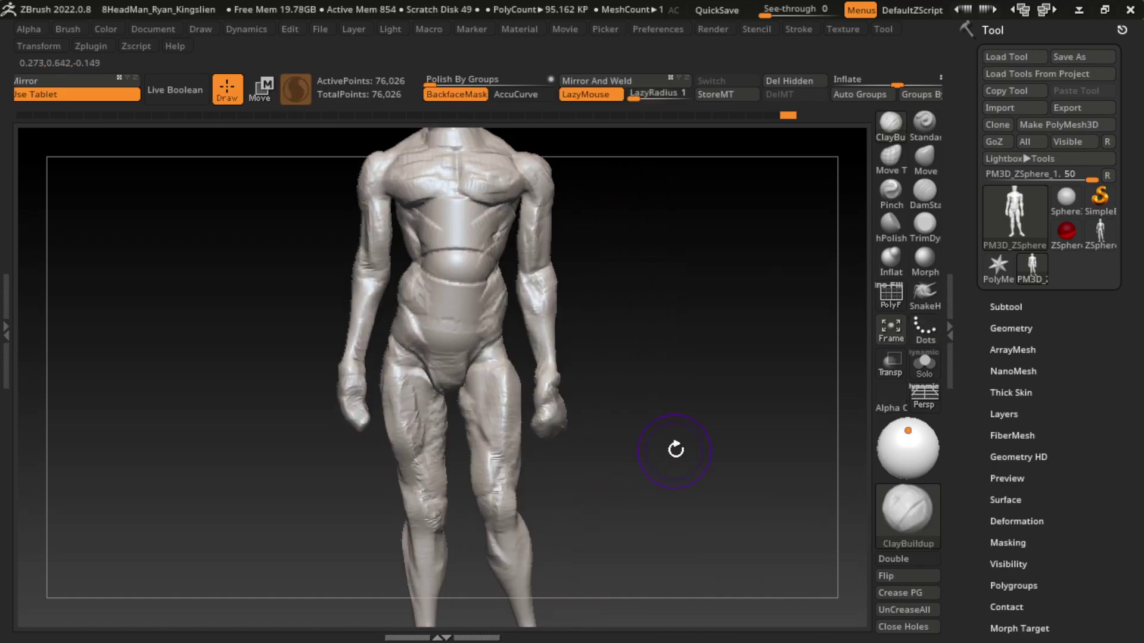
alt+drag(544, 503, 598, 474)
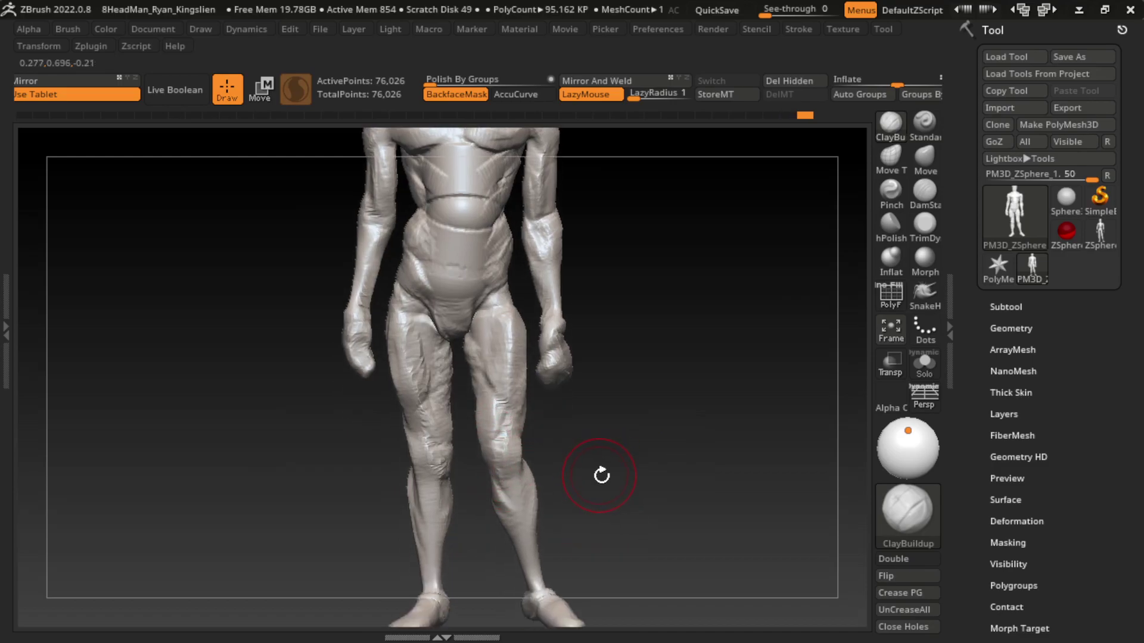
key(s)
- Carve DamStandard crease lines down both shins, undoing one stray stroke, then reselect ClayBuildup
click(925, 190)
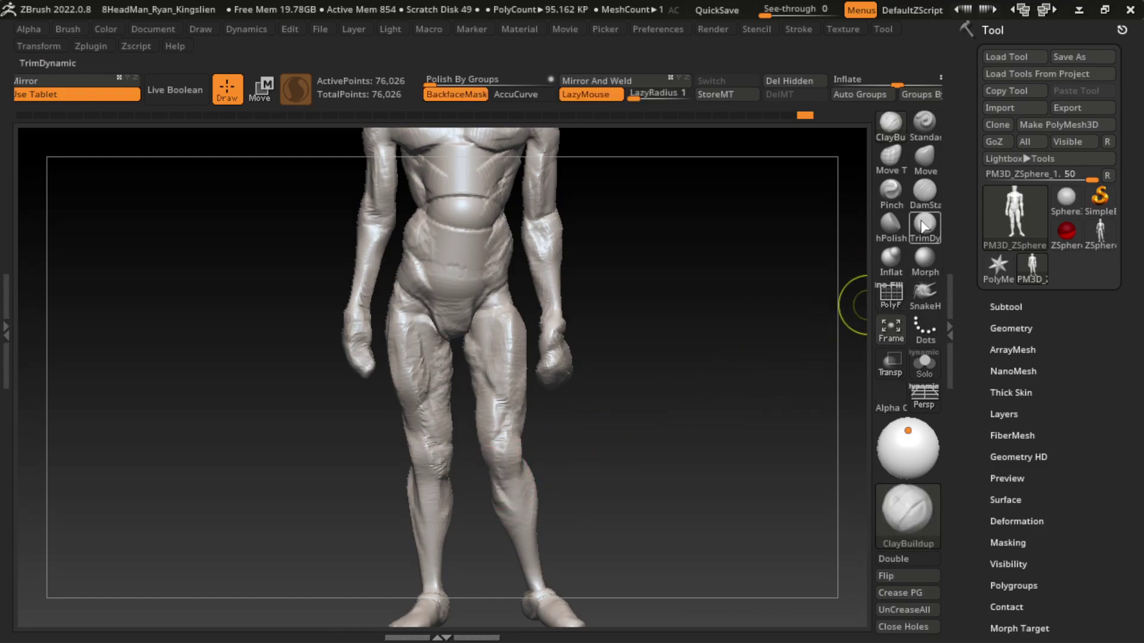
mouse_move(498, 480)
mouse_down()
mouse_move(520, 522)
mouse_move(524, 486)
mouse_up()
key(ctrl+z)
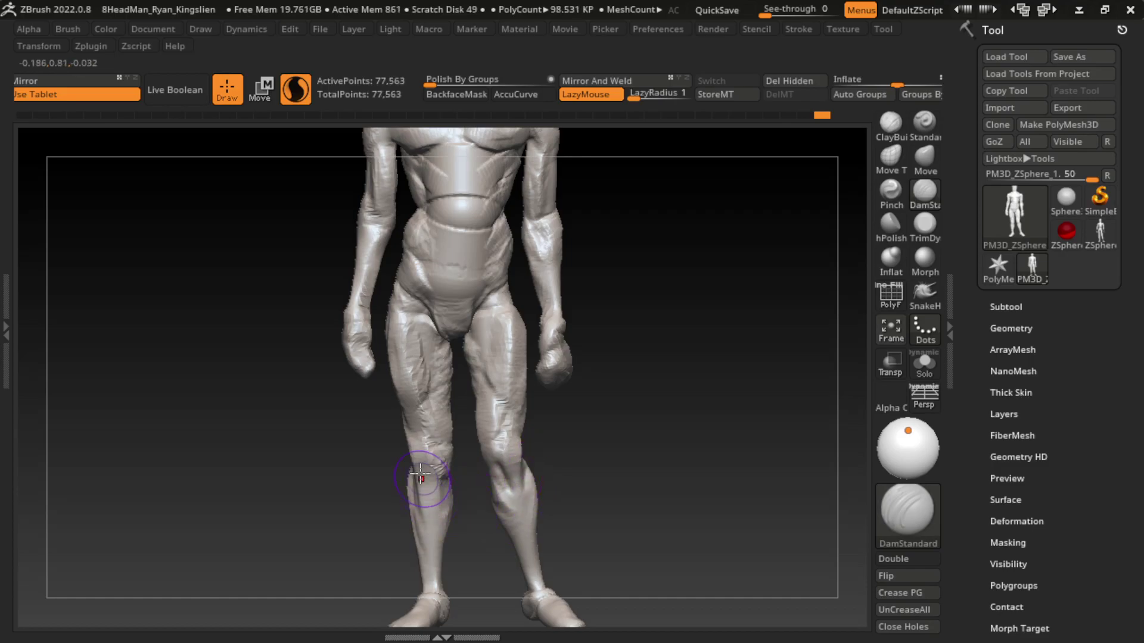
drag(423, 490, 442, 555)
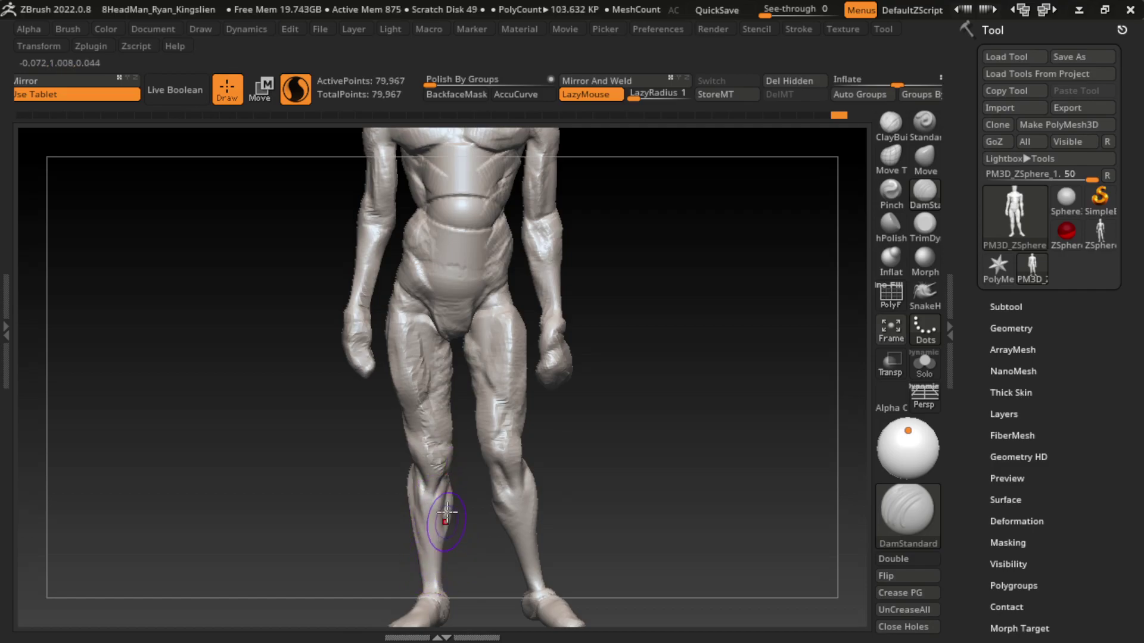
drag(440, 503, 444, 539)
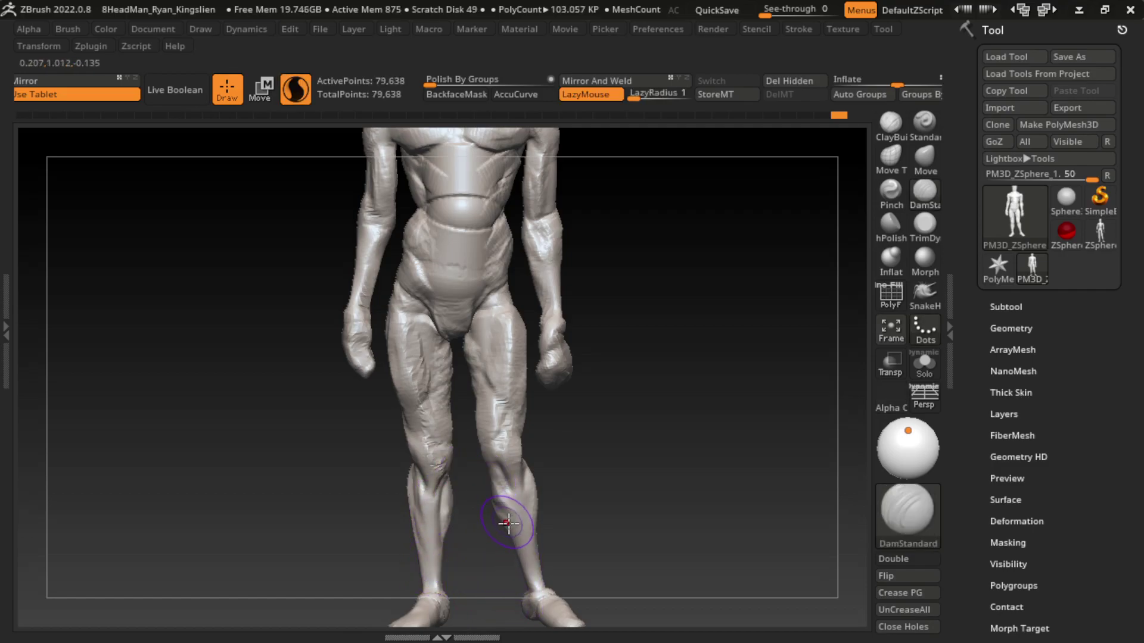
drag(494, 488, 516, 548)
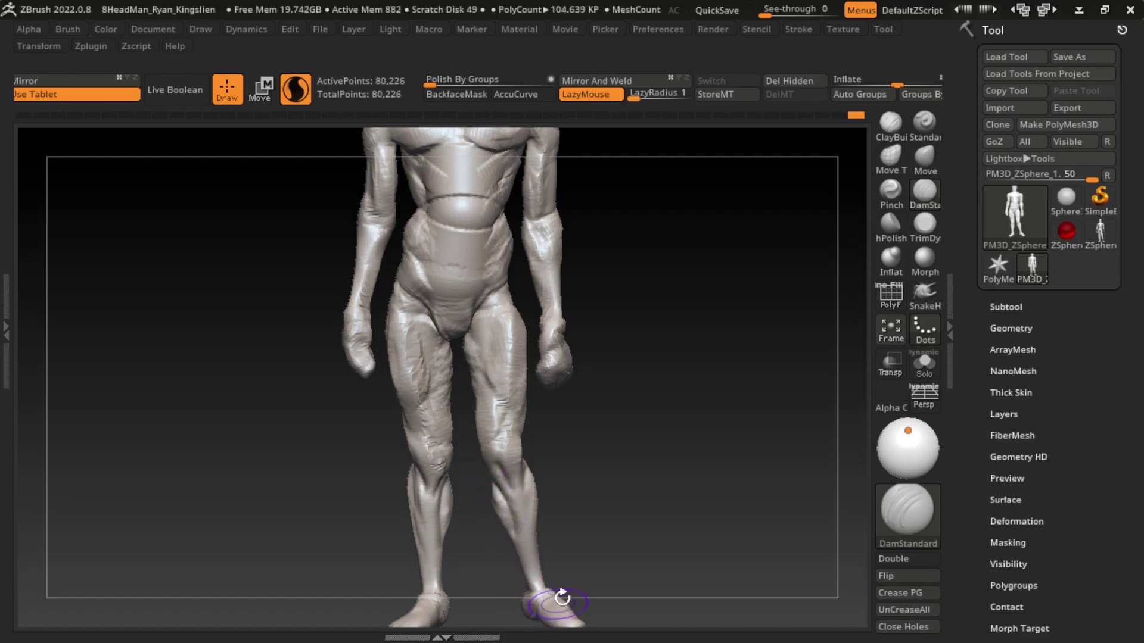
click(890, 122)
drag(626, 399, 593, 438)
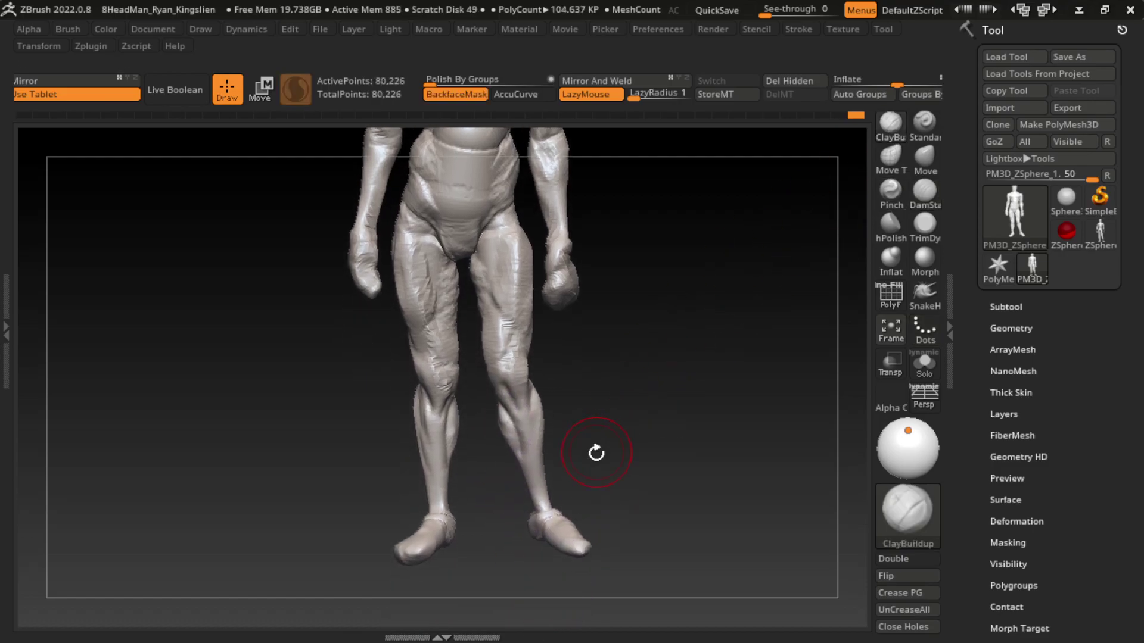
- Set the brush size to 60 and build up clay on both ankles
text(60)
key(Return)
drag(600, 497, 589, 500)
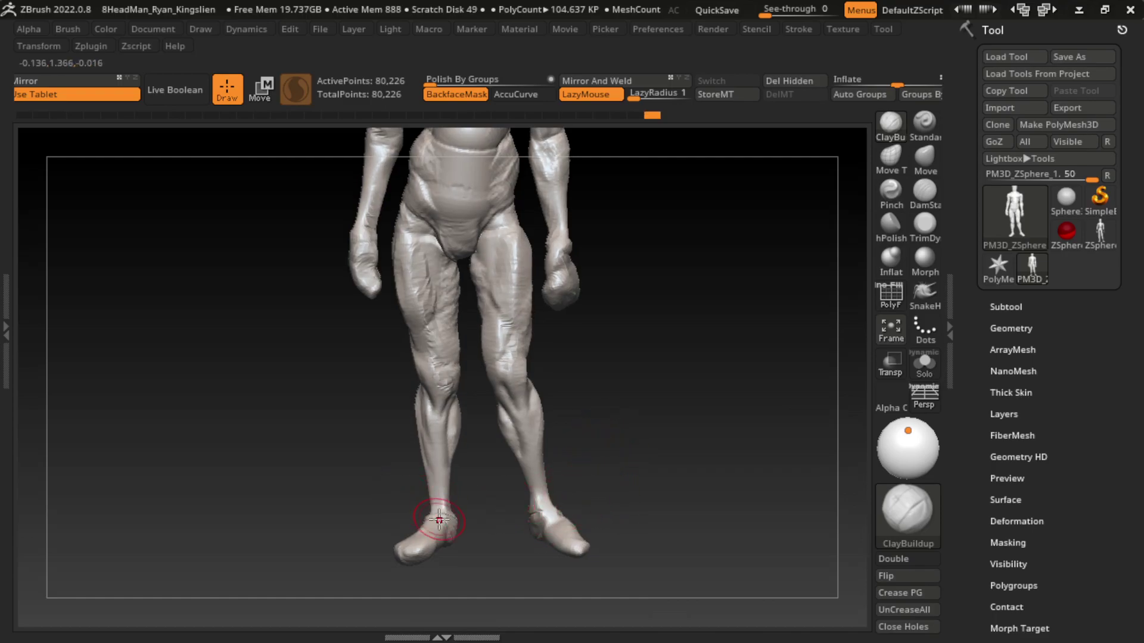
drag(452, 528, 442, 510)
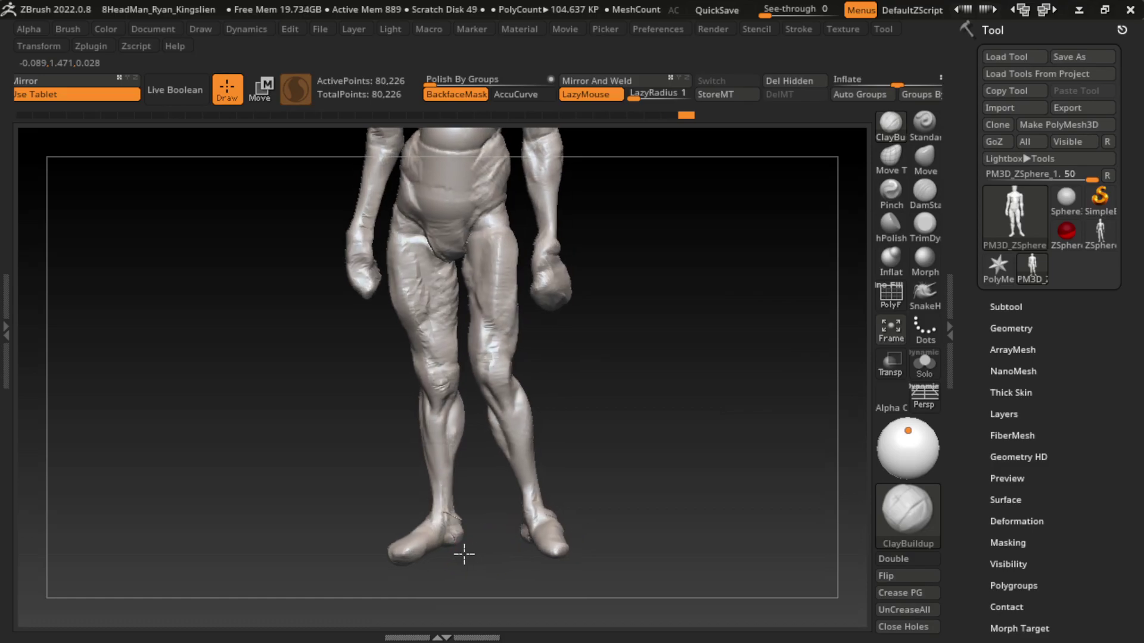
drag(477, 557, 475, 549)
drag(482, 587, 506, 575)
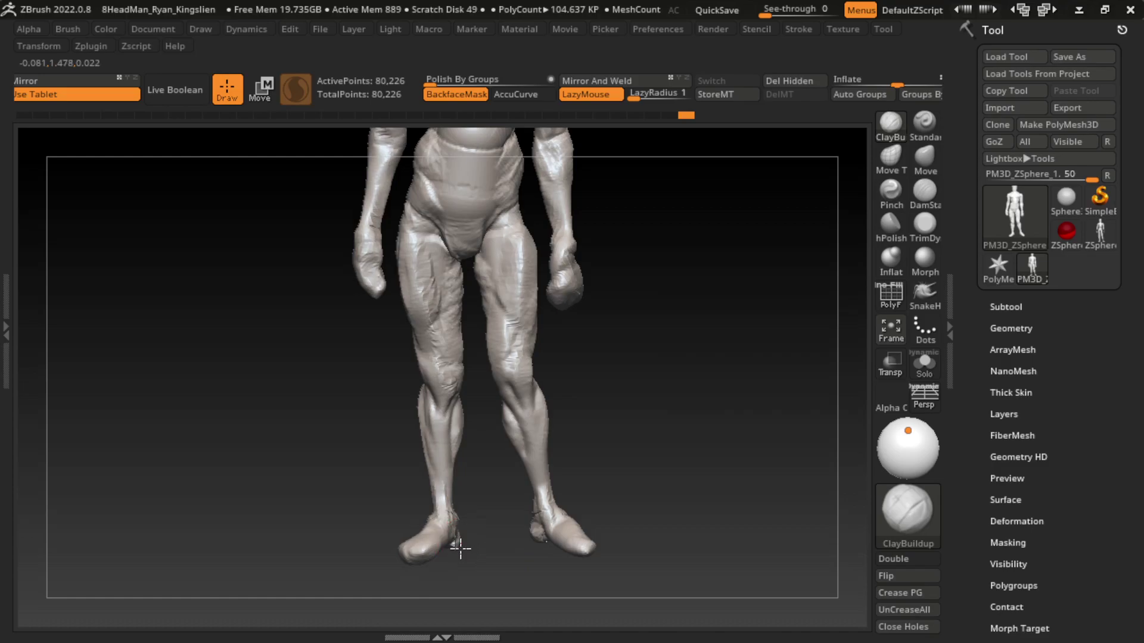
drag(458, 560, 455, 563)
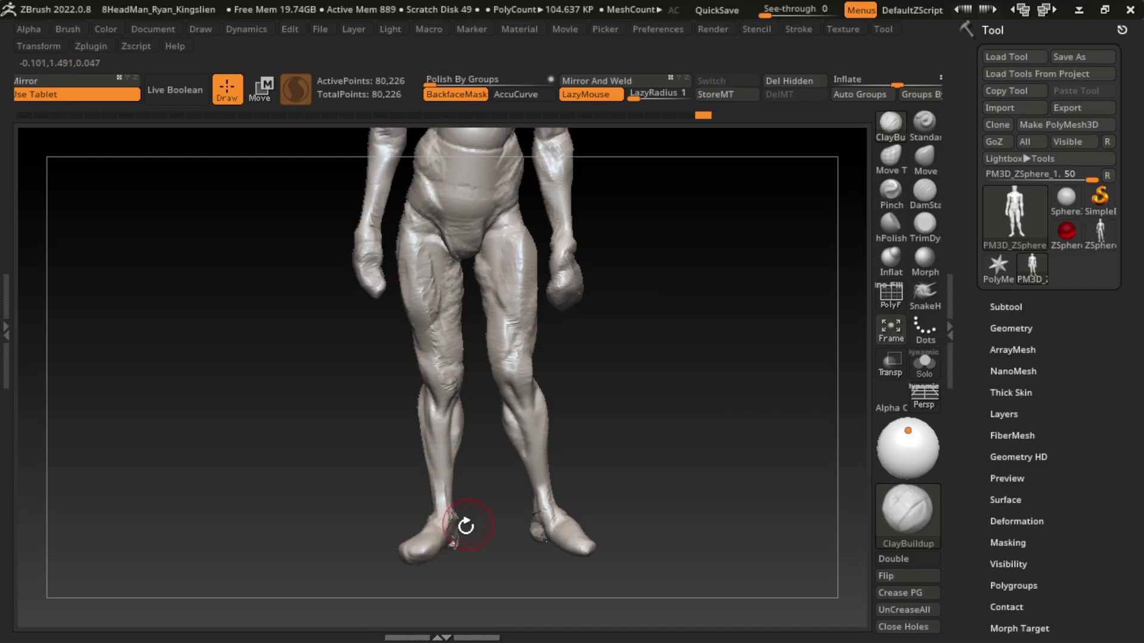
drag(447, 555, 454, 531)
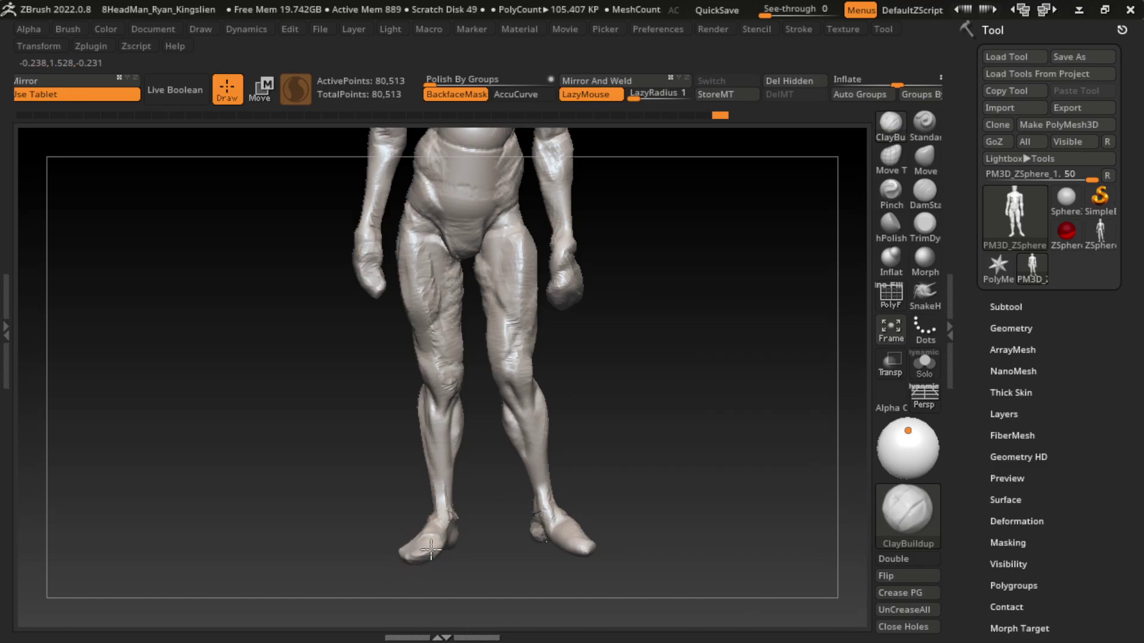
- Turn the figure round the legs to a front view and frame the torso and head
drag(631, 519, 633, 517)
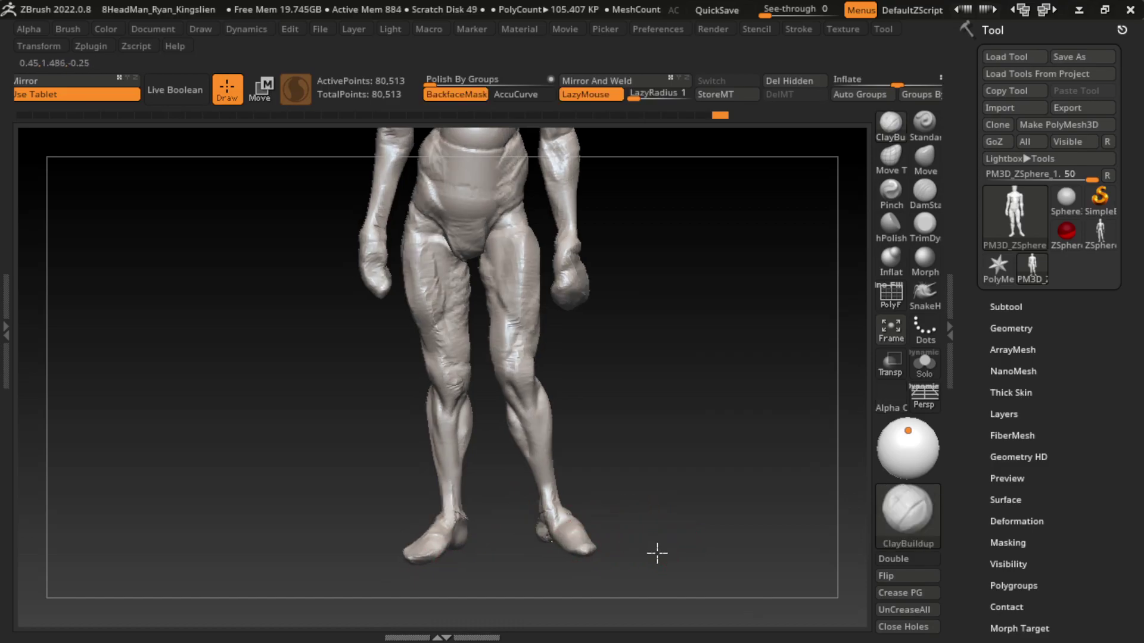
mouse_move(659, 552)
shift+mouse_down()
mouse_move(570, 556)
mouse_move(712, 605)
shift+mouse_up()
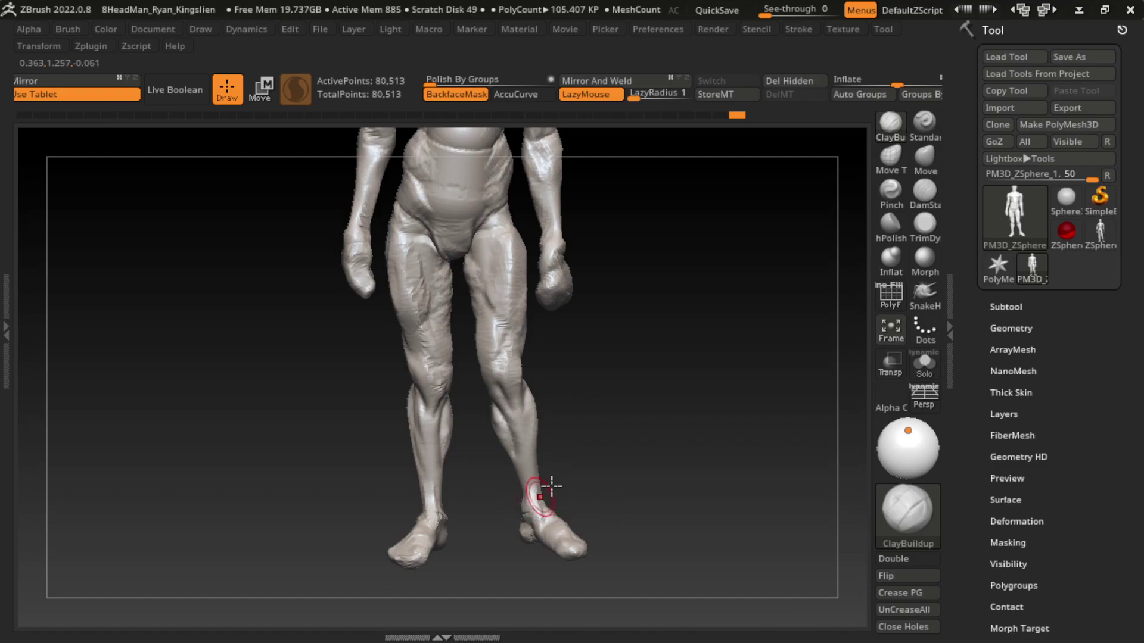
mouse_move(551, 486)
mouse_down()
mouse_move(728, 459)
mouse_move(517, 500)
mouse_move(715, 477)
mouse_move(607, 511)
mouse_move(733, 485)
mouse_move(606, 494)
mouse_up()
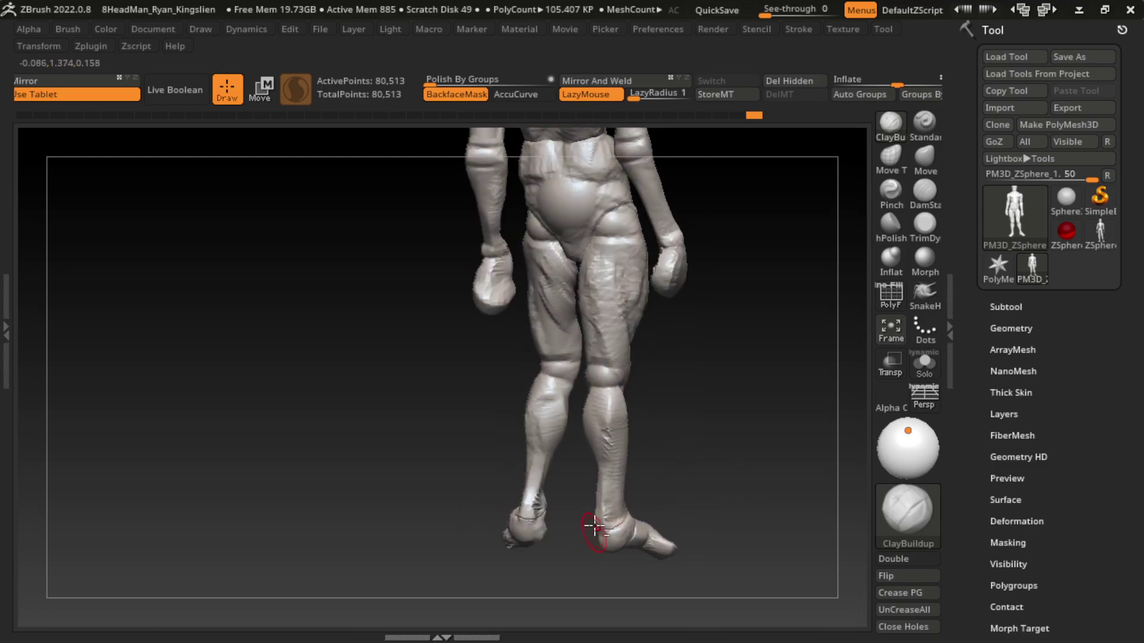
mouse_move(738, 465)
mouse_down()
mouse_move(481, 572)
mouse_move(781, 453)
mouse_up()
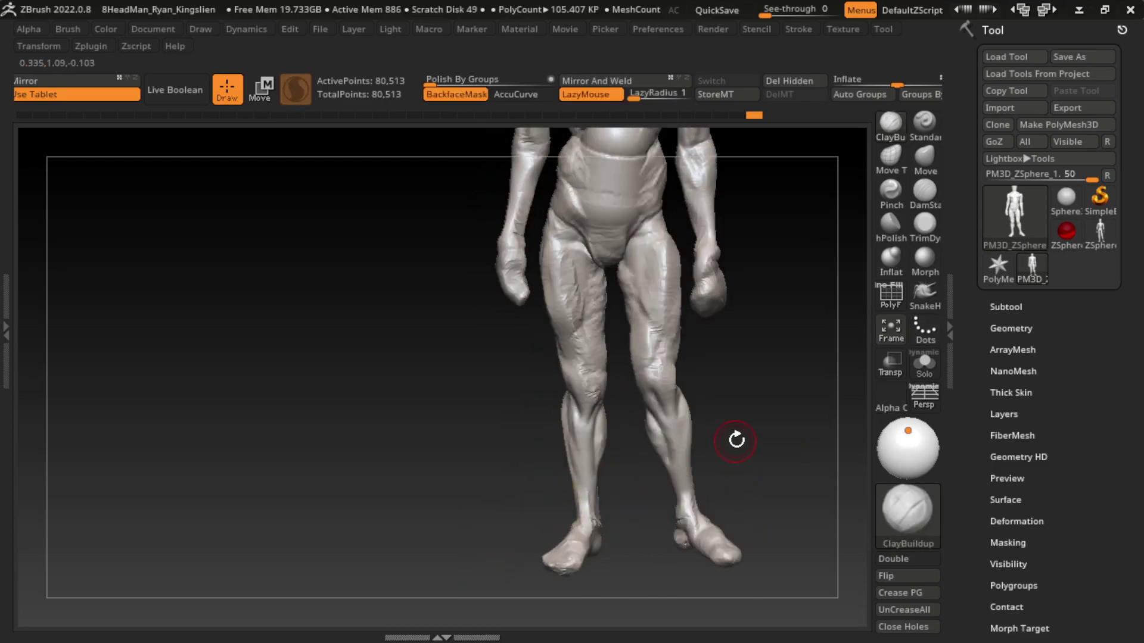
alt+drag(761, 358, 651, 510)
- Disable BackfaceMask, carve DamStandard creases at the neck base, and start masking the head block
key(s)
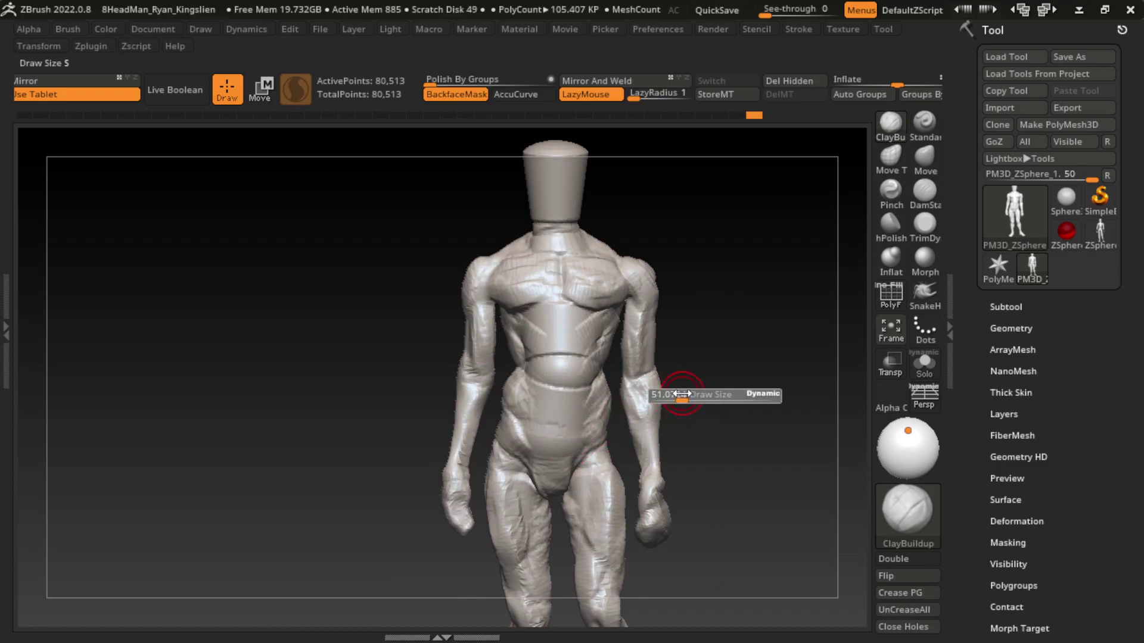
click(457, 94)
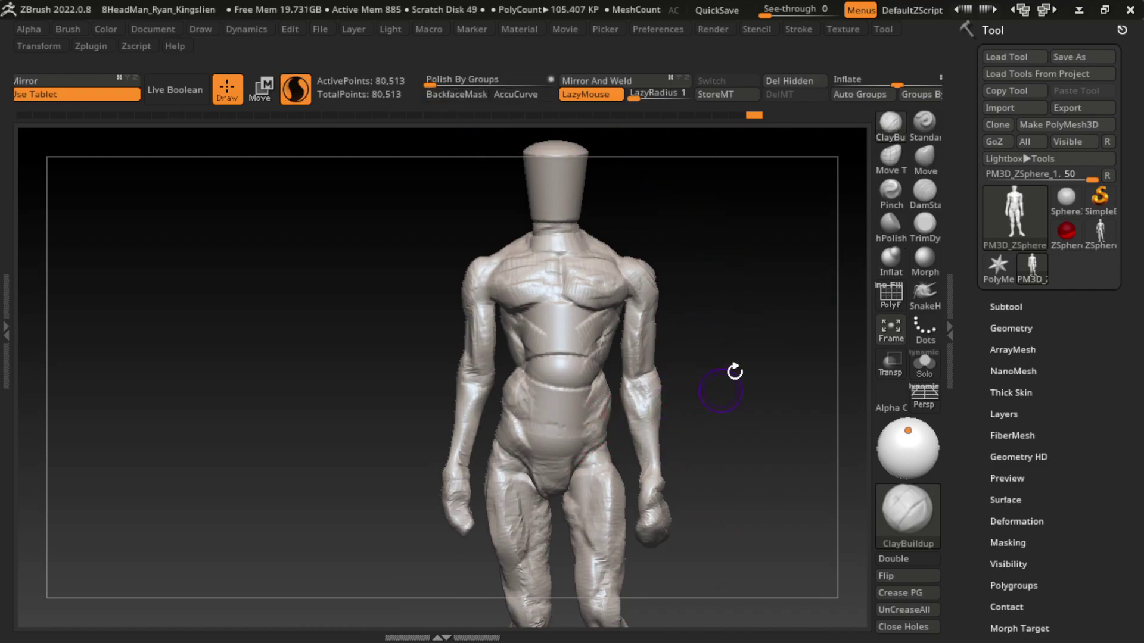
drag(716, 237, 713, 286)
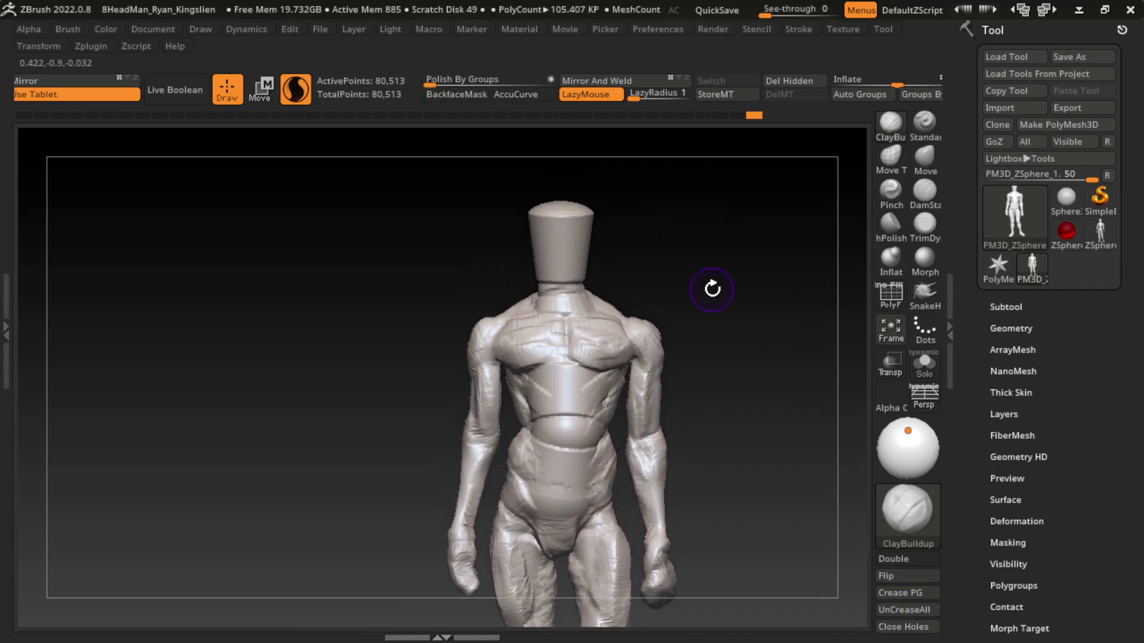
click(925, 191)
mouse_move(540, 296)
mouse_down()
mouse_move(586, 292)
mouse_move(556, 322)
mouse_move(554, 297)
mouse_move(631, 316)
mouse_move(561, 316)
mouse_move(541, 287)
mouse_up()
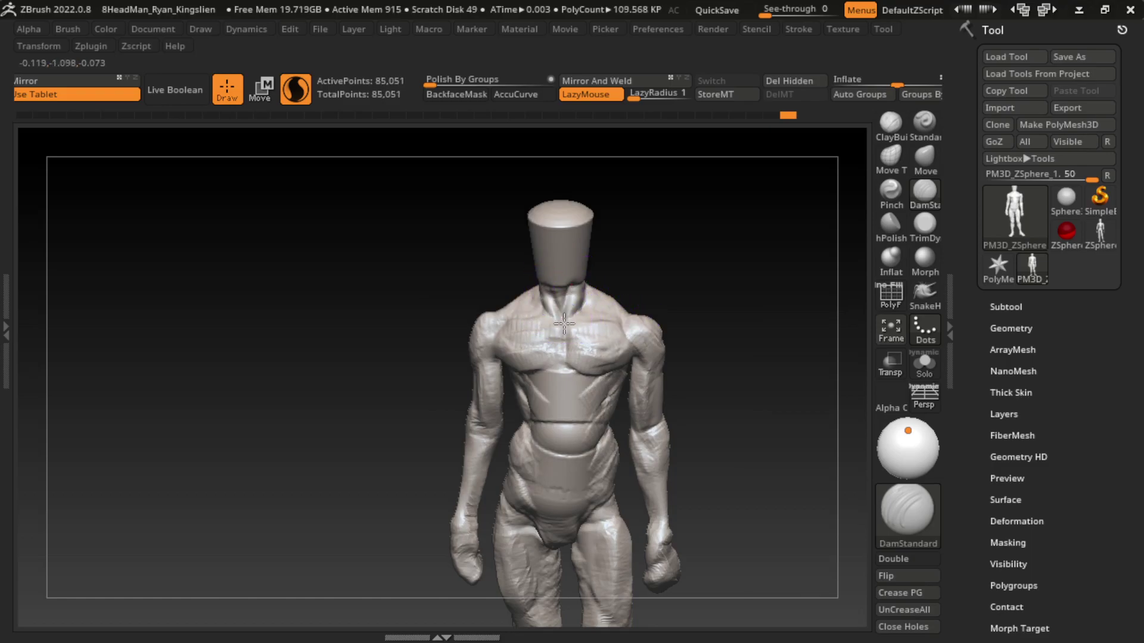
drag(564, 323, 575, 293)
mouse_move(693, 301)
mouse_down()
mouse_move(719, 236)
mouse_move(613, 248)
mouse_up()
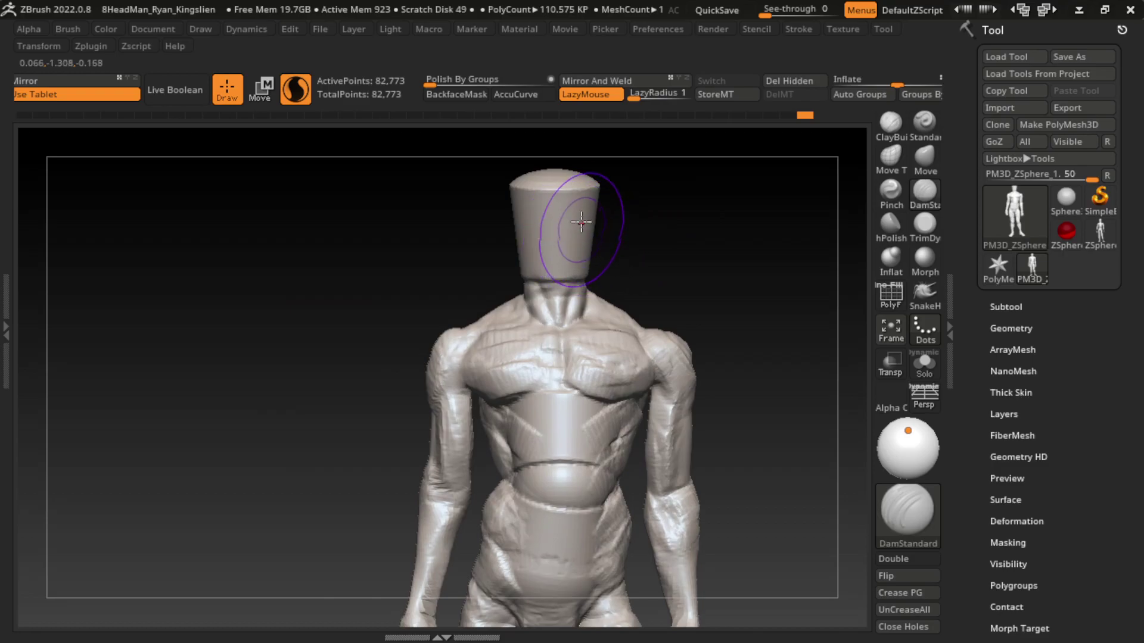
key(ctrl)
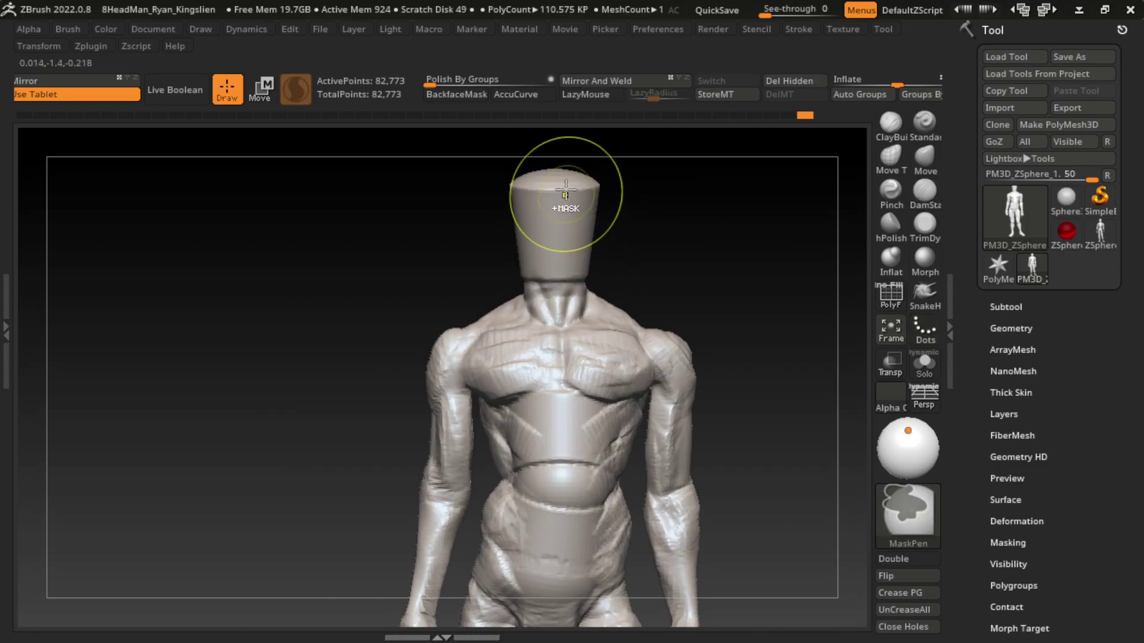
mouse_move(565, 190)
ctrl+mouse_down()
mouse_move(572, 202)
mouse_move(552, 209)
mouse_move(557, 245)
ctrl+mouse_up()
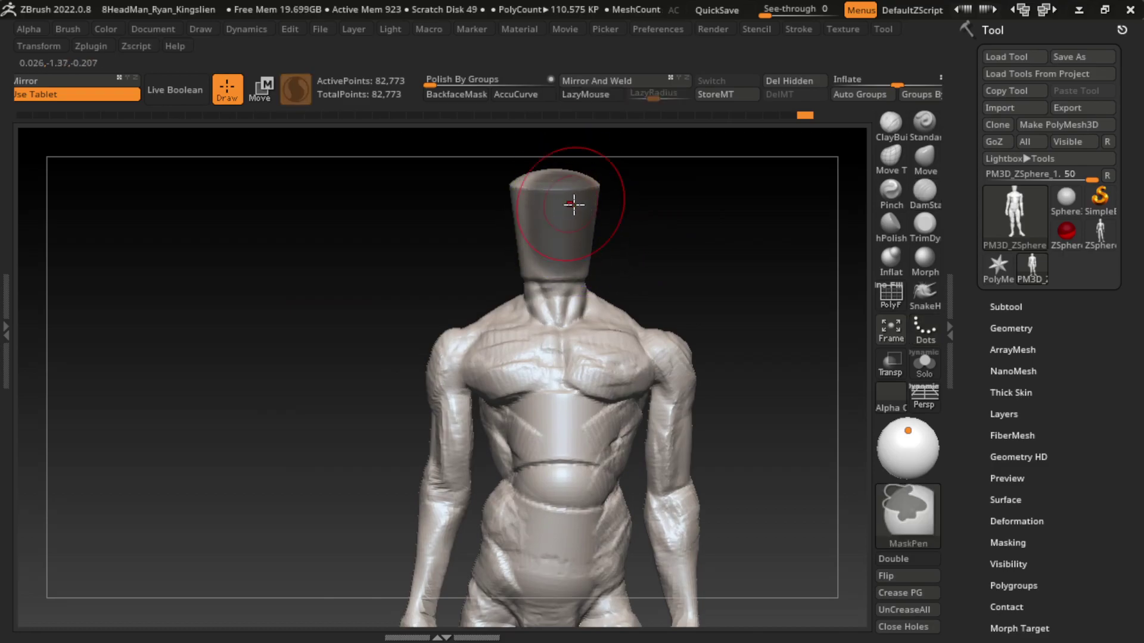
- Invert the mask to isolate the head, rotate it slightly on the gizmo's Y ring, then clear the mask
ctrl+click(561, 156)
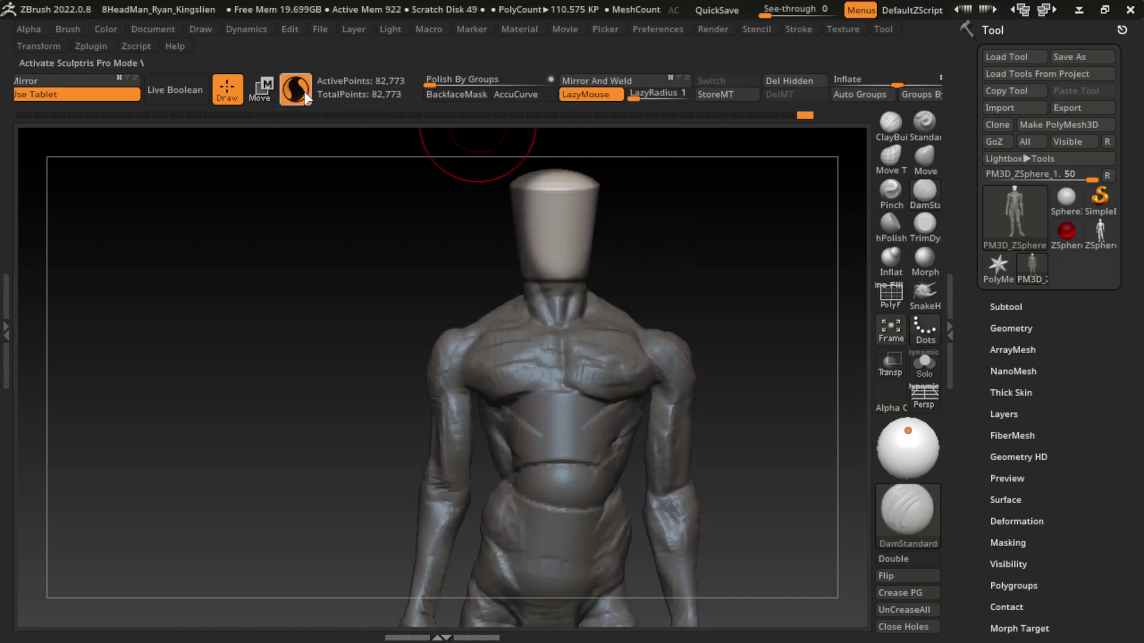
key(w)
click(566, 225)
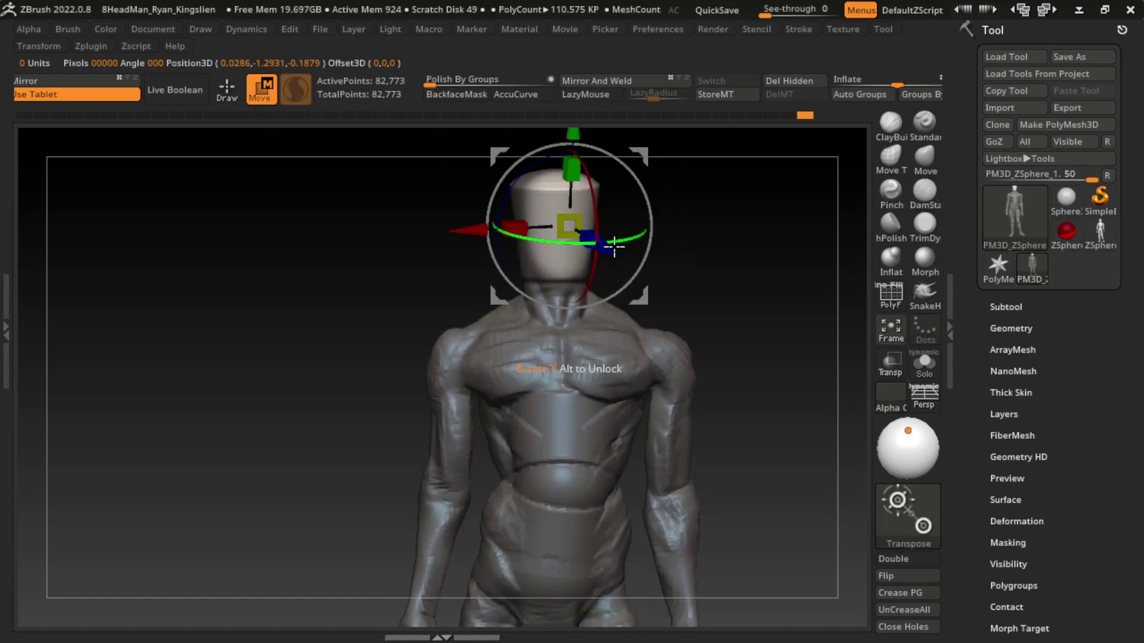
mouse_move(613, 246)
mouse_down()
mouse_move(593, 191)
mouse_move(622, 232)
mouse_up()
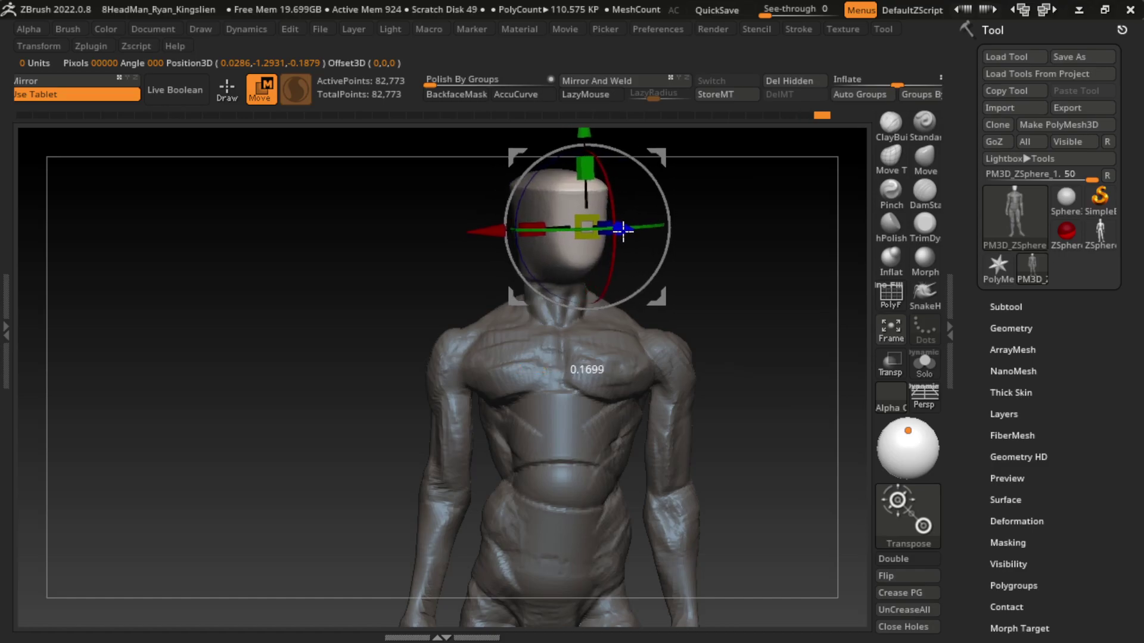
ctrl+drag(310, 334, 291, 327)
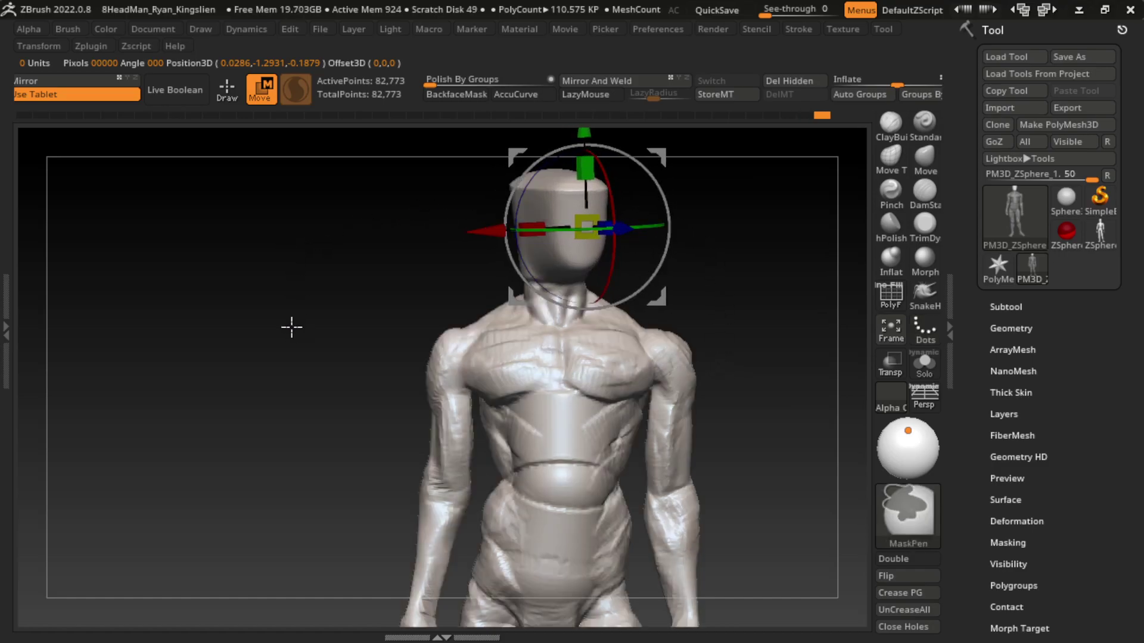
- Choose the TrimDynamic brush from the brush picker
key(b)
key(d)
key(s)
key(b)
key(t)
key(d)
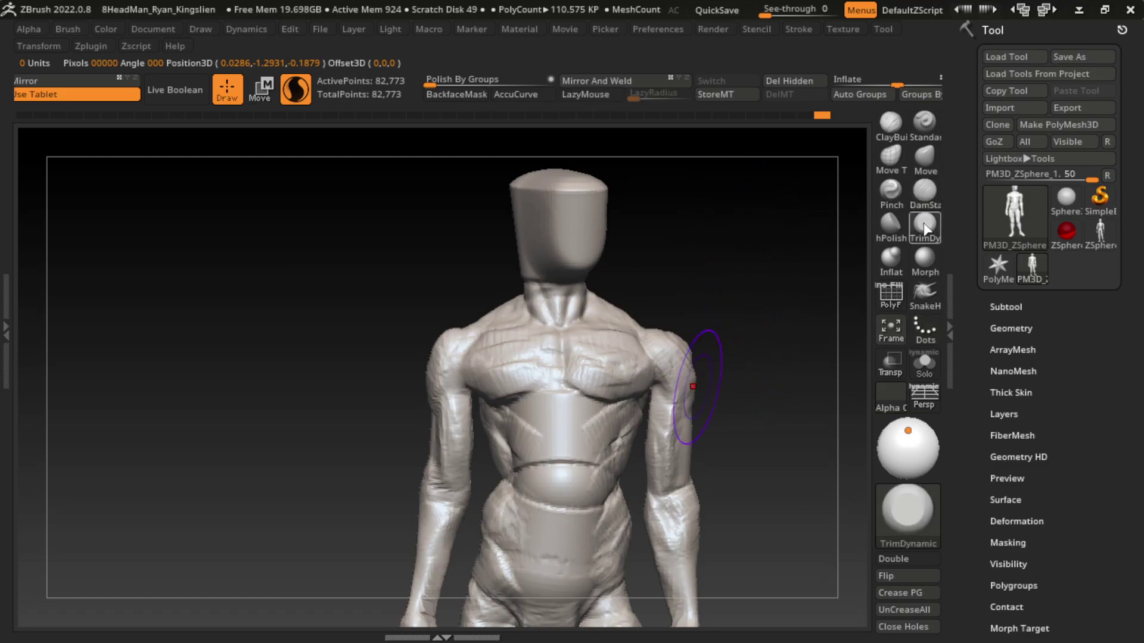
- Mask the body and shift the head along its depth axis over the neck, then clear the mask
mouse_move(684, 212)
mouse_down()
mouse_move(472, 365)
mouse_move(727, 265)
mouse_move(692, 298)
mouse_up()
ctrl+click(694, 299)
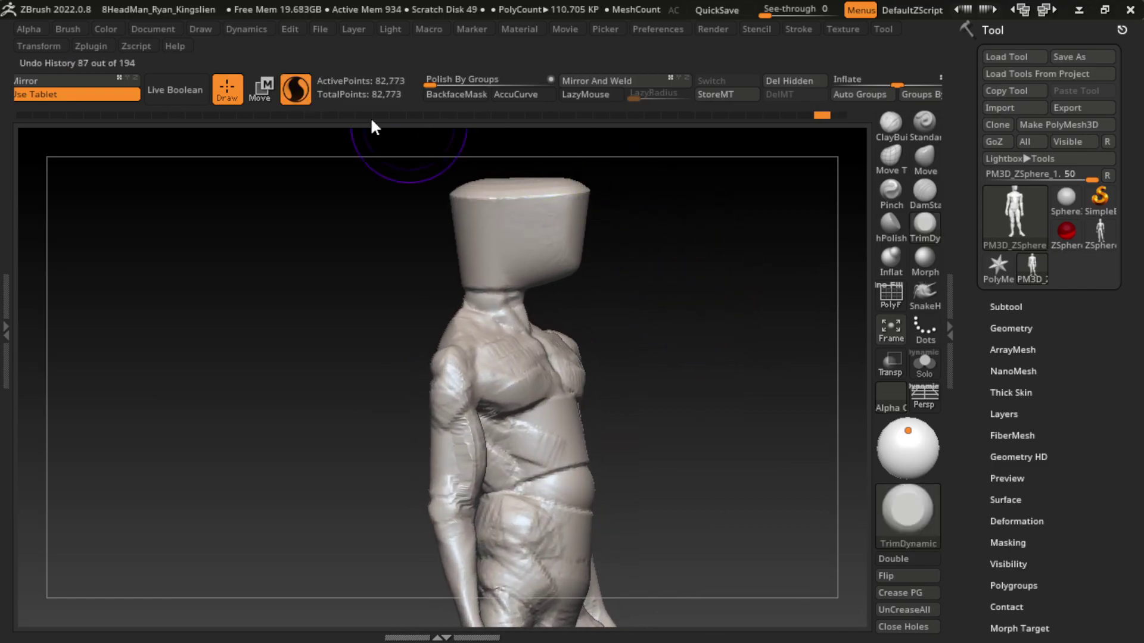
key(w)
mouse_move(644, 225)
mouse_down()
mouse_move(656, 223)
mouse_move(705, 290)
mouse_move(736, 230)
mouse_up()
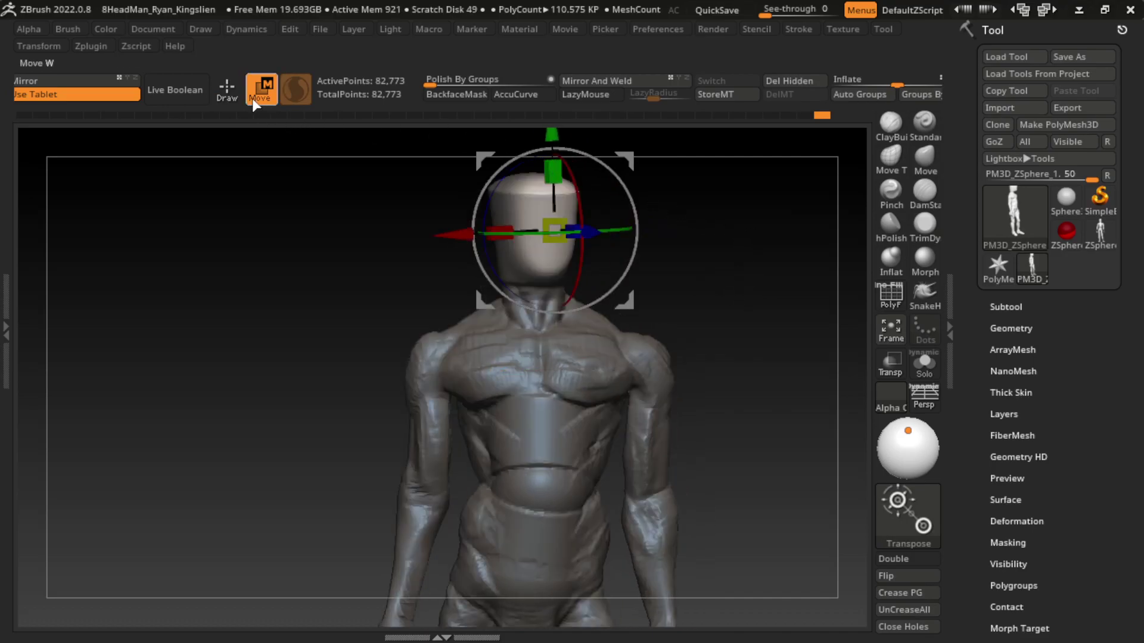
key(q)
drag(566, 191, 563, 178)
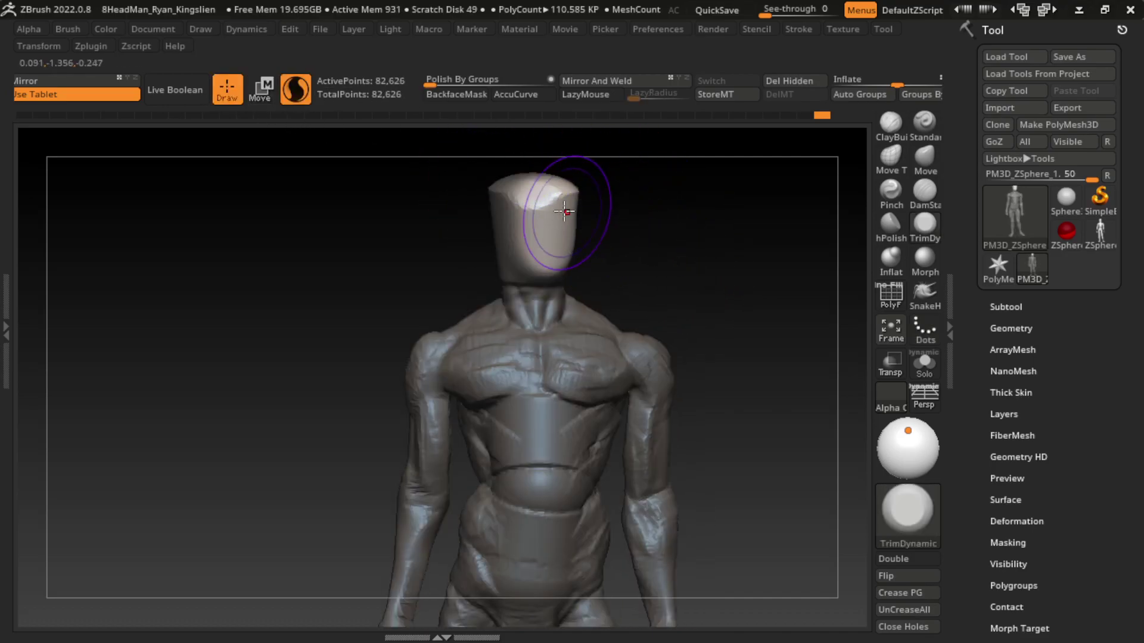
ctrl+drag(649, 224, 599, 230)
- Flatten the head's top with TrimDynamic and pull its lower edge toward the neck with Move
key(b)
key(t)
key(d)
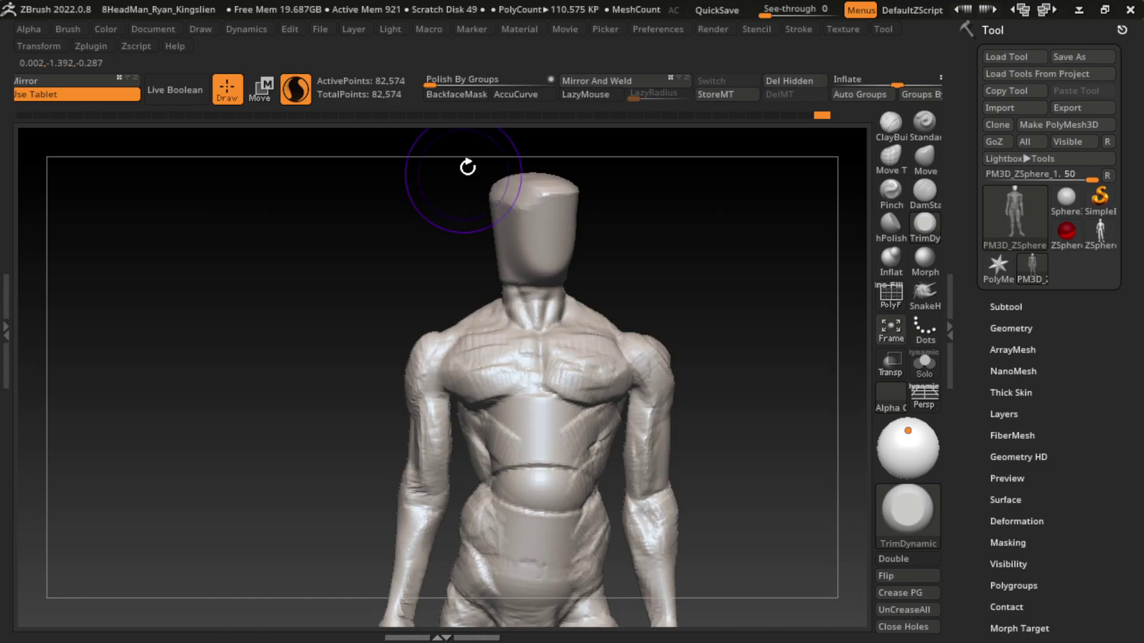
mouse_move(467, 166)
mouse_down()
mouse_move(626, 186)
mouse_move(592, 225)
mouse_up()
drag(544, 167, 554, 182)
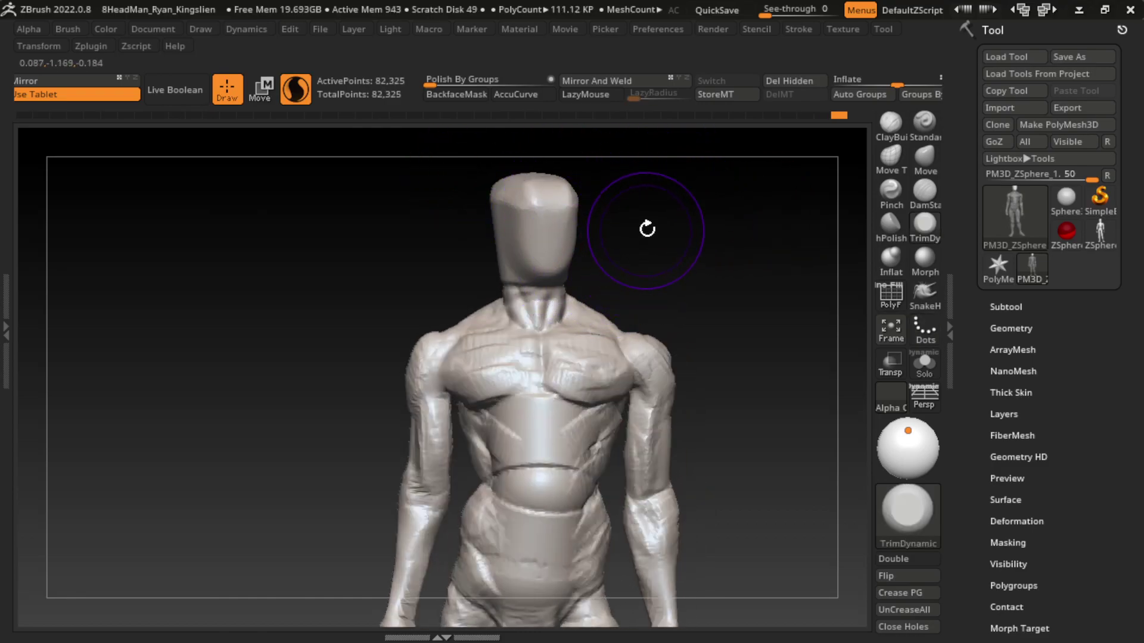
key(s)
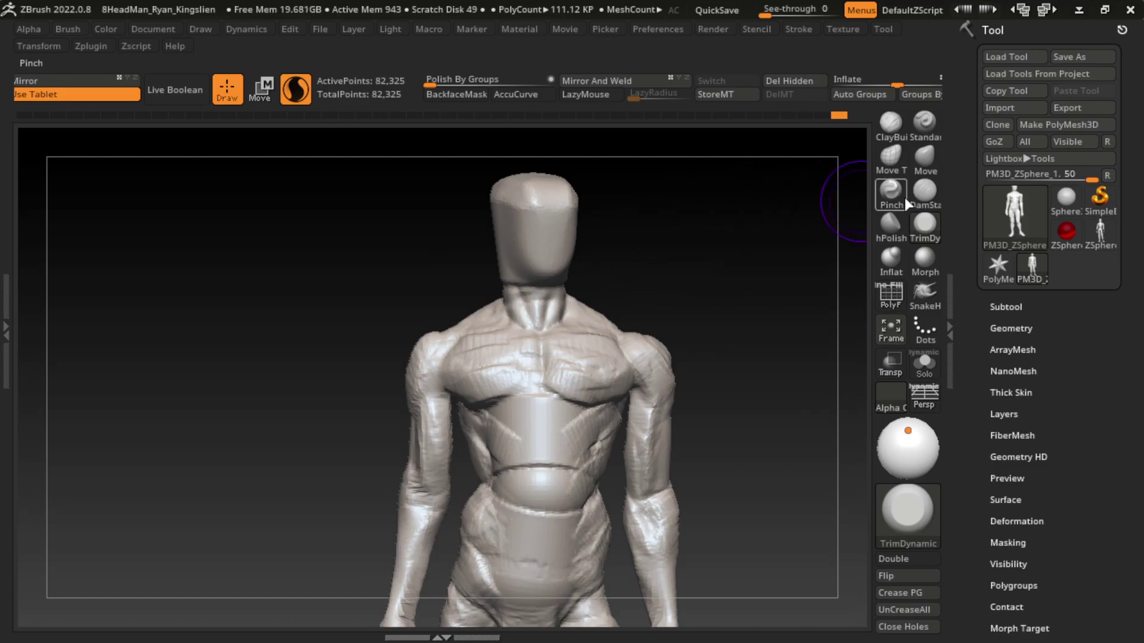
click(924, 156)
drag(554, 266, 554, 287)
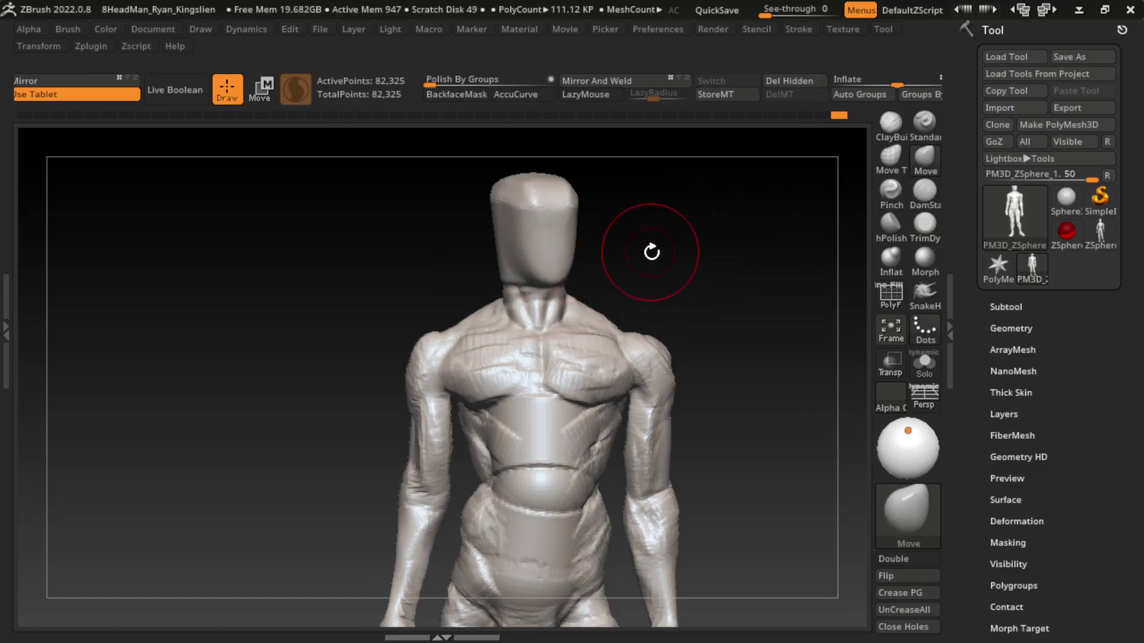
click(890, 122)
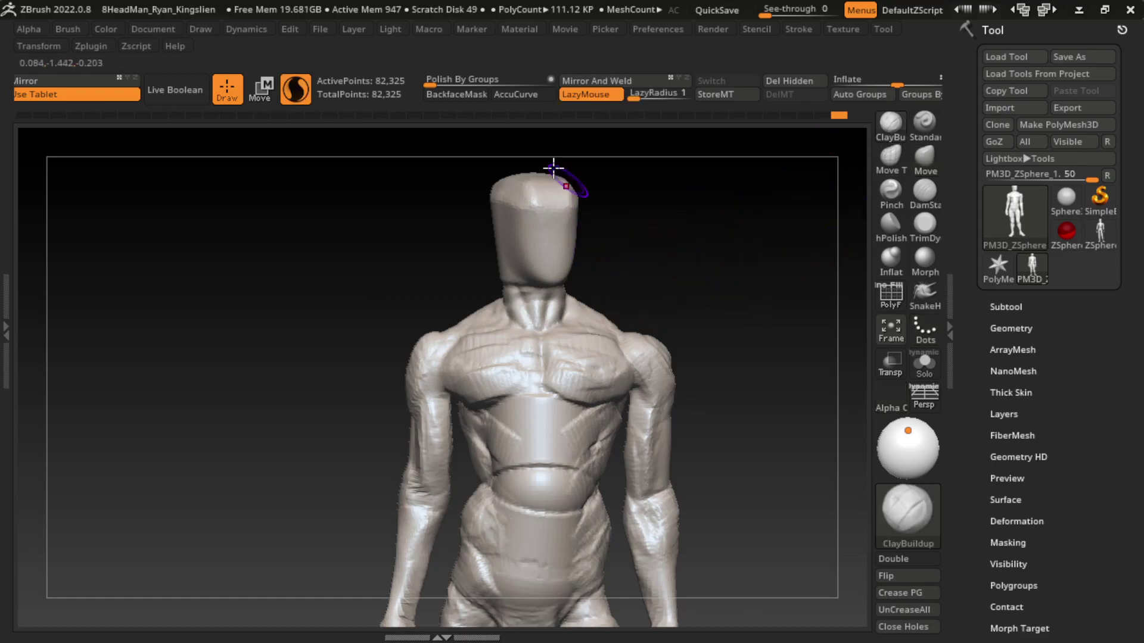
- Carve DamStandard creases along the jaw line and the side of the neck
click(925, 191)
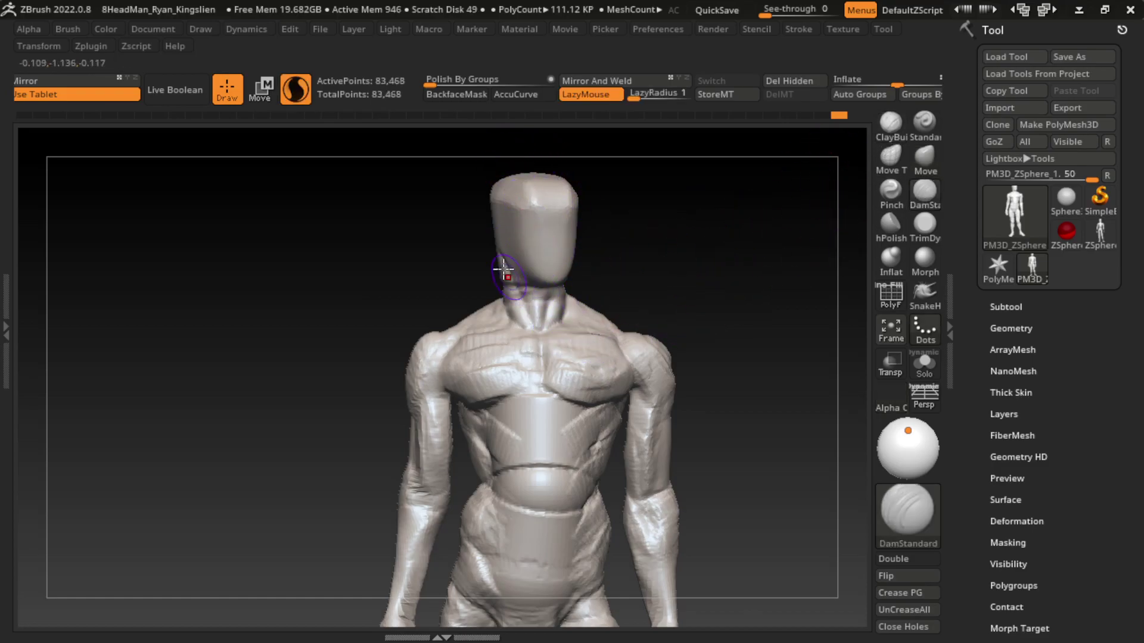
drag(504, 271, 542, 292)
drag(698, 301, 638, 306)
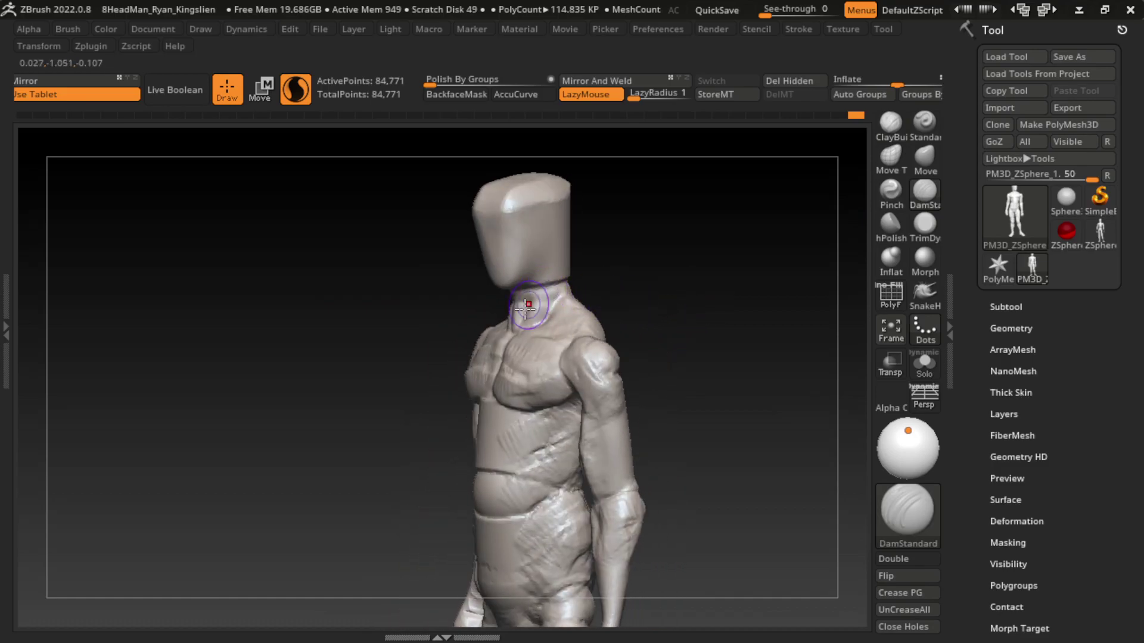
drag(528, 305, 485, 257)
drag(632, 238, 675, 273)
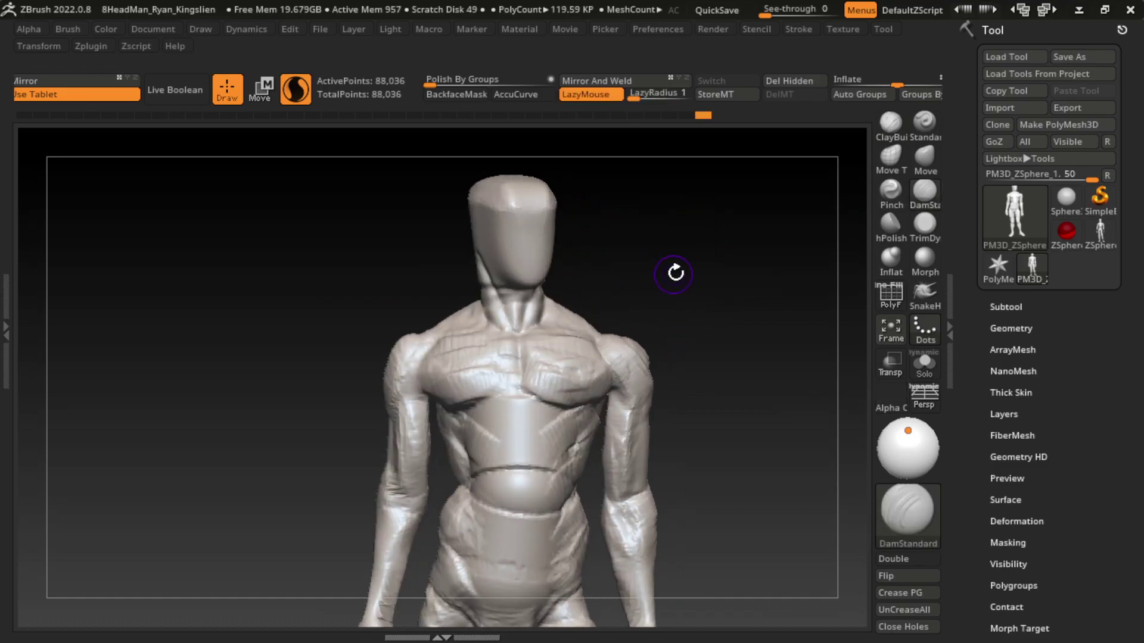
- Build up clay on the left and right sides of the neck and trapezius
click(890, 122)
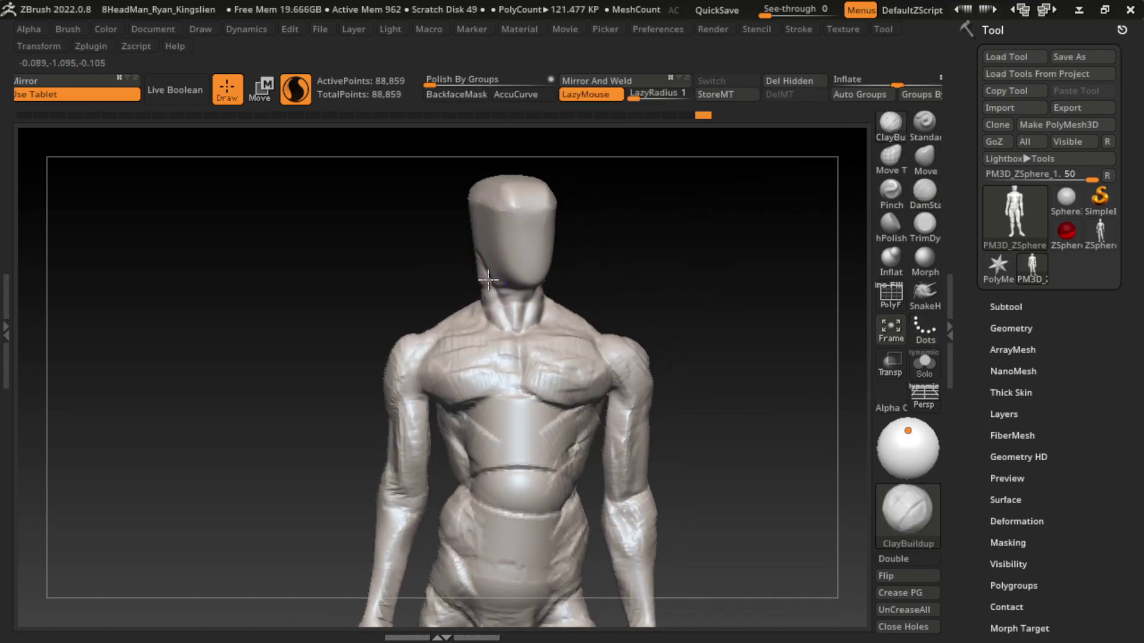
drag(484, 286, 512, 330)
drag(477, 285, 548, 346)
mouse_move(633, 286)
mouse_down()
mouse_move(616, 279)
mouse_move(533, 319)
mouse_up()
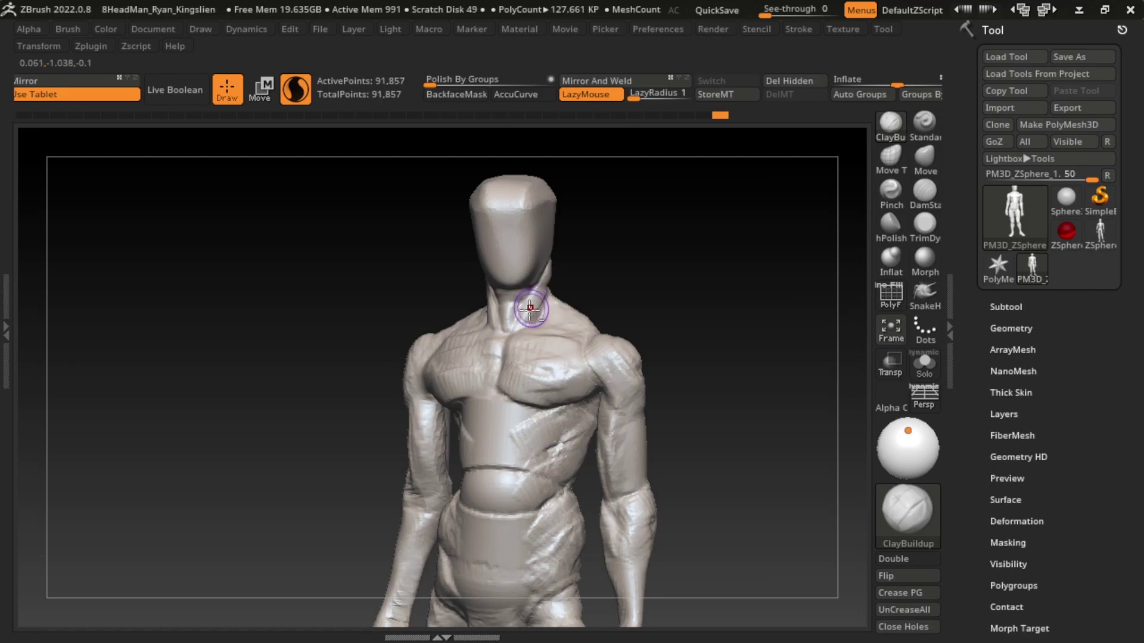
drag(557, 250, 537, 322)
drag(587, 284, 562, 278)
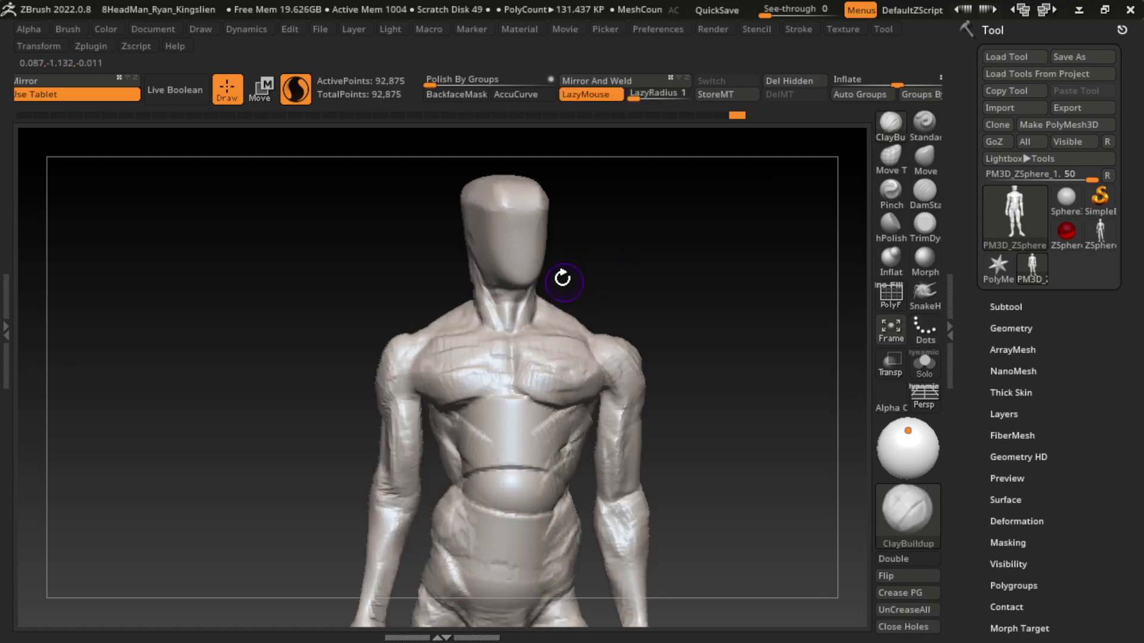
drag(484, 268, 506, 301)
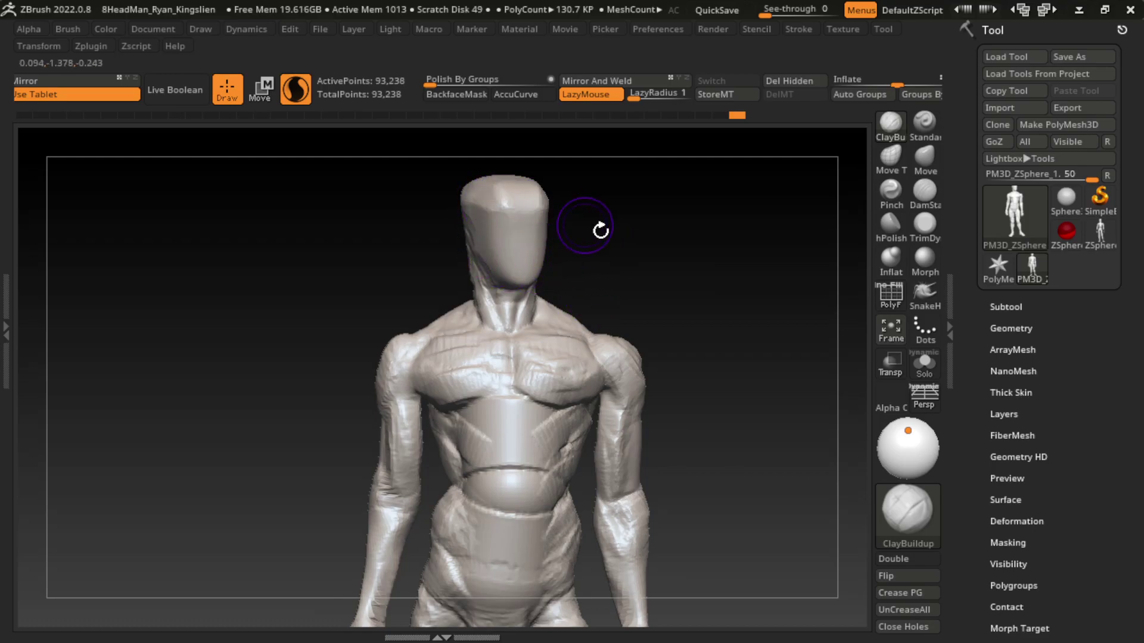
drag(601, 229, 858, 173)
- Trim the top of the head flatter with the TrimDynamic brush
click(925, 224)
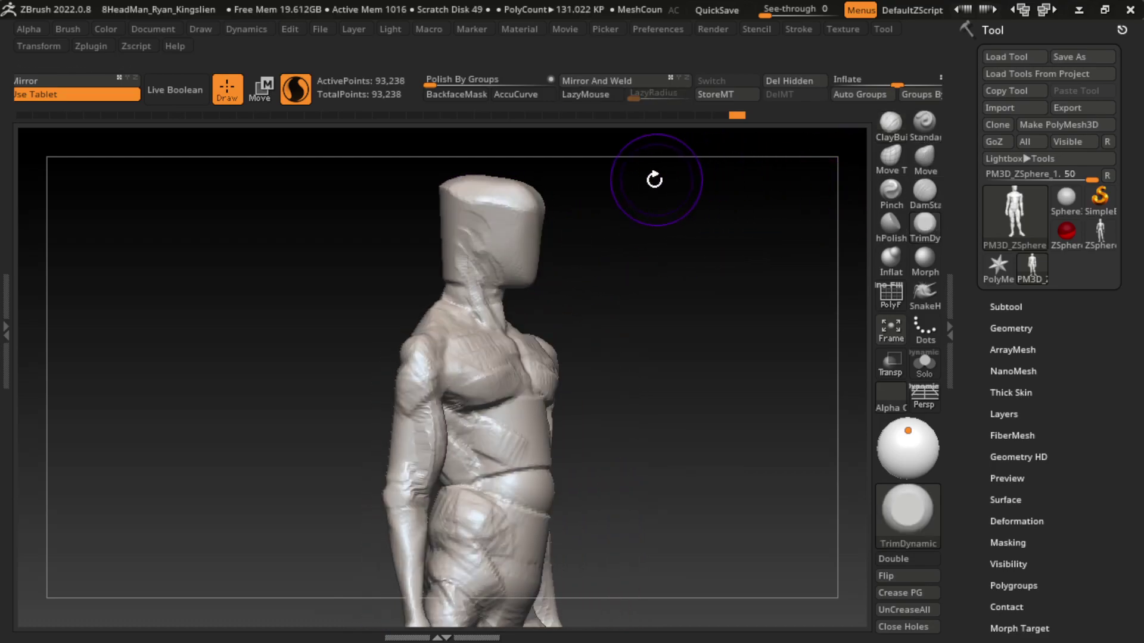
mouse_move(655, 179)
mouse_down()
mouse_move(486, 184)
mouse_move(506, 205)
mouse_up()
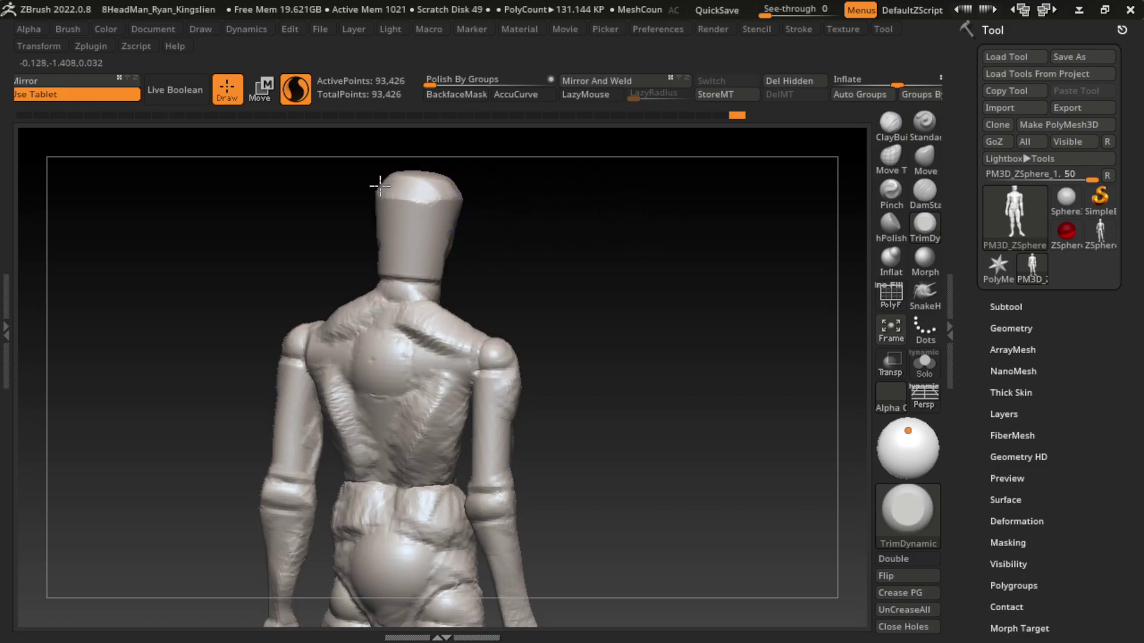
drag(383, 192, 457, 193)
drag(610, 215, 625, 217)
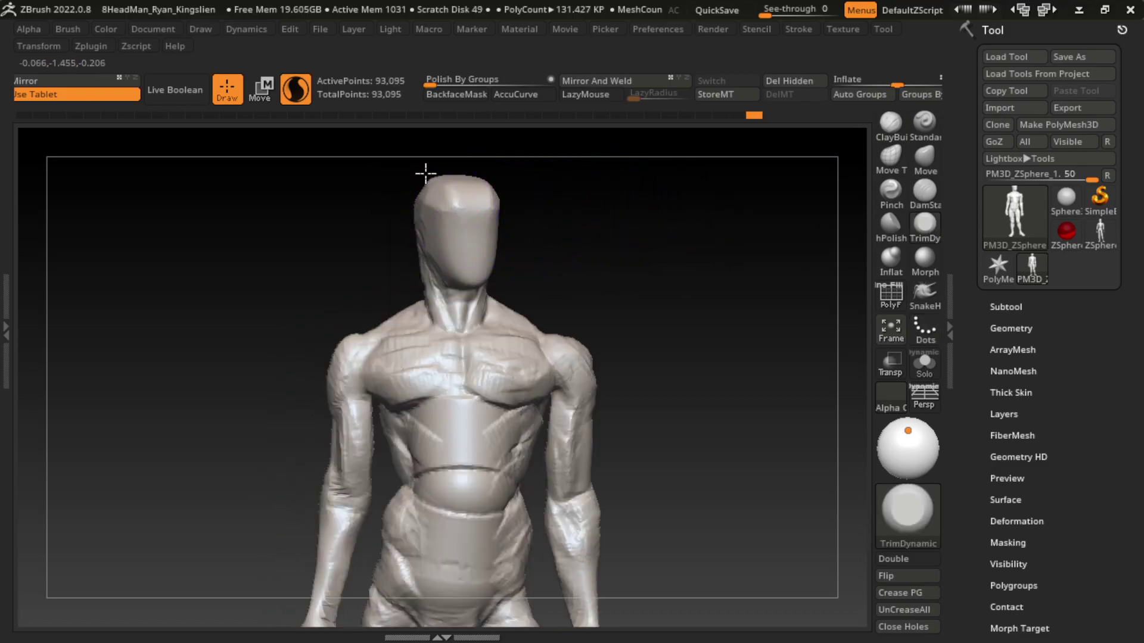
key(s)
- Add ClayBuildup to the chest and reshape the left and right neck and trapezius
click(890, 124)
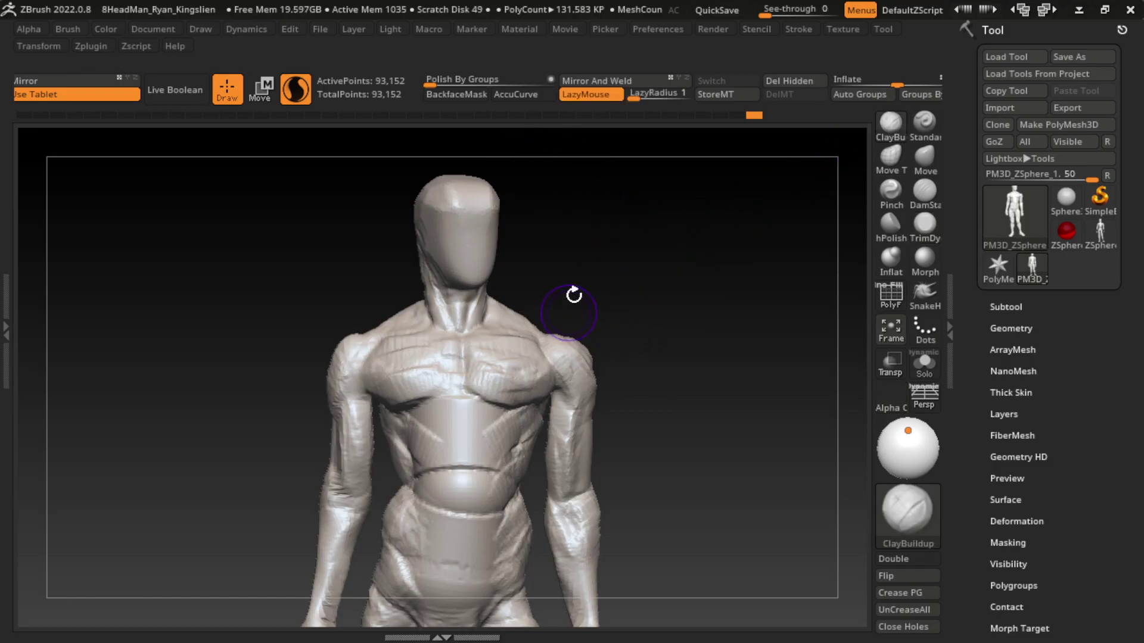
drag(399, 313, 416, 288)
mouse_move(578, 236)
mouse_down()
mouse_move(654, 273)
mouse_move(443, 280)
mouse_move(600, 260)
mouse_move(504, 293)
mouse_up()
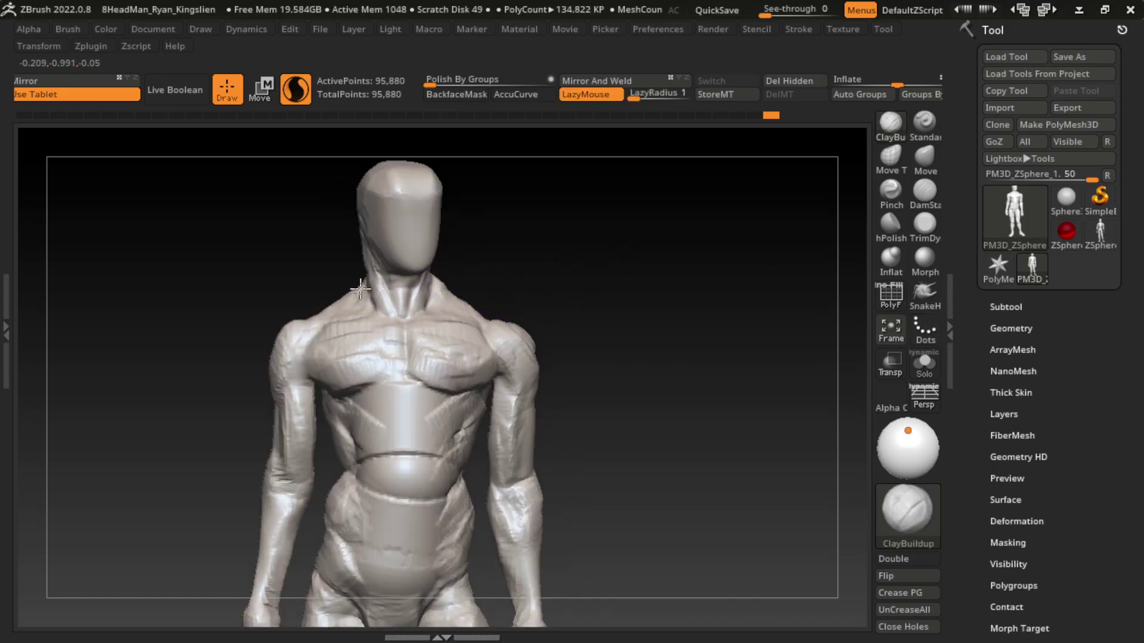
mouse_move(360, 289)
mouse_down()
mouse_move(345, 318)
mouse_move(324, 326)
mouse_up()
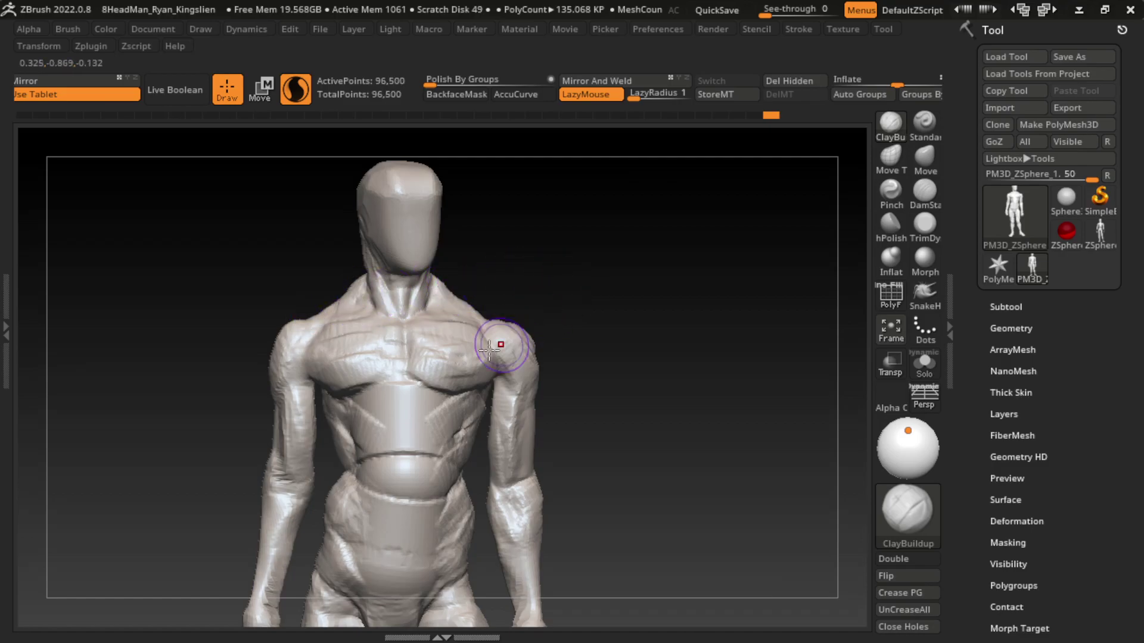
drag(505, 344, 430, 286)
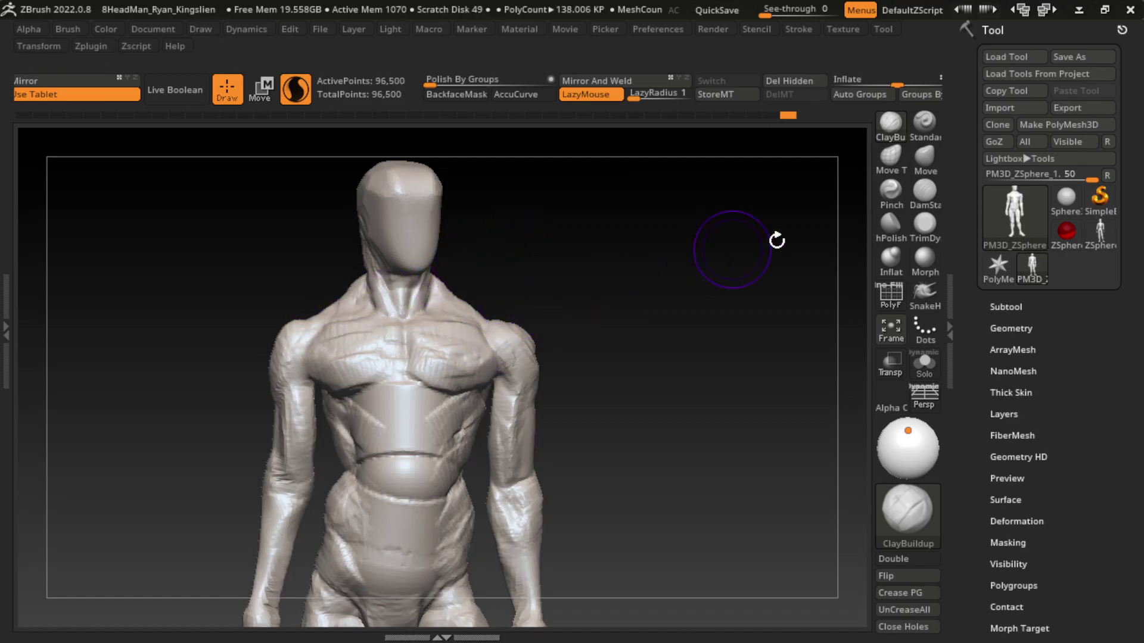
- With the Move brush, nudge the left trapezius and right shoulder, then tilt to inspect the shoulders
click(925, 158)
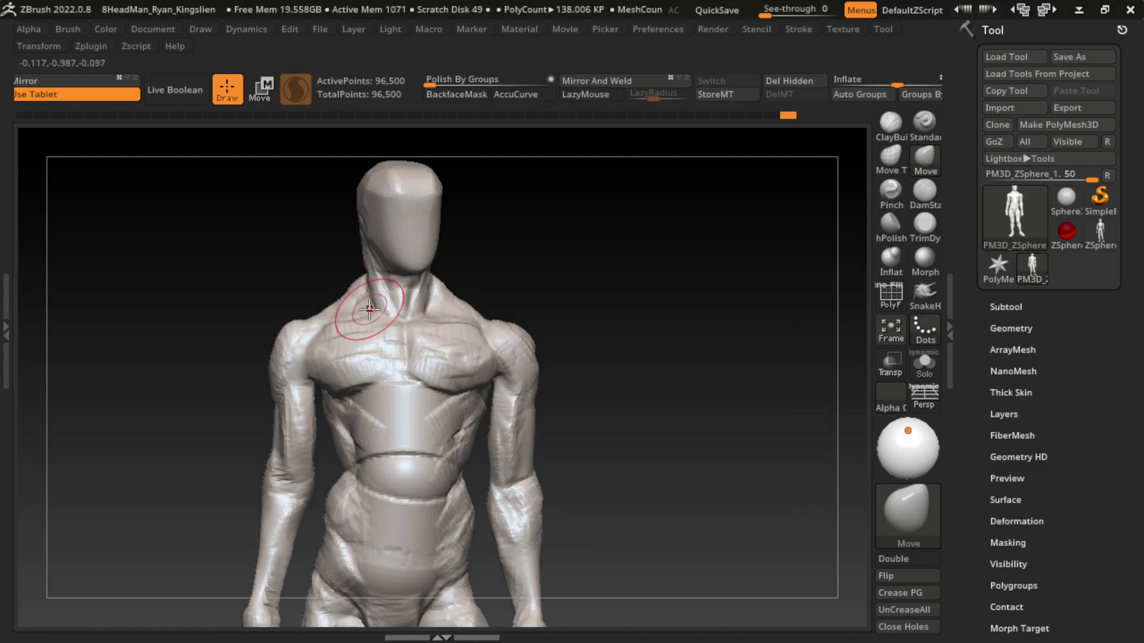
drag(357, 313, 372, 305)
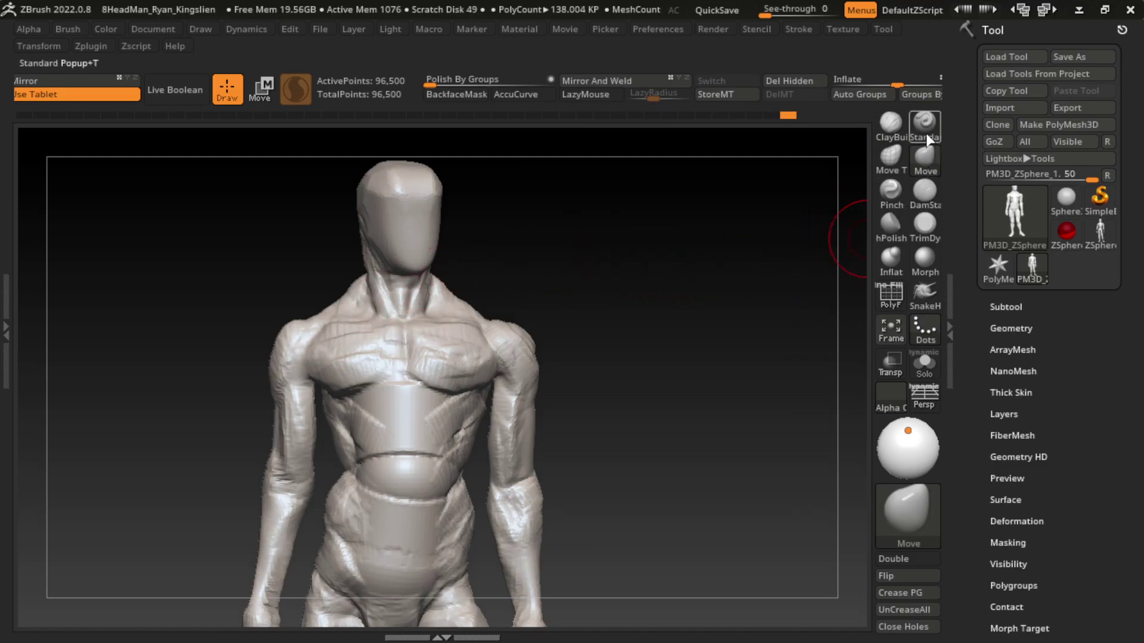
key(b)
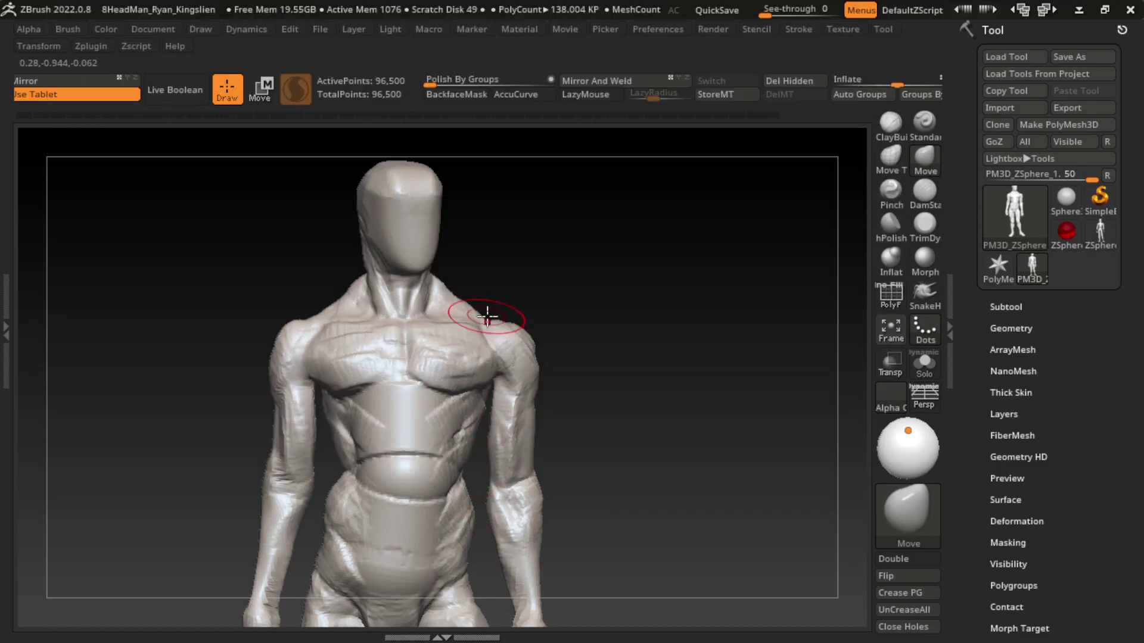
drag(486, 320, 524, 332)
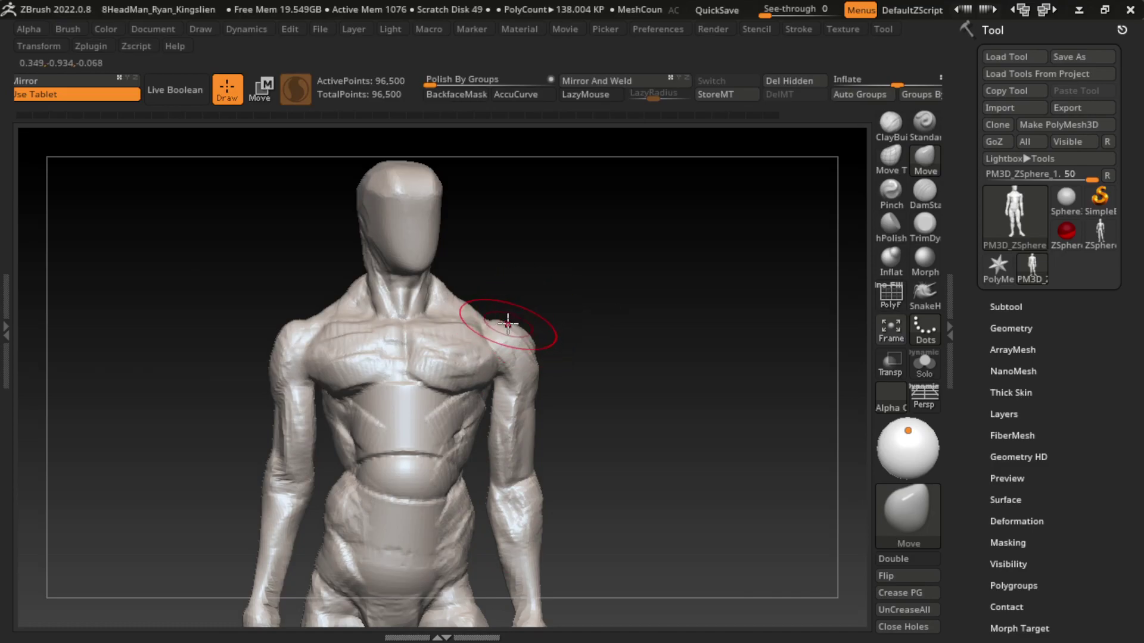
mouse_move(590, 303)
mouse_down()
mouse_move(636, 322)
mouse_move(510, 332)
mouse_up()
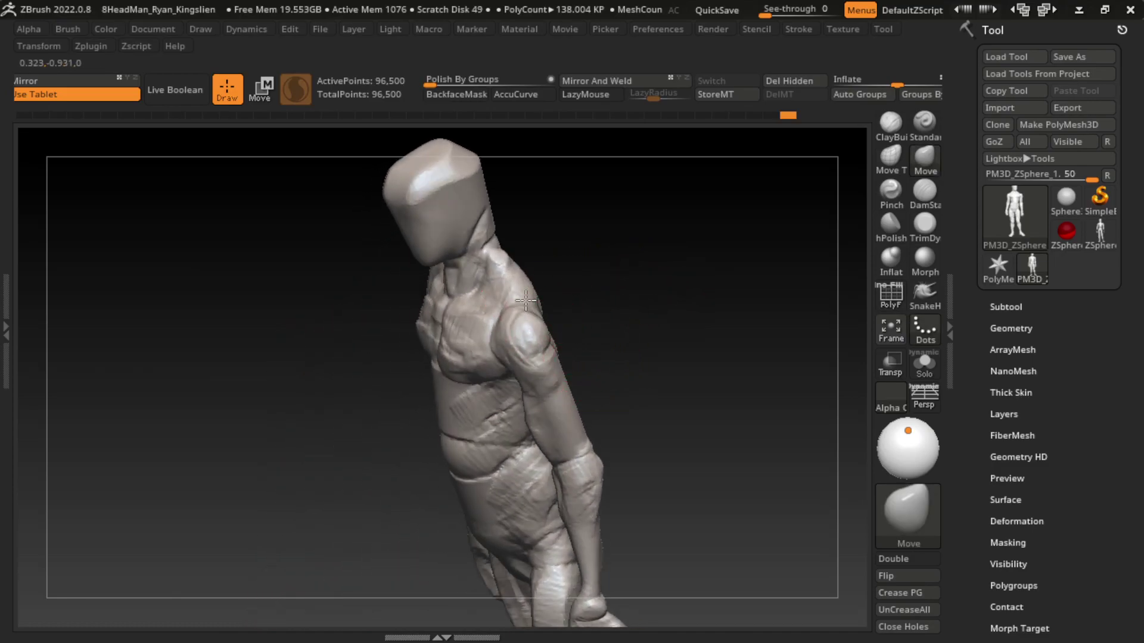
mouse_move(631, 274)
mouse_down()
mouse_move(385, 248)
mouse_move(388, 238)
mouse_move(395, 294)
mouse_move(671, 217)
mouse_up()
- From the front view, carve DamStandard creases along the left shoulder and right collarbone
key(s)
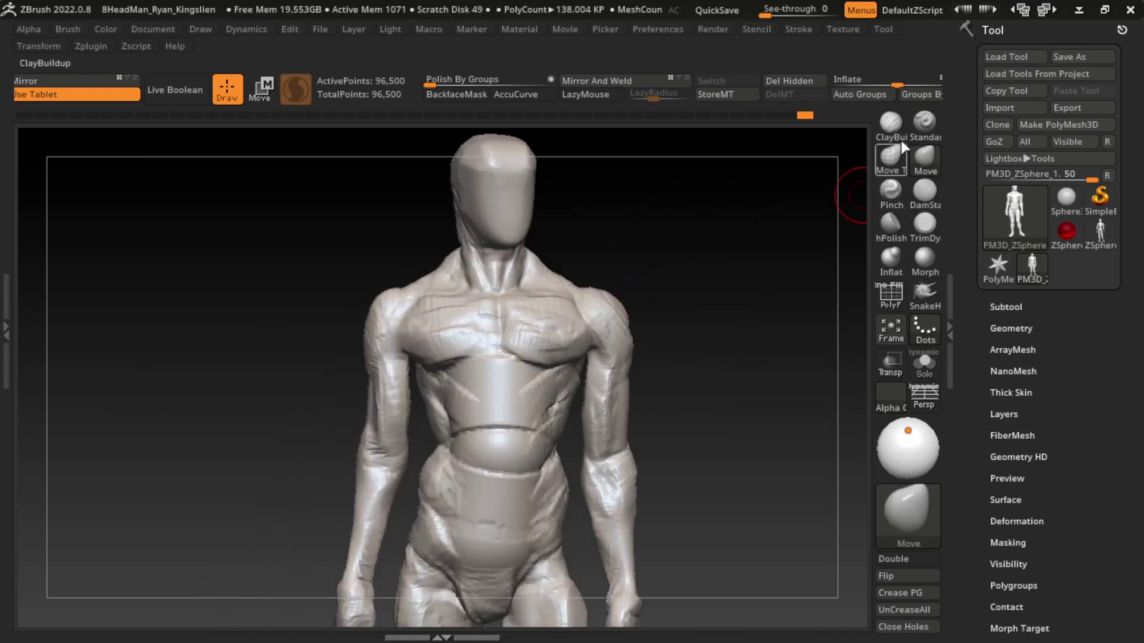
click(925, 191)
drag(391, 295, 477, 283)
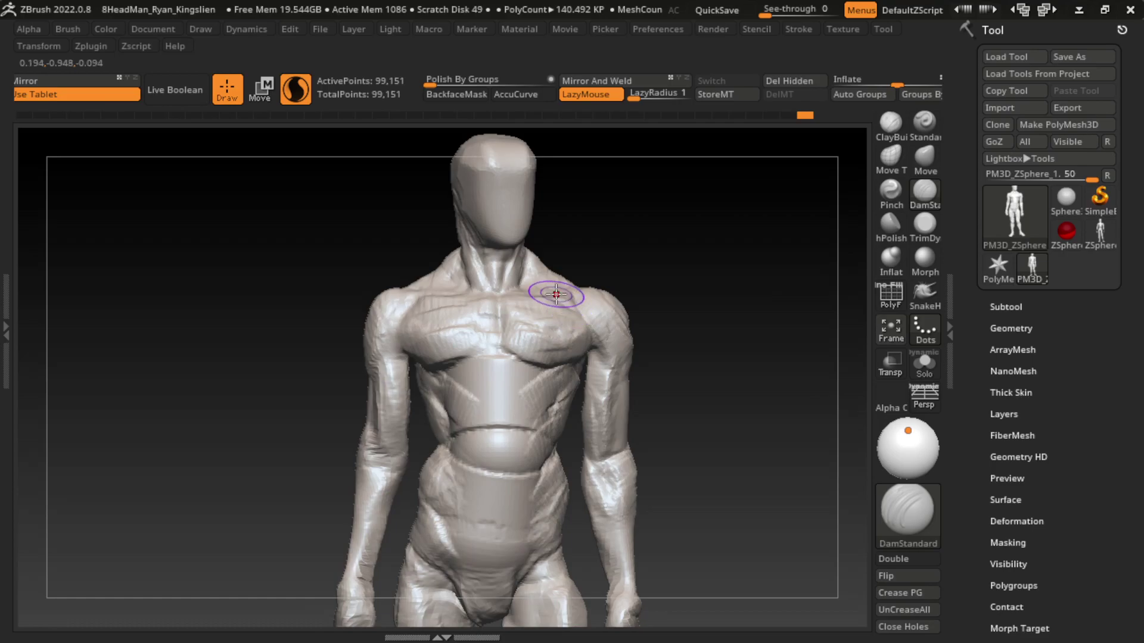
mouse_move(590, 313)
mouse_down()
mouse_move(420, 298)
mouse_move(423, 260)
mouse_move(471, 286)
mouse_move(455, 288)
mouse_up()
- Add ClayBuildup mass on the left shoulder and right pectoral, then undo the chest strokes
click(891, 122)
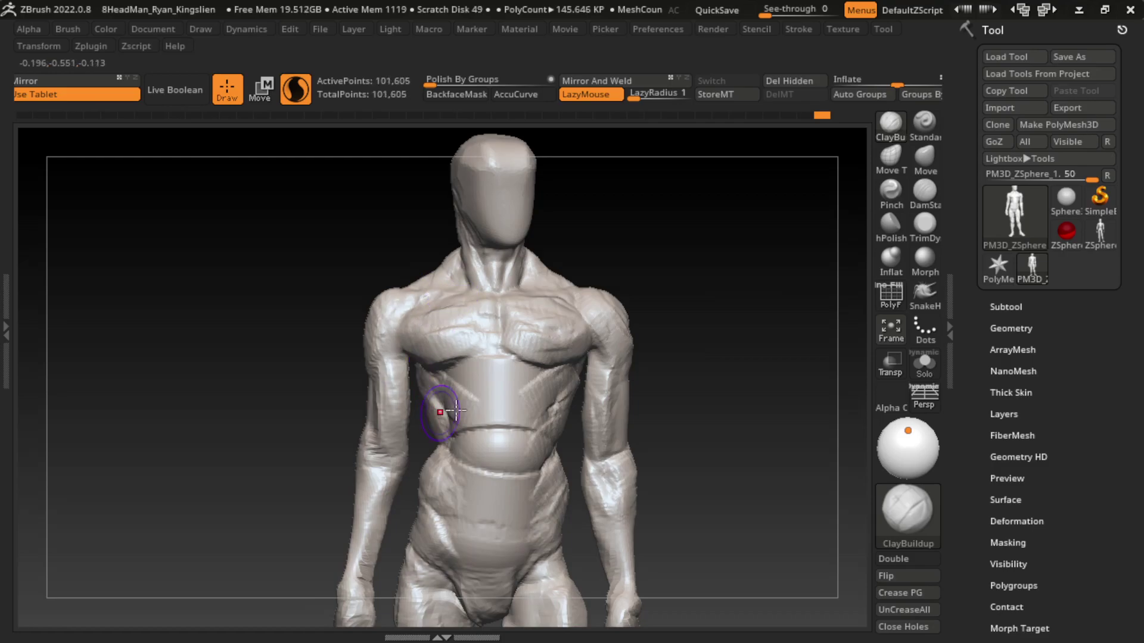
mouse_move(596, 352)
mouse_down()
mouse_move(530, 292)
mouse_move(582, 310)
mouse_move(534, 354)
mouse_move(478, 340)
mouse_move(452, 375)
mouse_up()
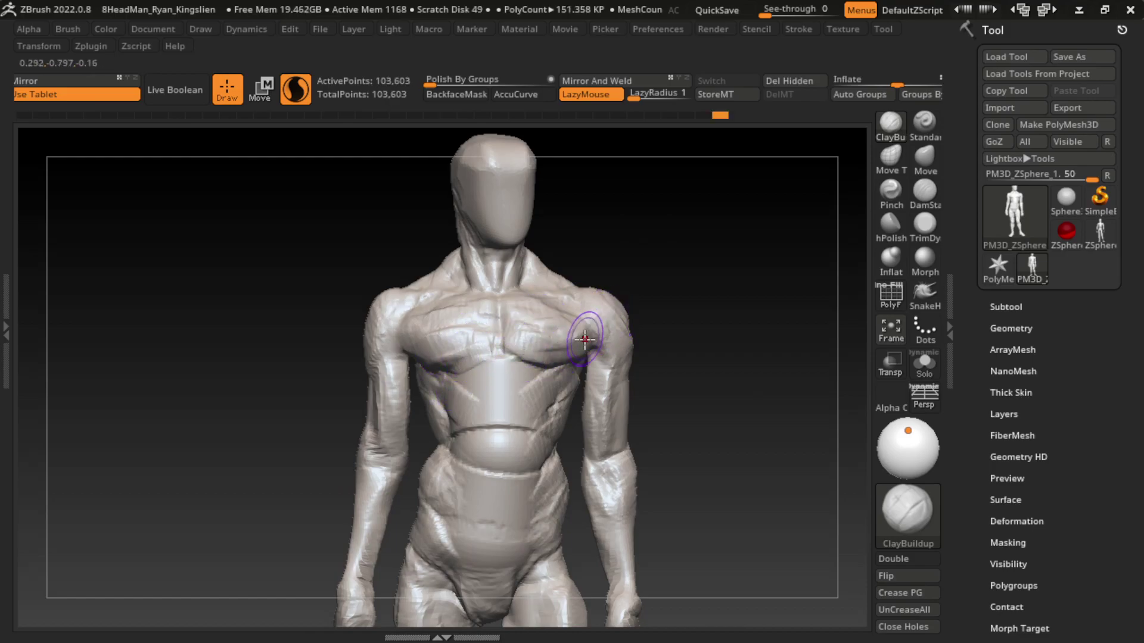
key(b)
key(m)
key(v)
key(ctrl+z)
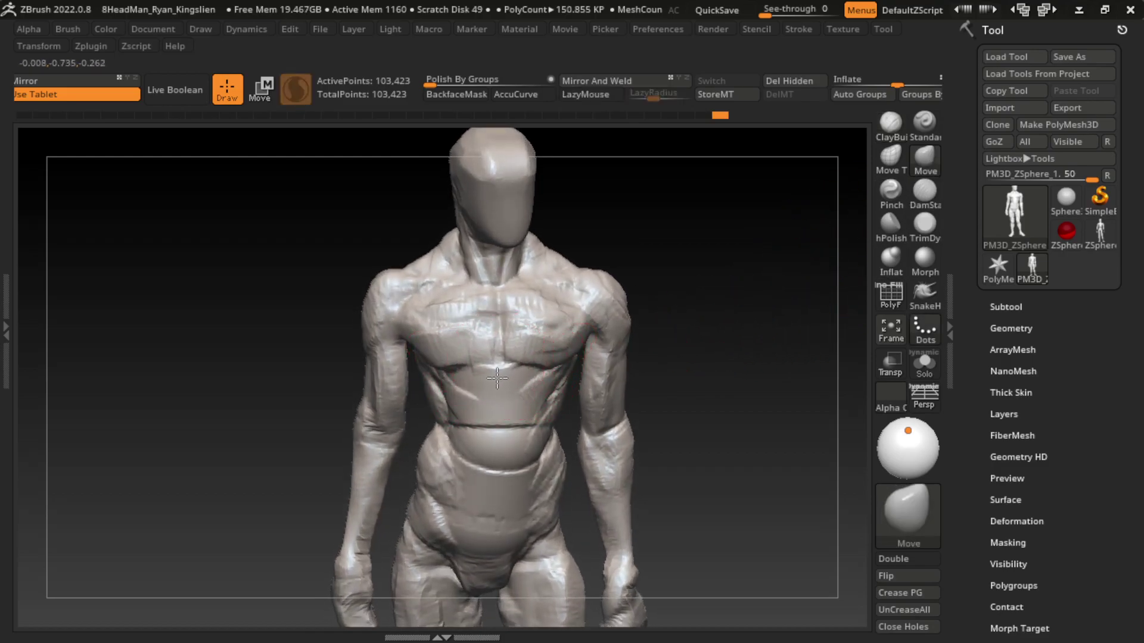
key(ctrl+z)
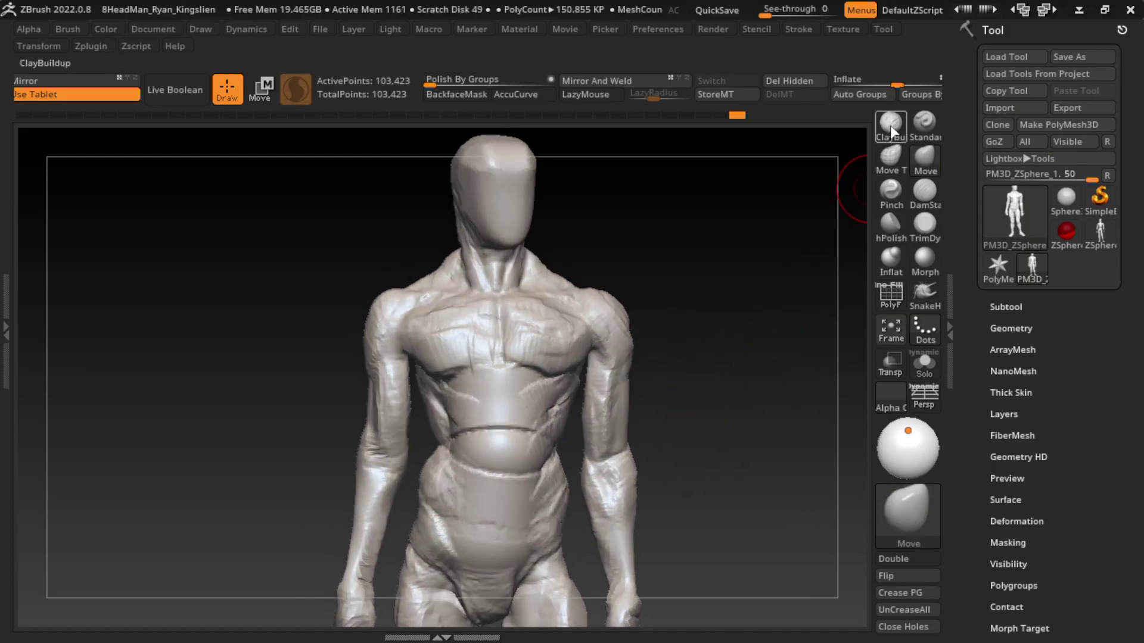
- Carve DamStandard definition into both shoulders and the left upper arm
click(891, 132)
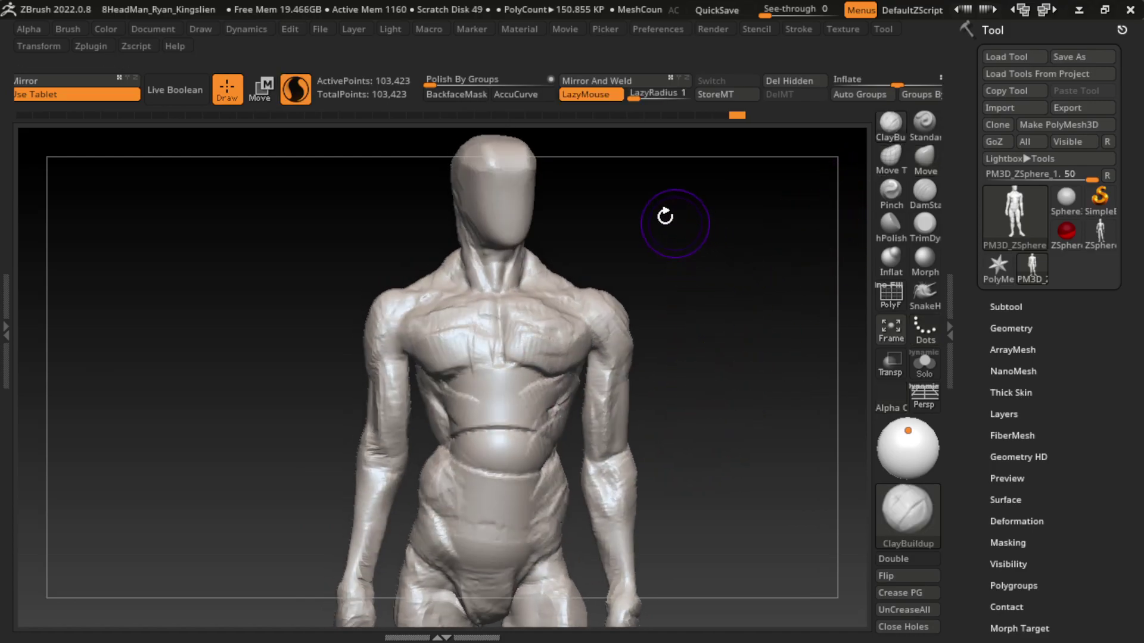
click(923, 200)
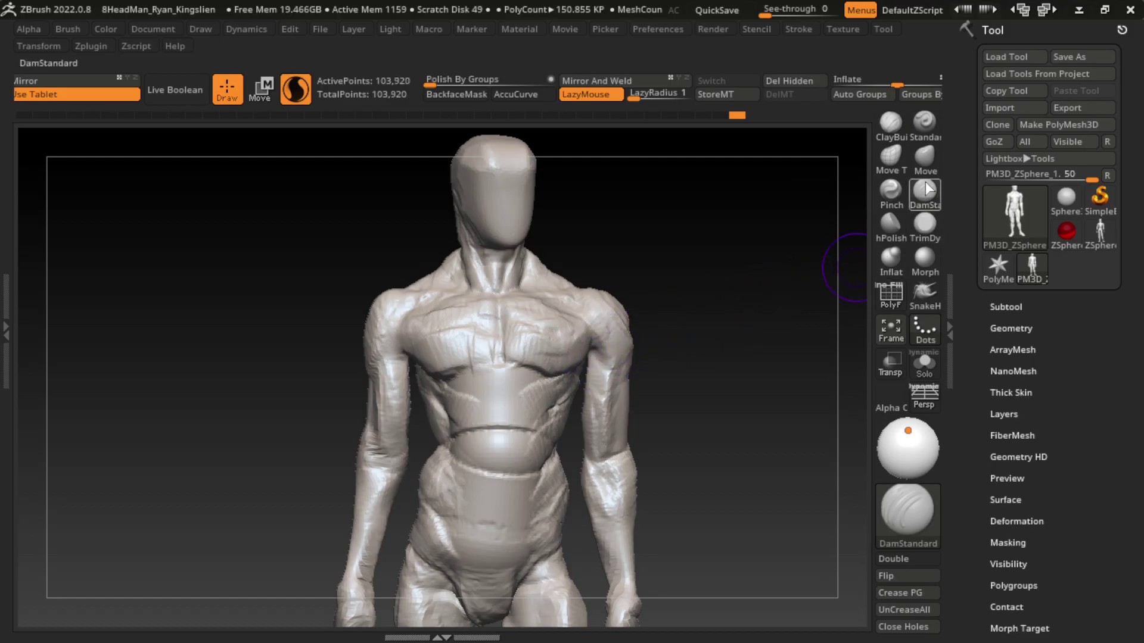
key(b)
key(m)
key(v)
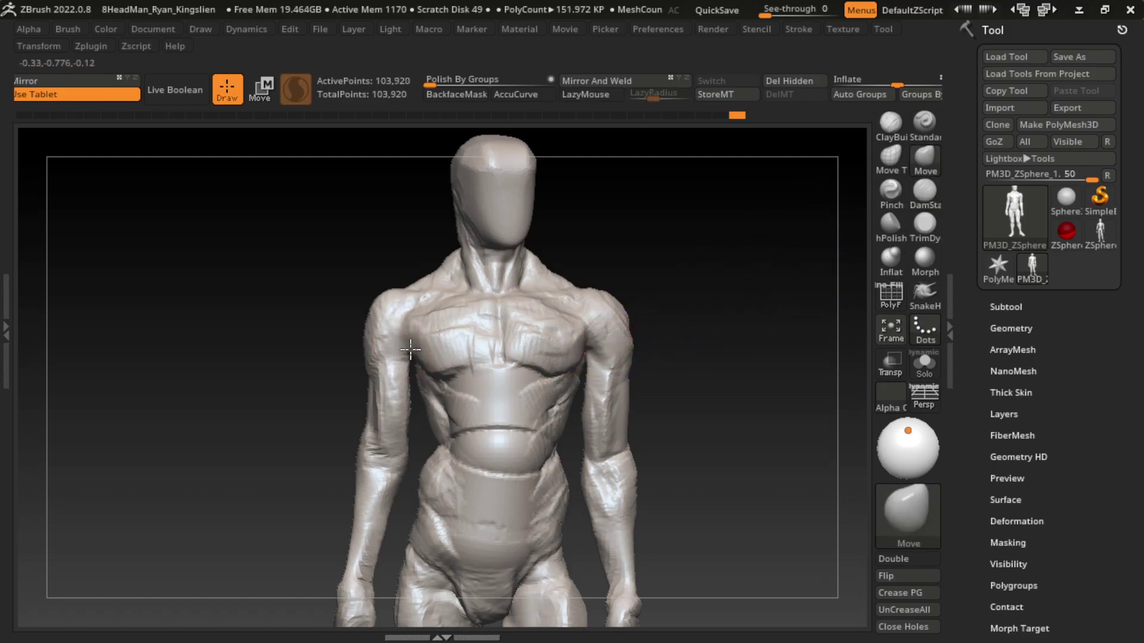
click(925, 191)
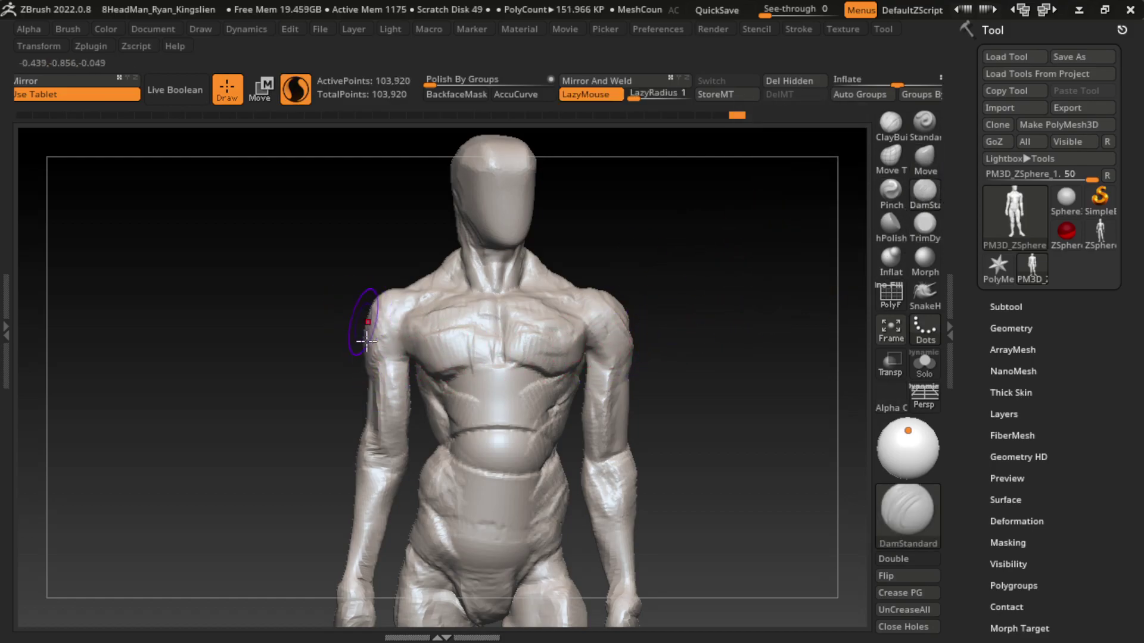
drag(418, 319, 415, 402)
drag(573, 295, 591, 332)
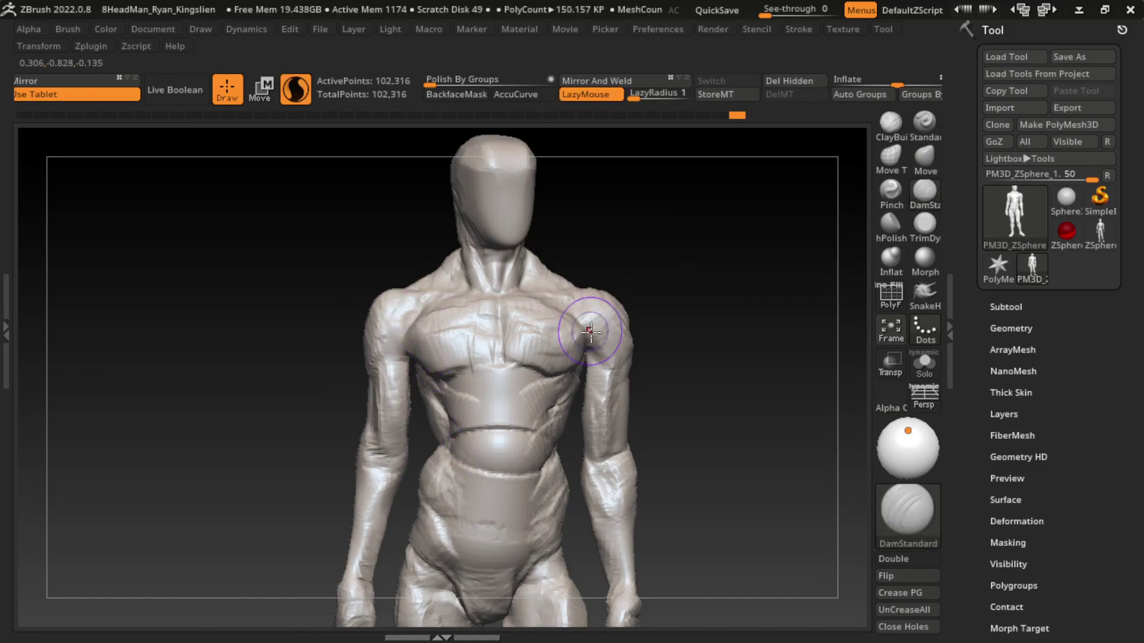
drag(416, 321, 405, 357)
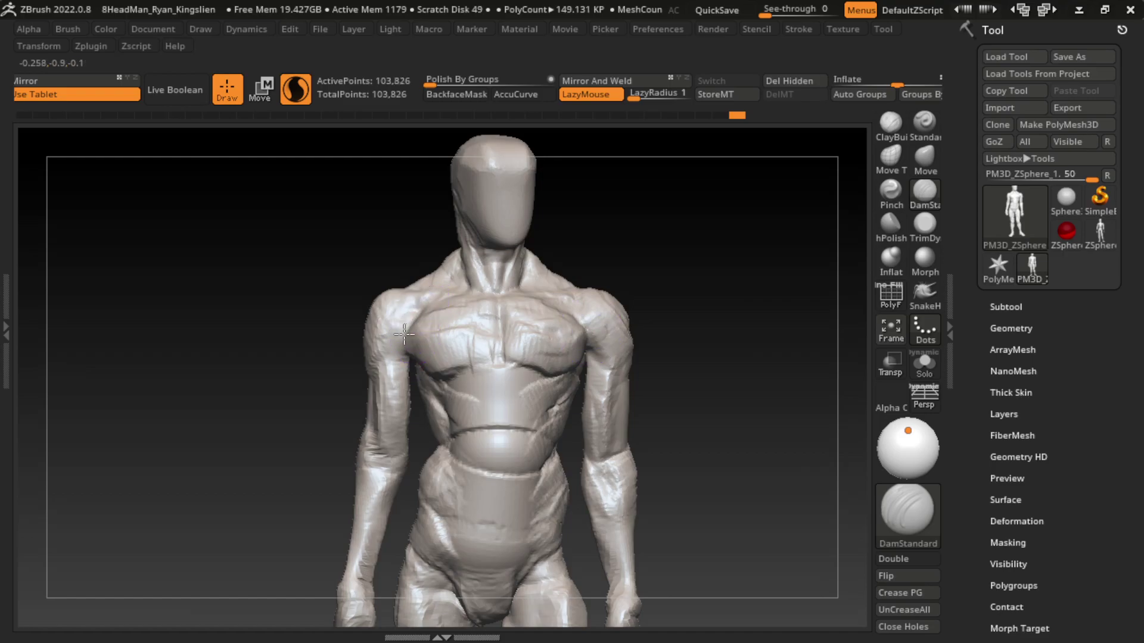
drag(401, 411, 403, 444)
mouse_move(603, 260)
mouse_down()
mouse_move(592, 317)
mouse_move(571, 303)
mouse_up()
- Build up both pectorals and shoulders with ClayBuildup, undoing the left-shoulder stroke
key(b)
key(c)
key(b)
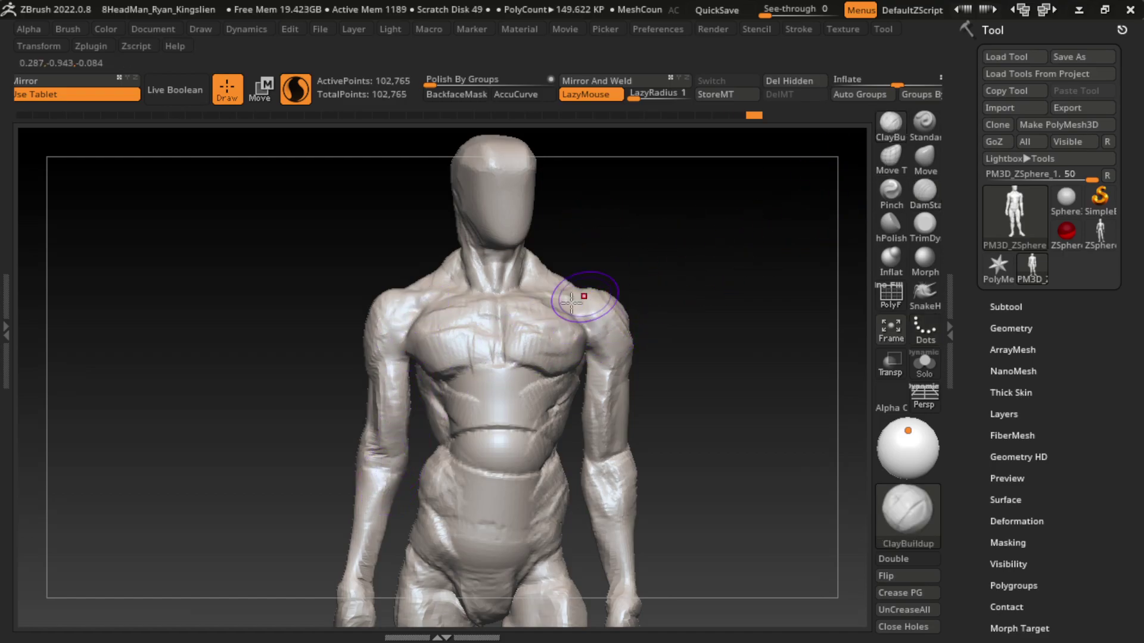
mouse_move(447, 311)
mouse_down()
mouse_move(434, 306)
mouse_move(467, 320)
mouse_move(420, 334)
mouse_move(512, 286)
mouse_up()
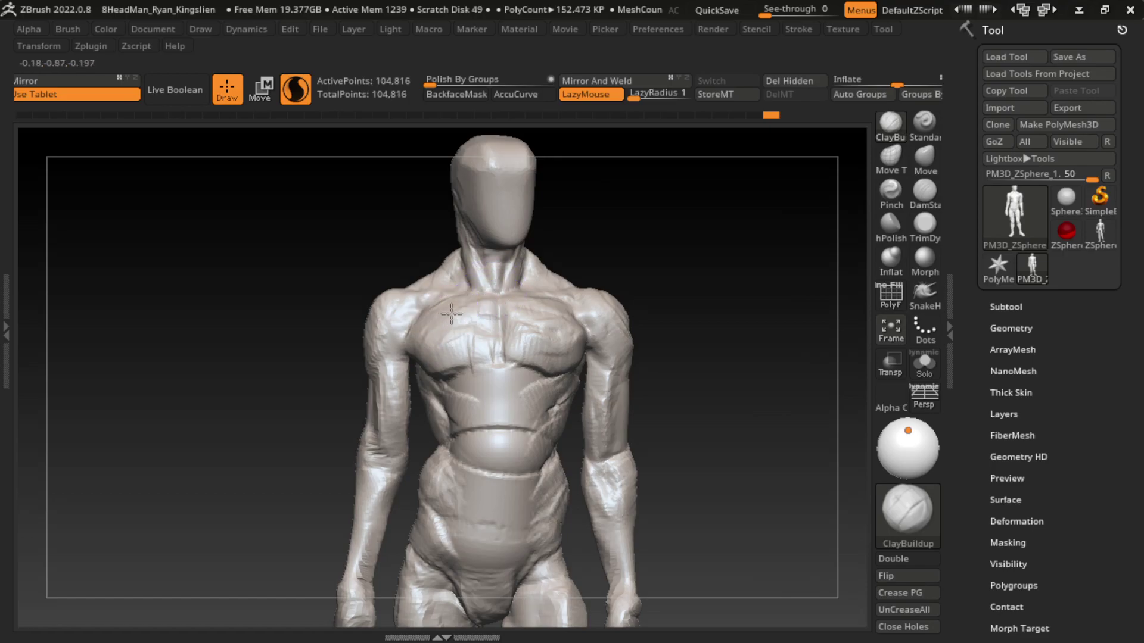
mouse_move(584, 336)
mouse_down()
mouse_move(477, 334)
mouse_move(475, 316)
mouse_up()
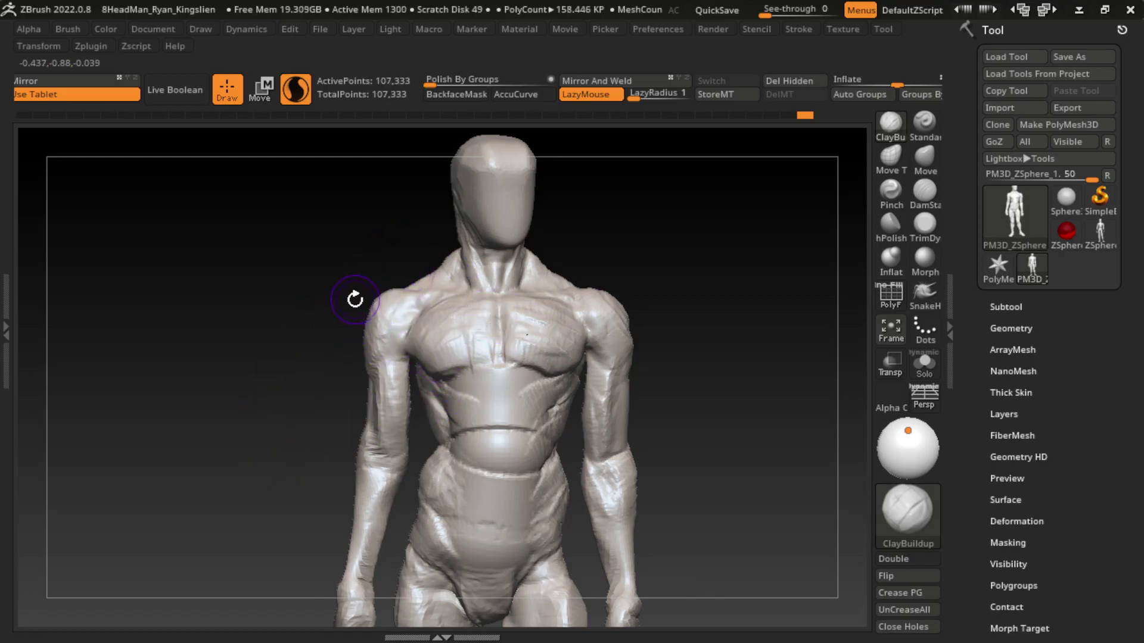
mouse_move(395, 317)
mouse_down()
mouse_move(402, 310)
mouse_move(380, 307)
mouse_up()
key(ctrl+z)
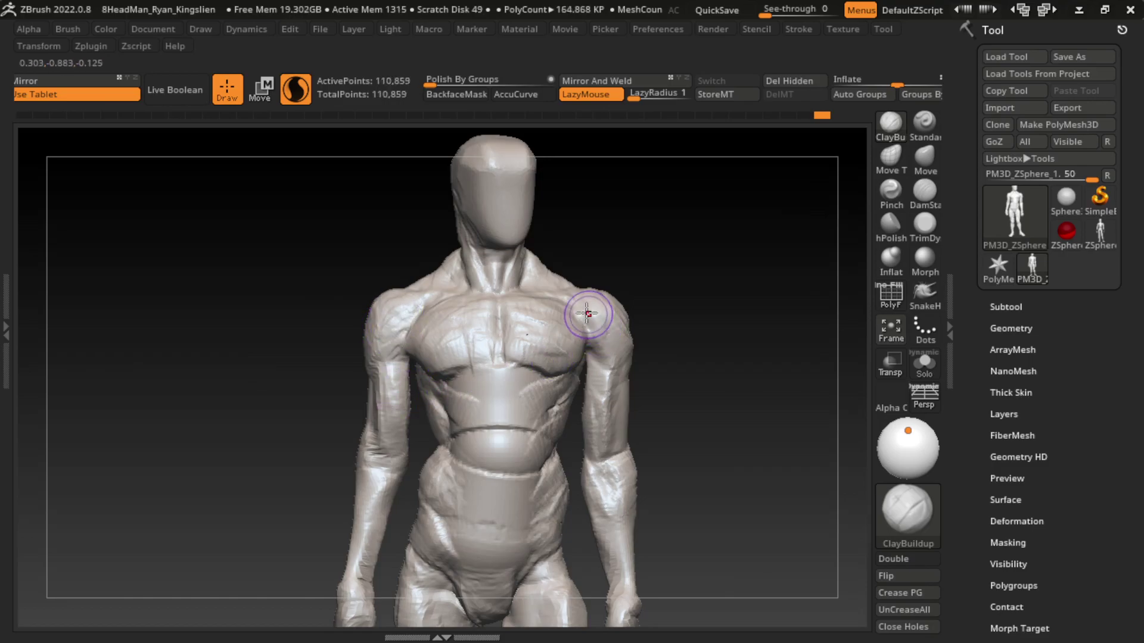
- Build up the right shoulder and upper arm from a three-quarter view with a smaller brush
mouse_move(633, 293)
mouse_down()
mouse_move(592, 327)
mouse_move(595, 311)
mouse_move(614, 380)
mouse_move(595, 435)
mouse_up()
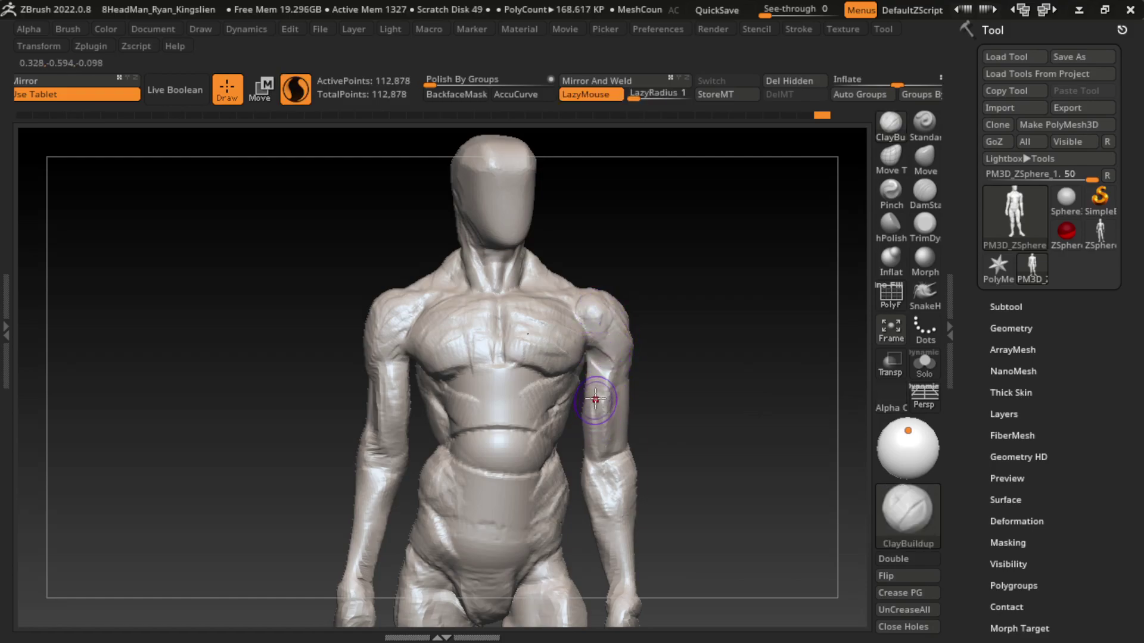
mouse_move(589, 394)
mouse_down()
mouse_move(685, 352)
mouse_move(580, 403)
mouse_move(674, 378)
mouse_move(659, 332)
mouse_move(651, 391)
mouse_move(603, 423)
mouse_up()
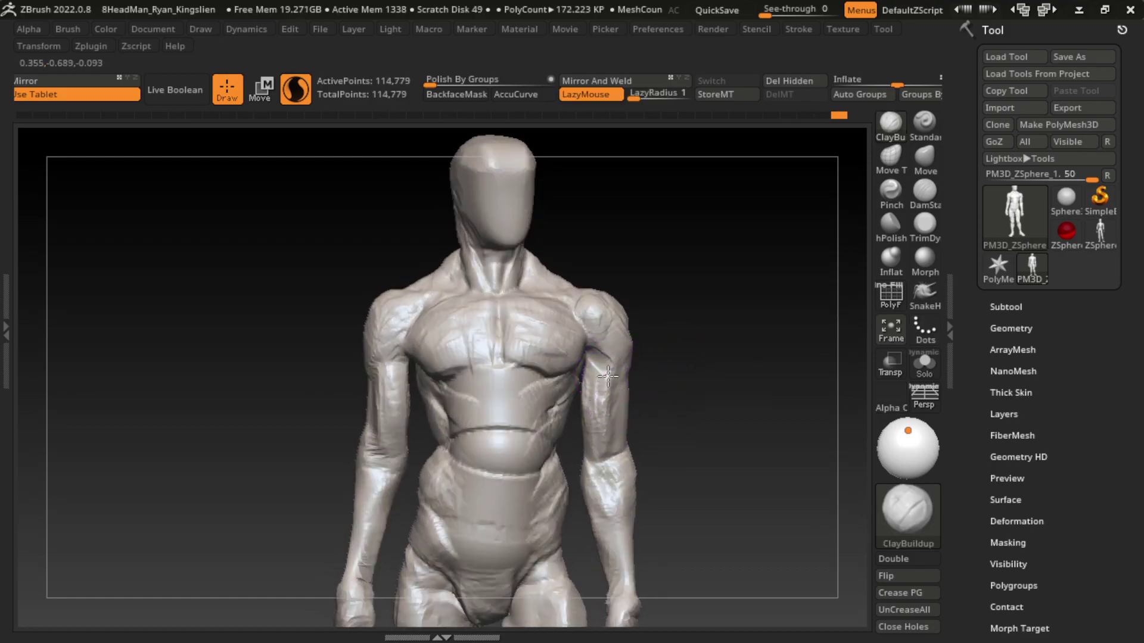
drag(605, 358, 619, 405)
key(s)
key(s)
mouse_move(598, 363)
mouse_down()
mouse_move(608, 418)
mouse_move(592, 382)
mouse_move(623, 449)
mouse_move(665, 361)
mouse_up()
key(s)
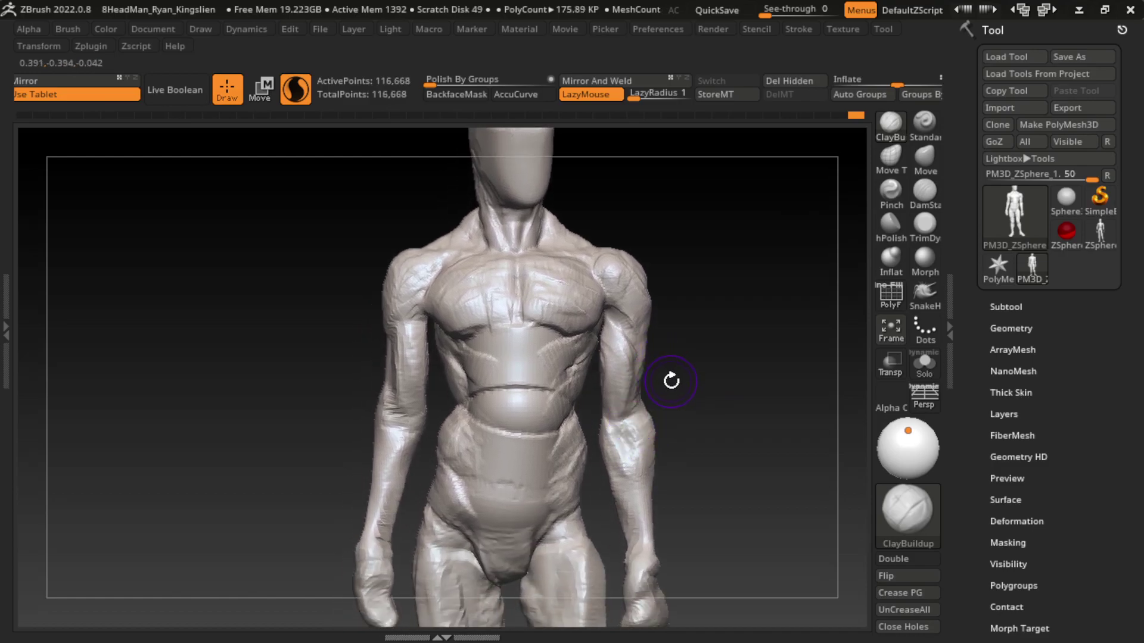
- Build up the left forearm from the front and back with a slightly smaller brush
key(s)
key(ctrl+z)
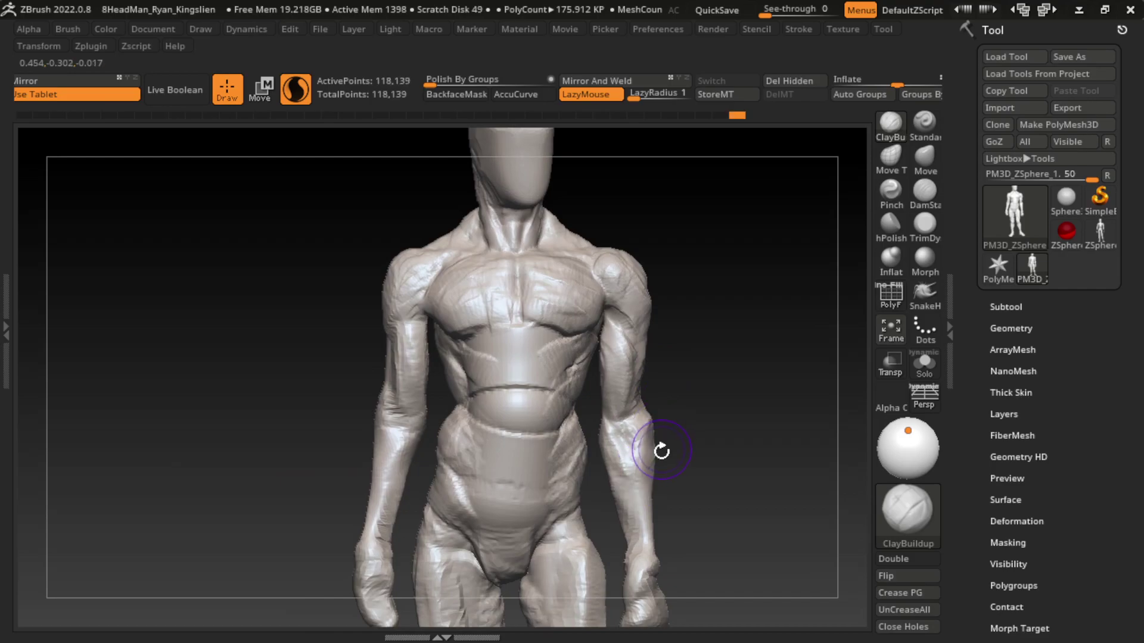
drag(650, 532, 639, 537)
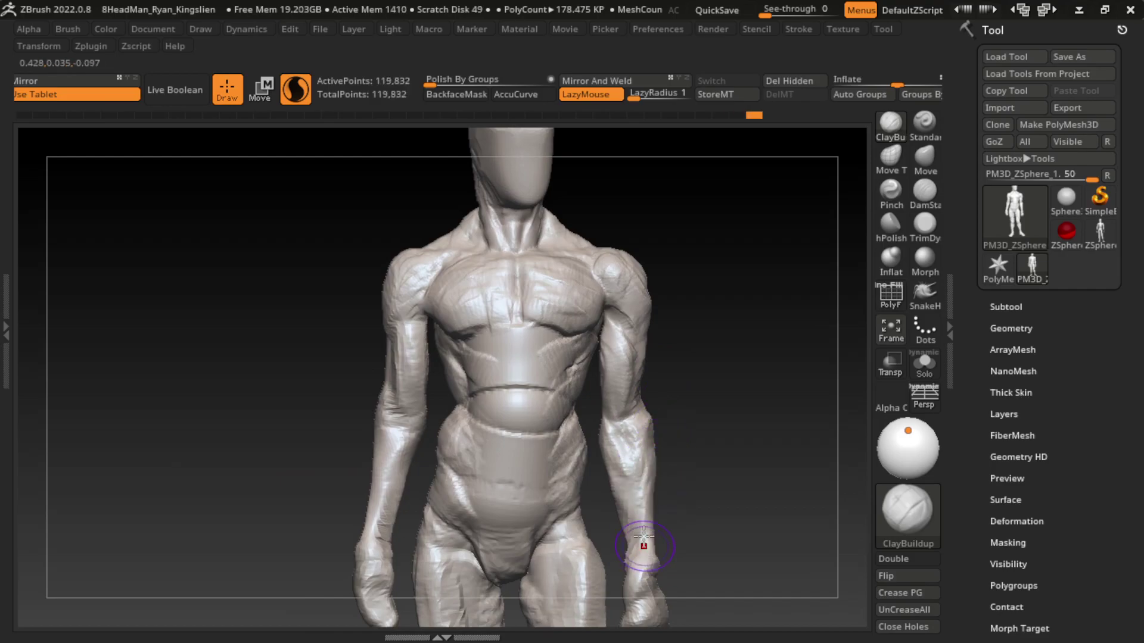
drag(737, 436, 534, 447)
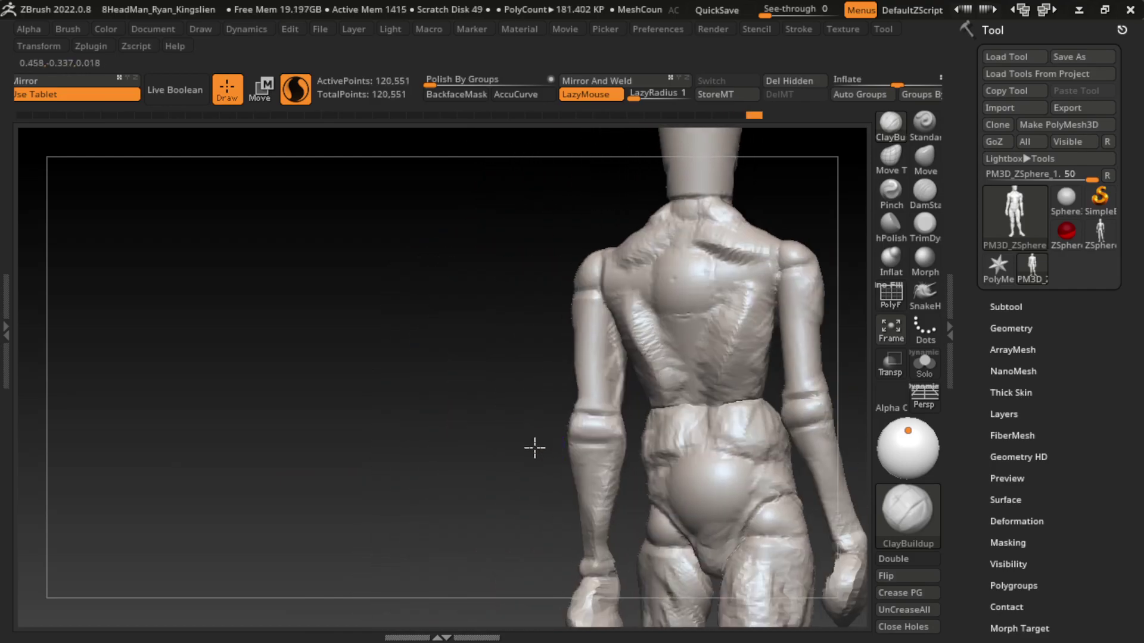
mouse_move(601, 406)
mouse_down()
mouse_move(625, 477)
mouse_move(559, 530)
mouse_move(757, 429)
mouse_up()
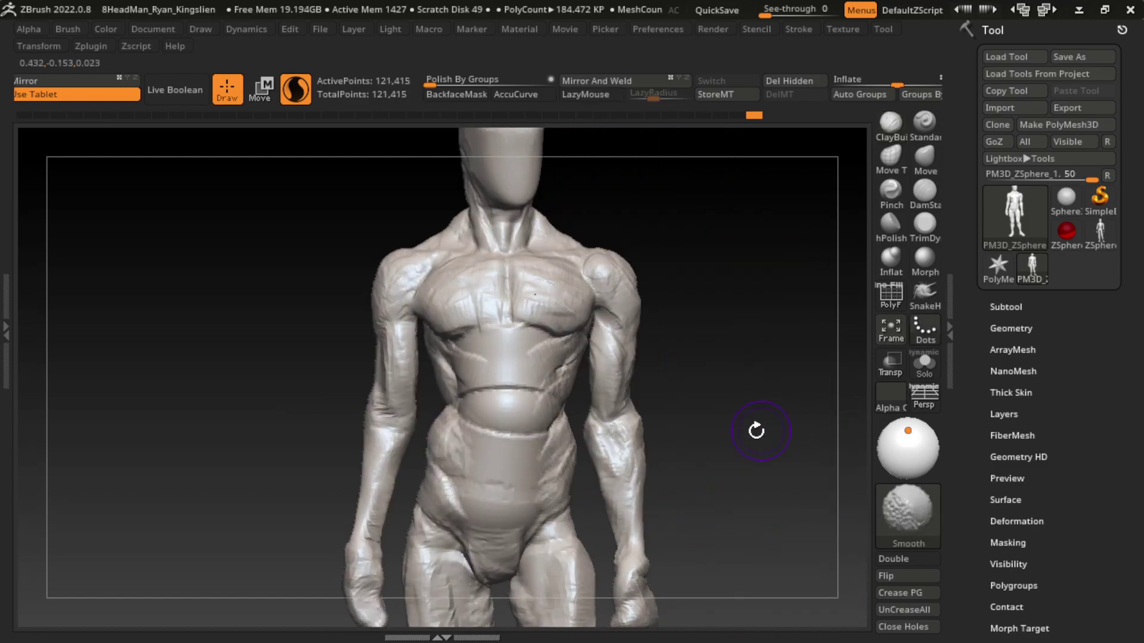
drag(590, 417, 625, 525)
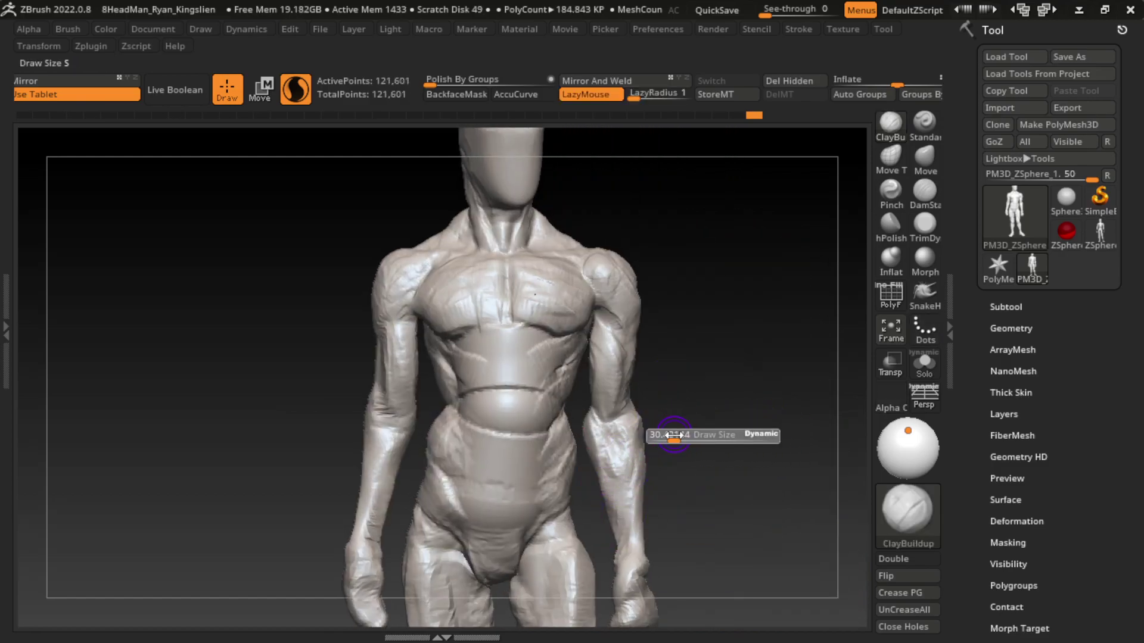
- Carve a DamStandard crease down the length of the forearm
key(b)
key(d)
key(s)
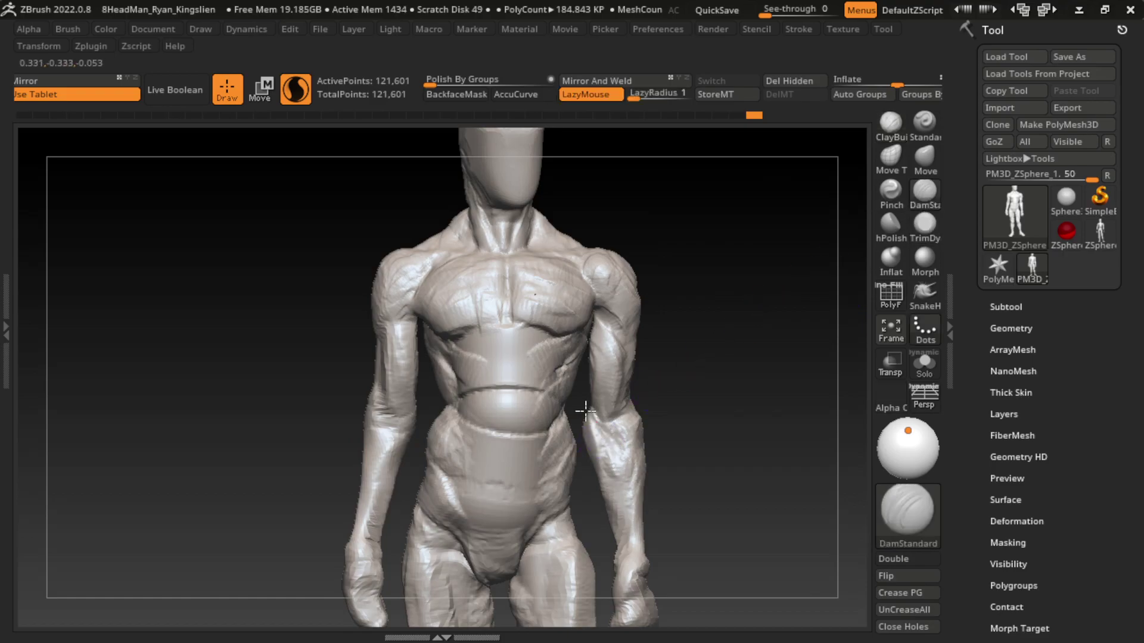
drag(612, 421, 615, 438)
drag(714, 498, 675, 406)
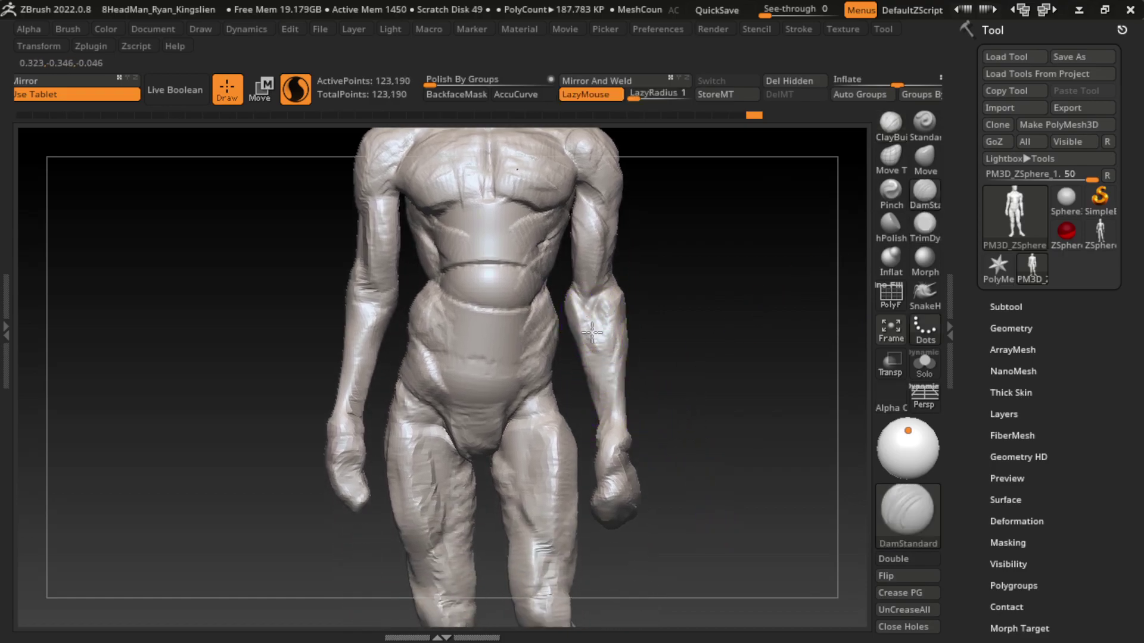
drag(591, 332, 603, 426)
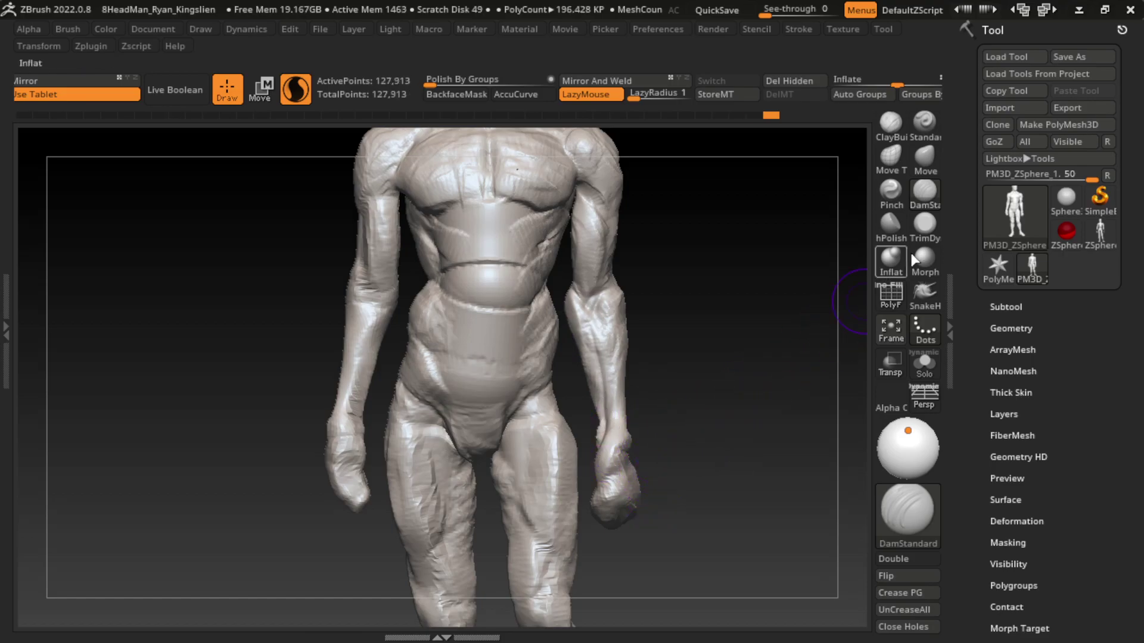
- Flatten the surface of the clenched fist with TrimDynamic
click(927, 233)
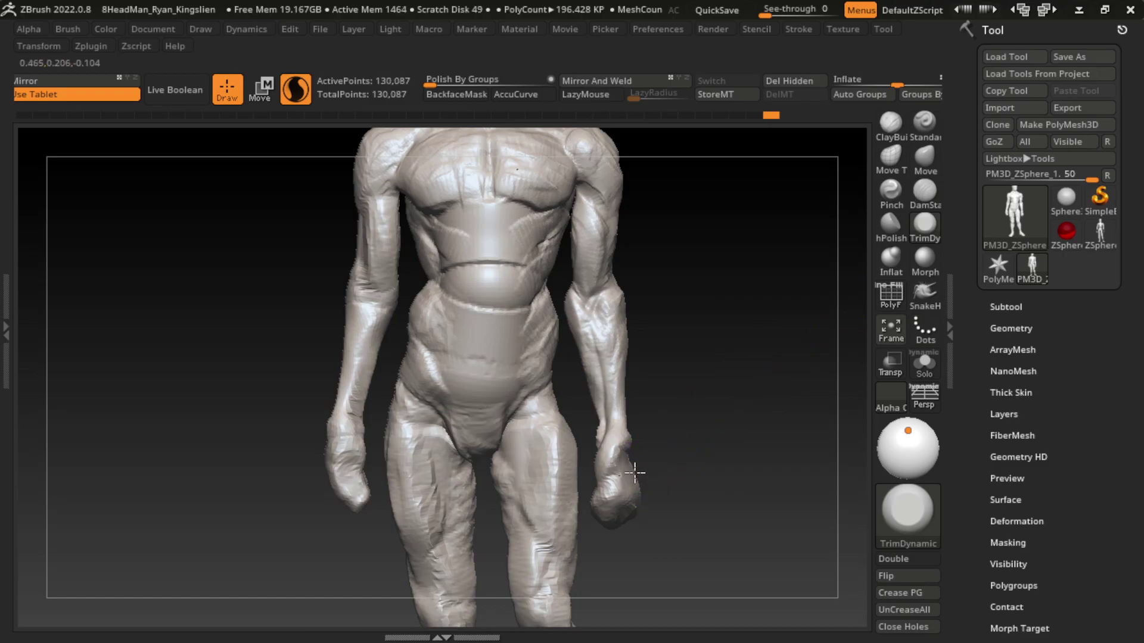
drag(632, 456, 620, 522)
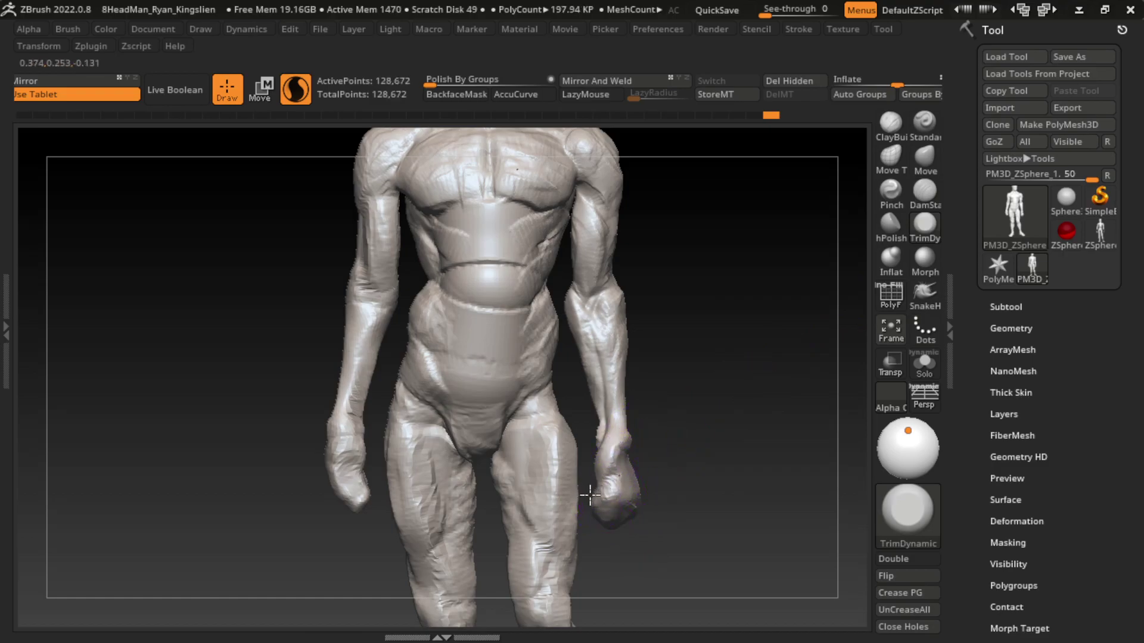
click(890, 122)
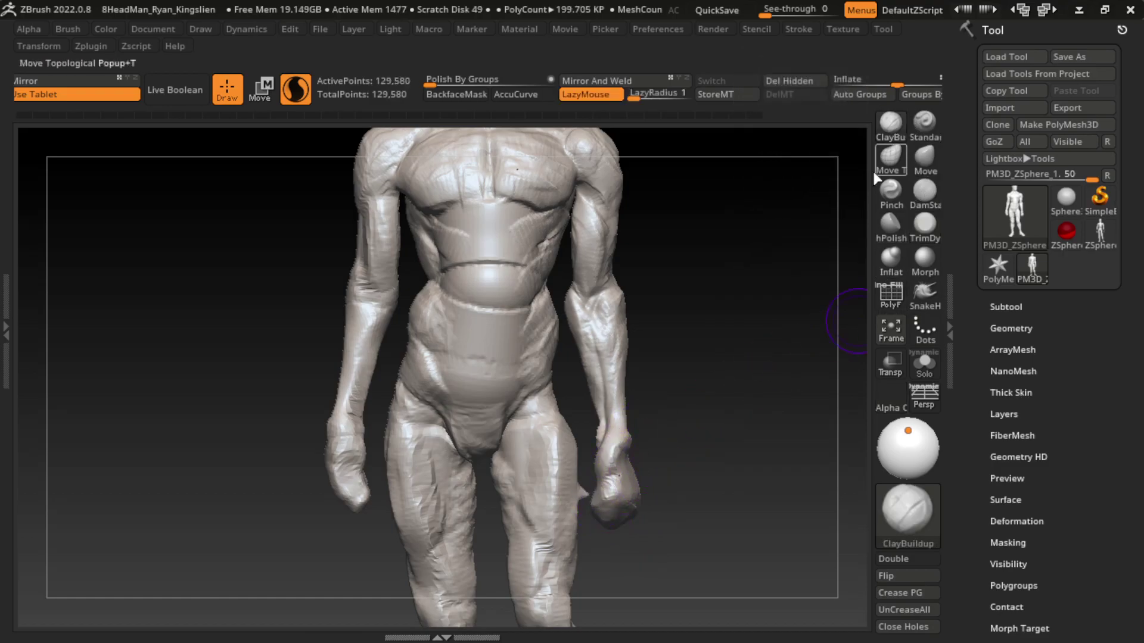
key(s)
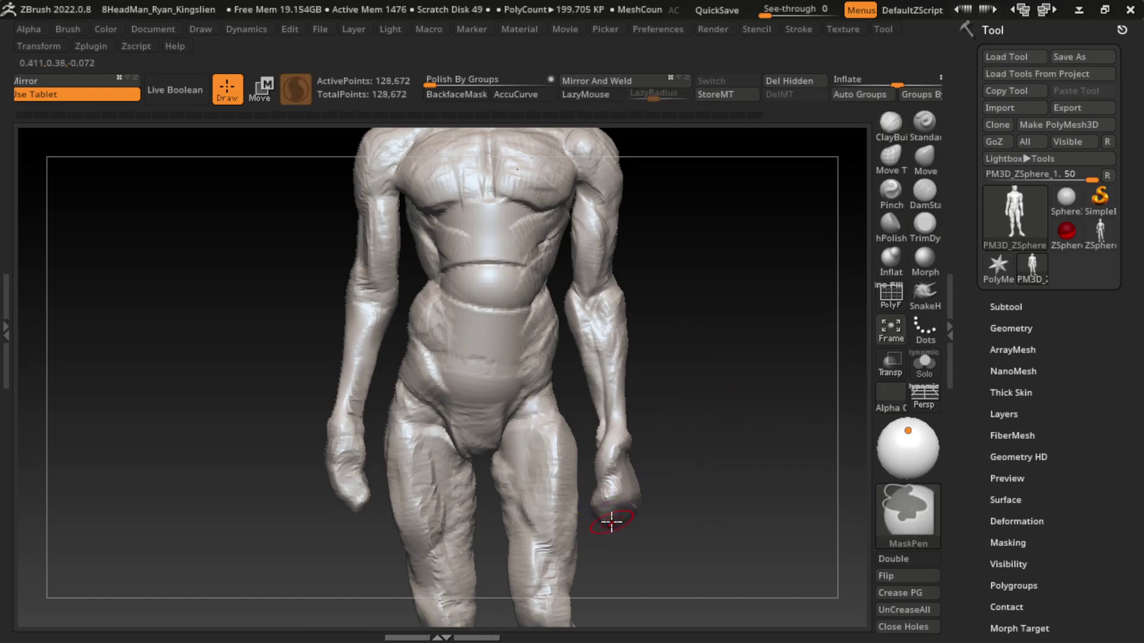
- Mask the hips and legs, then sculpt initial form into the hand with ClayBuildup
mouse_move(368, 432)
ctrl+mouse_down()
mouse_move(459, 525)
mouse_move(590, 598)
ctrl+mouse_up()
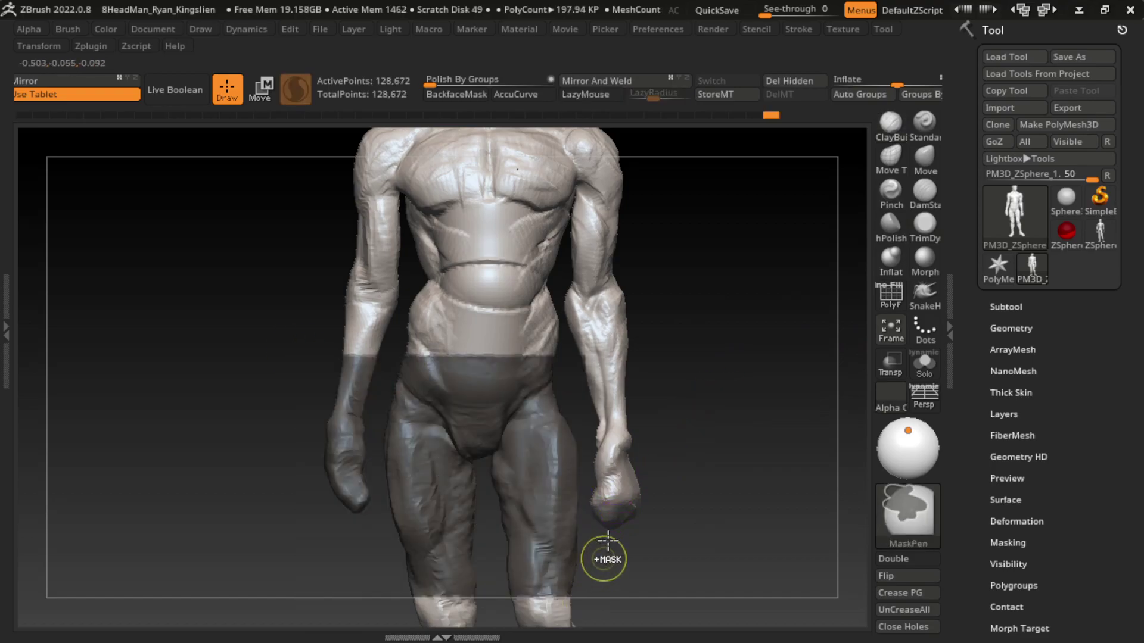
click(924, 122)
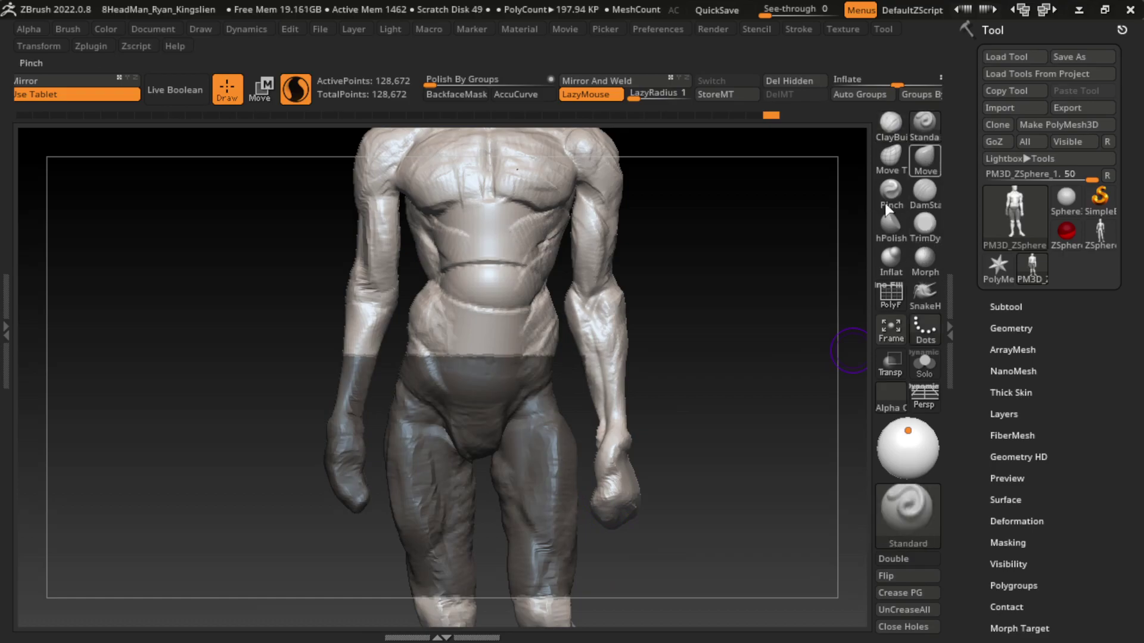
click(924, 156)
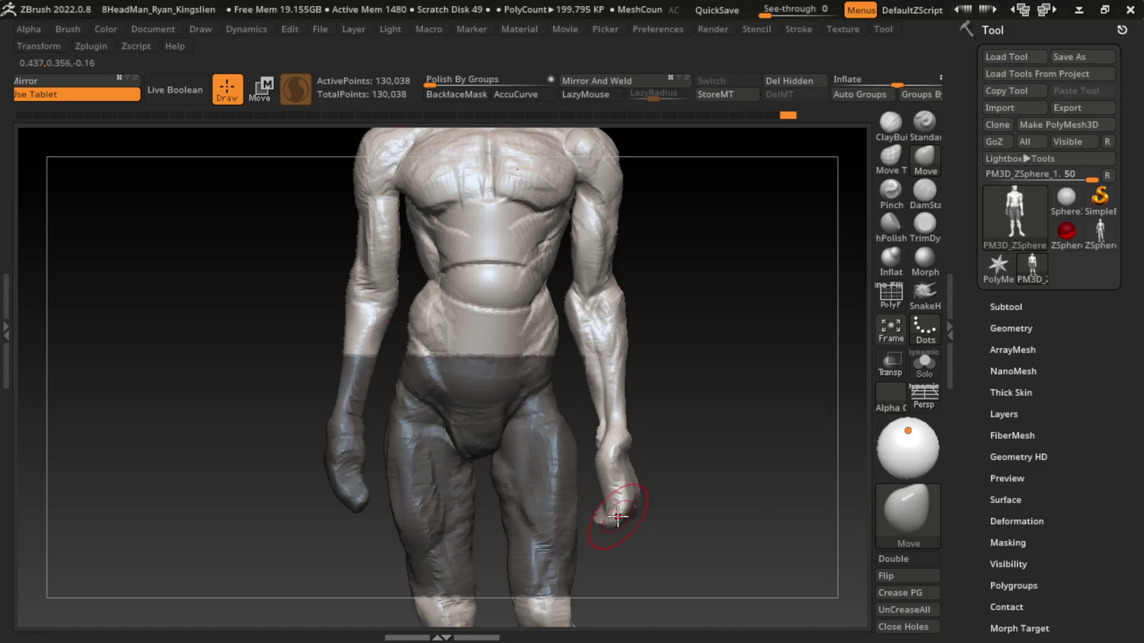
mouse_move(665, 516)
mouse_down()
mouse_move(614, 518)
mouse_move(621, 498)
mouse_move(651, 550)
mouse_move(761, 507)
mouse_up()
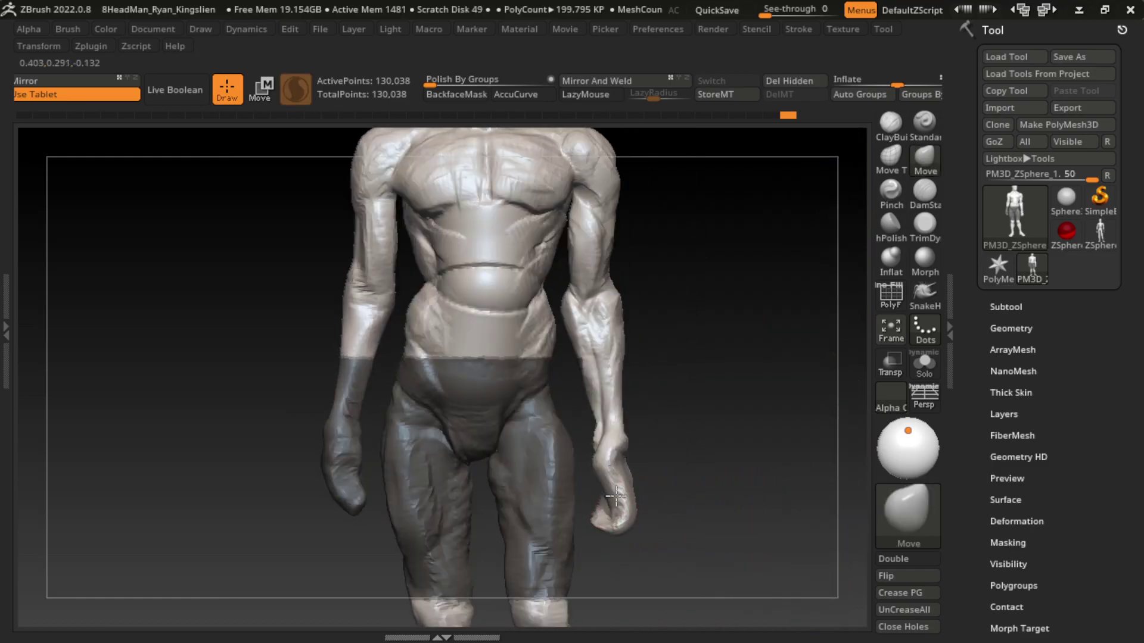
click(890, 122)
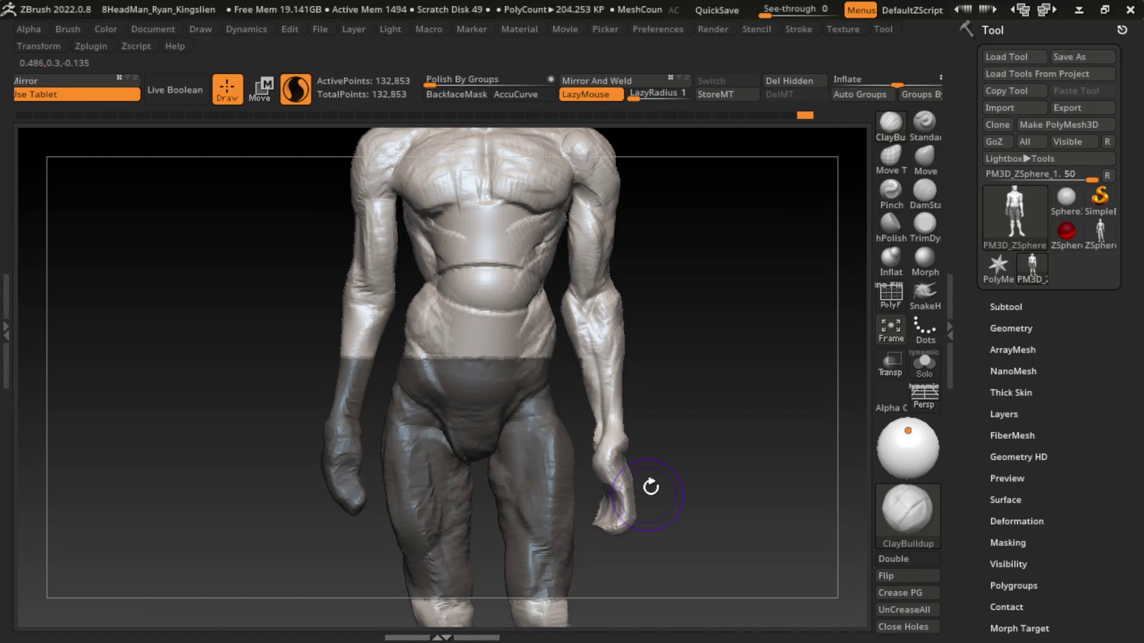
drag(621, 476, 638, 481)
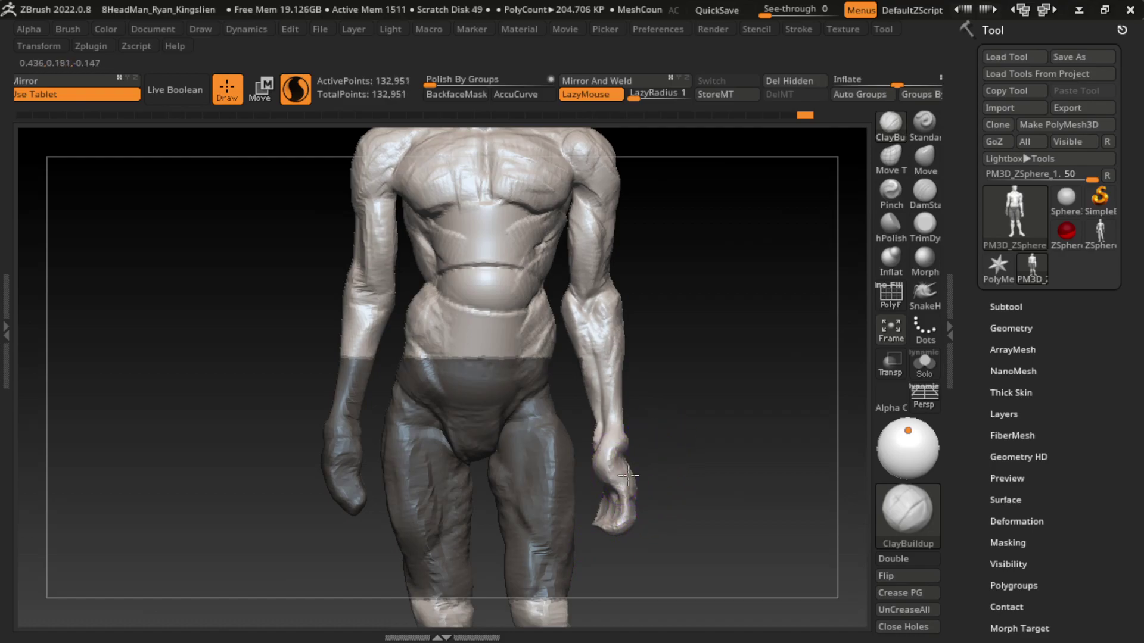
- Undo an accidental transpose change, then build up the fingers with a brush size of about 30
key(w)
key(q)
click(262, 88)
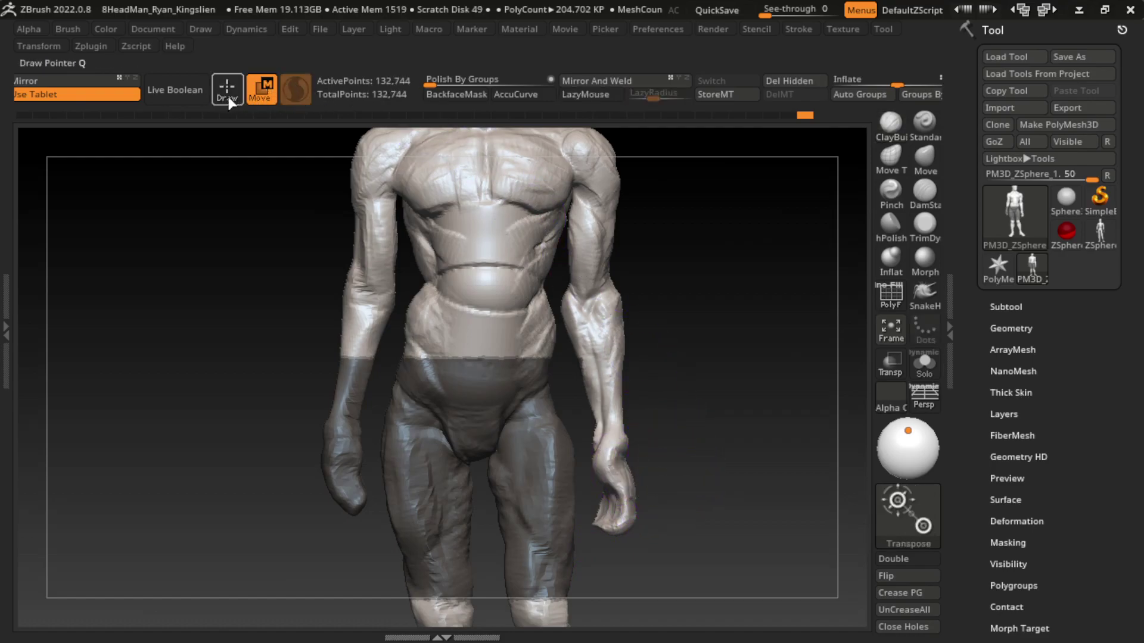
key(q)
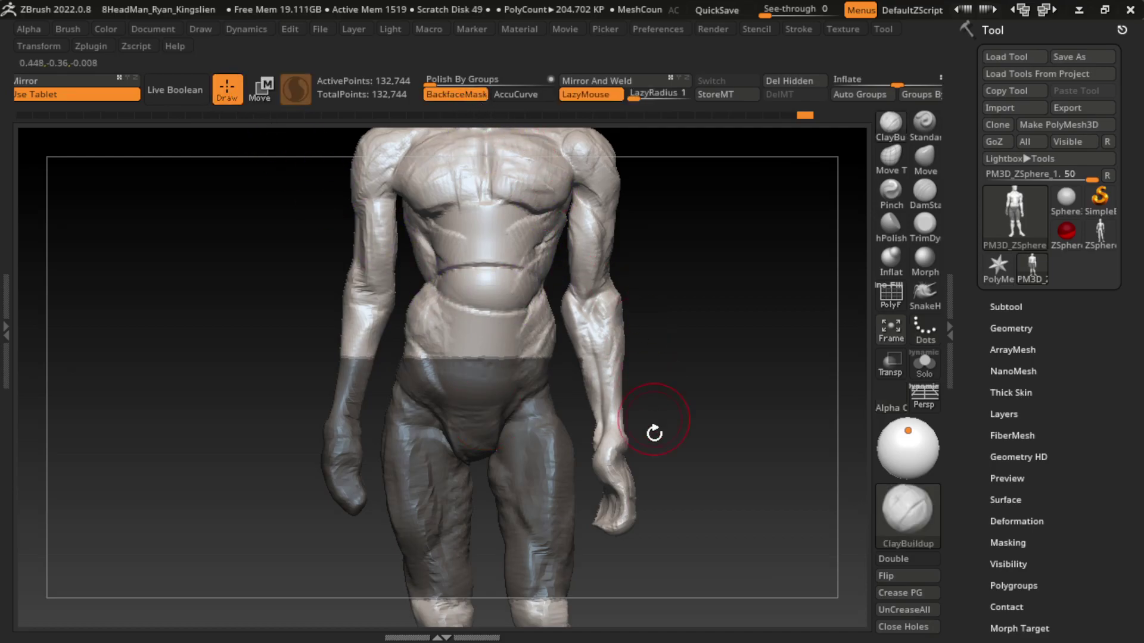
key(ctrl+z)
key(s)
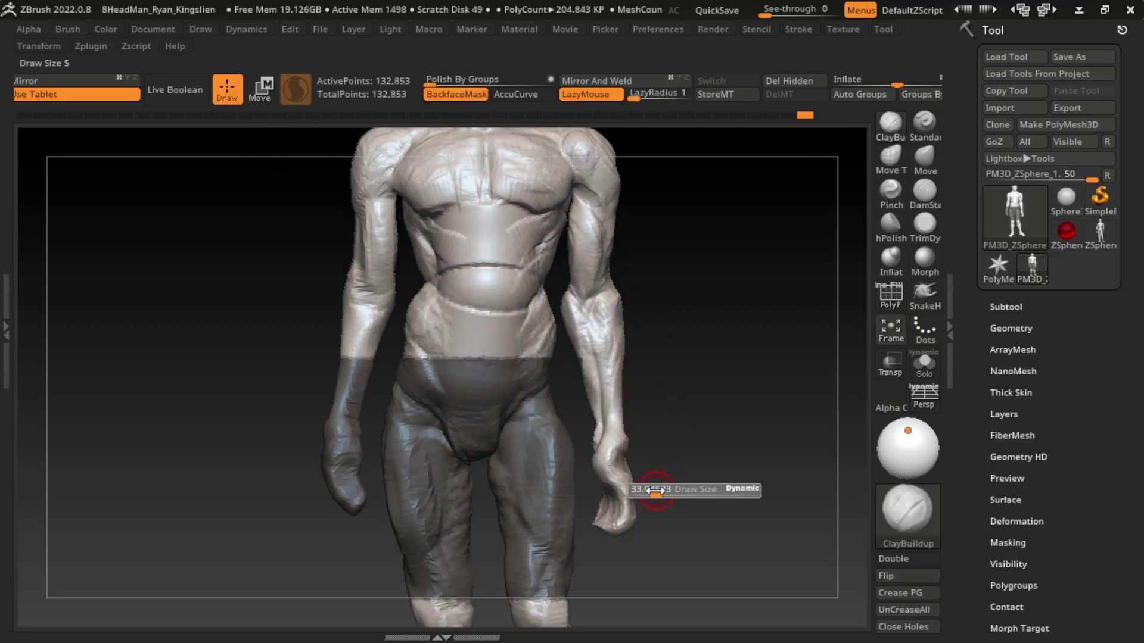
drag(656, 493, 652, 492)
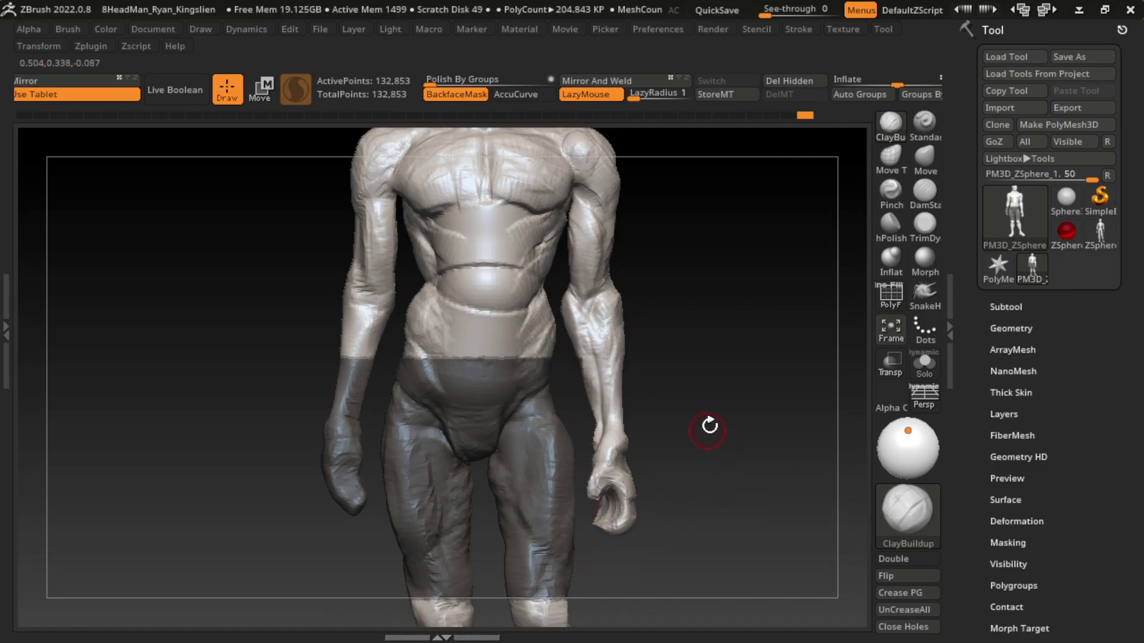
drag(590, 489, 596, 507)
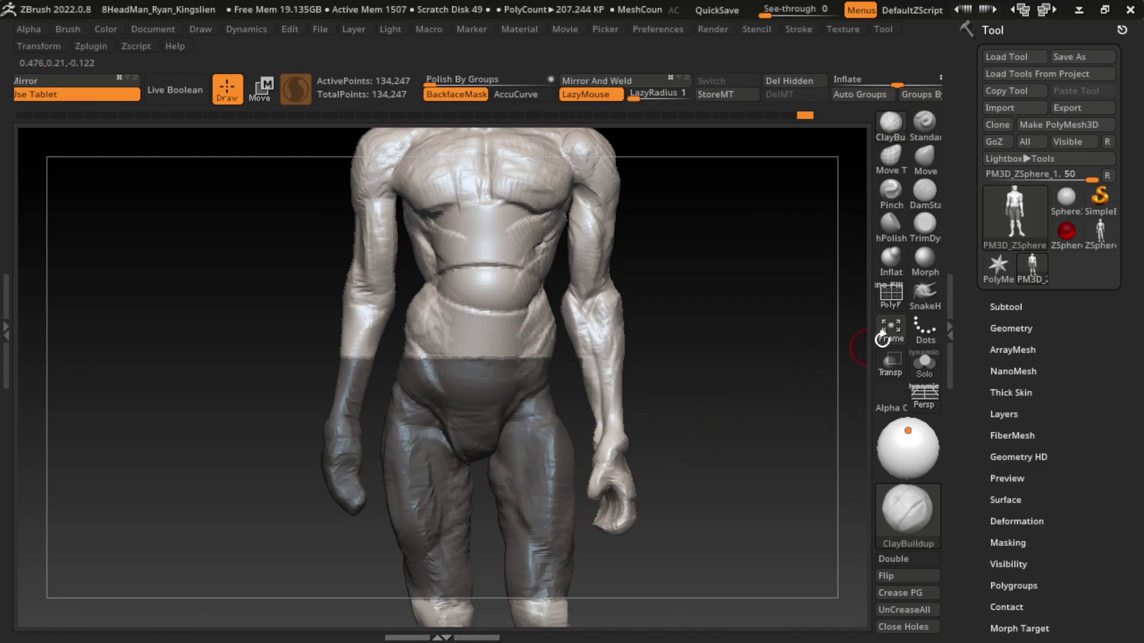
- Smooth the surface of the hand, then select Move Topological
click(925, 159)
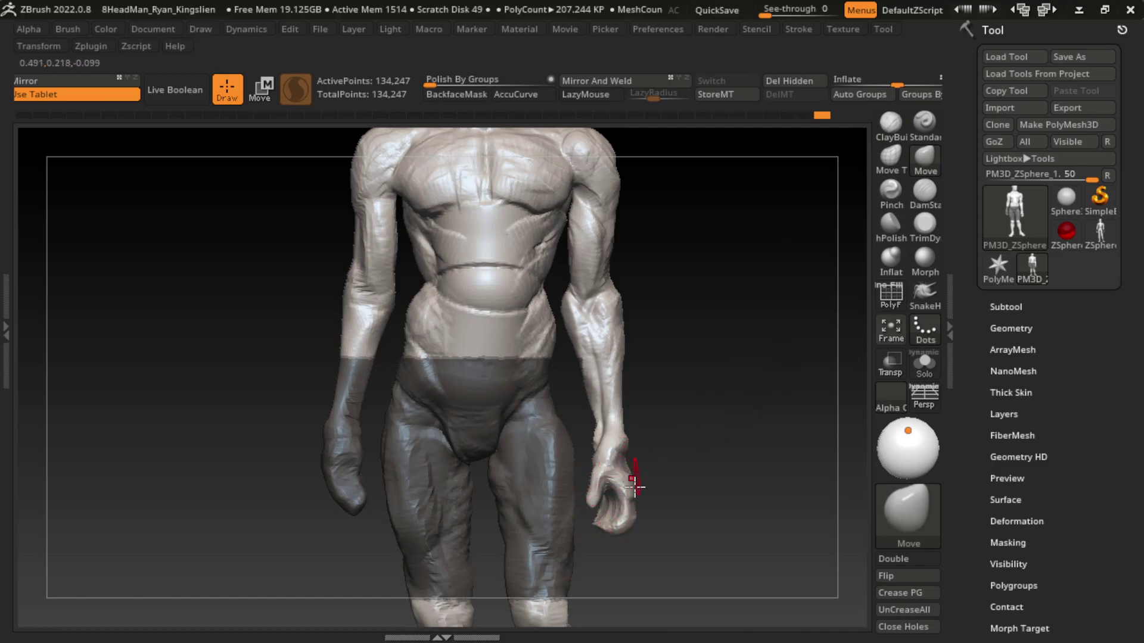
click(890, 124)
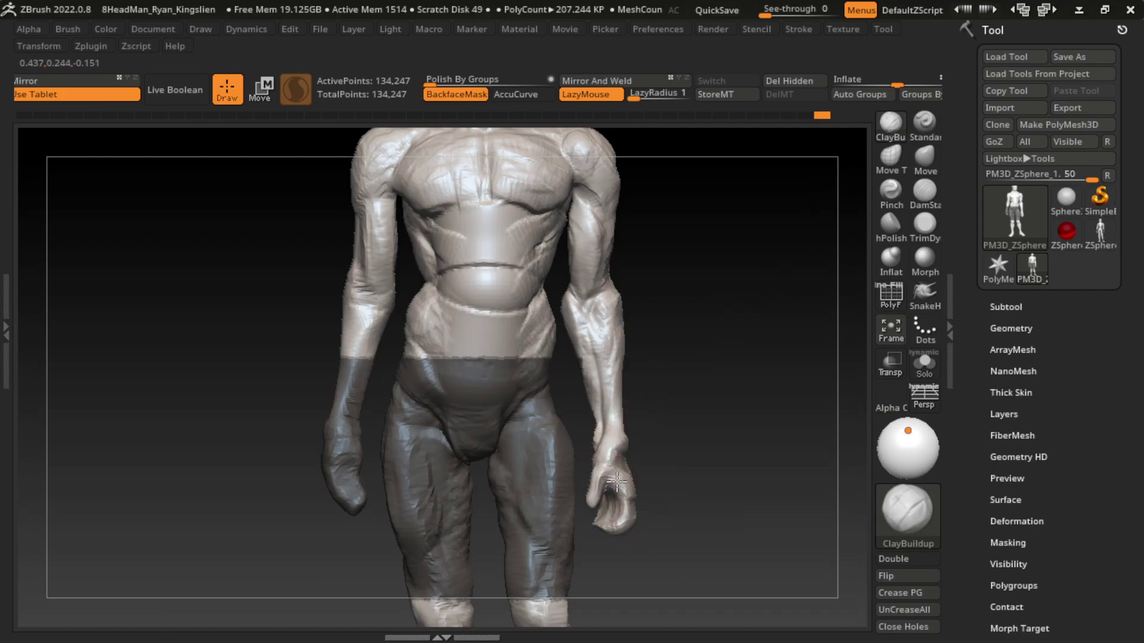
key(shift)
drag(614, 453, 636, 518)
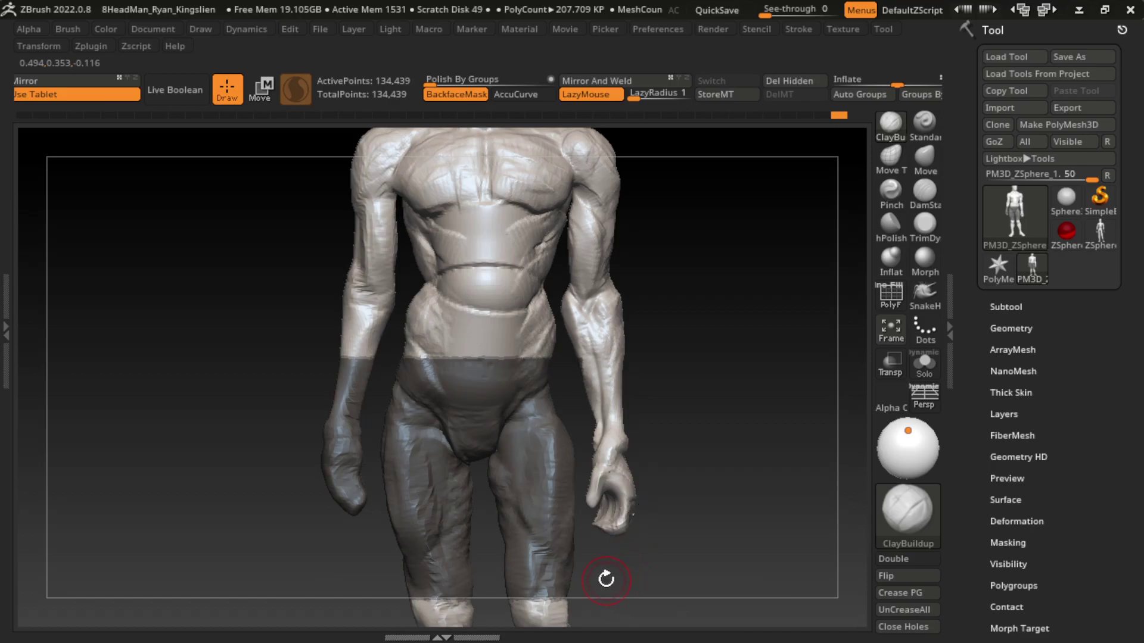
click(891, 156)
drag(600, 553, 601, 553)
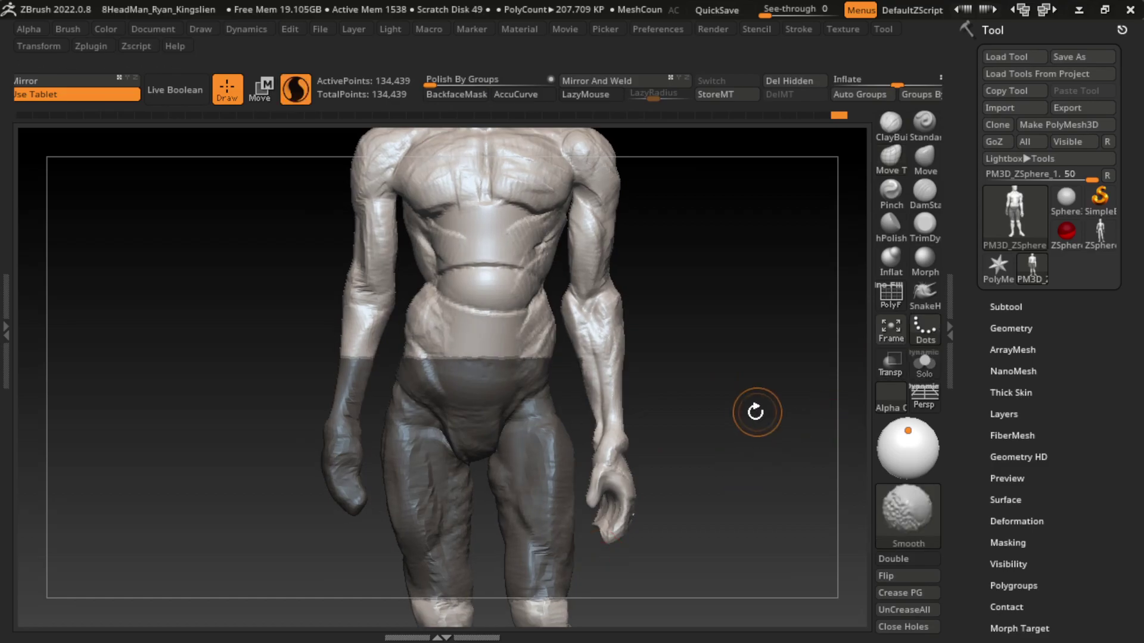
- Clear the lower-body mask and turn off BackfaceMask with ClayBuildup active
key(s)
ctrl+drag(717, 472, 732, 435)
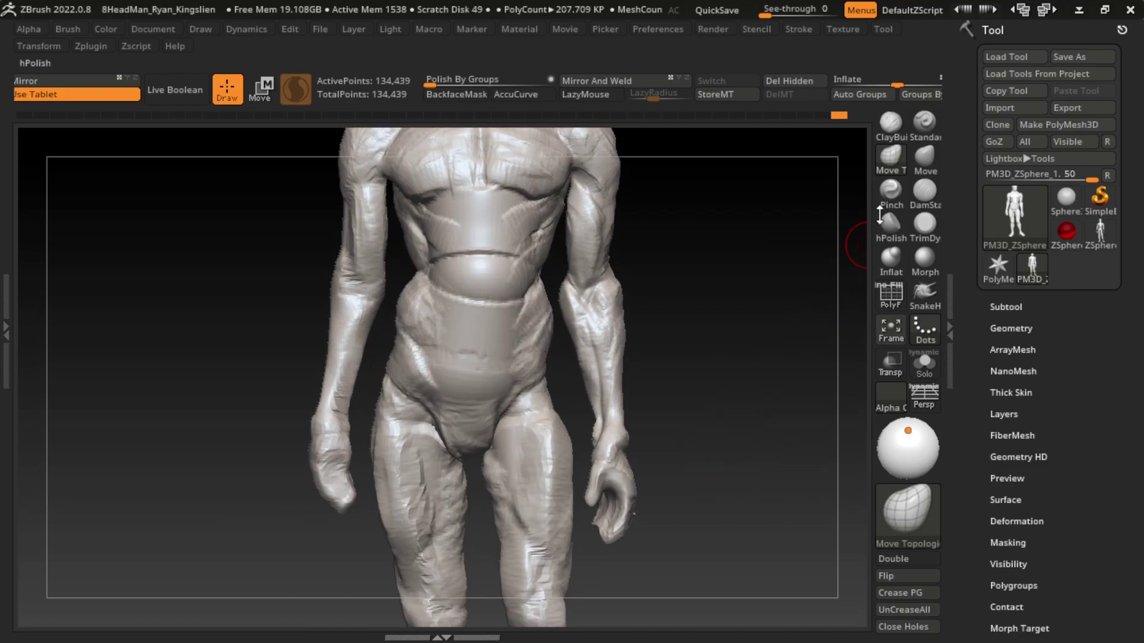
click(891, 122)
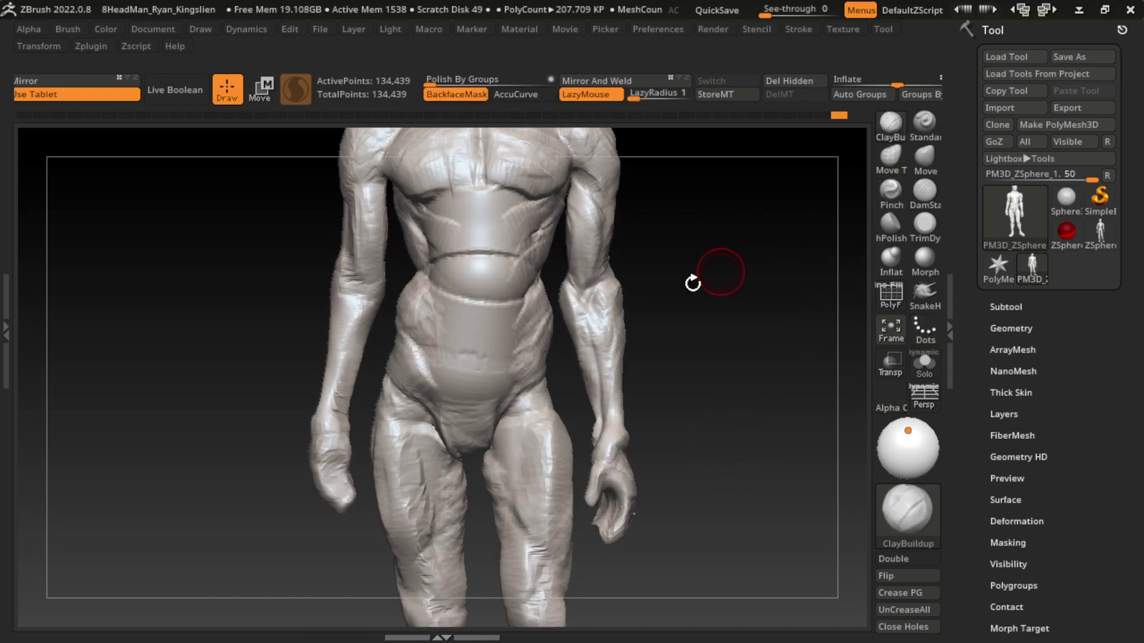
click(456, 94)
key(s)
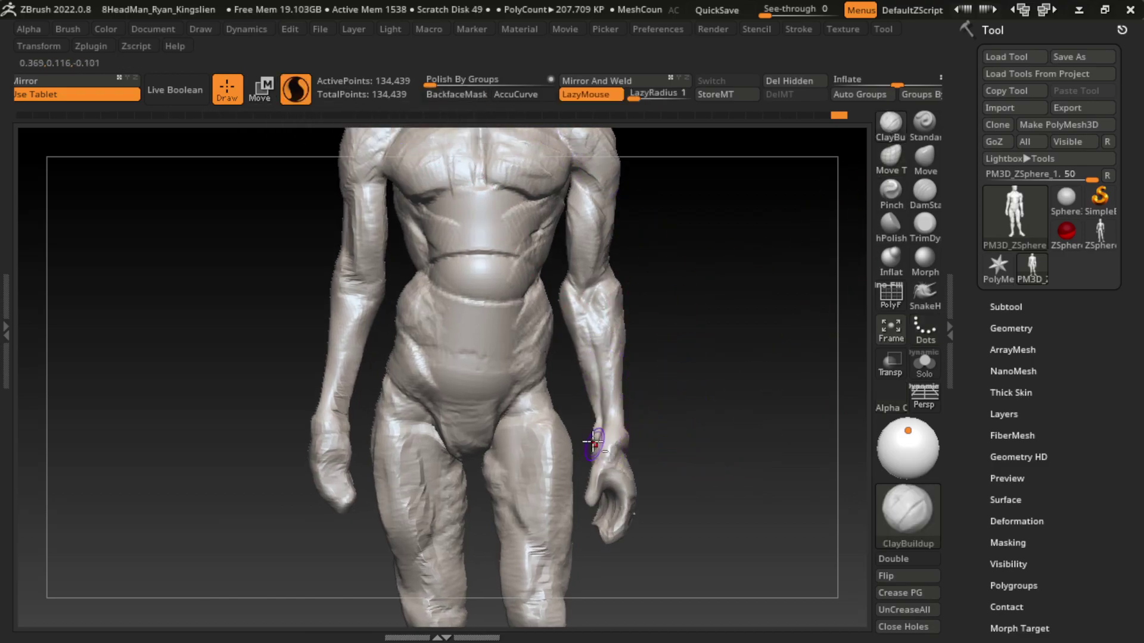
- Build up the wrist, back of the hand and fingers with ClayBuildup
mouse_move(594, 435)
mouse_down()
mouse_move(590, 465)
mouse_move(599, 439)
mouse_up()
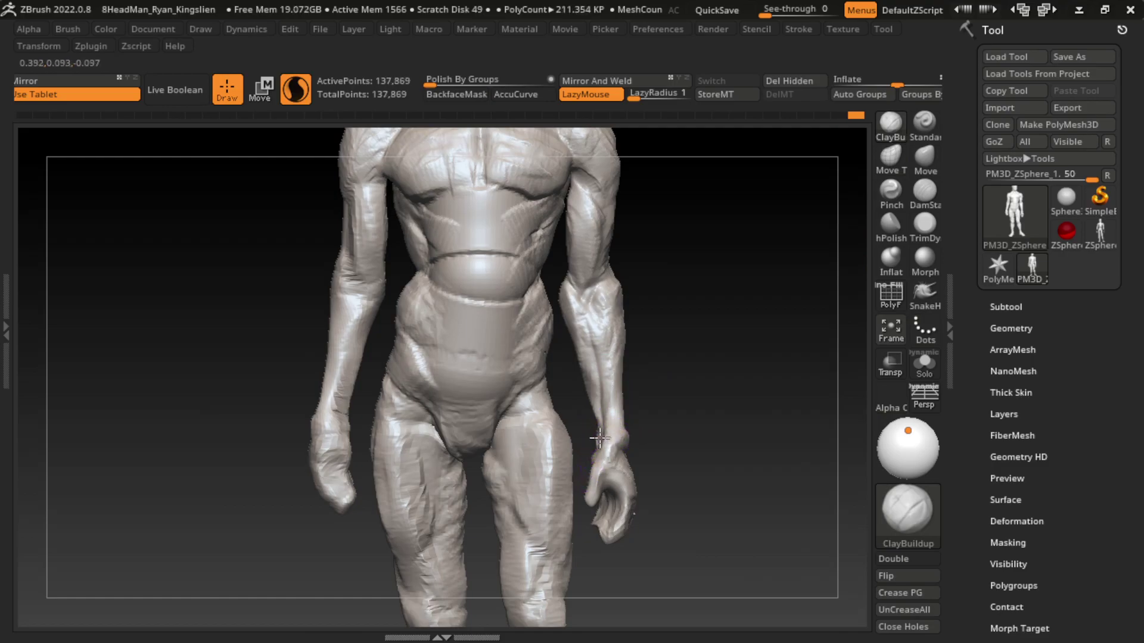
key(ctrl+z)
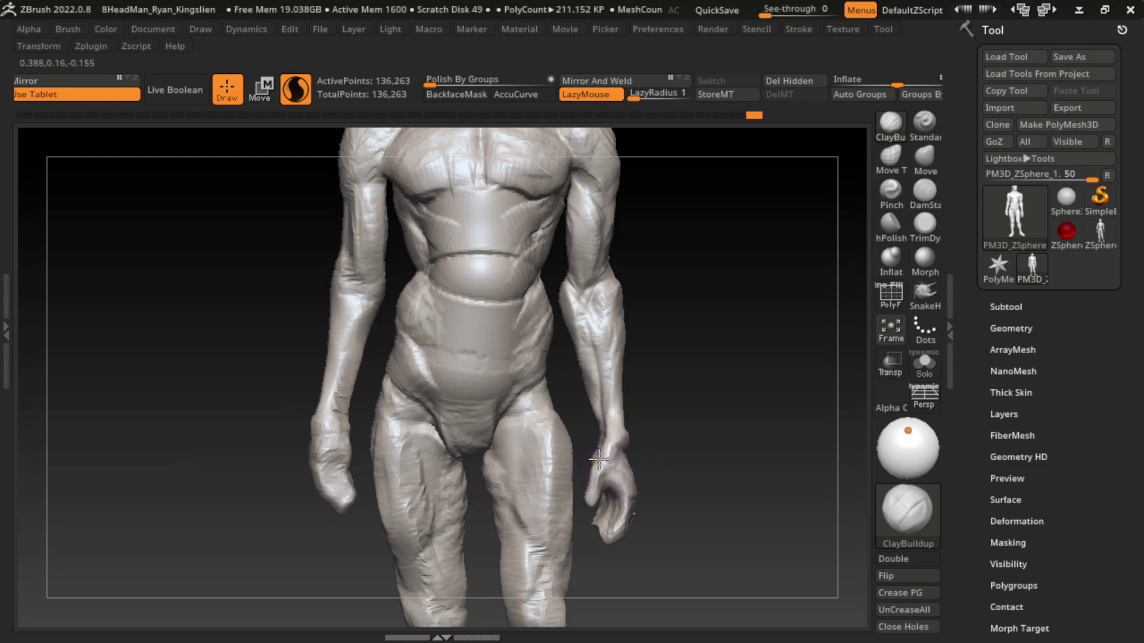
mouse_move(599, 441)
mouse_down()
mouse_move(593, 475)
mouse_move(599, 452)
mouse_up()
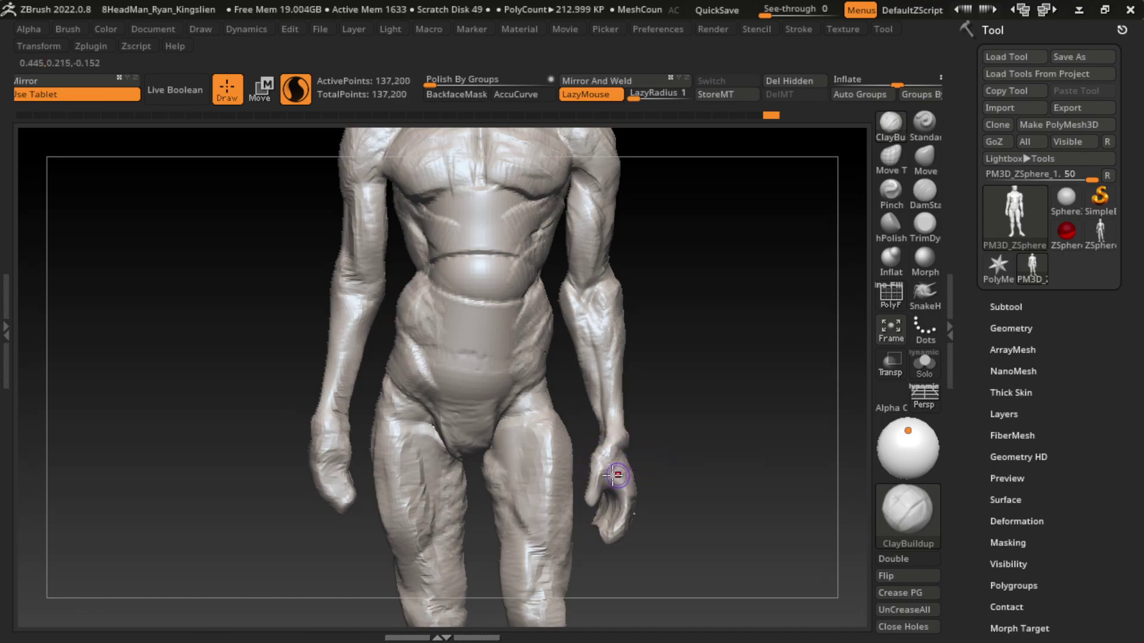
drag(624, 495, 668, 465)
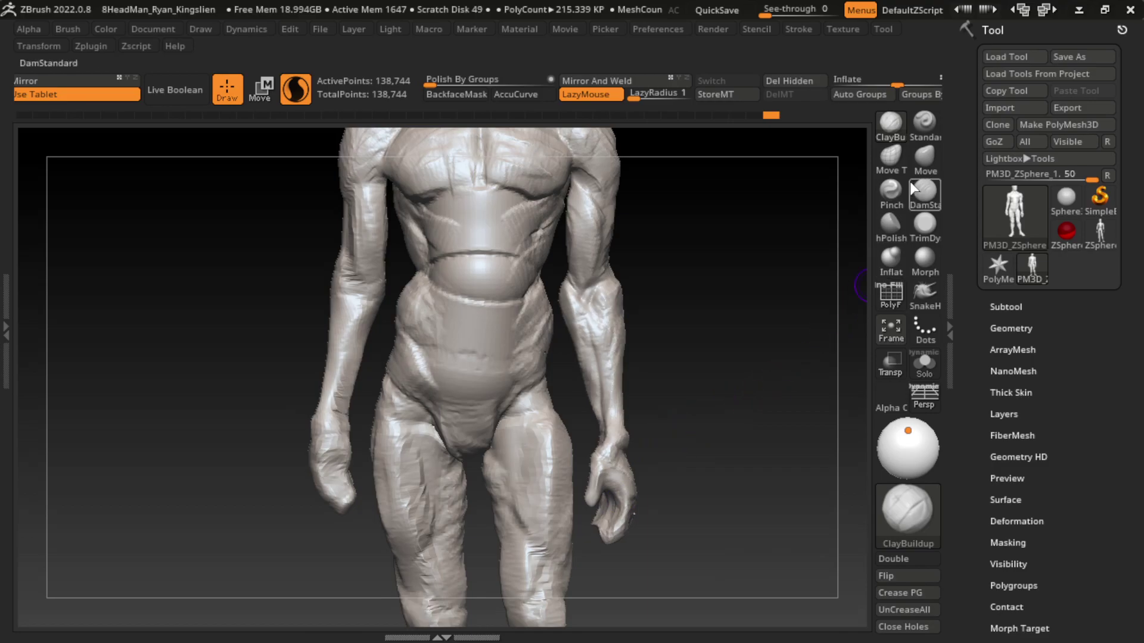
- Nudge the hand into shape with Move Topological
click(891, 156)
drag(609, 503, 624, 508)
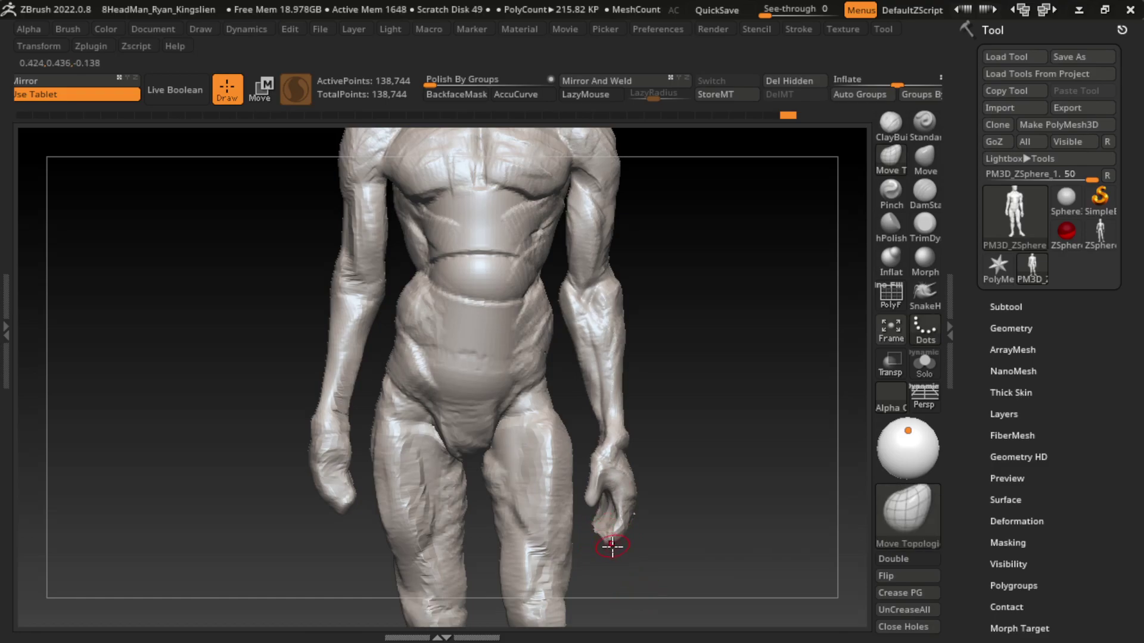
key(b)
key(t)
key(d)
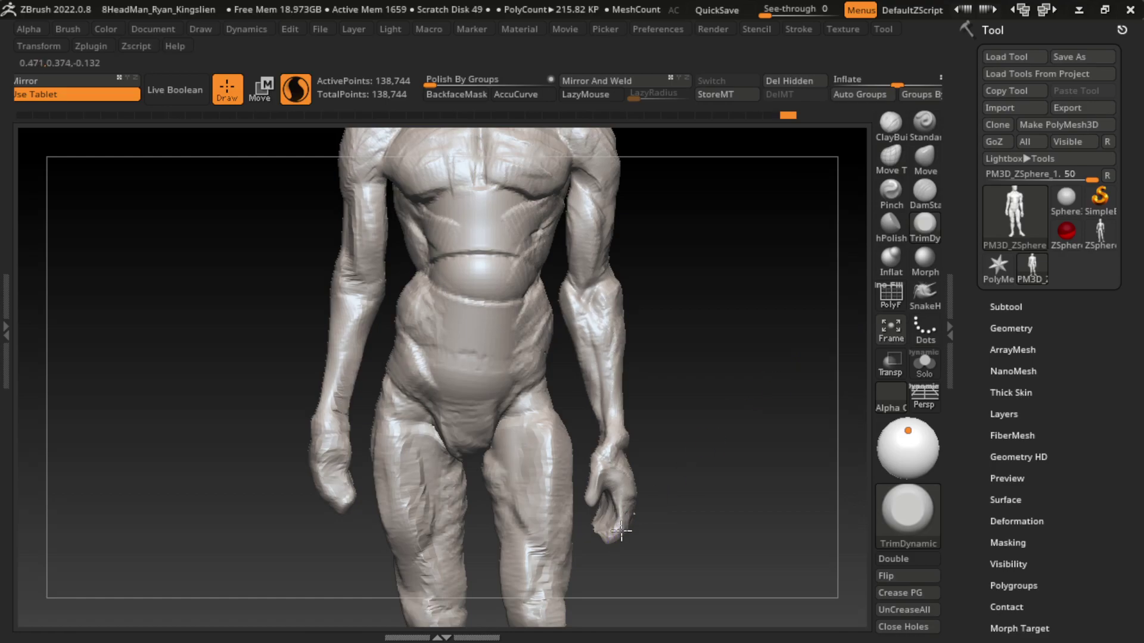
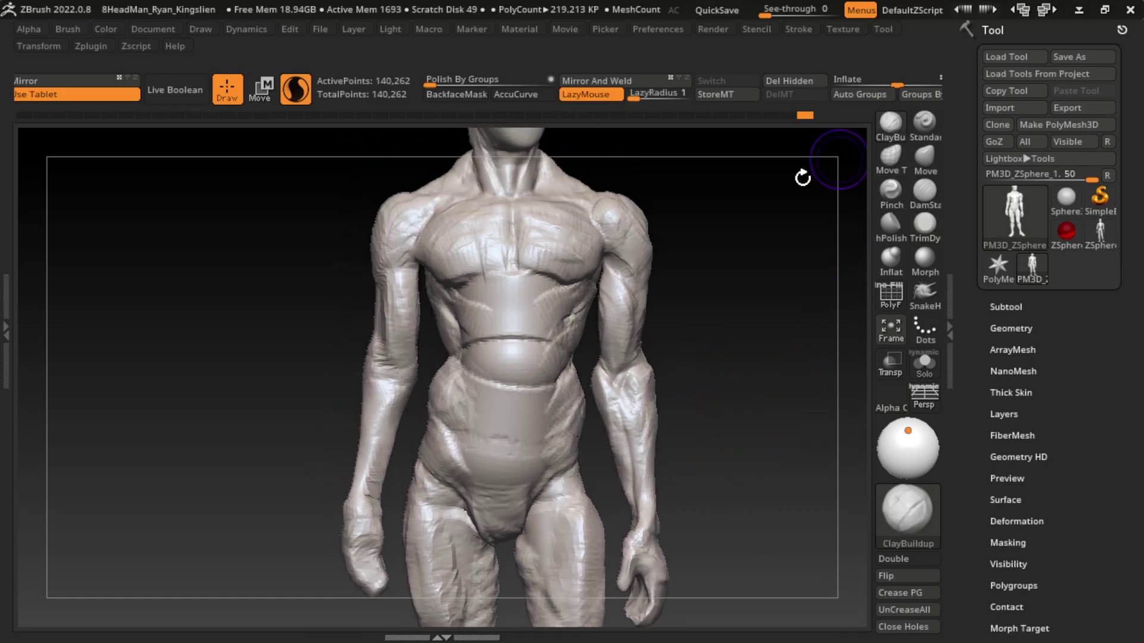
- Build up the inner upper arm and add a small clay stroke on the hip
mouse_move(423, 346)
mouse_down()
mouse_move(418, 270)
mouse_move(403, 409)
mouse_move(387, 309)
mouse_up()
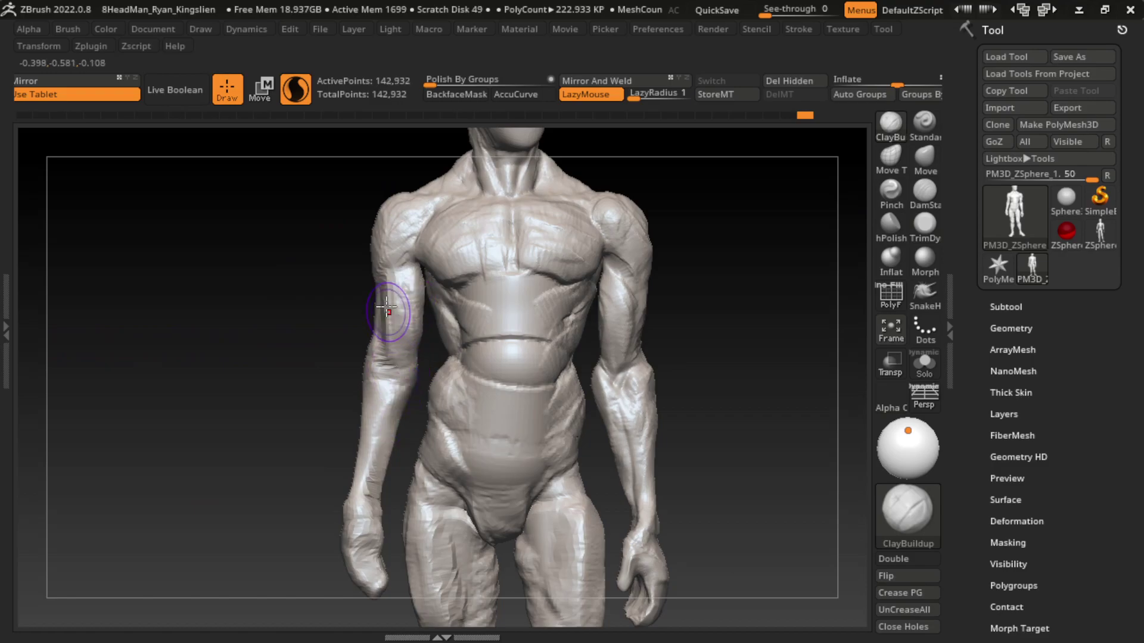
click(925, 191)
key(b)
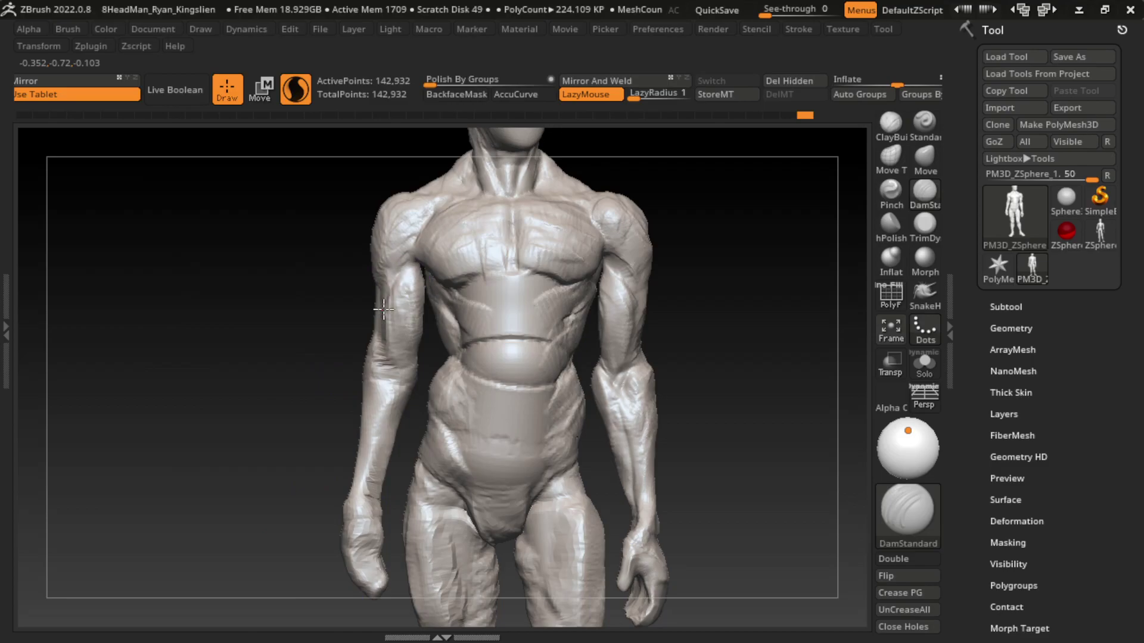
drag(409, 529, 421, 455)
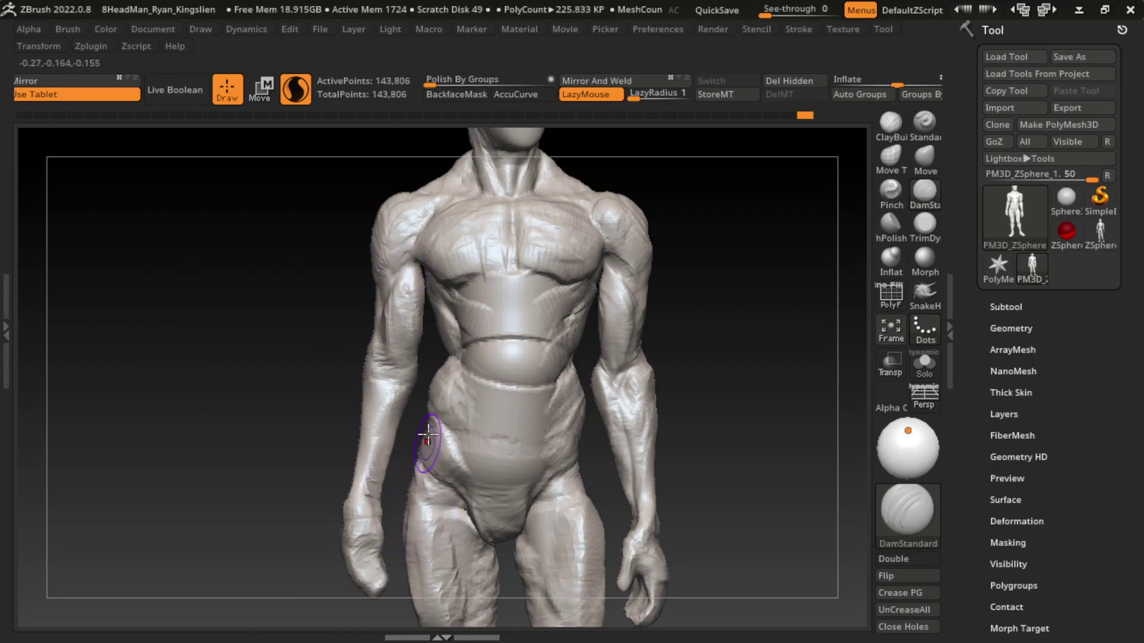
- Add ClayBuildup volume along the length of the left forearm
click(890, 122)
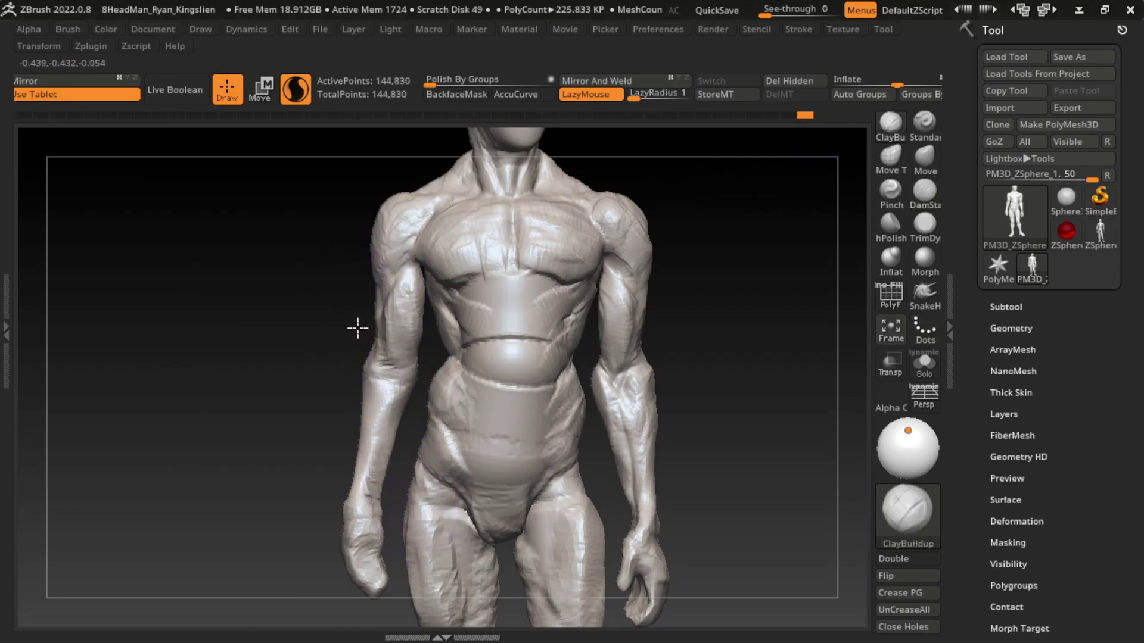
drag(388, 464, 411, 474)
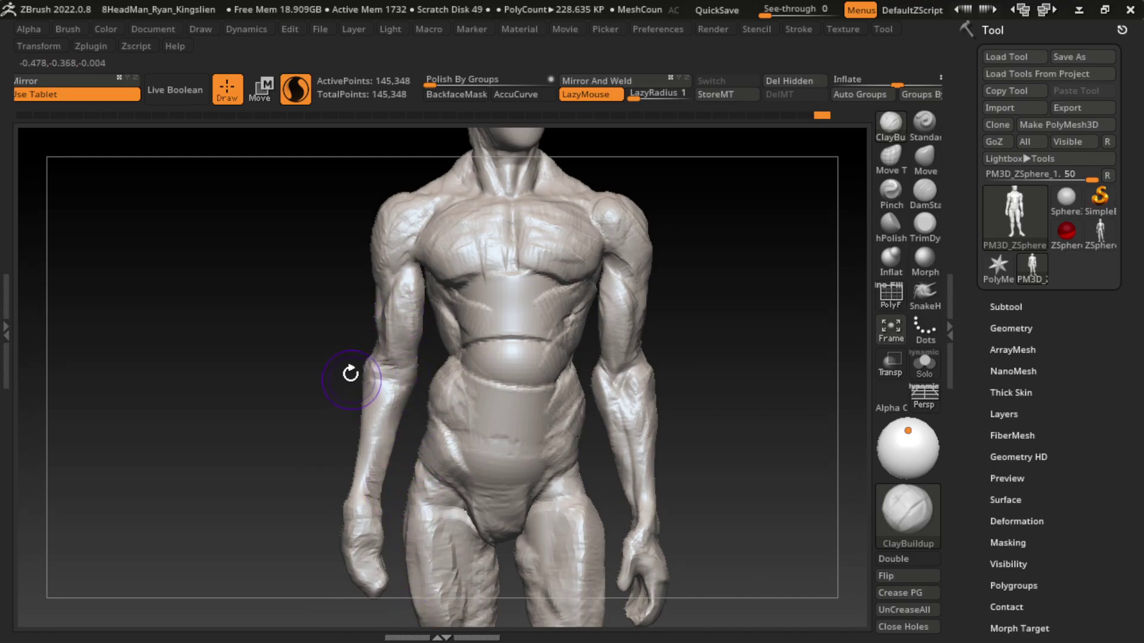
mouse_move(358, 350)
mouse_down()
mouse_move(352, 395)
mouse_move(372, 411)
mouse_up()
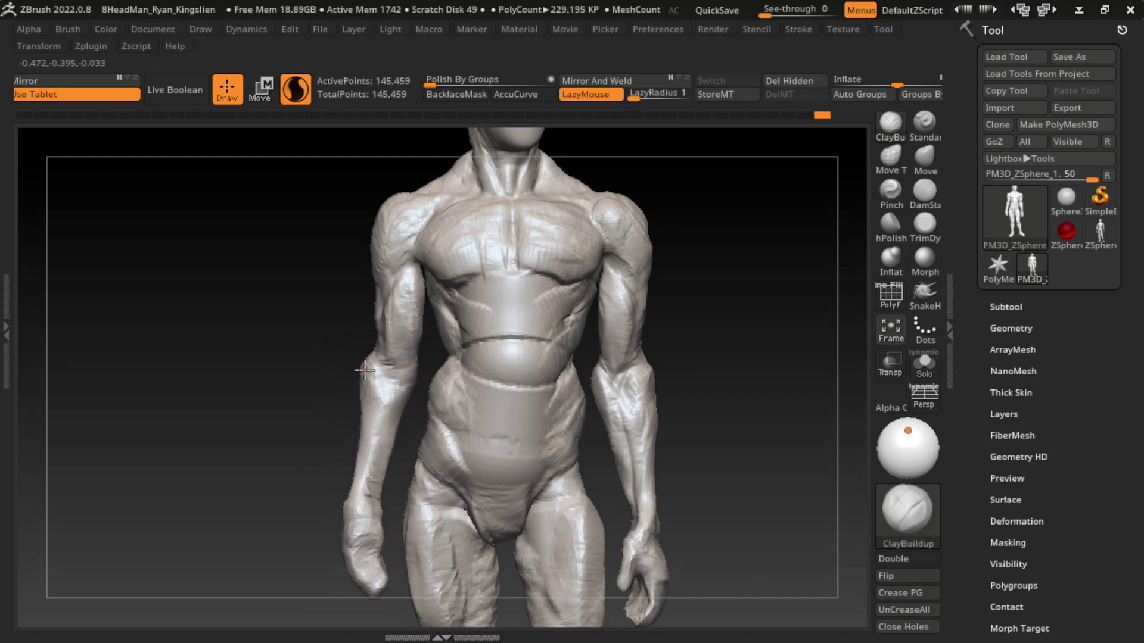
drag(420, 345, 376, 375)
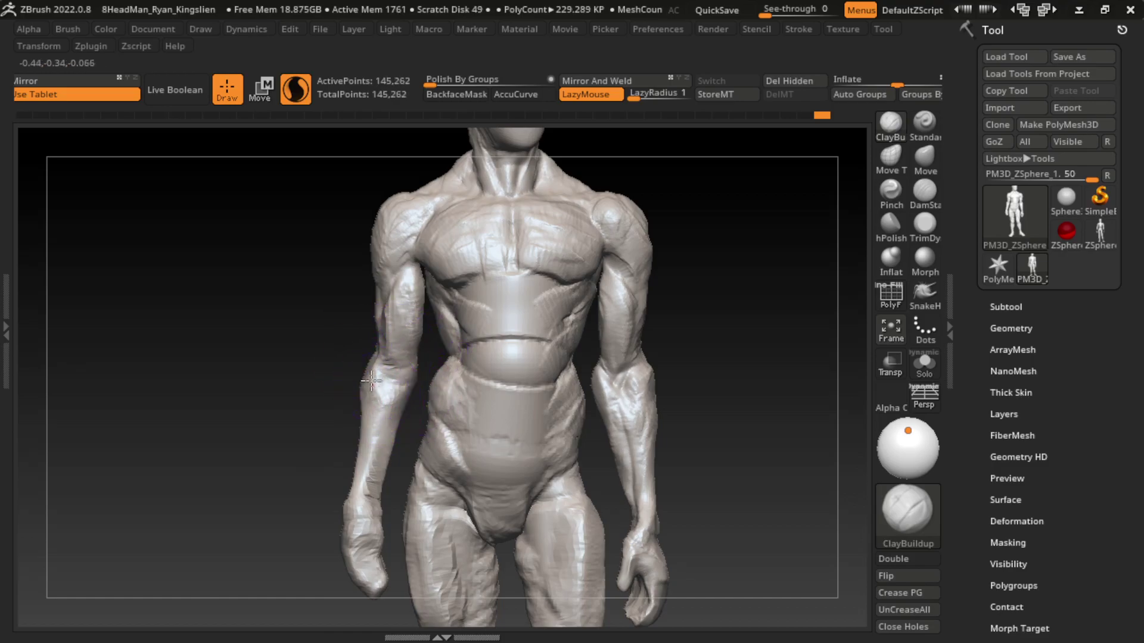
mouse_move(380, 485)
mouse_down()
mouse_move(424, 384)
mouse_move(410, 374)
mouse_move(384, 376)
mouse_move(396, 452)
mouse_up()
- Briefly pick DamStandard, then pile more clay mass onto the left forearm
key(b)
key(d)
key(s)
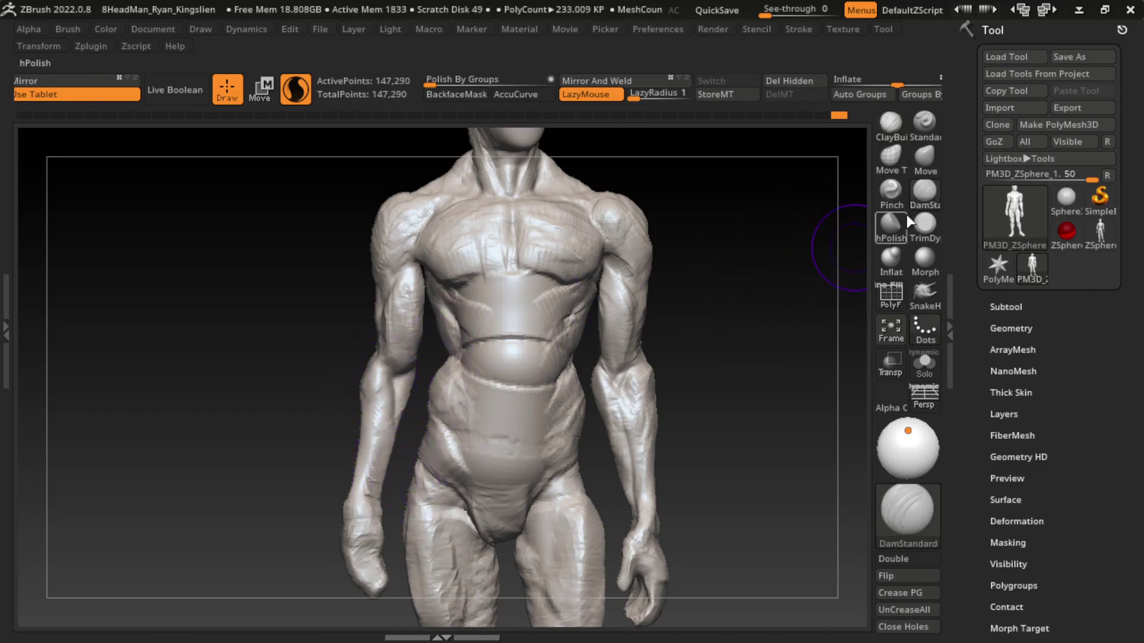
click(890, 123)
drag(420, 366, 383, 485)
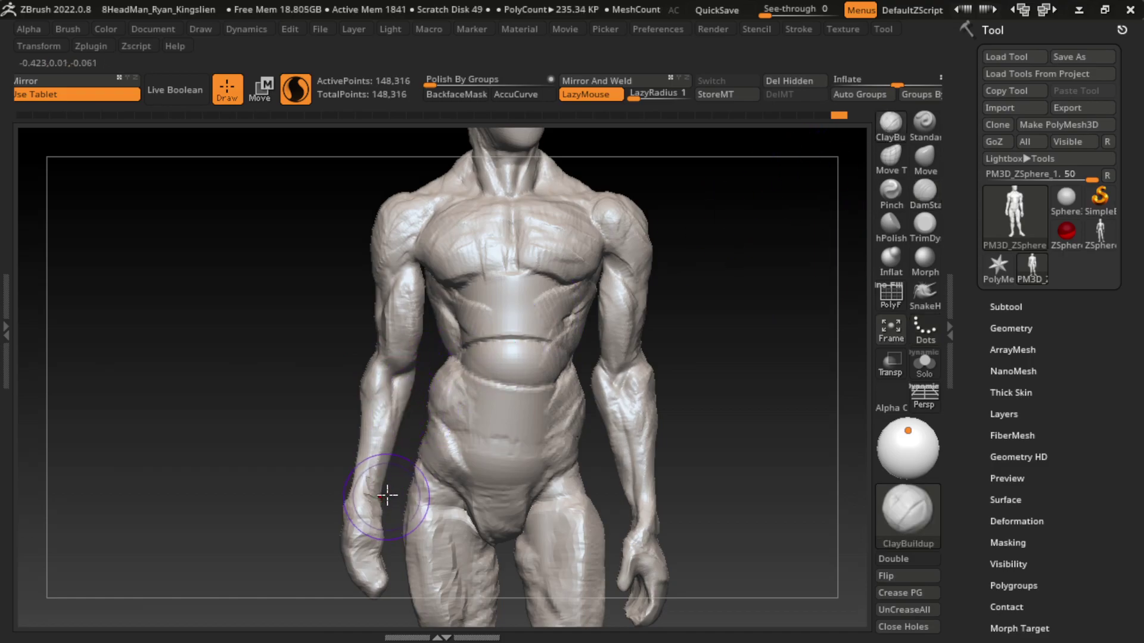
drag(396, 420, 390, 482)
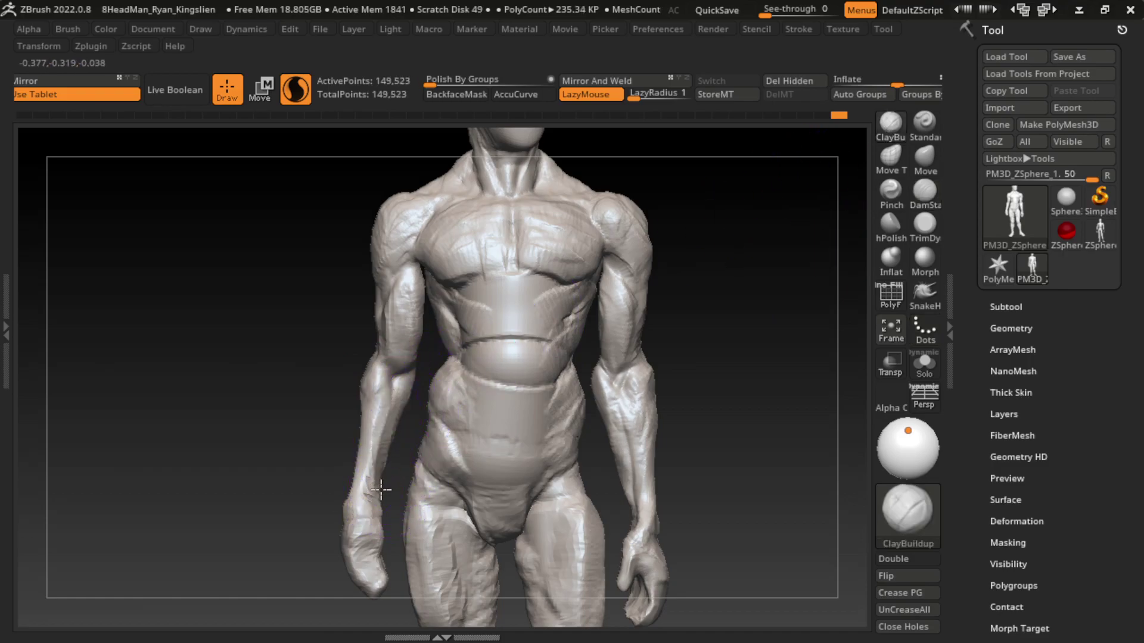
drag(387, 406, 387, 466)
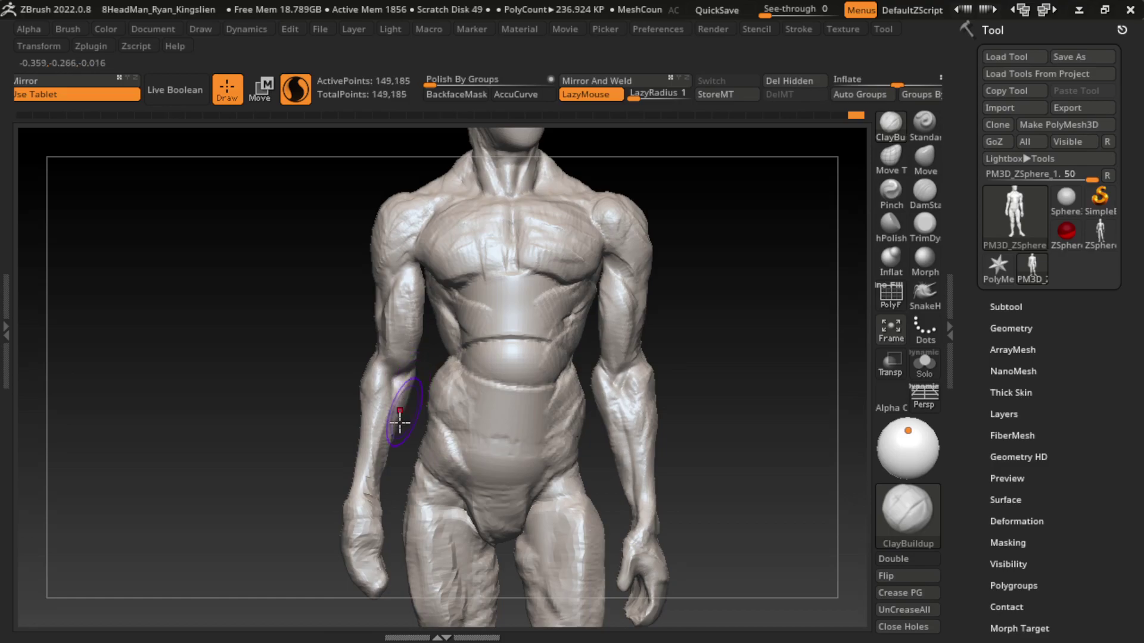
- Refine the forearm surface and rough out the left hand and wrist
mouse_move(357, 395)
mouse_down()
mouse_move(340, 467)
mouse_move(373, 458)
mouse_move(358, 387)
mouse_move(357, 467)
mouse_move(383, 536)
mouse_up()
drag(685, 435, 671, 390)
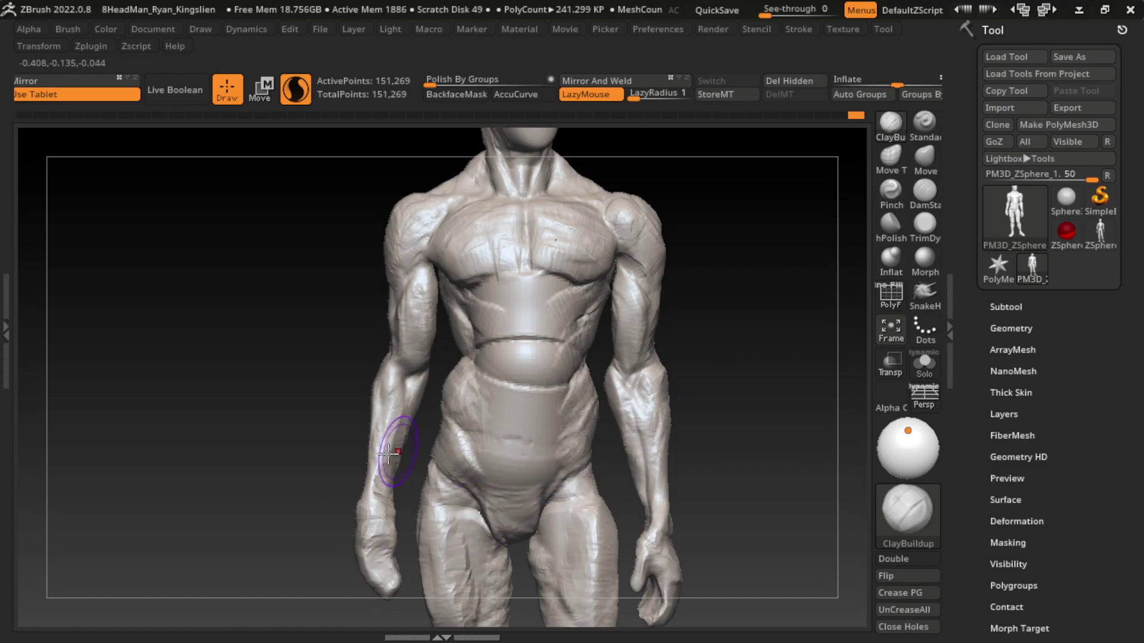
mouse_move(388, 459)
mouse_down()
mouse_move(391, 553)
mouse_move(378, 536)
mouse_up()
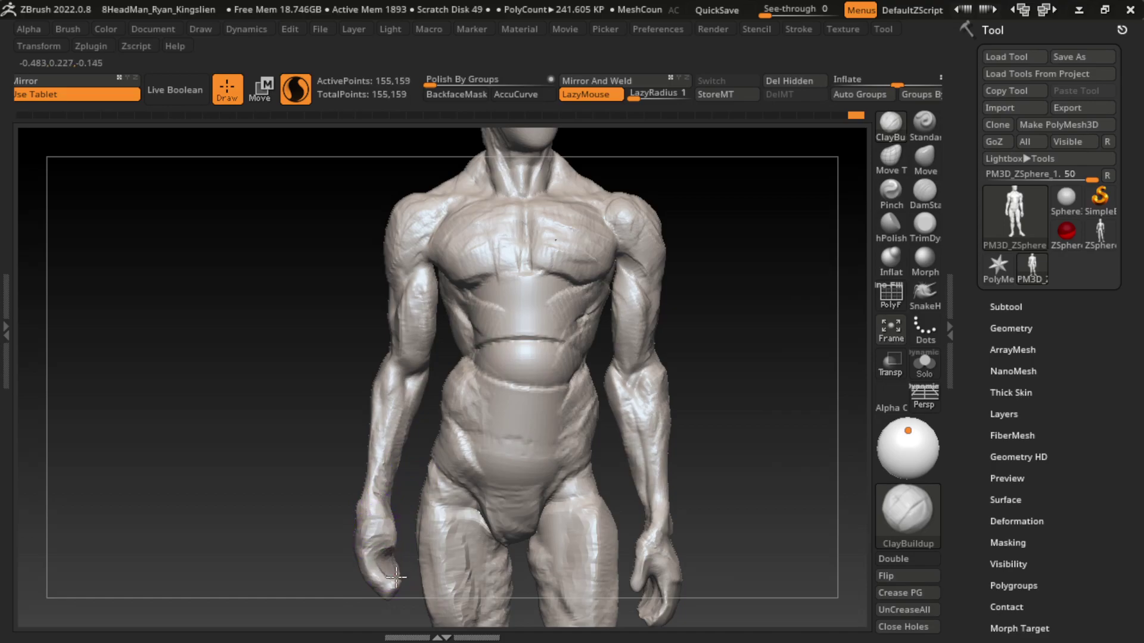
drag(399, 578, 402, 583)
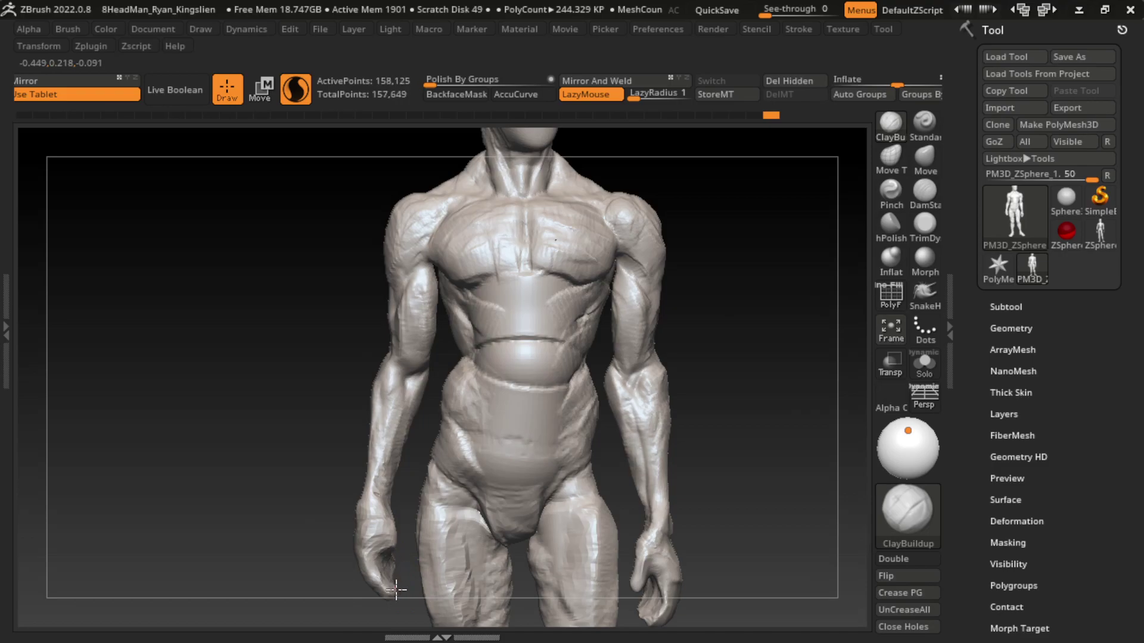
drag(397, 590, 395, 549)
mouse_move(385, 596)
mouse_down()
mouse_move(394, 549)
mouse_move(411, 572)
mouse_up()
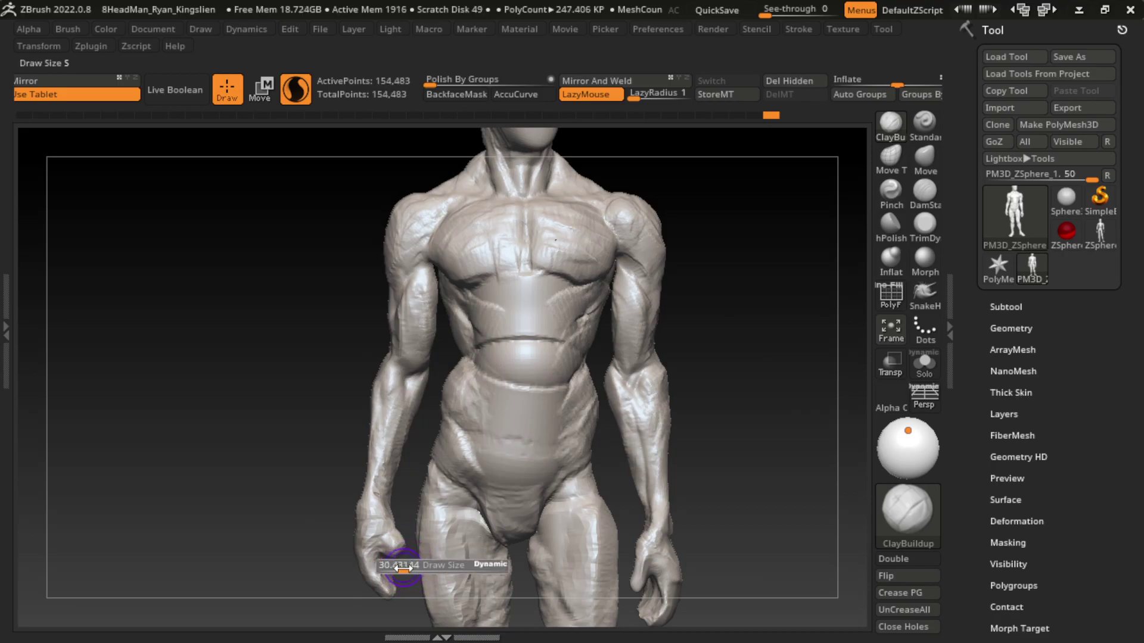
click(925, 292)
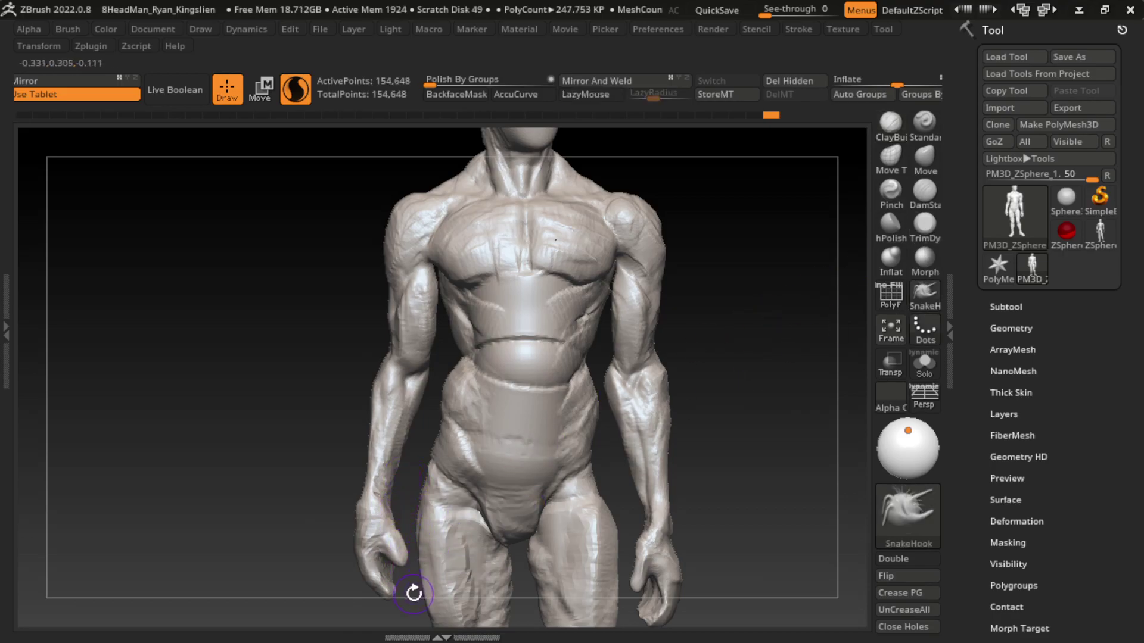
- Check the figure from below, then reshape the left hand with ClayBuildup
drag(352, 572, 290, 441)
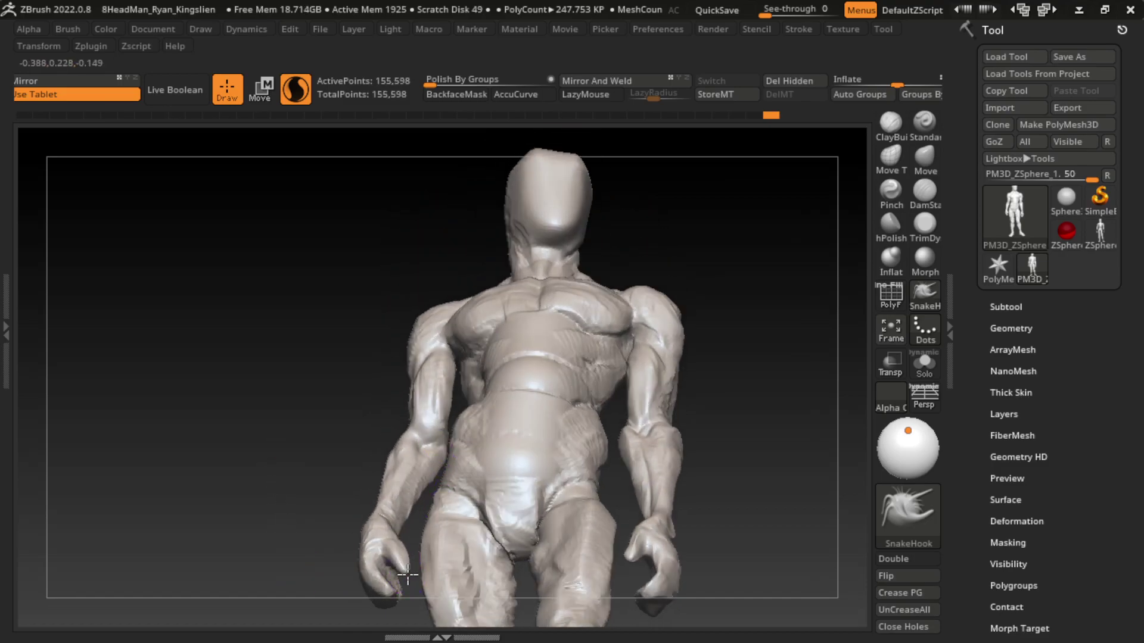
drag(315, 572, 723, 403)
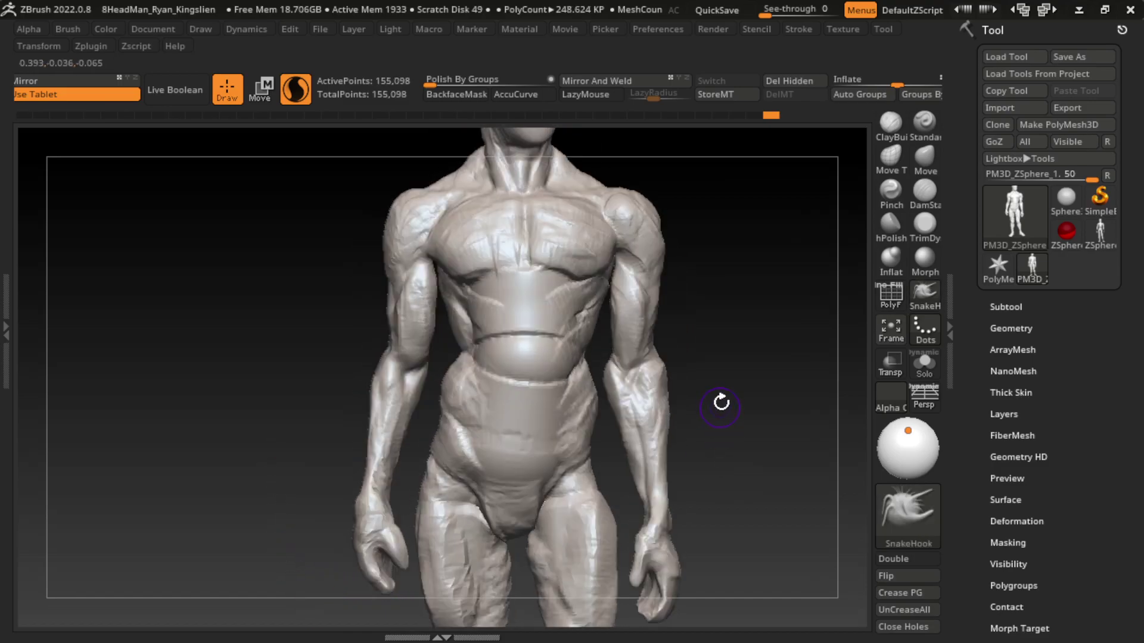
click(926, 158)
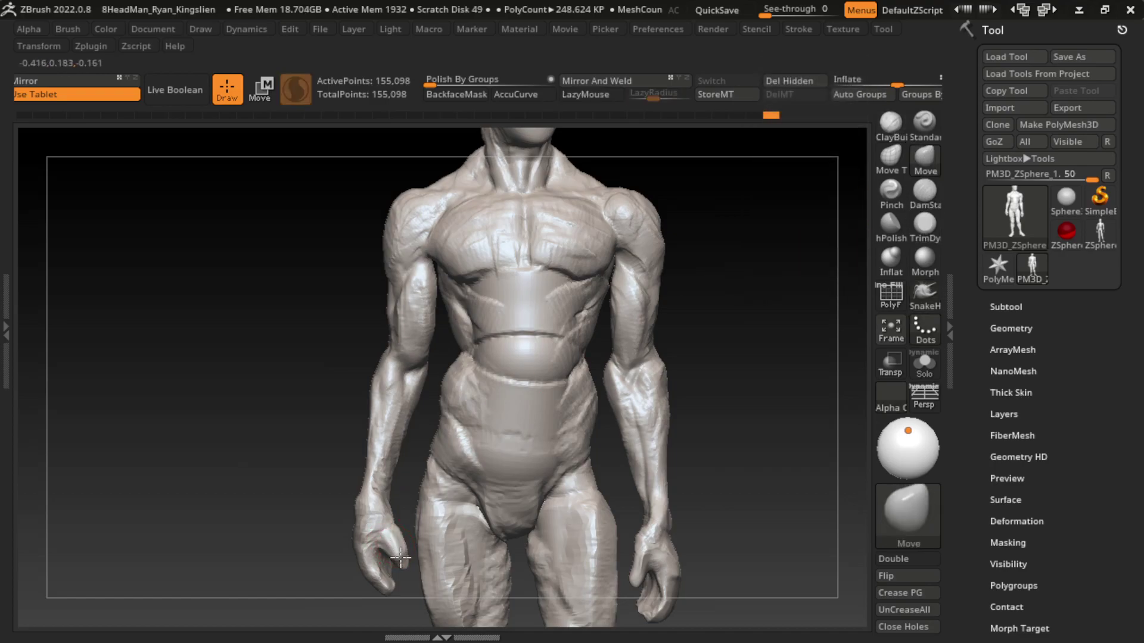
click(891, 124)
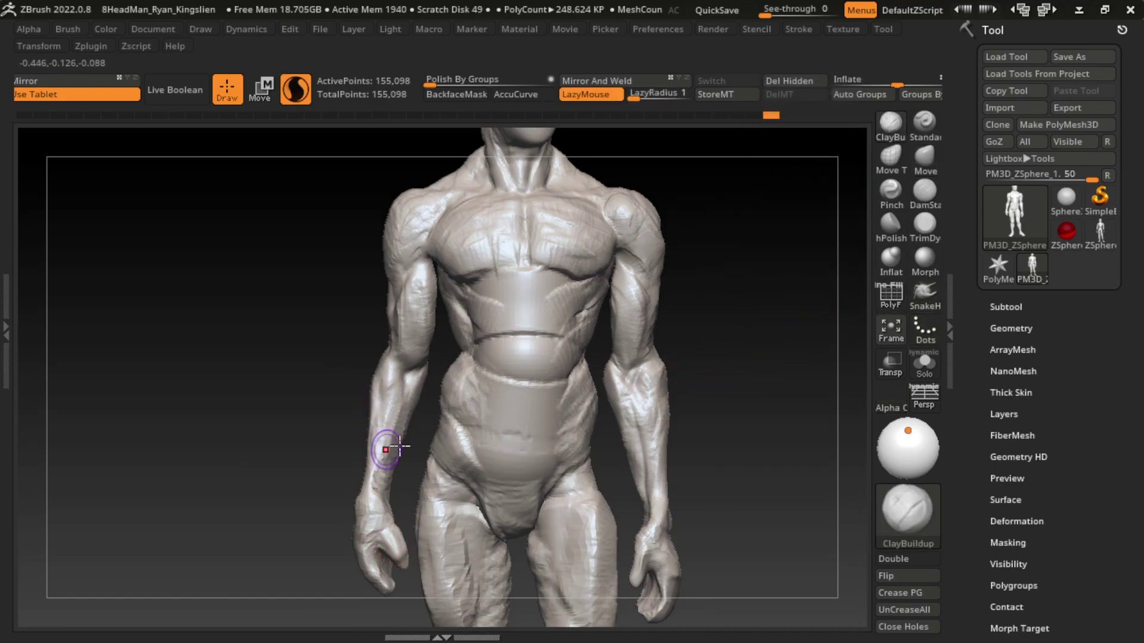
mouse_move(405, 541)
mouse_down()
mouse_move(400, 517)
mouse_move(407, 547)
mouse_up()
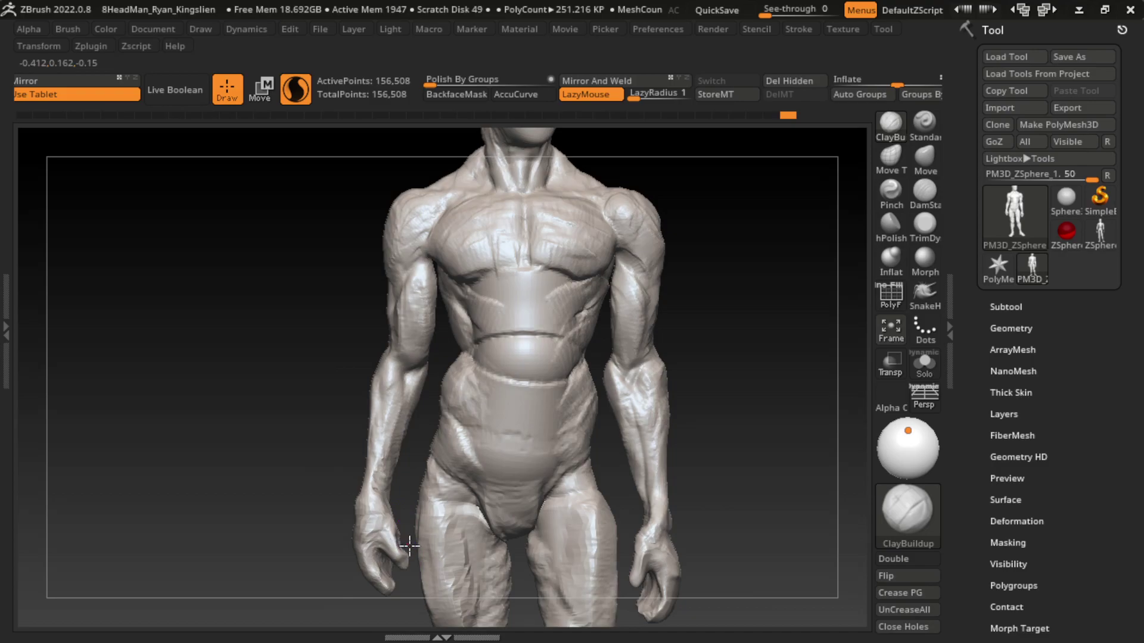
- Build up the left hip and further reshape the left hand
drag(436, 448, 437, 420)
drag(454, 485, 460, 459)
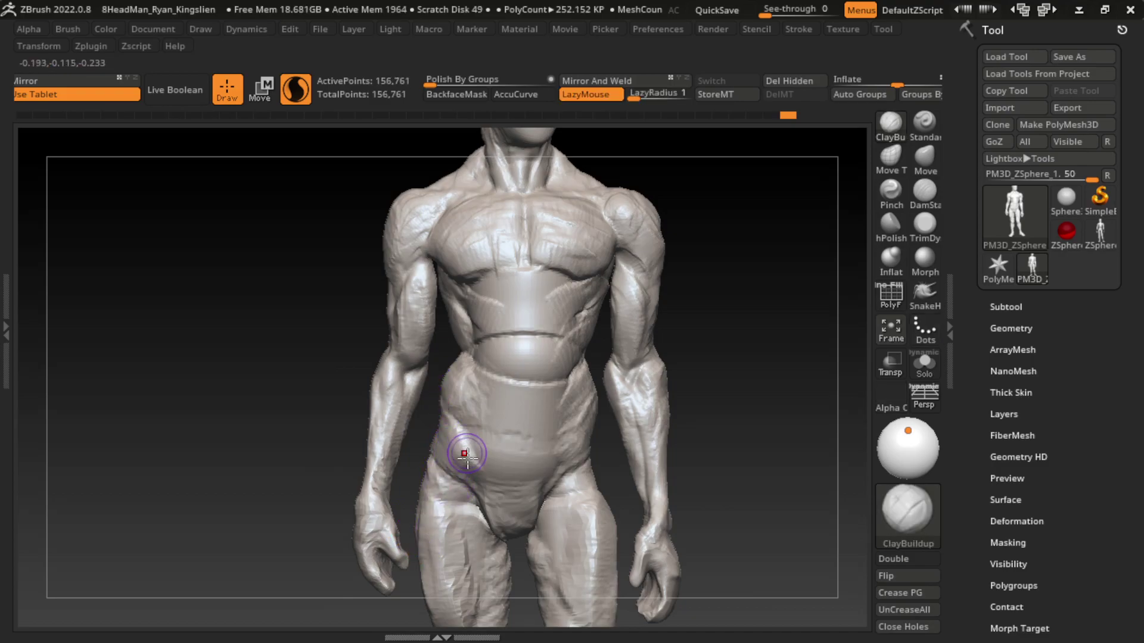
mouse_move(411, 554)
mouse_down()
mouse_move(384, 574)
mouse_move(352, 527)
mouse_move(361, 569)
mouse_move(370, 548)
mouse_up()
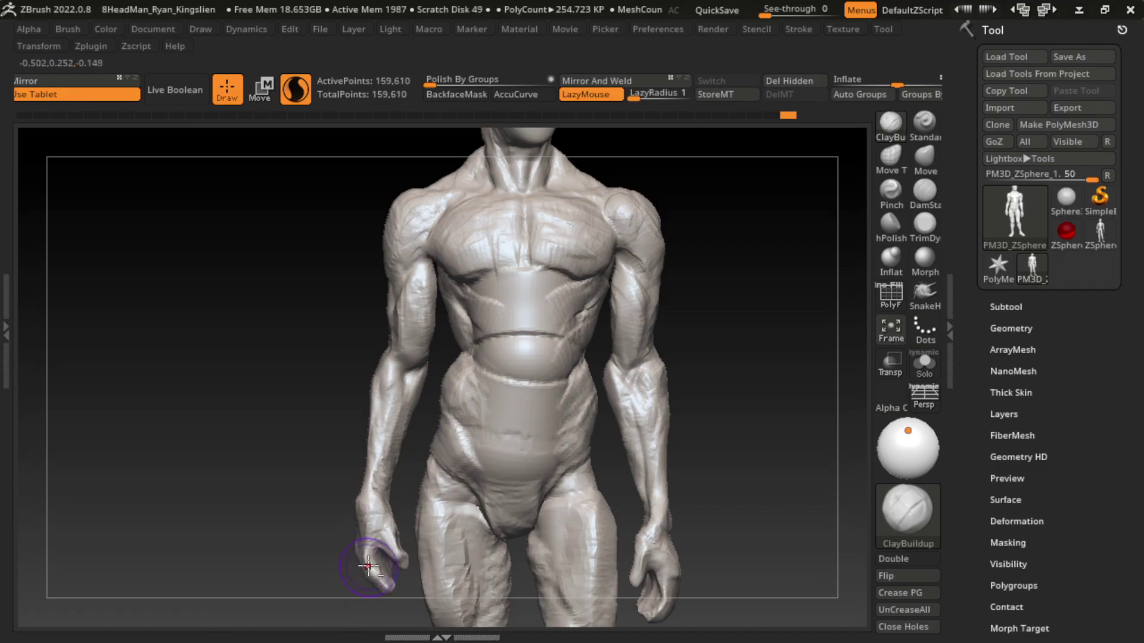
drag(357, 587, 367, 557)
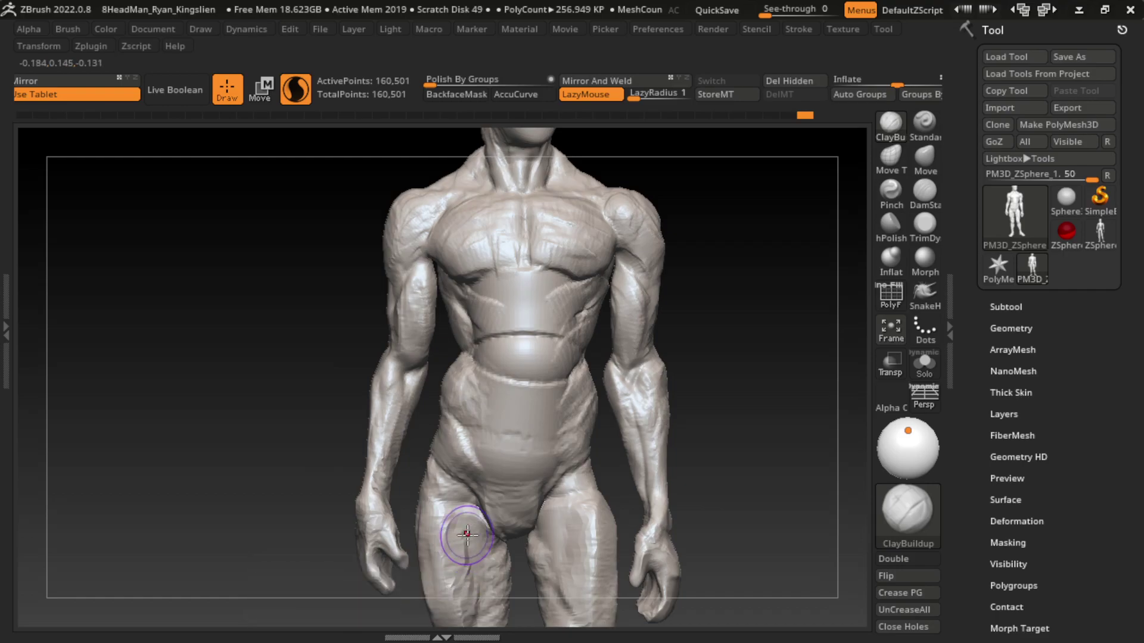
- Reframe on the torso, resize the brush, and sculpt under the right pectoral
alt+drag(725, 427, 728, 332)
key(s)
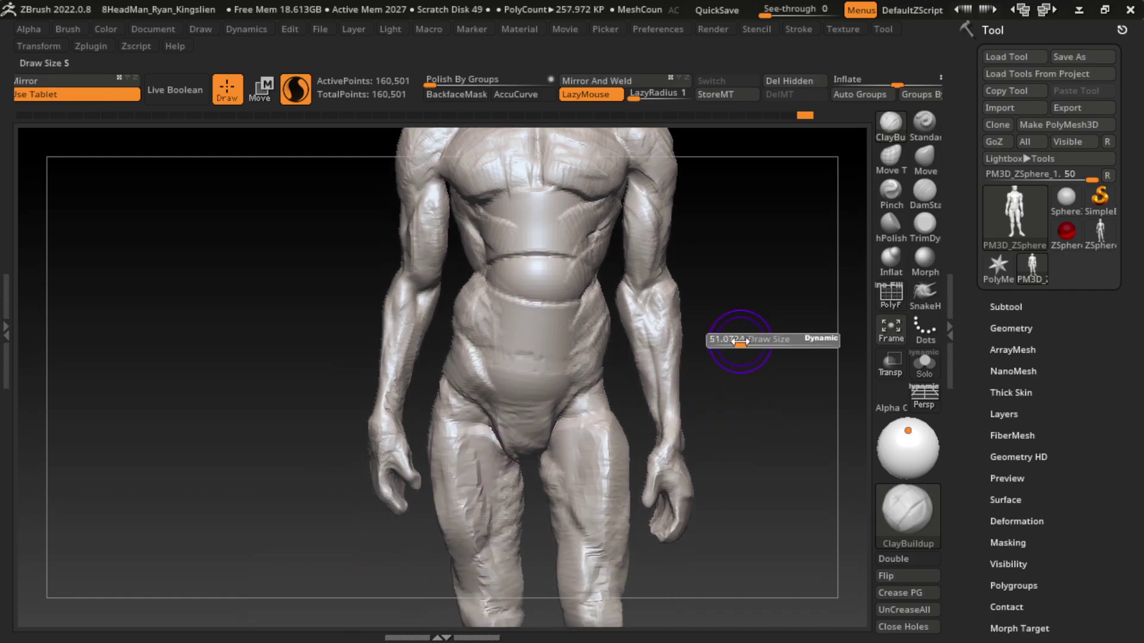
key(s)
alt+drag(723, 263, 724, 333)
key(s)
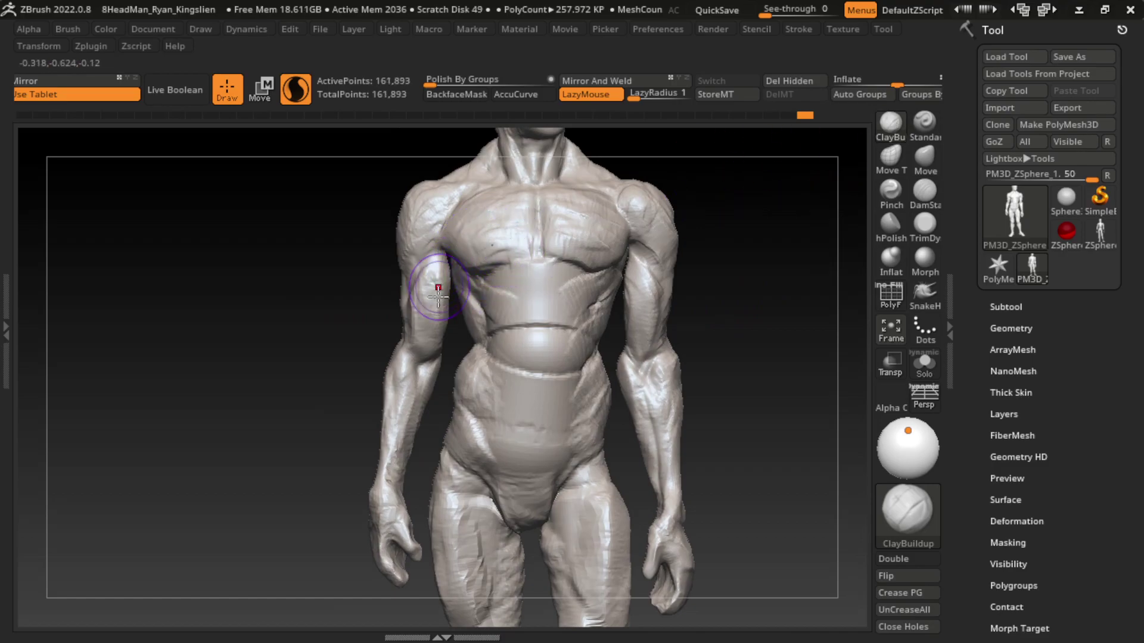
mouse_move(590, 271)
mouse_down()
mouse_move(501, 268)
mouse_move(555, 277)
mouse_move(523, 324)
mouse_move(584, 295)
mouse_move(517, 340)
mouse_move(542, 342)
mouse_move(498, 384)
mouse_move(504, 372)
mouse_move(536, 411)
mouse_move(559, 387)
mouse_move(506, 388)
mouse_move(506, 376)
mouse_move(537, 374)
mouse_move(527, 402)
mouse_move(572, 377)
mouse_move(528, 424)
mouse_up()
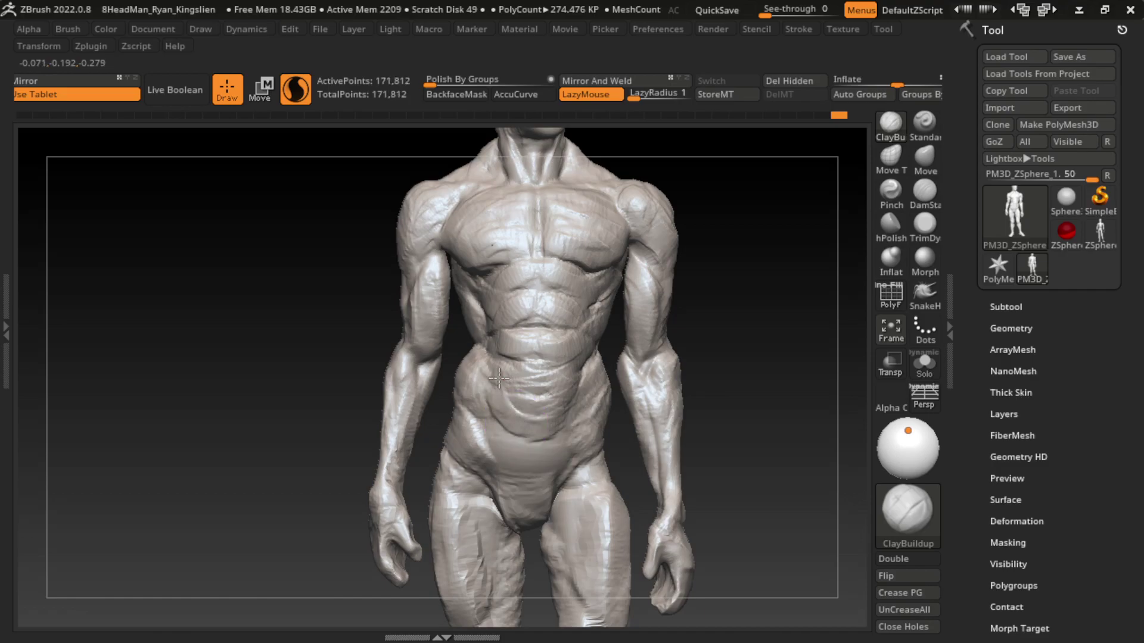
- Re-sculpt the lower abdomen and right flank with ClayBuildup strokes
drag(533, 411, 551, 377)
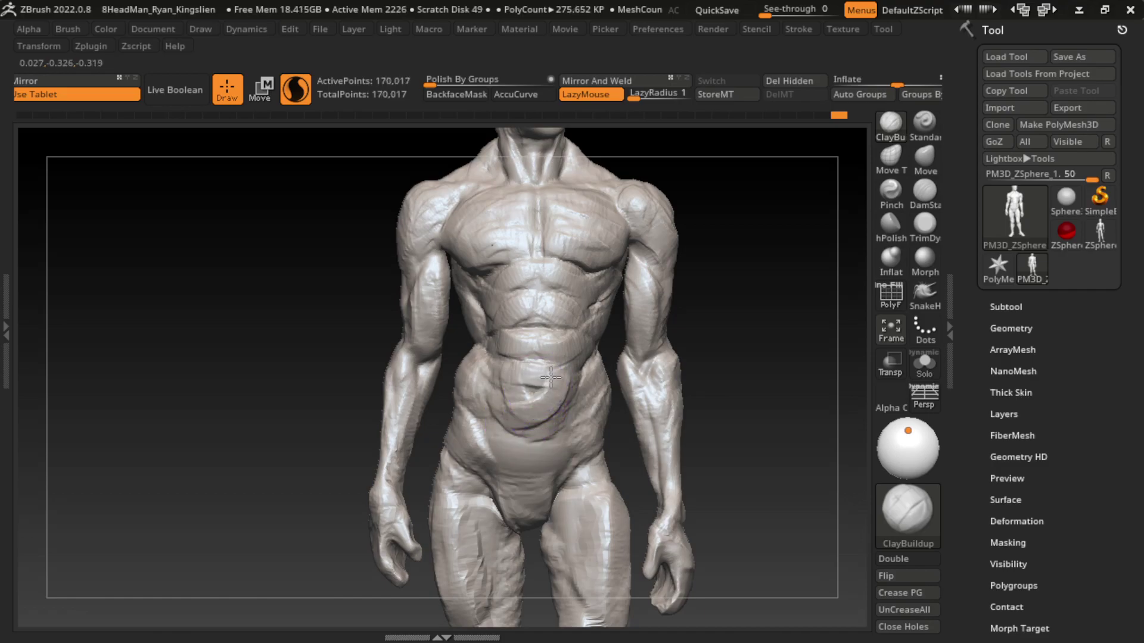
drag(537, 426, 526, 384)
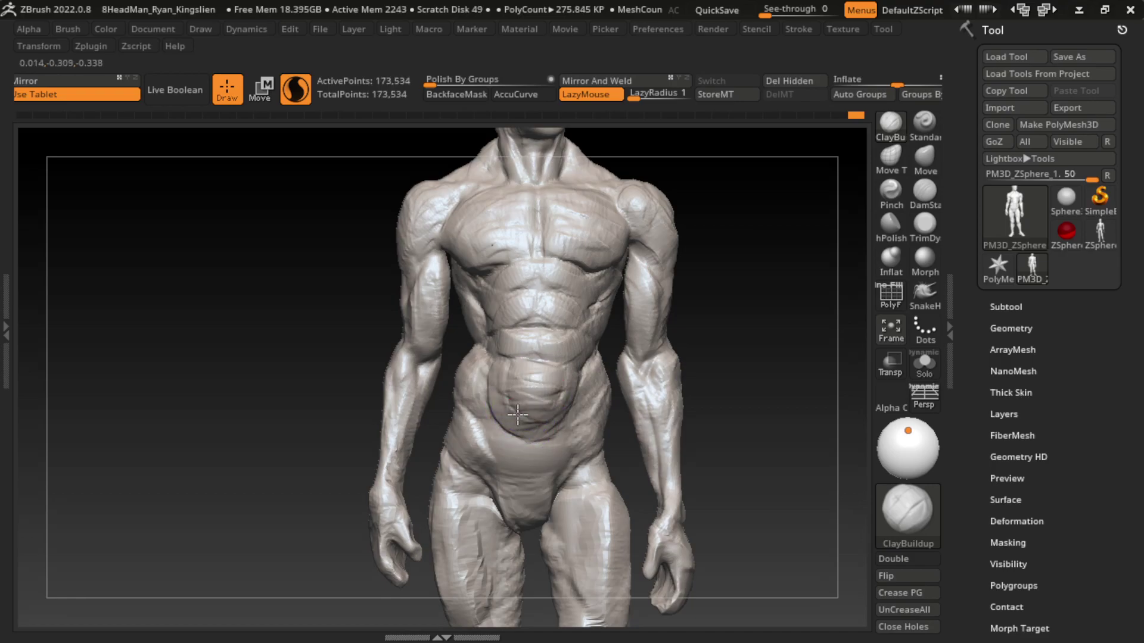
mouse_move(590, 280)
mouse_down()
mouse_move(547, 404)
mouse_move(548, 376)
mouse_up()
click(925, 190)
click(890, 126)
mouse_move(512, 429)
mouse_down()
mouse_move(494, 369)
mouse_move(537, 417)
mouse_move(530, 409)
mouse_move(588, 378)
mouse_move(557, 357)
mouse_move(572, 389)
mouse_move(525, 429)
mouse_move(560, 411)
mouse_move(580, 358)
mouse_move(539, 381)
mouse_up()
- Crease the belly, undo a stray stroke, and press in the navel
click(924, 190)
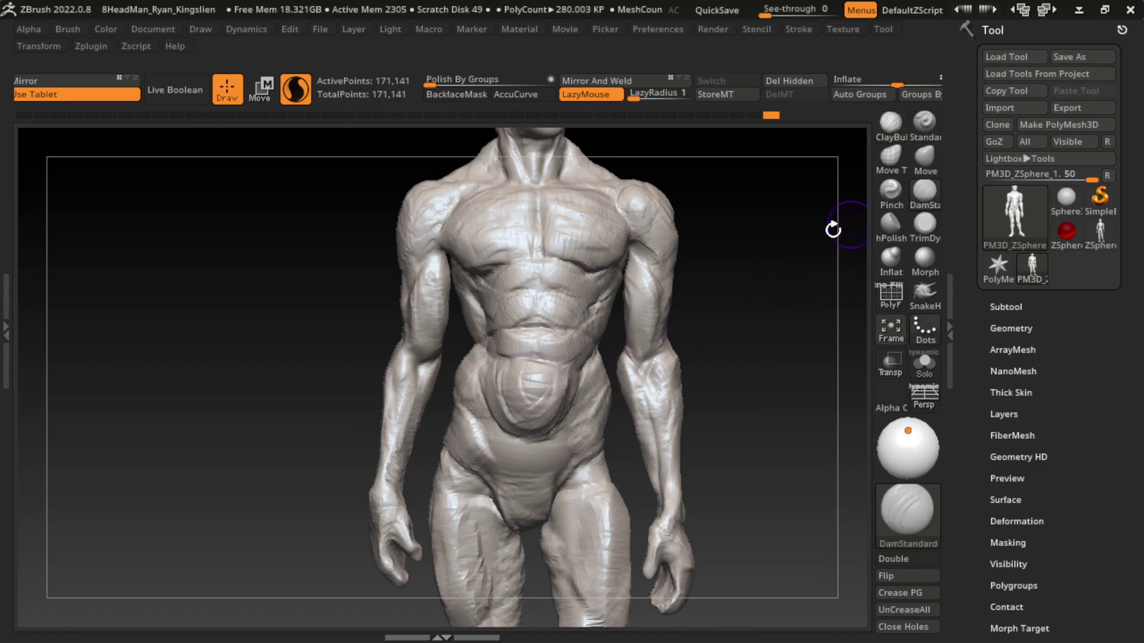
drag(534, 376, 539, 386)
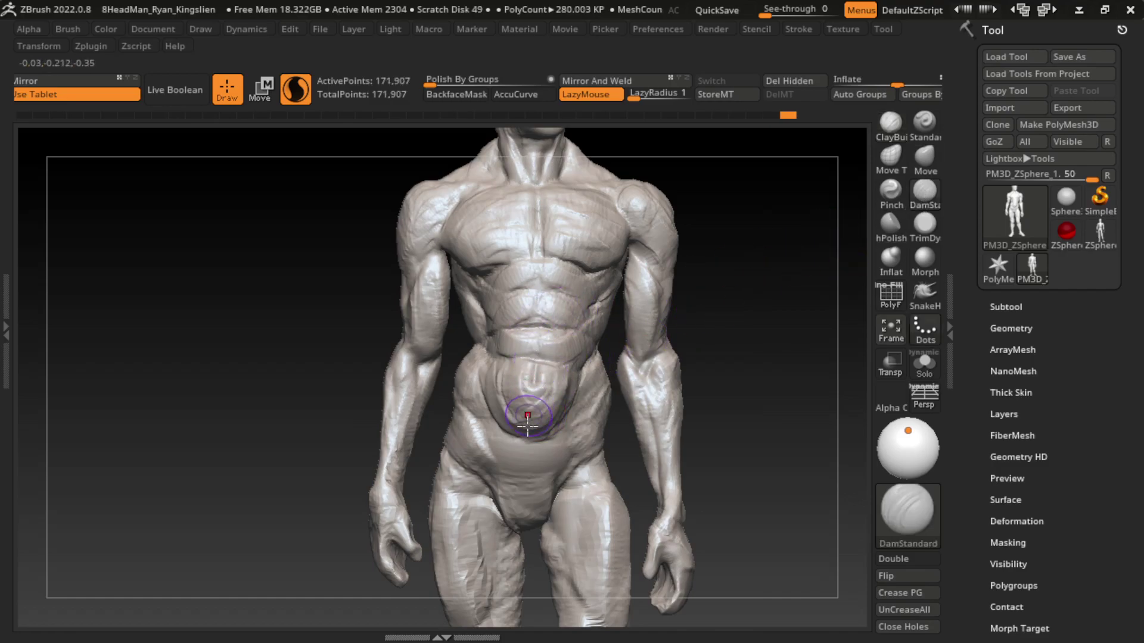
click(891, 122)
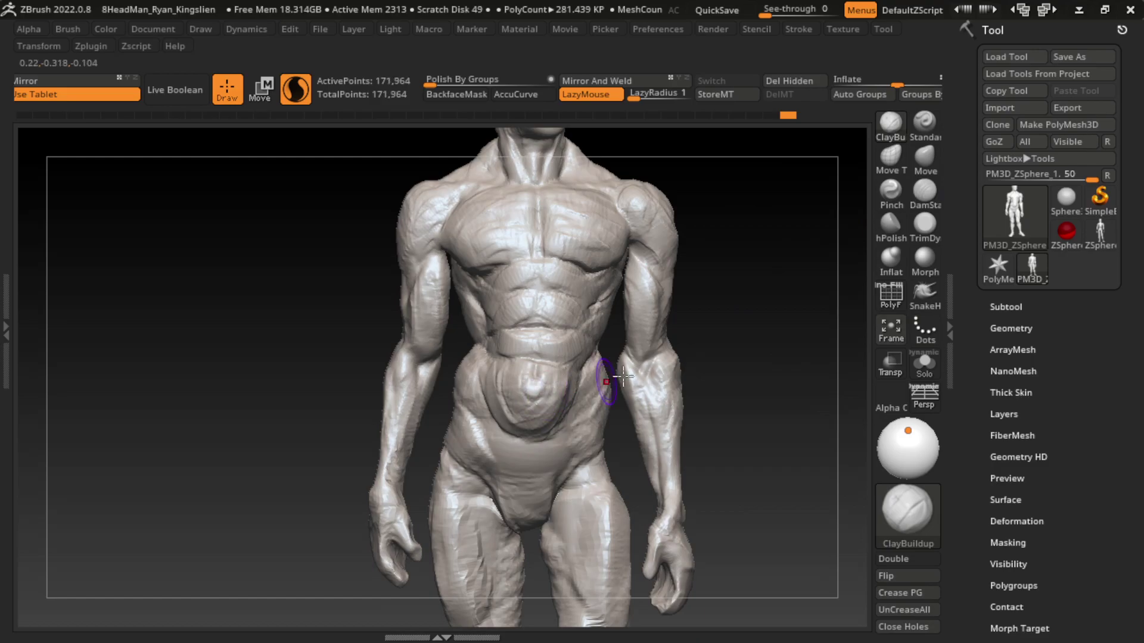
key(ctrl+z)
key(s)
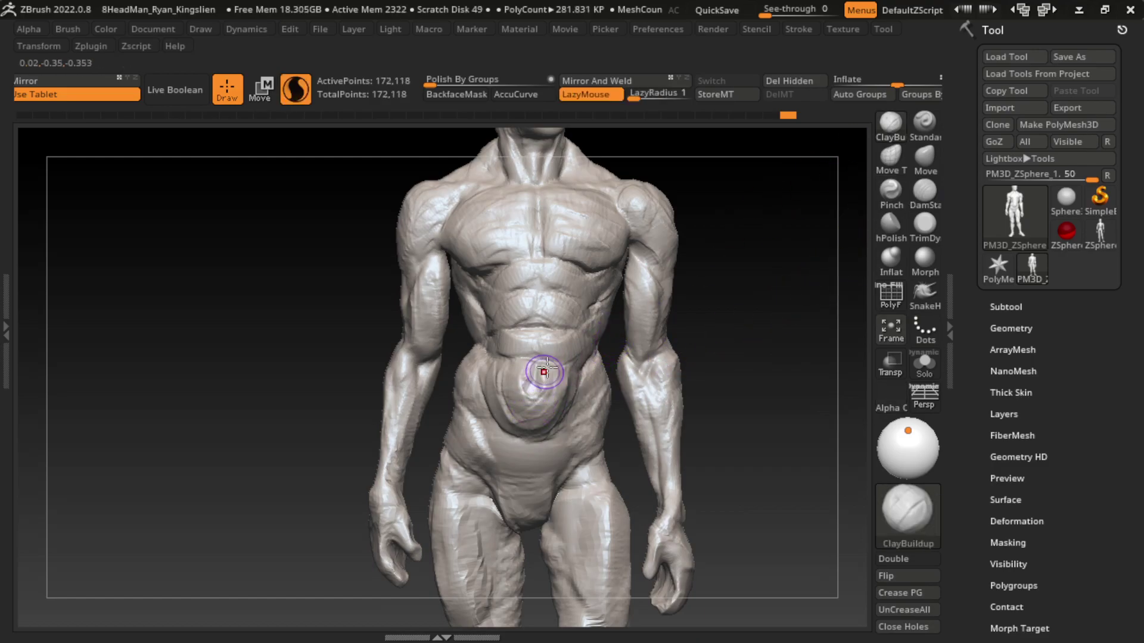
drag(536, 357, 547, 392)
alt+click(535, 387)
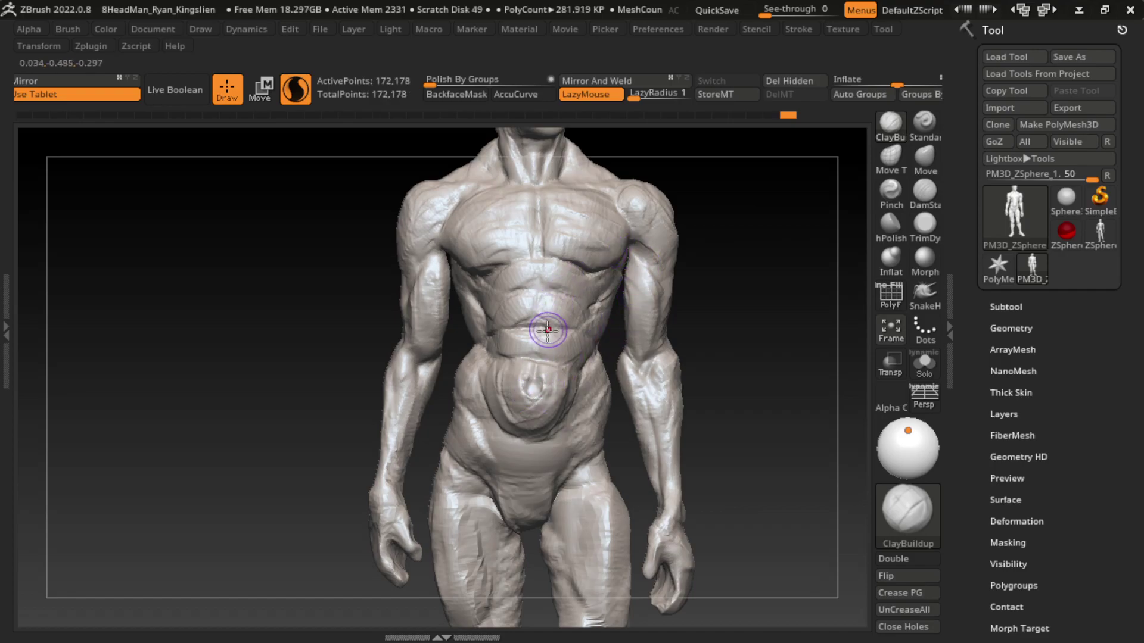
- Shape the upper belly with DamStandard and build up the lower chest muscle
click(925, 191)
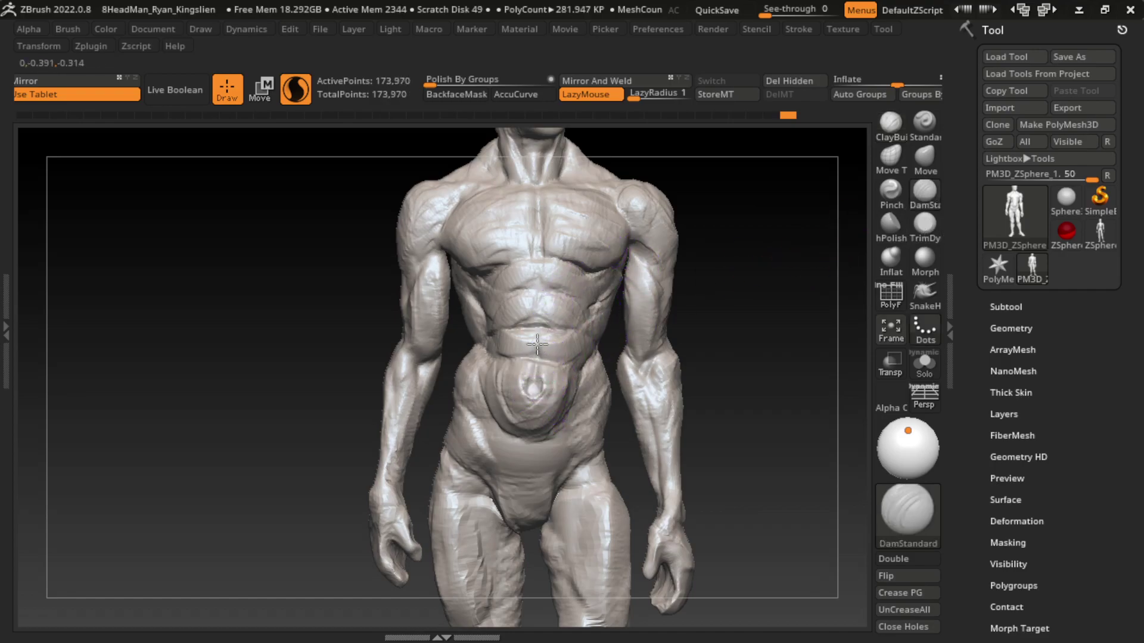
drag(537, 311, 540, 289)
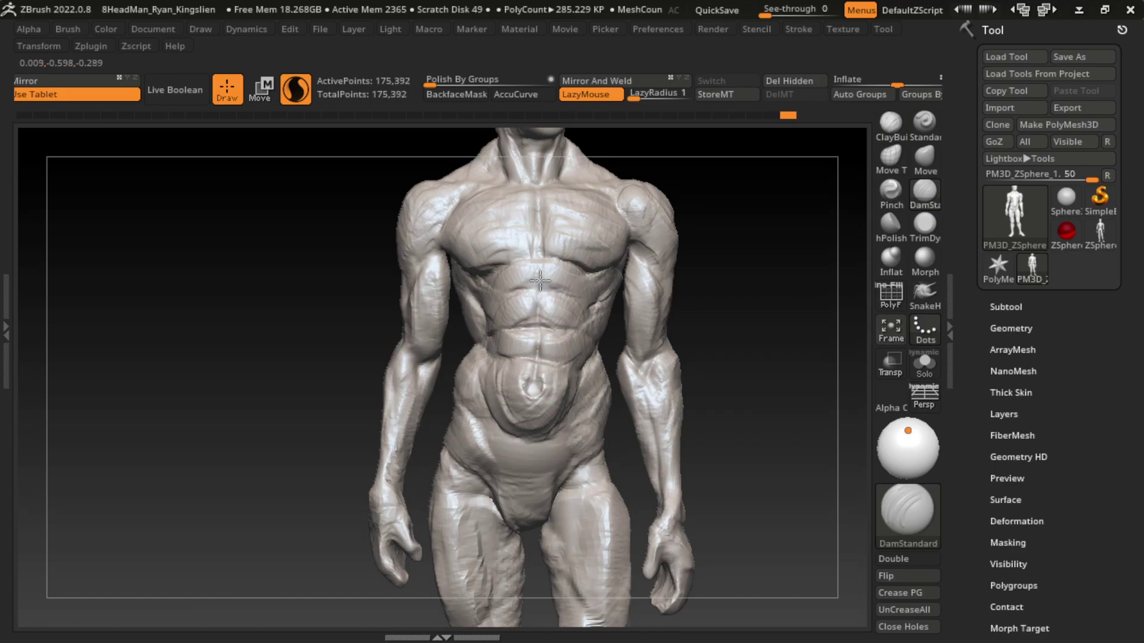
click(892, 123)
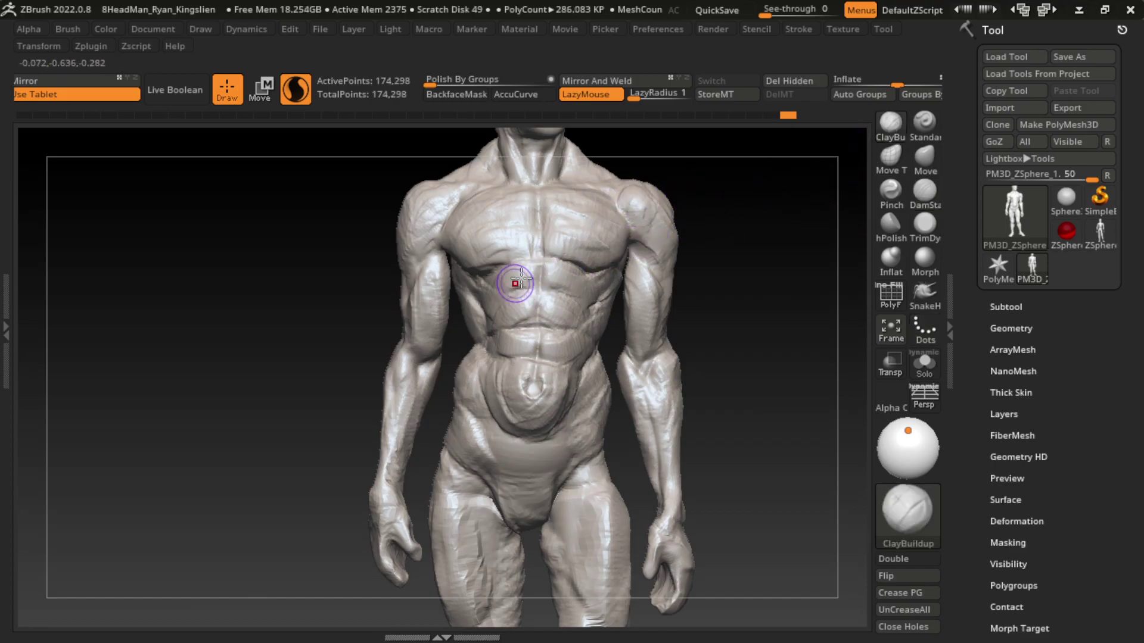
key(ctrl)
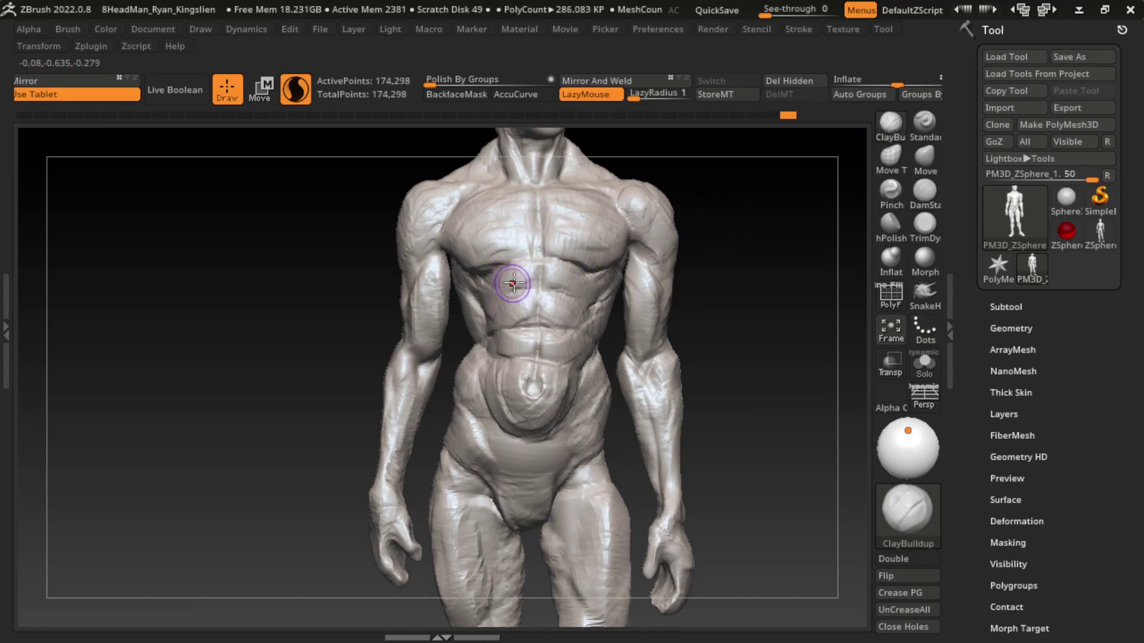
mouse_move(501, 268)
mouse_down()
mouse_move(499, 282)
mouse_move(582, 278)
mouse_move(510, 280)
mouse_move(566, 265)
mouse_move(502, 293)
mouse_move(549, 314)
mouse_move(500, 307)
mouse_move(573, 314)
mouse_move(555, 311)
mouse_up()
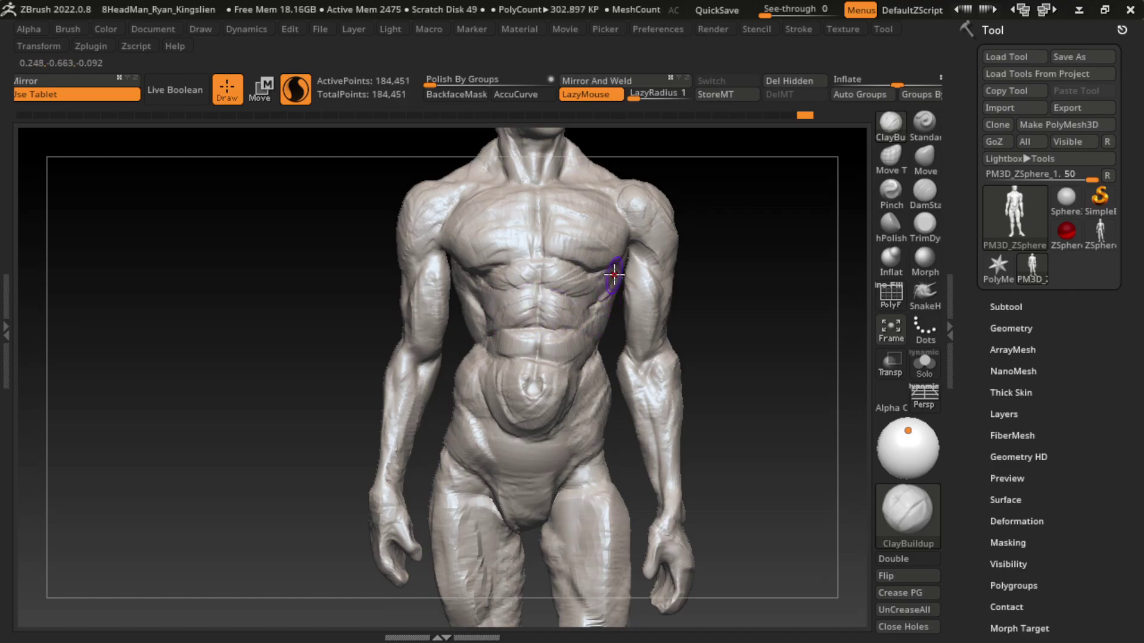
- Sculpt the ribs and the lower pectoral edge, undoing the last rib stroke
mouse_move(615, 274)
mouse_down()
mouse_move(572, 292)
mouse_move(586, 302)
mouse_up()
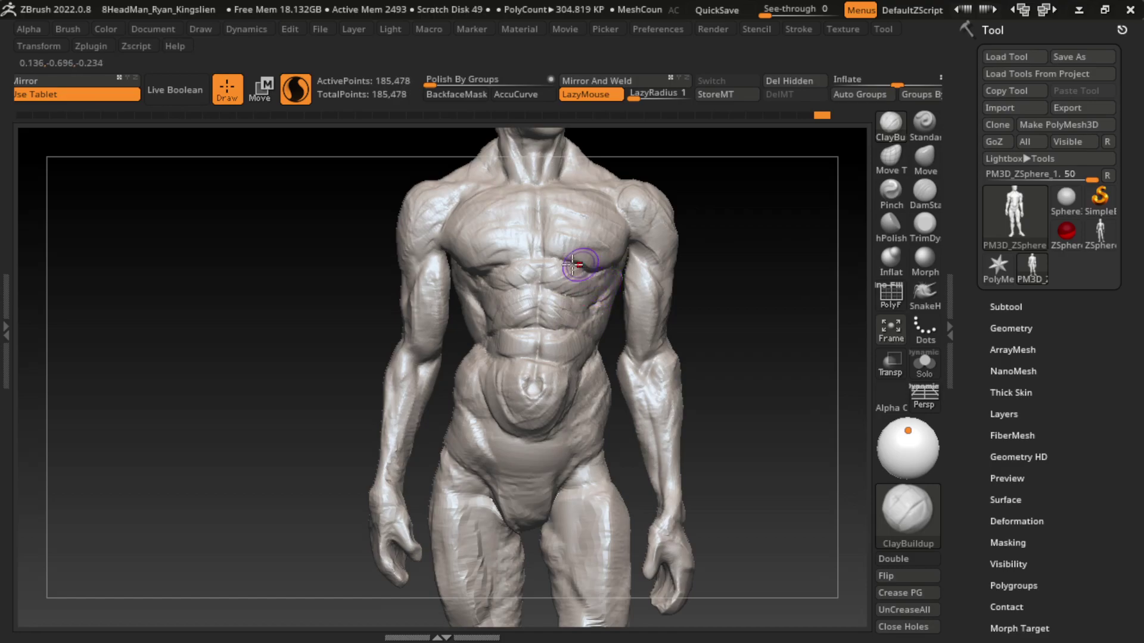
drag(573, 264, 458, 277)
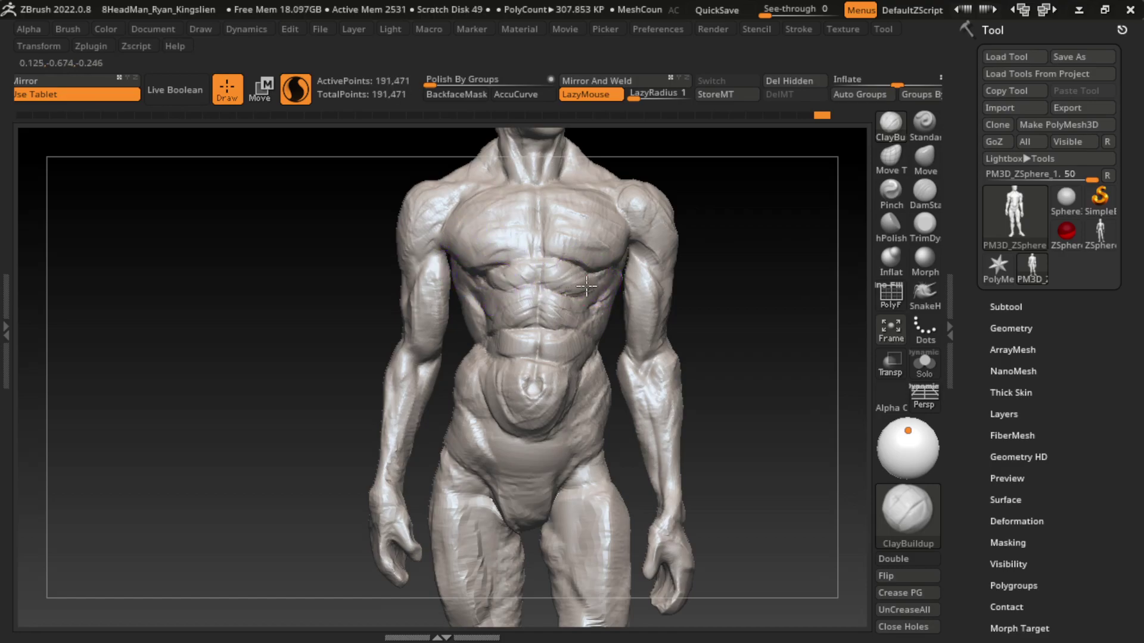
drag(586, 287, 478, 290)
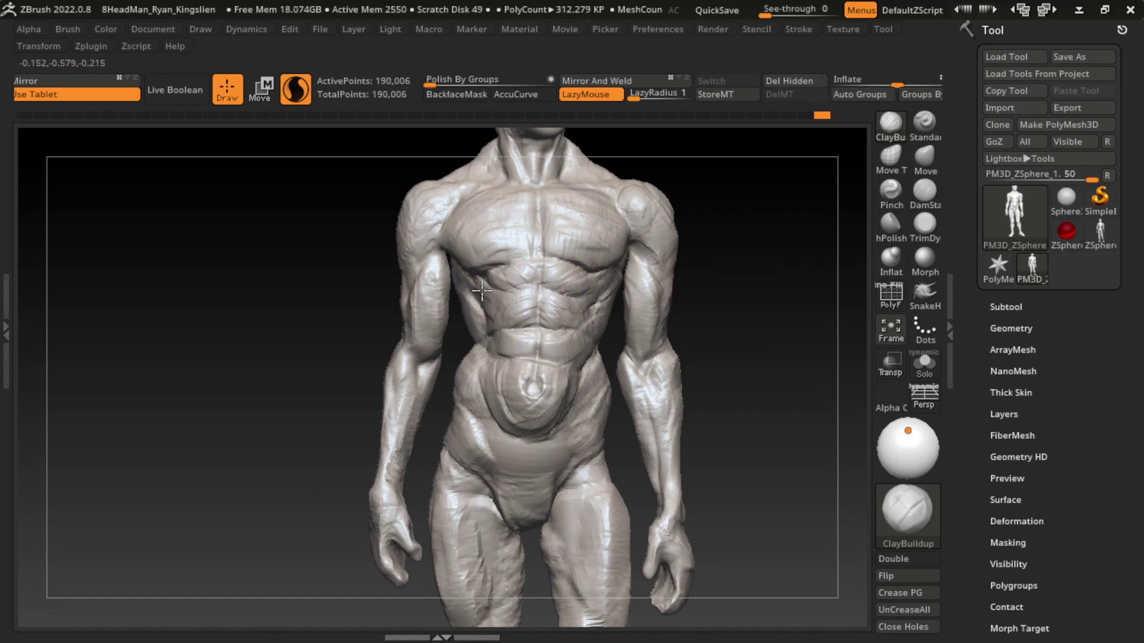
mouse_move(503, 296)
mouse_down()
mouse_move(595, 308)
mouse_move(573, 298)
mouse_up()
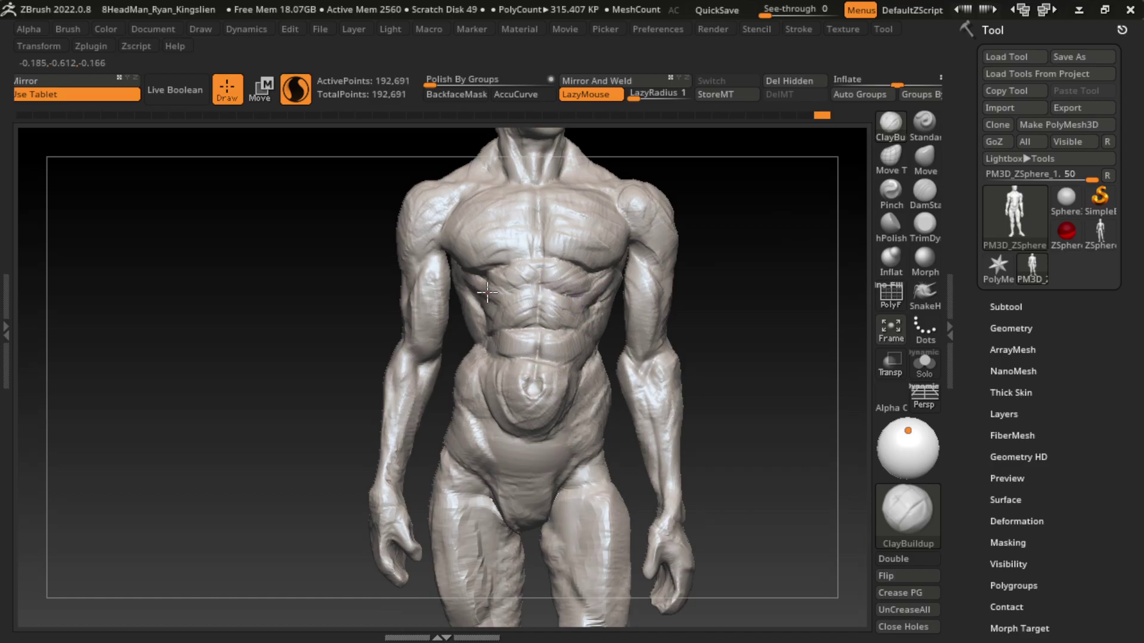
drag(490, 301, 485, 308)
key(ctrl+z)
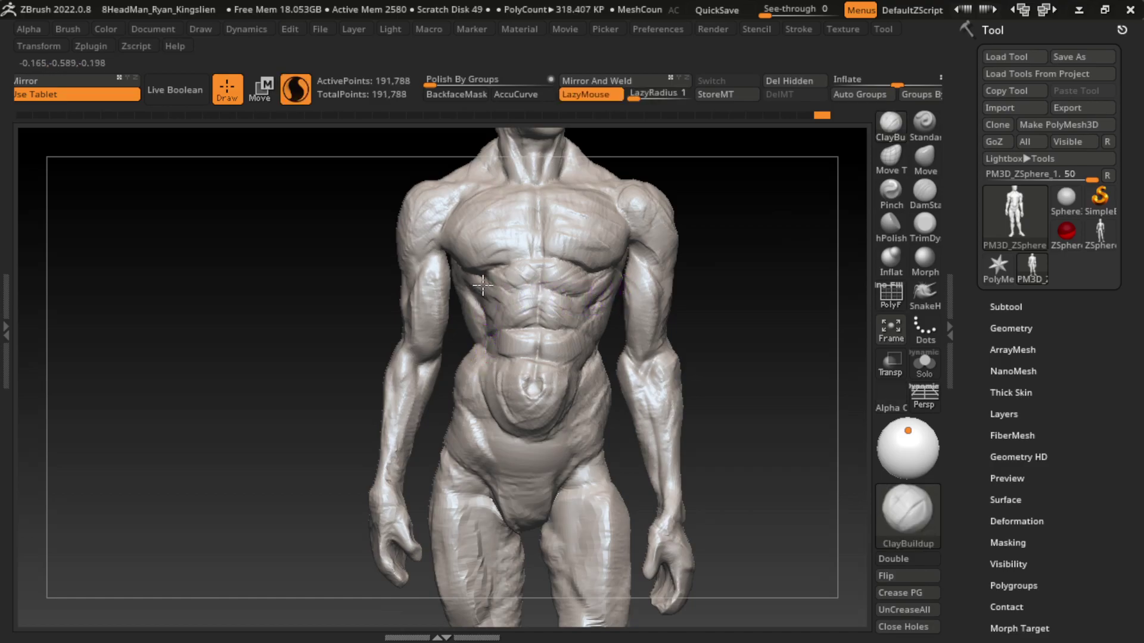
- Shape the left flank down into the abdomen, undoing one stroke
drag(483, 286, 485, 344)
drag(473, 306, 506, 310)
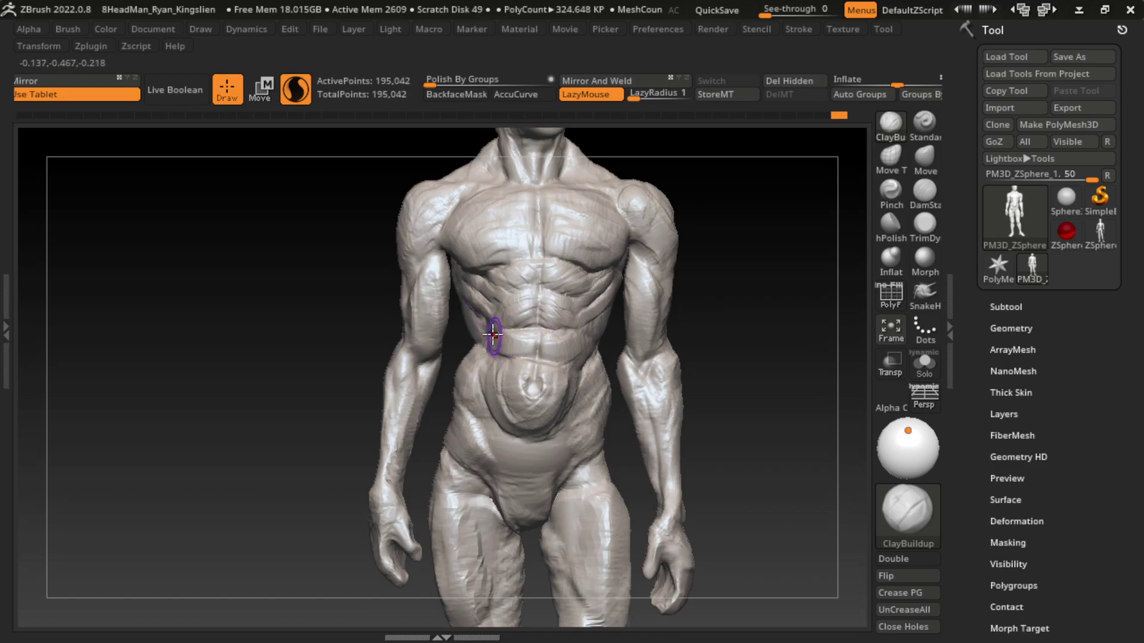
mouse_move(494, 335)
mouse_down()
mouse_move(471, 293)
mouse_move(480, 327)
mouse_move(480, 307)
mouse_up()
key(ctrl+z)
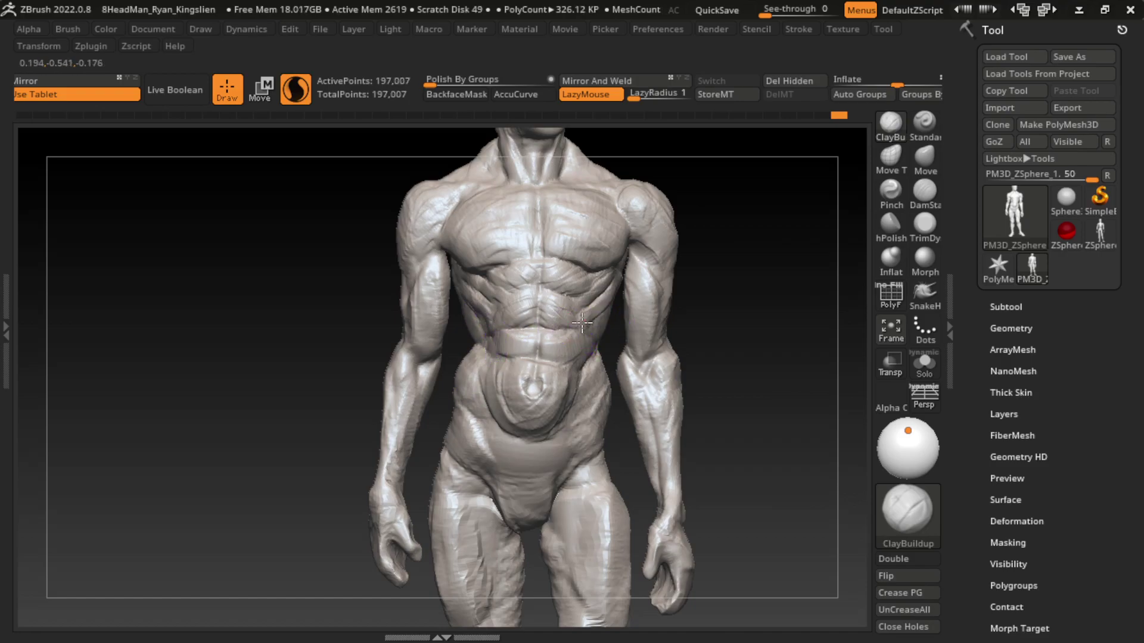
- Refine both flanks and the upper and left abdomen toward the hip
drag(601, 333, 577, 335)
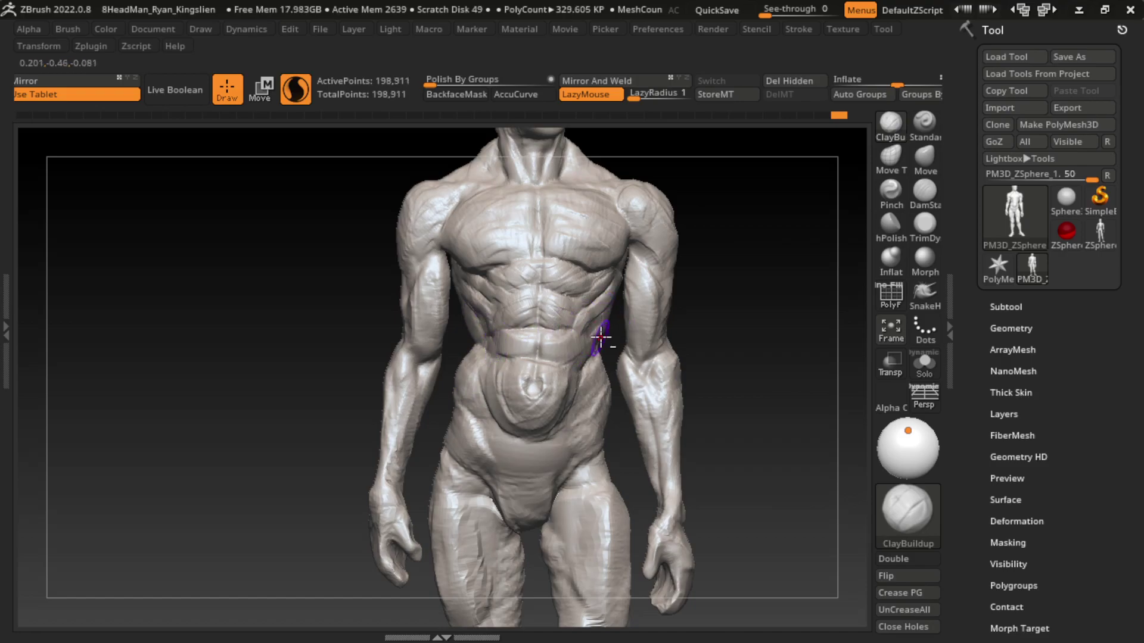
drag(480, 327, 485, 335)
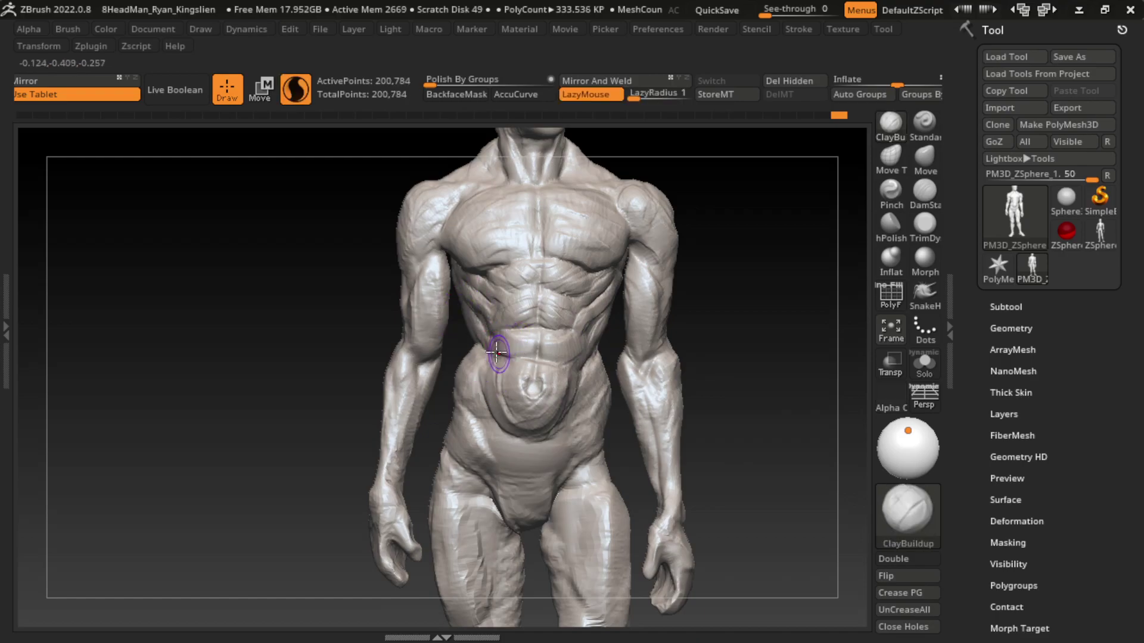
drag(631, 334, 586, 340)
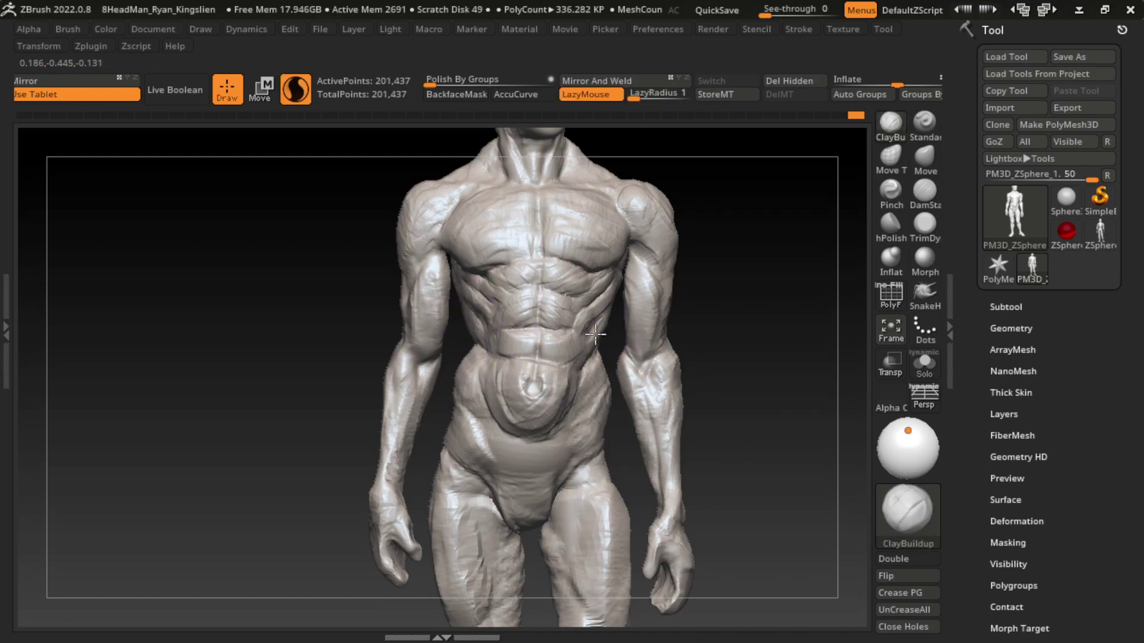
drag(655, 298, 592, 325)
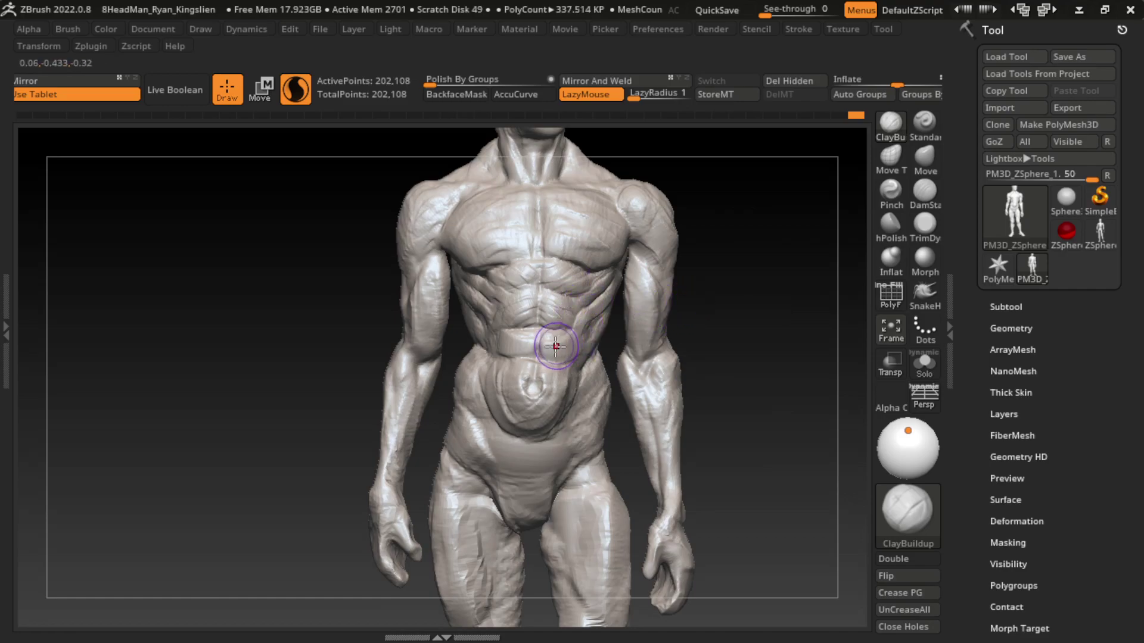
drag(499, 350, 516, 339)
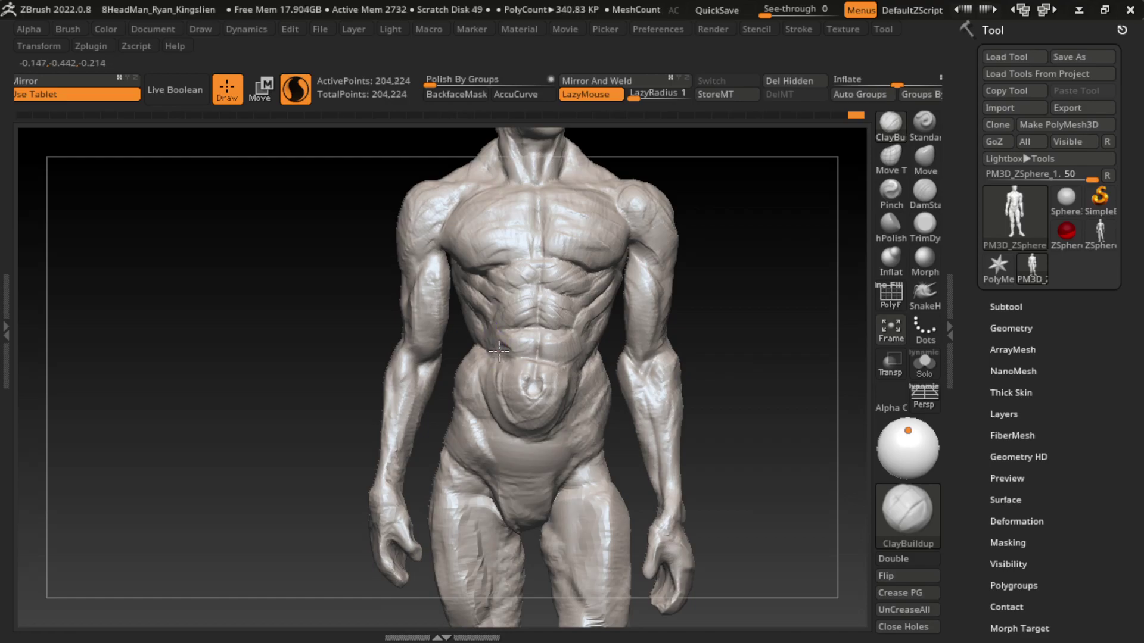
mouse_move(499, 355)
mouse_down()
mouse_move(587, 321)
mouse_move(544, 388)
mouse_up()
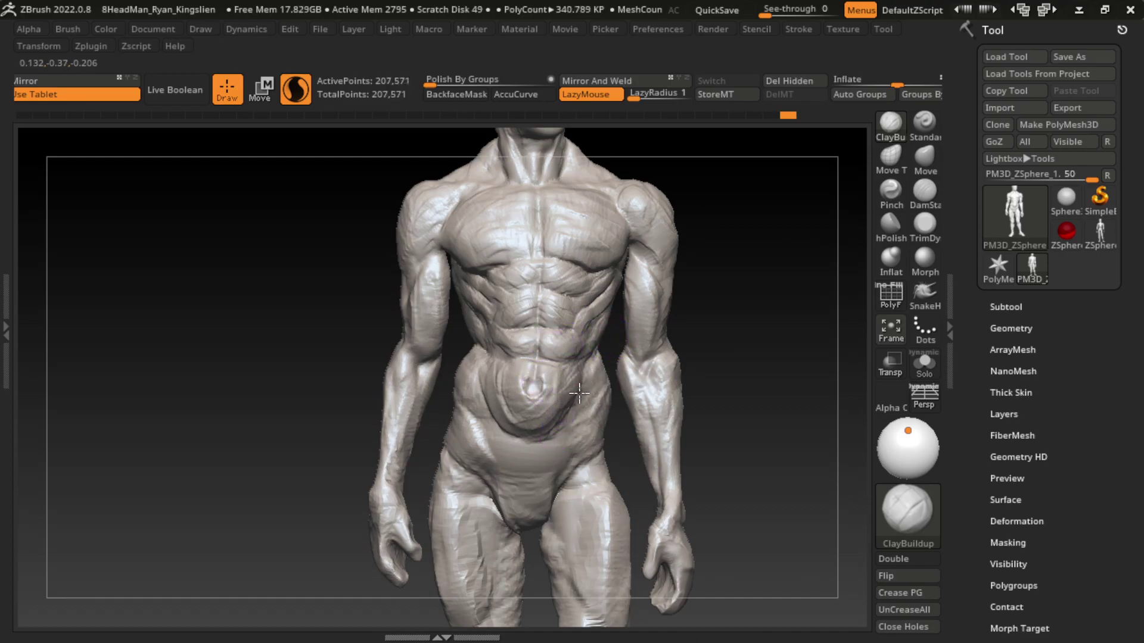
mouse_move(495, 355)
mouse_down()
mouse_move(486, 396)
mouse_move(504, 442)
mouse_move(491, 334)
mouse_up()
- Crease the right abdomen, then build up both sides of the abdomen
click(925, 191)
drag(586, 367, 584, 411)
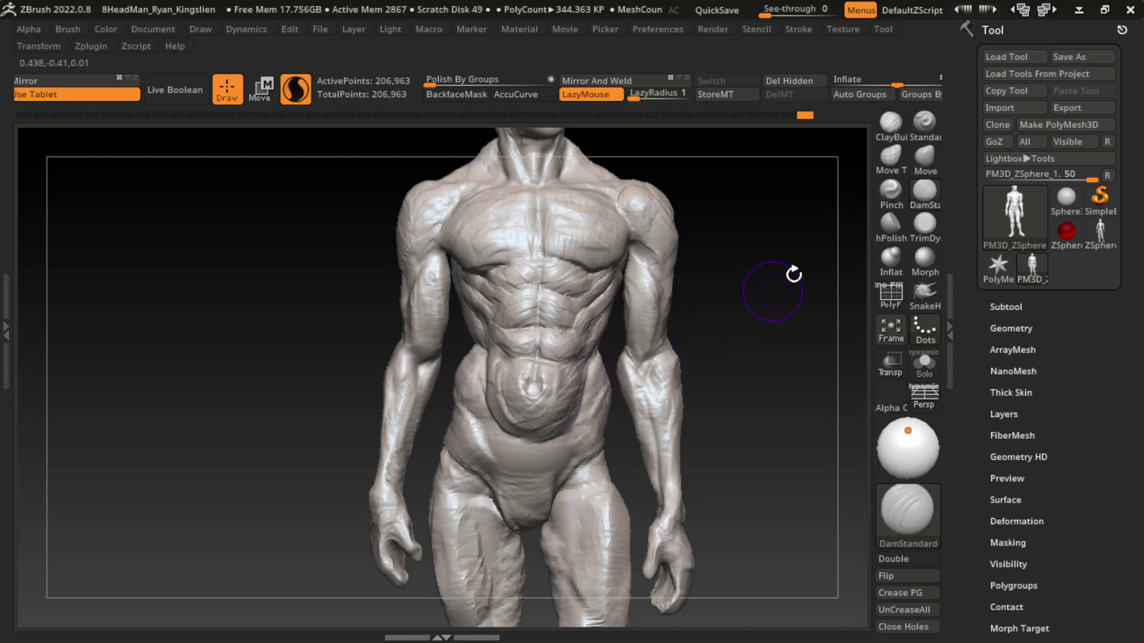
click(891, 123)
drag(723, 331, 664, 340)
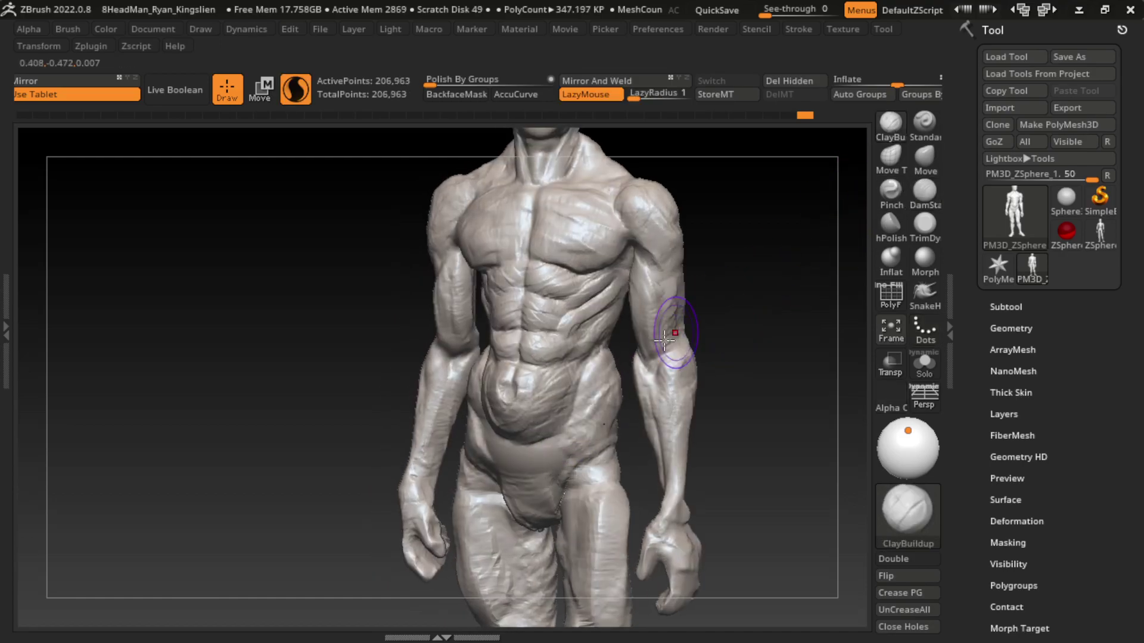
drag(599, 411, 618, 352)
drag(778, 340, 676, 276)
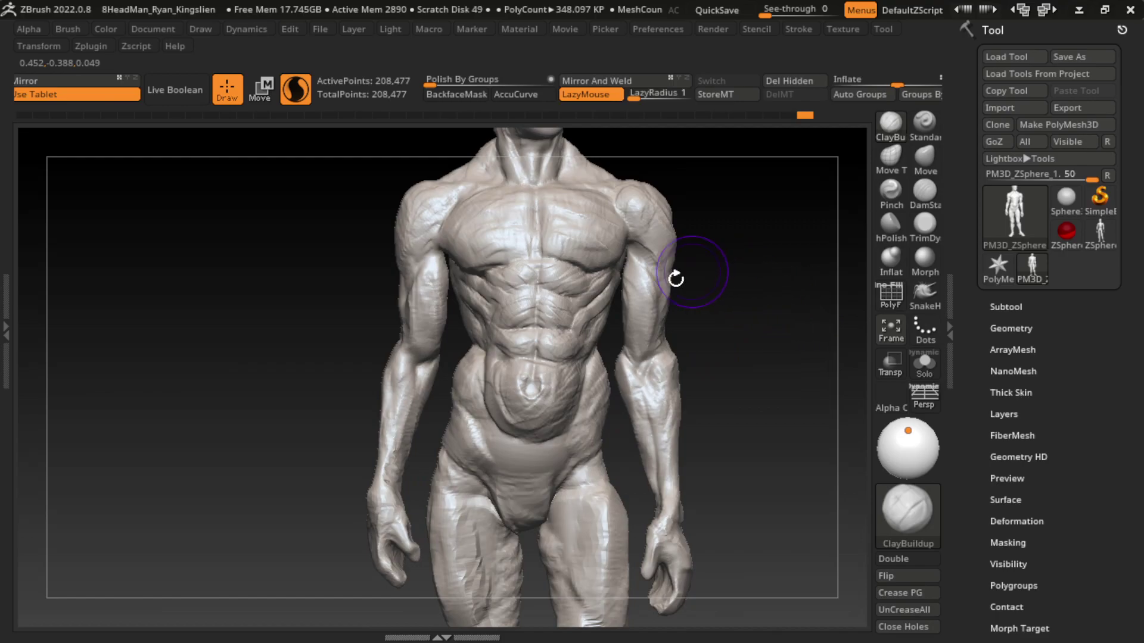
mouse_move(455, 401)
mouse_down()
mouse_move(462, 356)
mouse_move(447, 453)
mouse_move(452, 381)
mouse_move(462, 449)
mouse_up()
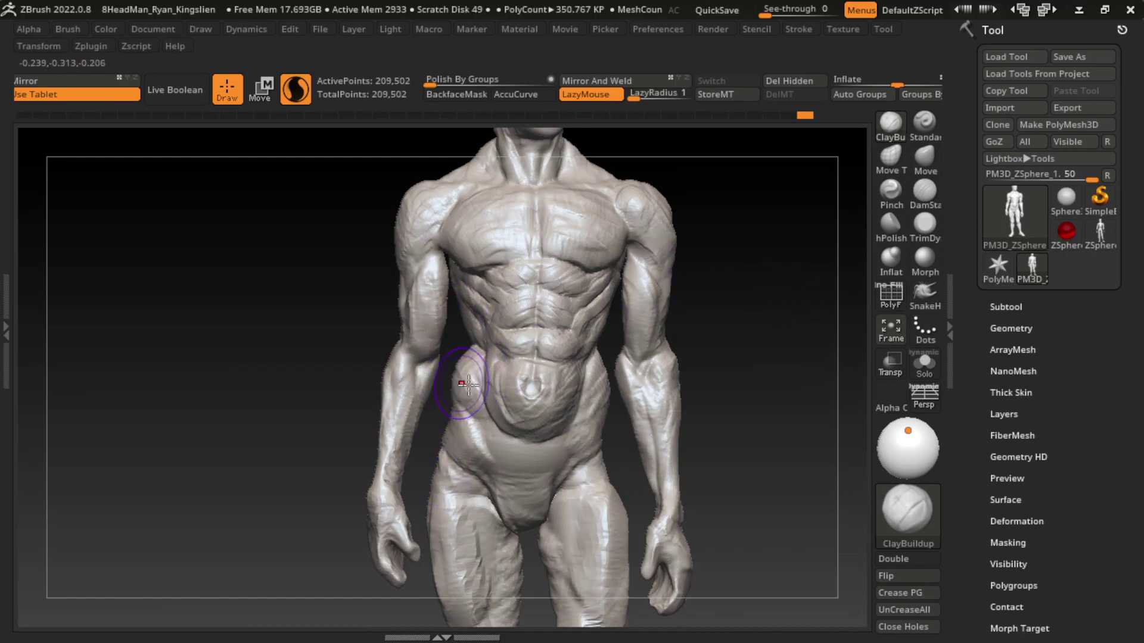
- Carve short DamStandard lines on the left abdomen and along the right hip
click(925, 190)
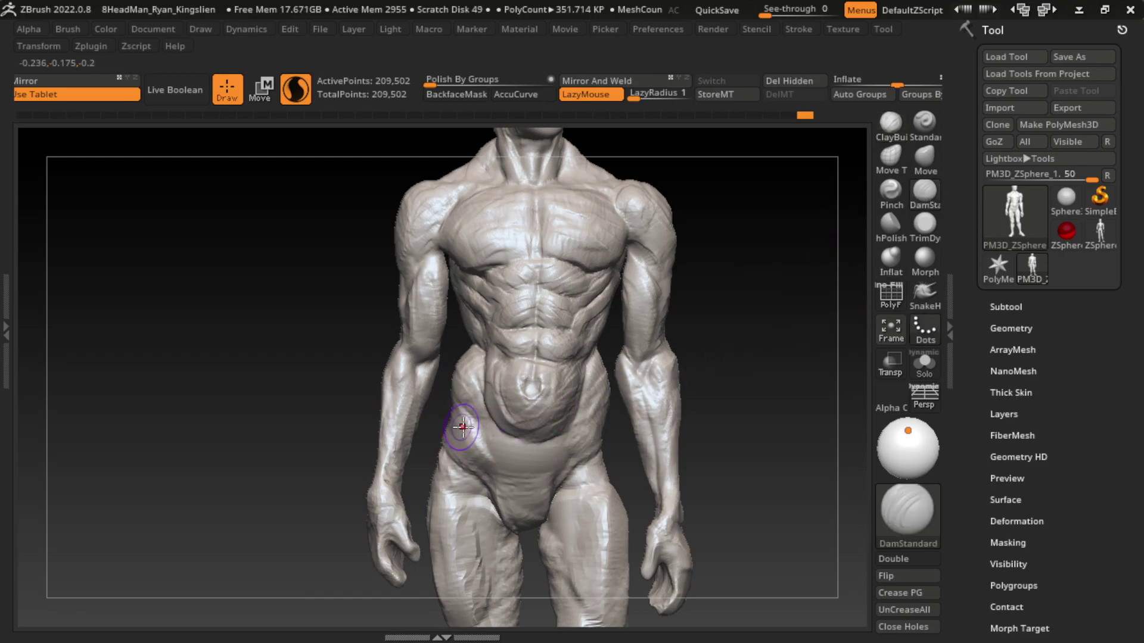
drag(452, 421, 454, 414)
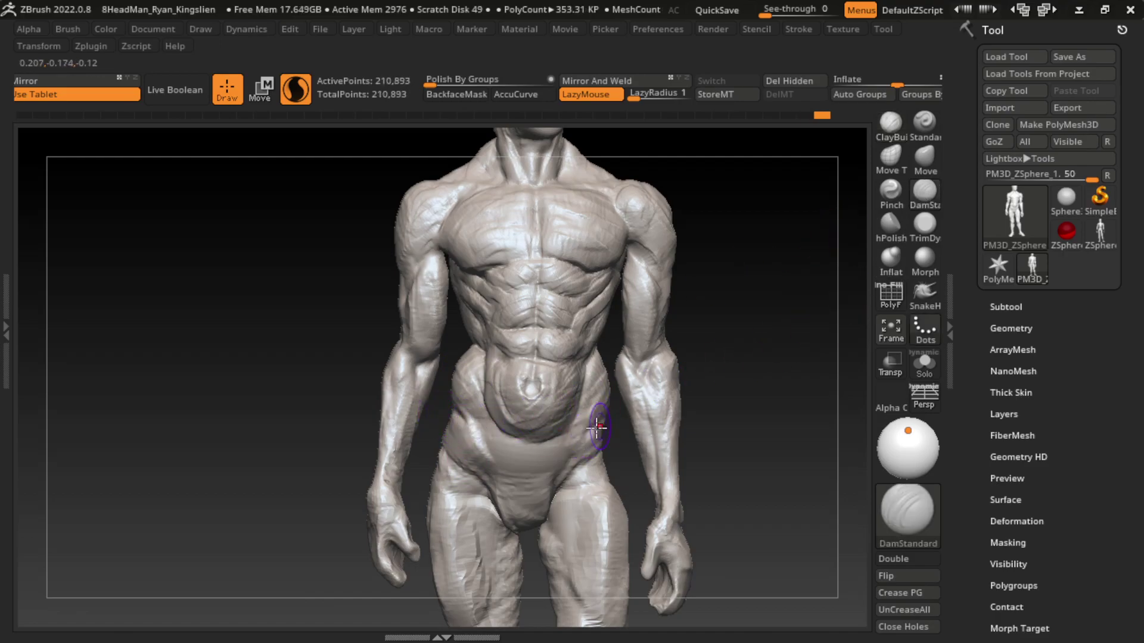
drag(745, 345, 633, 476)
drag(608, 435, 644, 399)
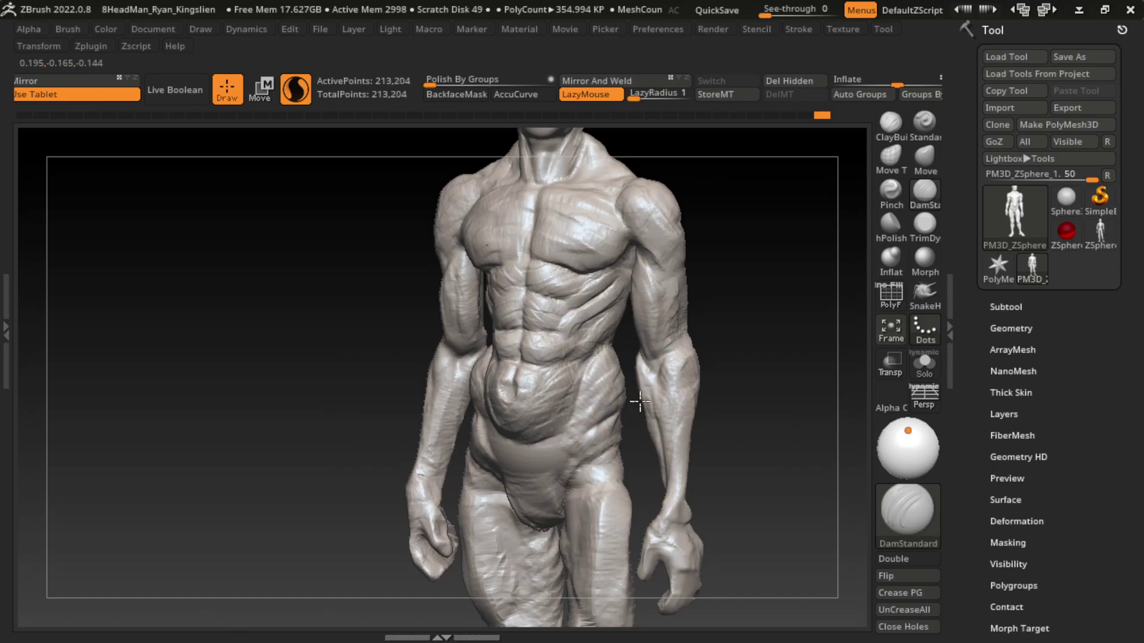
drag(715, 388, 824, 347)
click(890, 122)
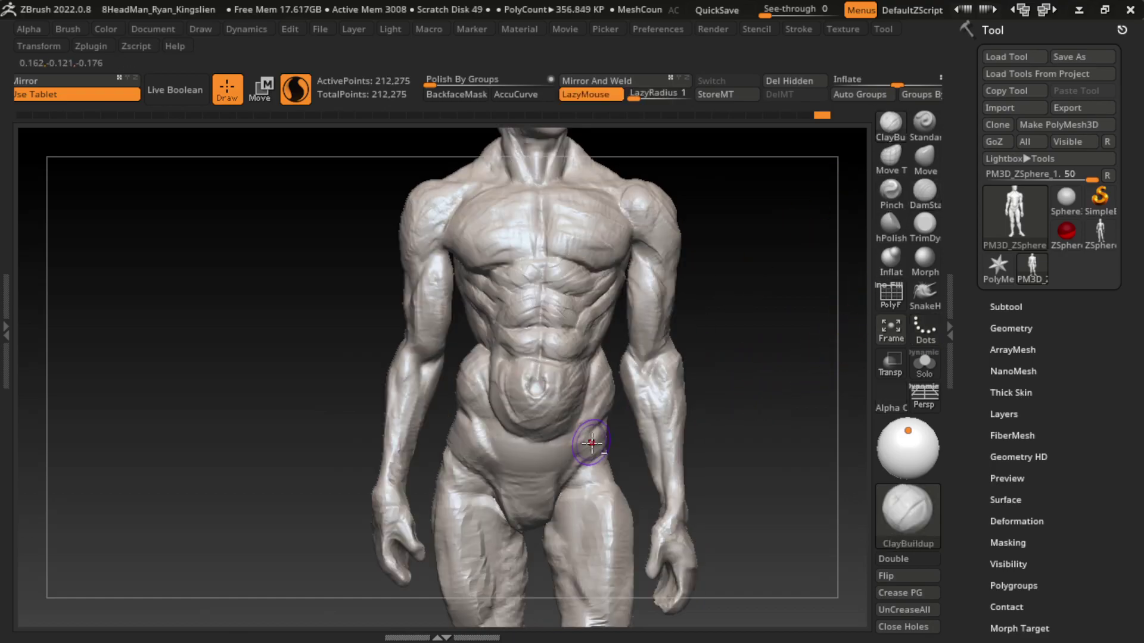
- Build up the lower abdomen, both hips and the left groin
drag(582, 440, 606, 430)
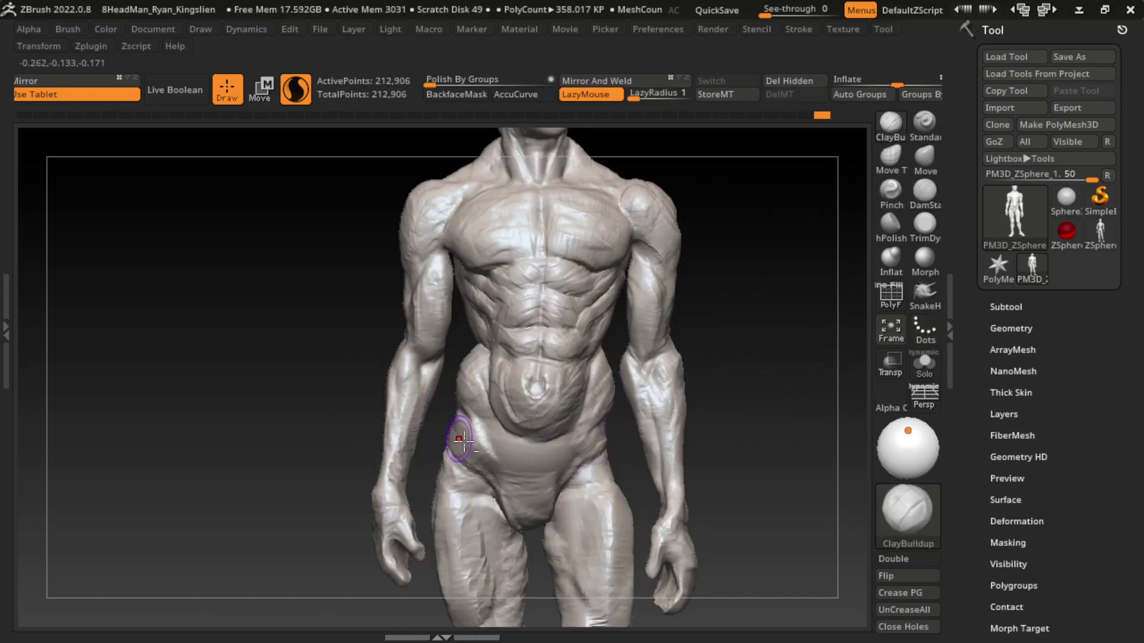
mouse_move(435, 447)
mouse_down()
mouse_move(468, 432)
mouse_move(453, 468)
mouse_up()
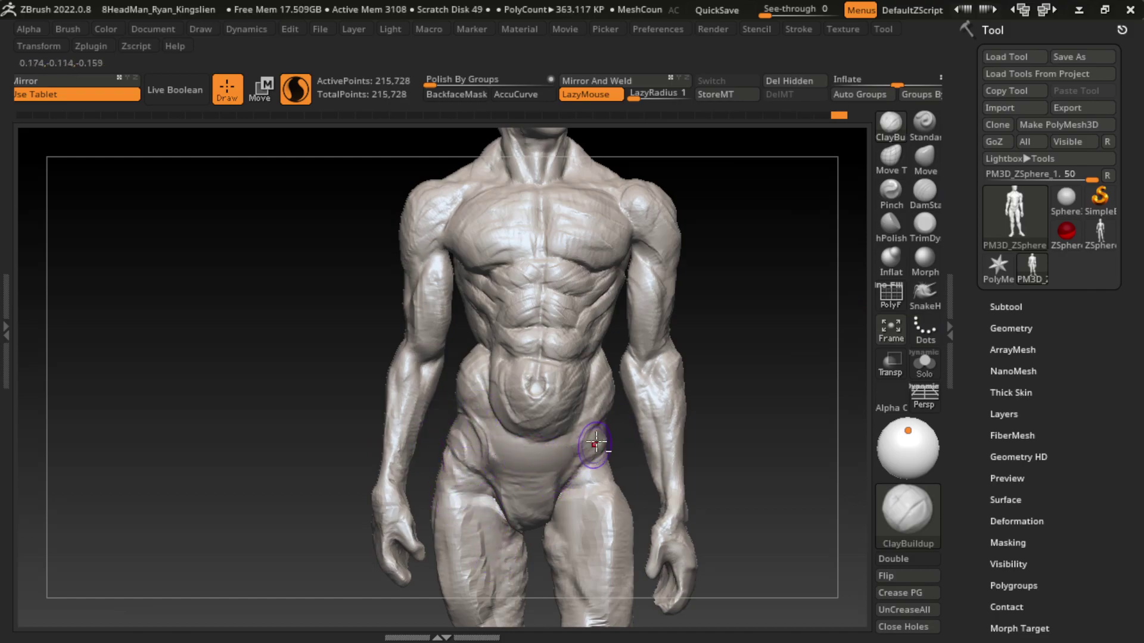
drag(584, 453, 587, 476)
mouse_move(447, 444)
mouse_down()
mouse_move(493, 462)
mouse_move(506, 483)
mouse_move(546, 490)
mouse_move(504, 512)
mouse_up()
- Shape the groin, upper thighs and right hip crease, then enlarge the brush
drag(567, 476, 518, 532)
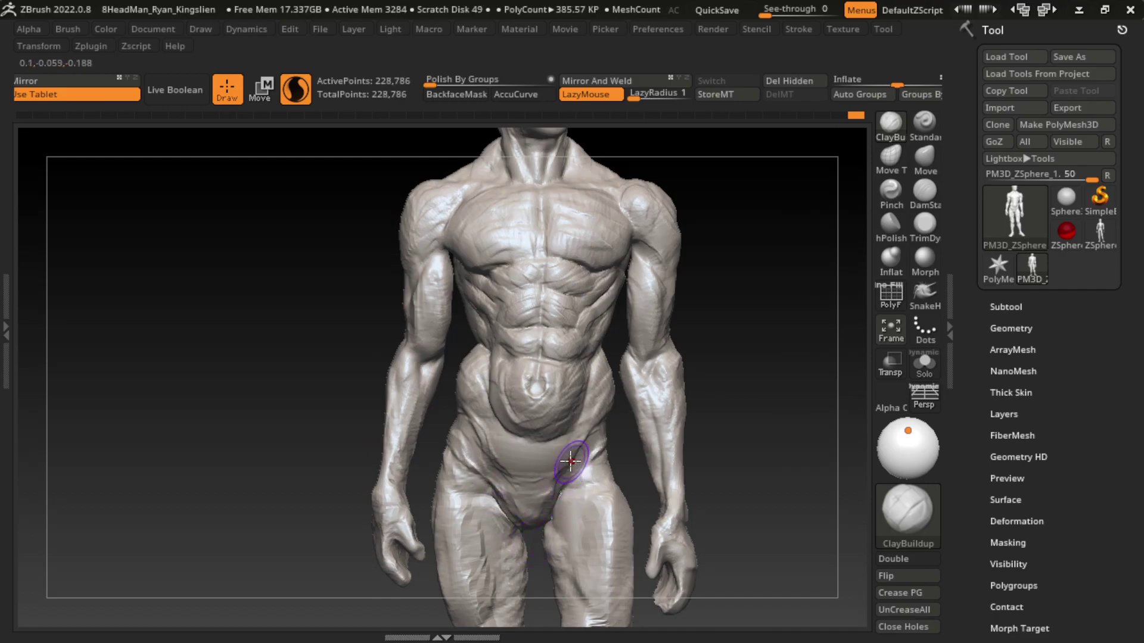
drag(575, 462, 548, 486)
mouse_move(584, 393)
mouse_down()
mouse_move(512, 471)
mouse_move(550, 446)
mouse_up()
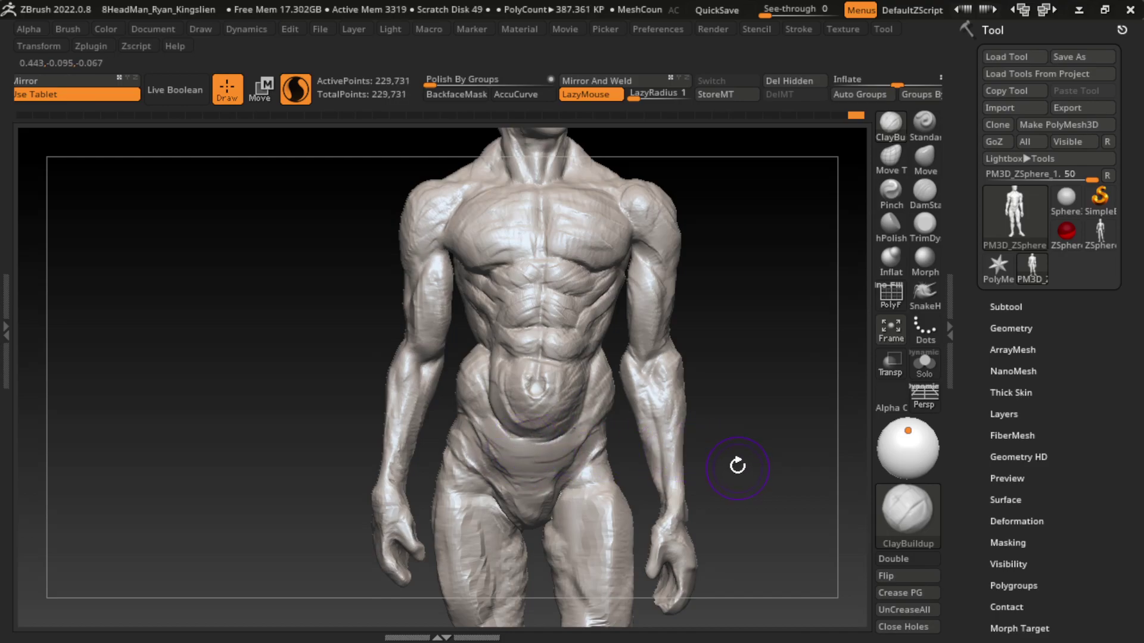
alt+drag(741, 457, 722, 324)
mouse_move(599, 403)
mouse_down()
mouse_move(603, 358)
mouse_move(590, 330)
mouse_up()
key(s)
- Sculpt the right hip and inner right thigh, orbiting to check the form
drag(595, 405, 599, 358)
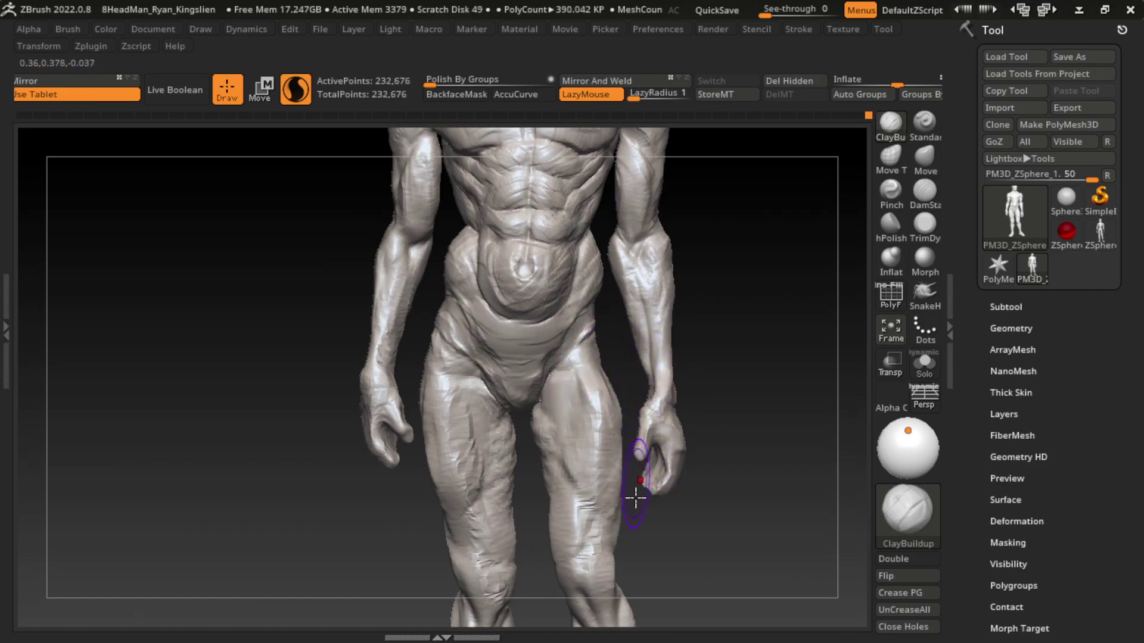
mouse_move(545, 450)
mouse_down()
mouse_move(571, 417)
mouse_move(551, 411)
mouse_move(540, 423)
mouse_up()
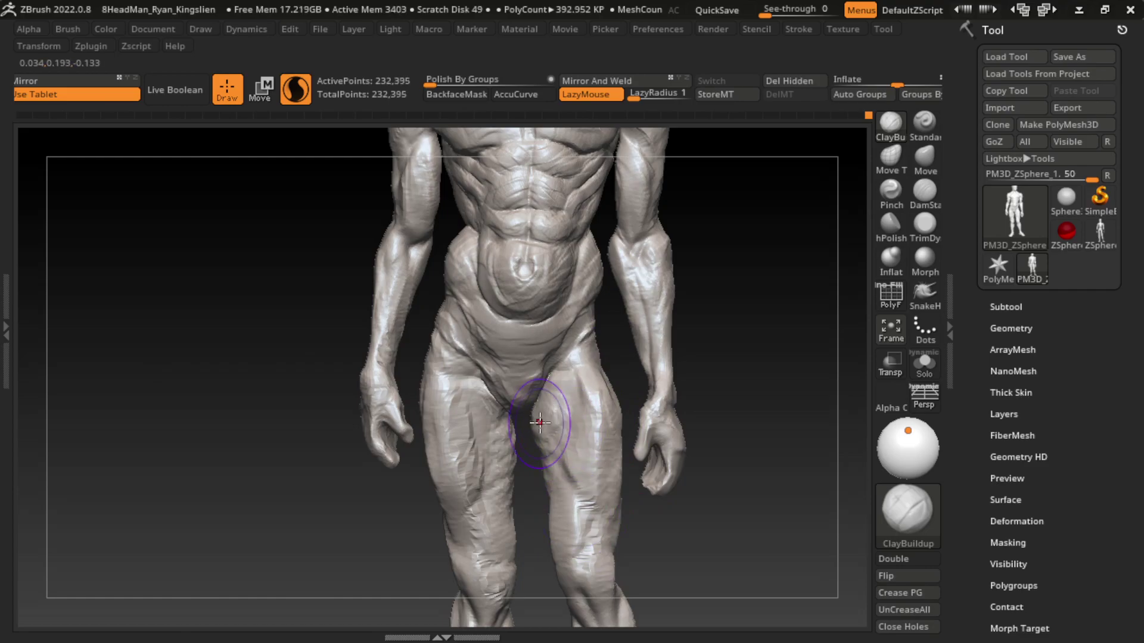
mouse_move(538, 492)
mouse_down()
mouse_move(549, 556)
mouse_move(523, 409)
mouse_move(536, 500)
mouse_move(682, 480)
mouse_up()
drag(539, 459, 494, 399)
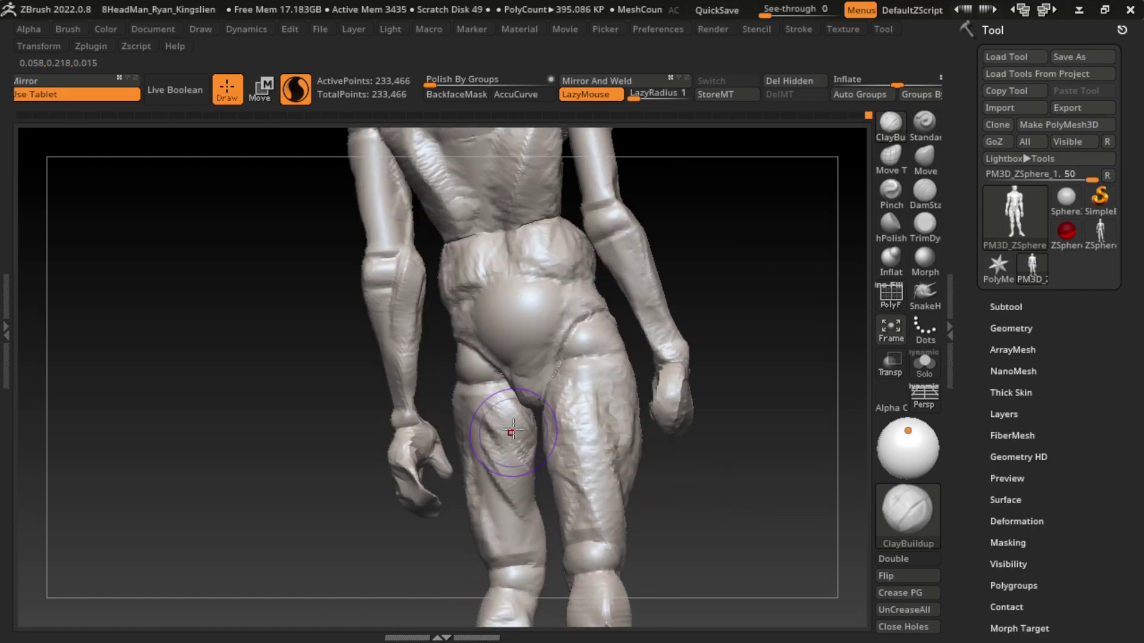
mouse_move(524, 440)
mouse_down()
mouse_move(716, 487)
mouse_move(575, 453)
mouse_up()
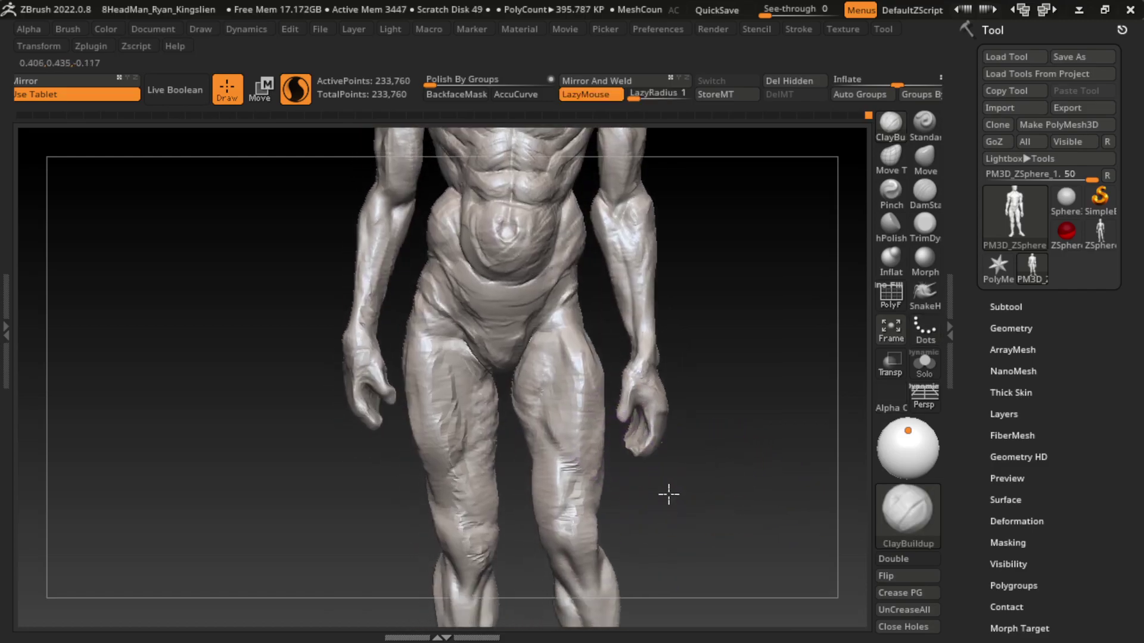
mouse_move(667, 492)
mouse_down()
mouse_move(541, 477)
mouse_move(589, 572)
mouse_move(559, 492)
mouse_move(531, 498)
mouse_move(544, 467)
mouse_move(554, 556)
mouse_move(576, 471)
mouse_move(555, 527)
mouse_move(609, 502)
mouse_move(564, 501)
mouse_up()
- Build up the right knee and the outer thigh just above it
click(925, 122)
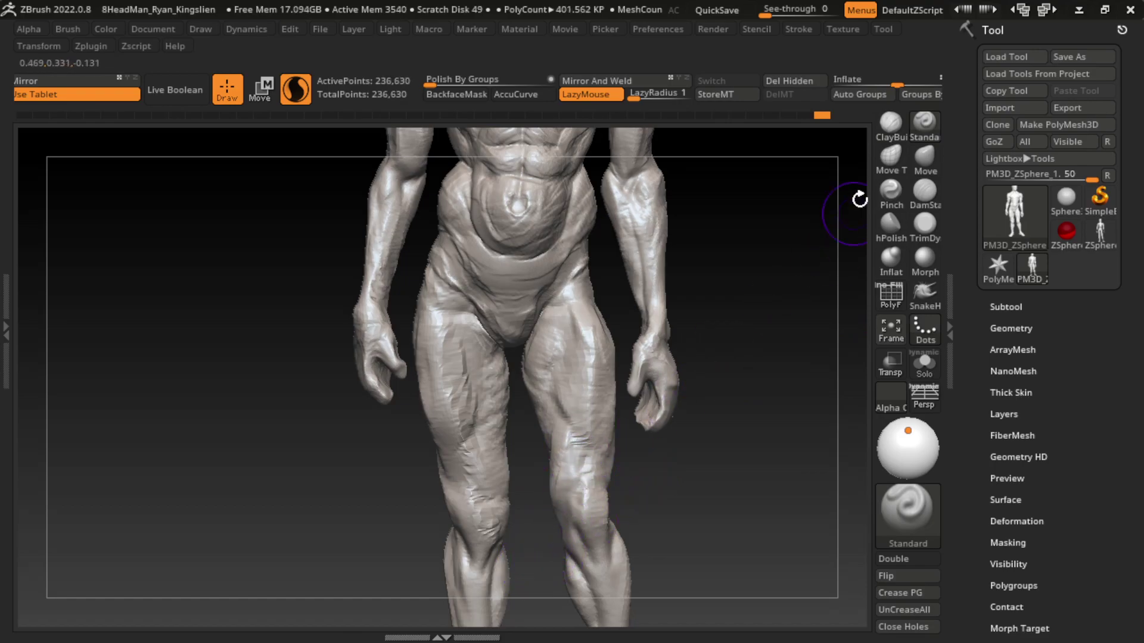
click(890, 122)
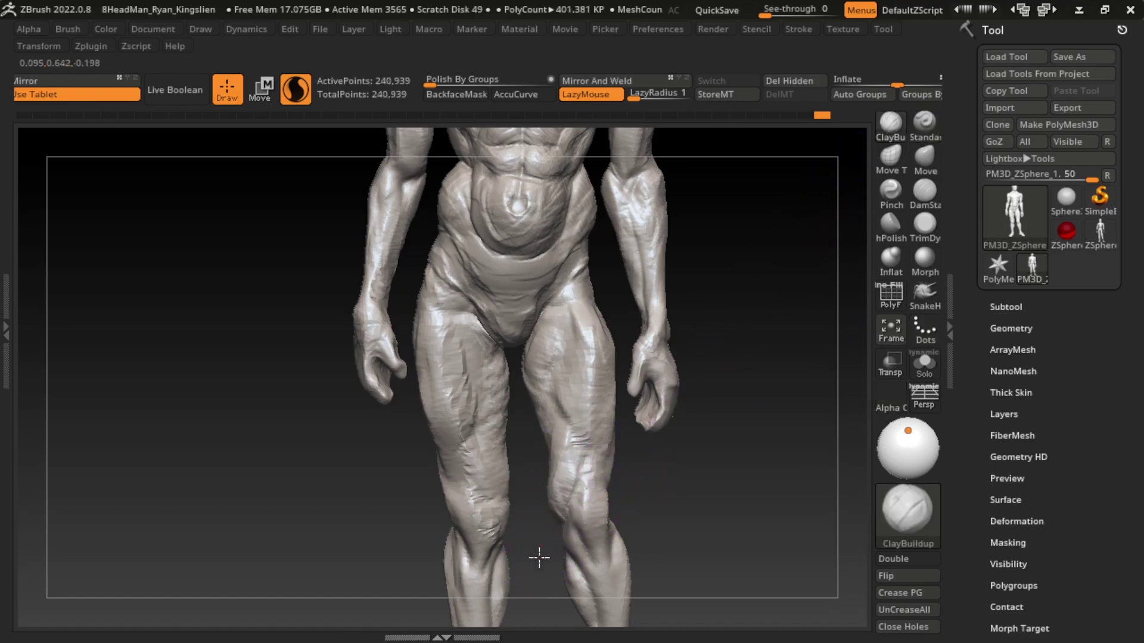
drag(539, 554, 548, 438)
mouse_move(538, 531)
mouse_down()
mouse_move(557, 480)
mouse_move(616, 455)
mouse_up()
mouse_move(593, 411)
mouse_down()
mouse_move(620, 482)
mouse_move(613, 459)
mouse_up()
- Carve and deepen creases around the right knee with DamStandard
key(d)
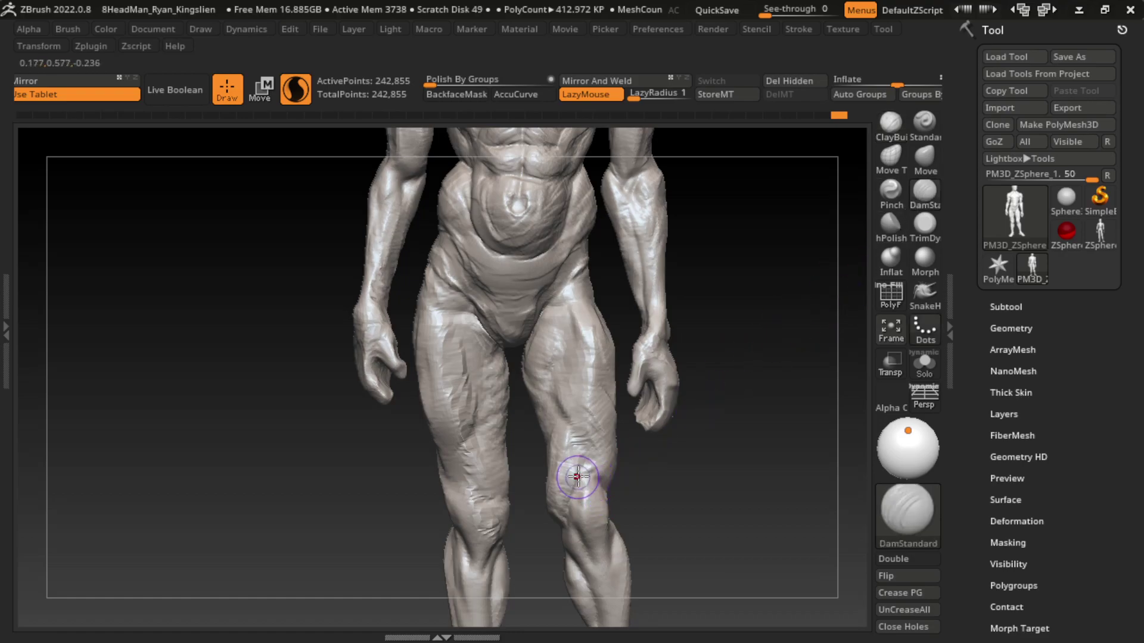
drag(608, 480, 582, 465)
alt+drag(642, 524, 668, 420)
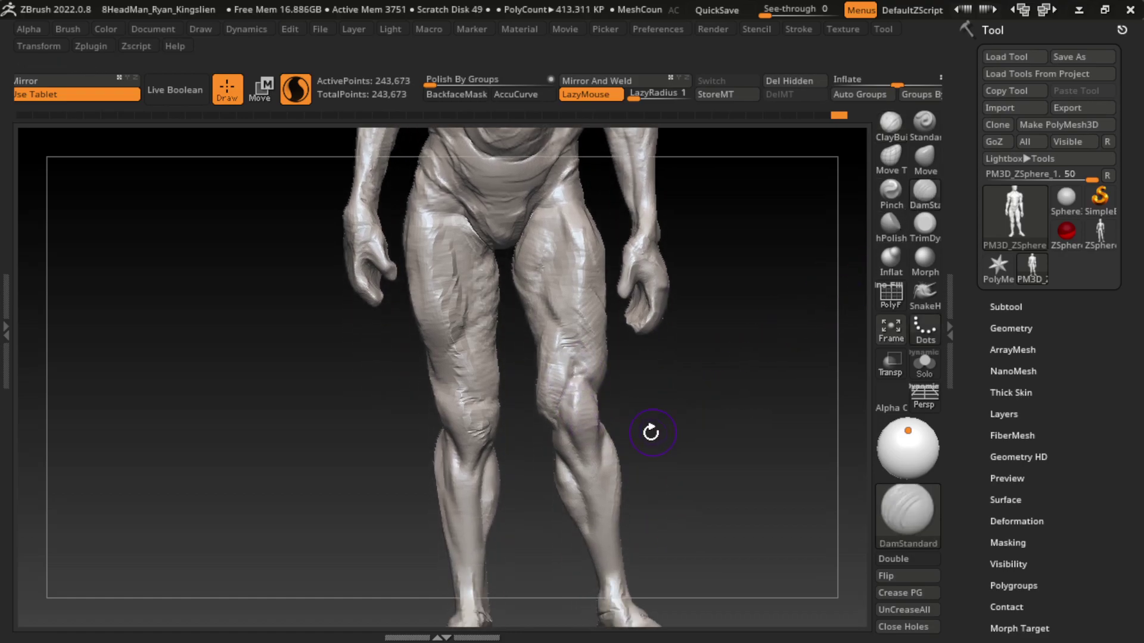
drag(596, 435, 581, 462)
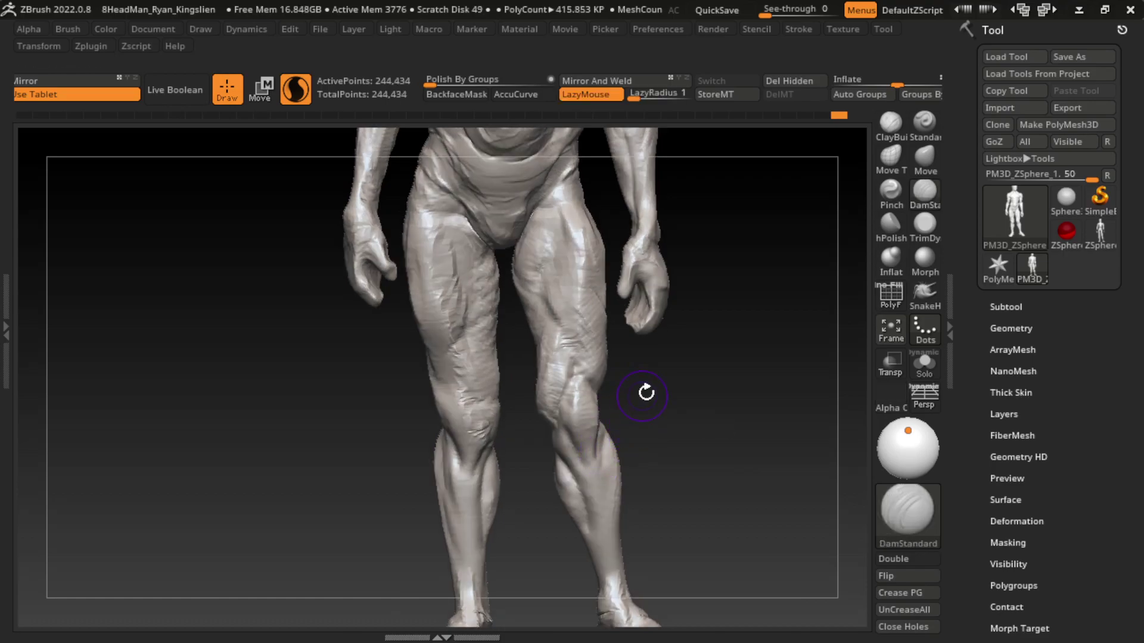
drag(583, 403, 570, 415)
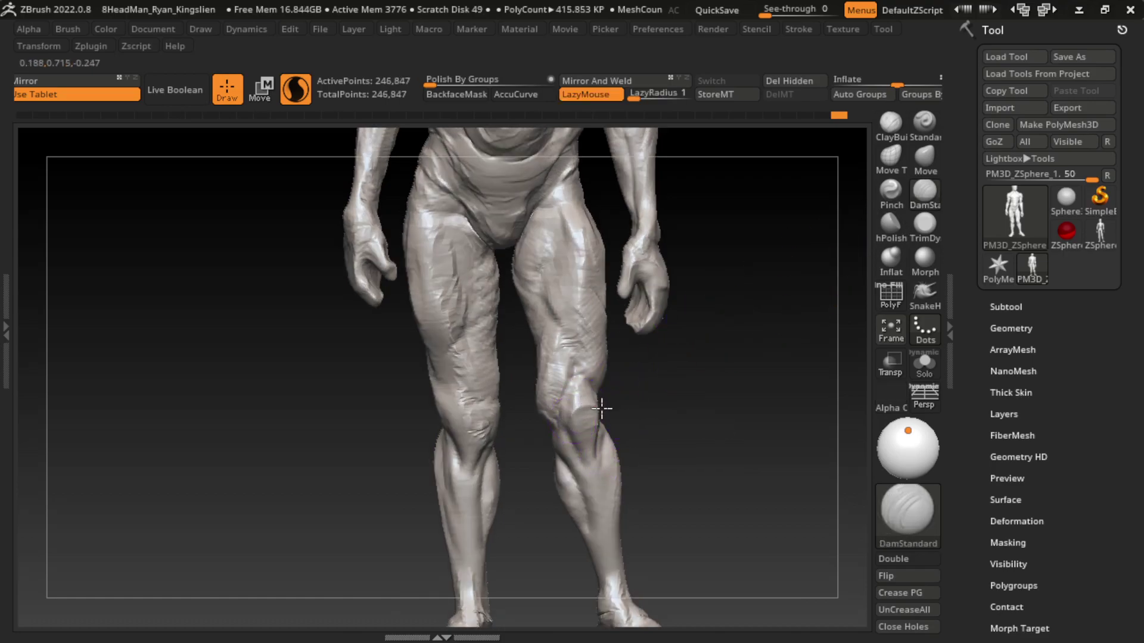
- Add a clay patch to the knee and shape the upper calf below it
key(b)
key(c)
key(b)
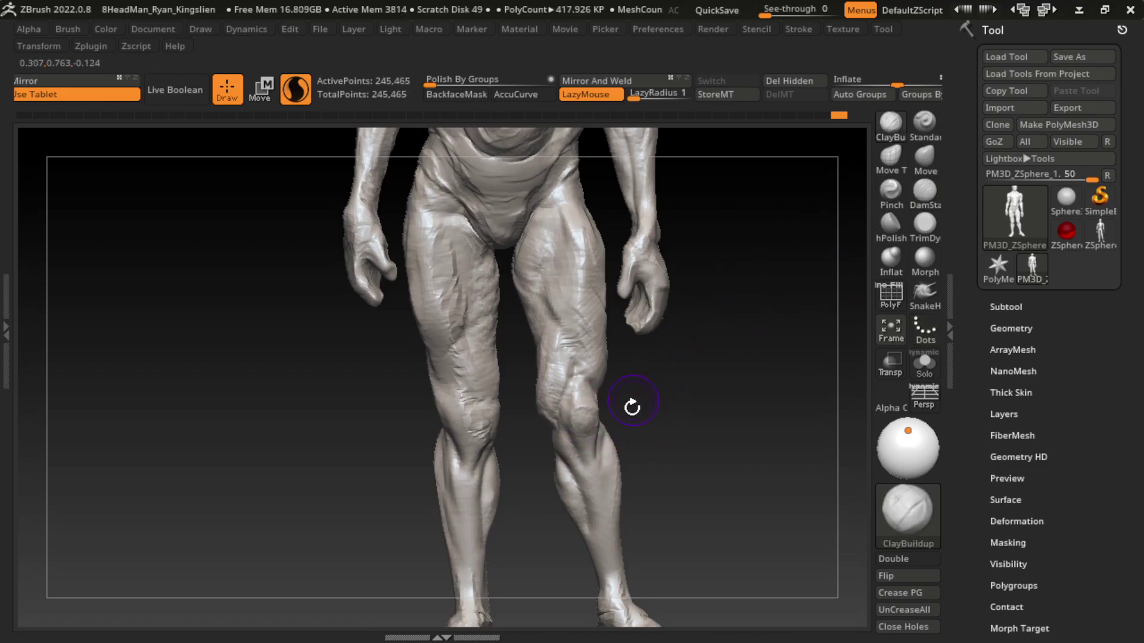
mouse_move(592, 439)
mouse_down()
mouse_move(575, 420)
mouse_move(608, 415)
mouse_up()
key(s)
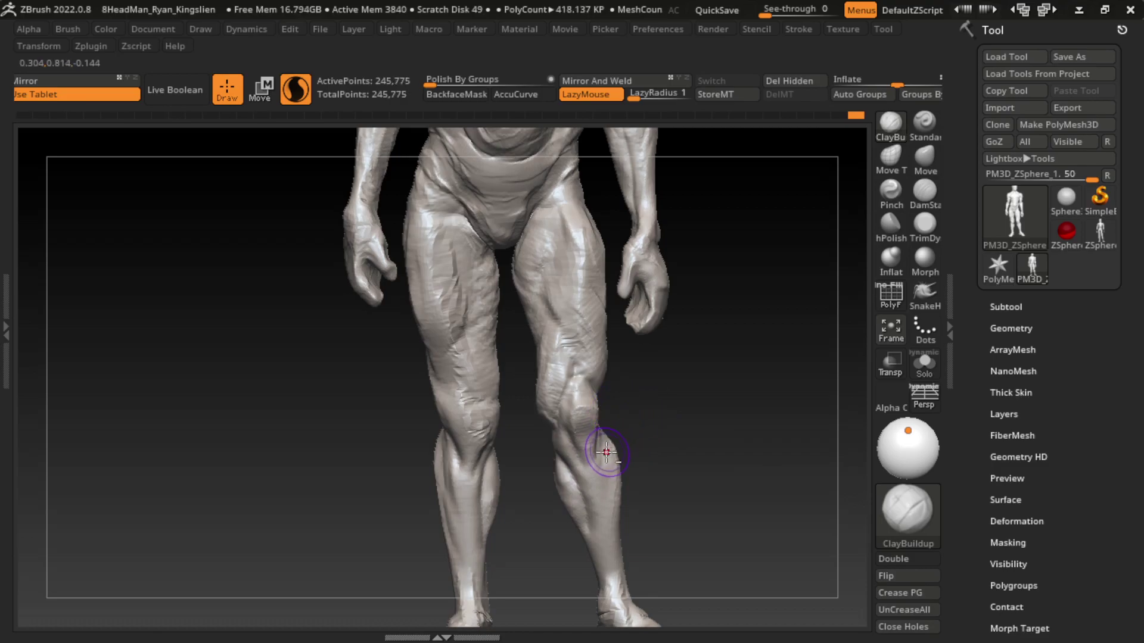
drag(607, 453, 608, 459)
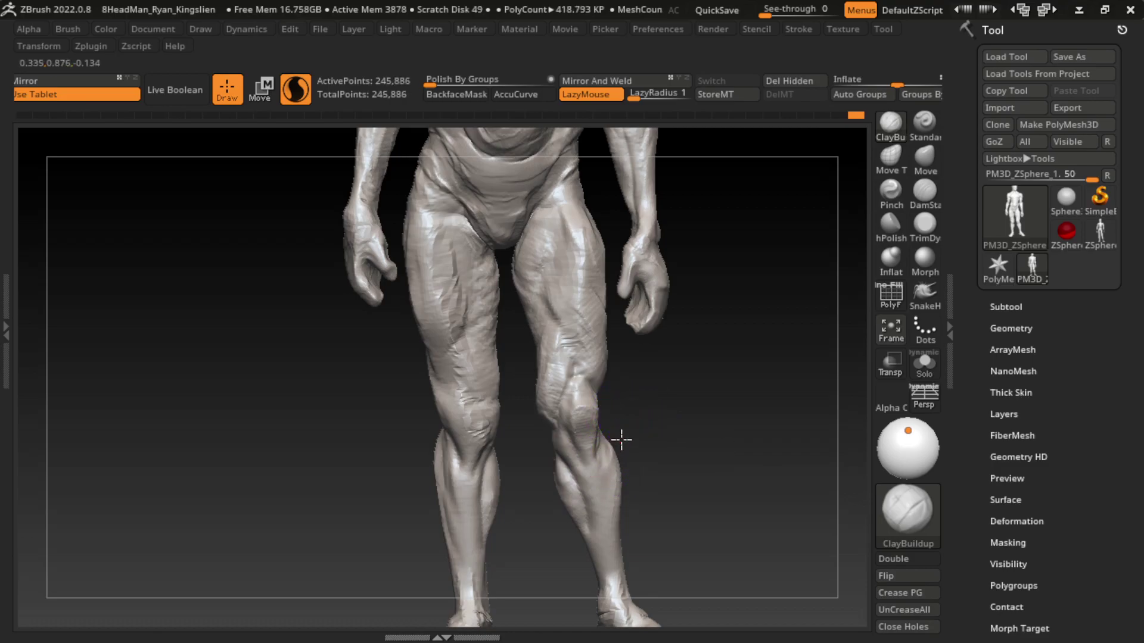
mouse_move(626, 459)
mouse_down()
mouse_move(609, 470)
mouse_move(613, 490)
mouse_move(567, 473)
mouse_move(553, 452)
mouse_move(571, 447)
mouse_up()
- Refine the knee from a three-quarter side view, then return to front view
drag(674, 417, 668, 416)
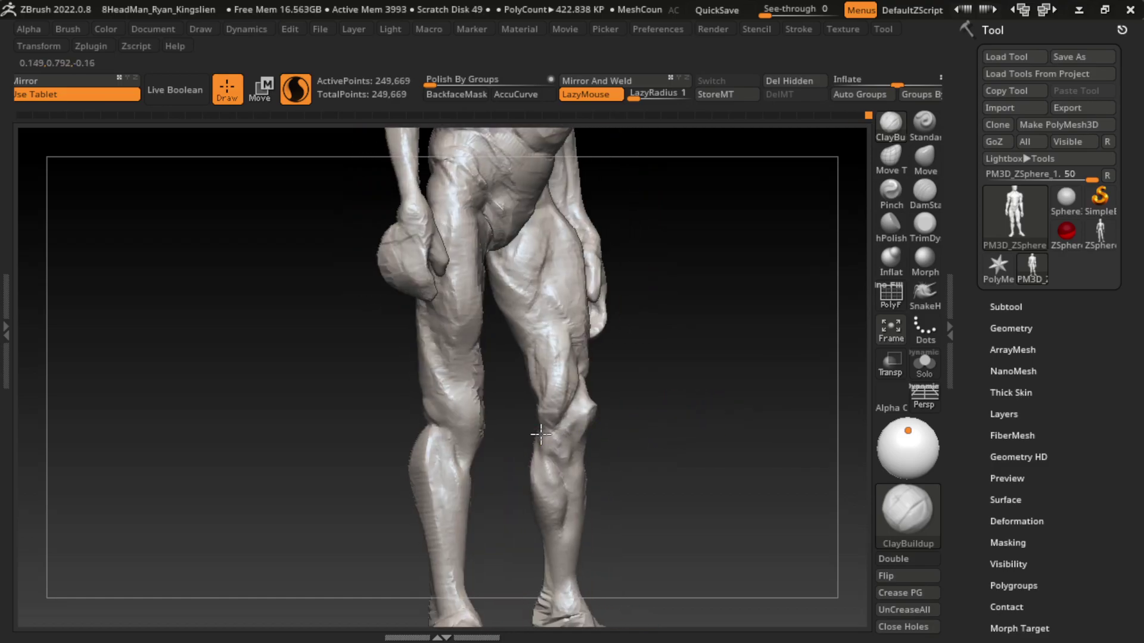
drag(540, 435, 552, 456)
drag(718, 423, 623, 438)
drag(545, 408, 548, 452)
drag(743, 432, 632, 434)
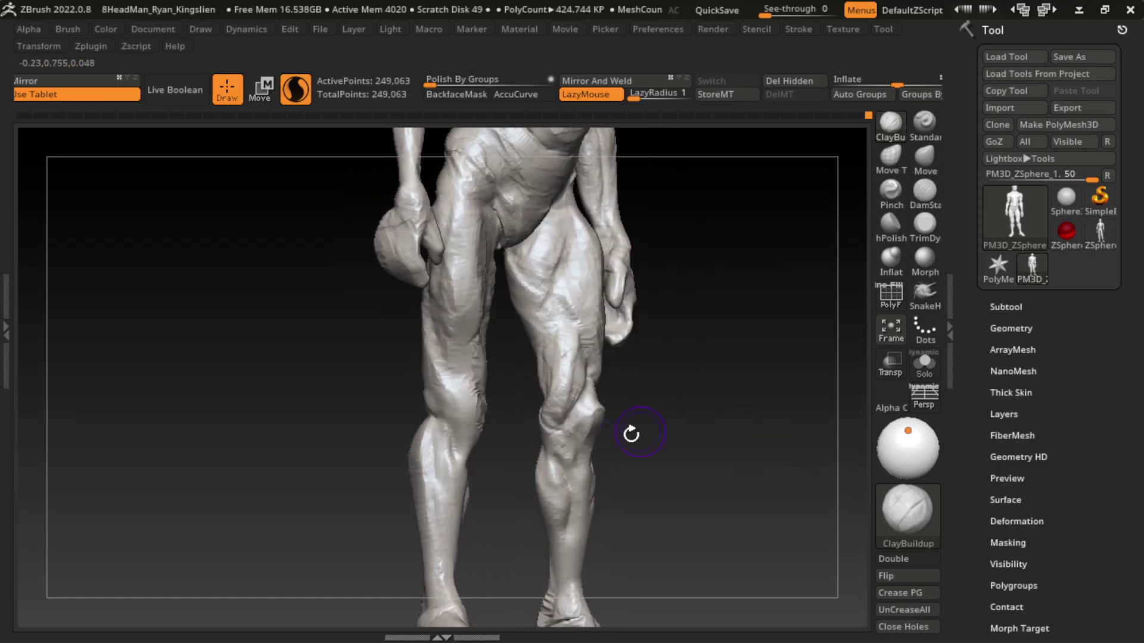
drag(560, 462, 555, 456)
mouse_move(718, 487)
mouse_down()
mouse_move(664, 455)
mouse_move(679, 357)
mouse_up()
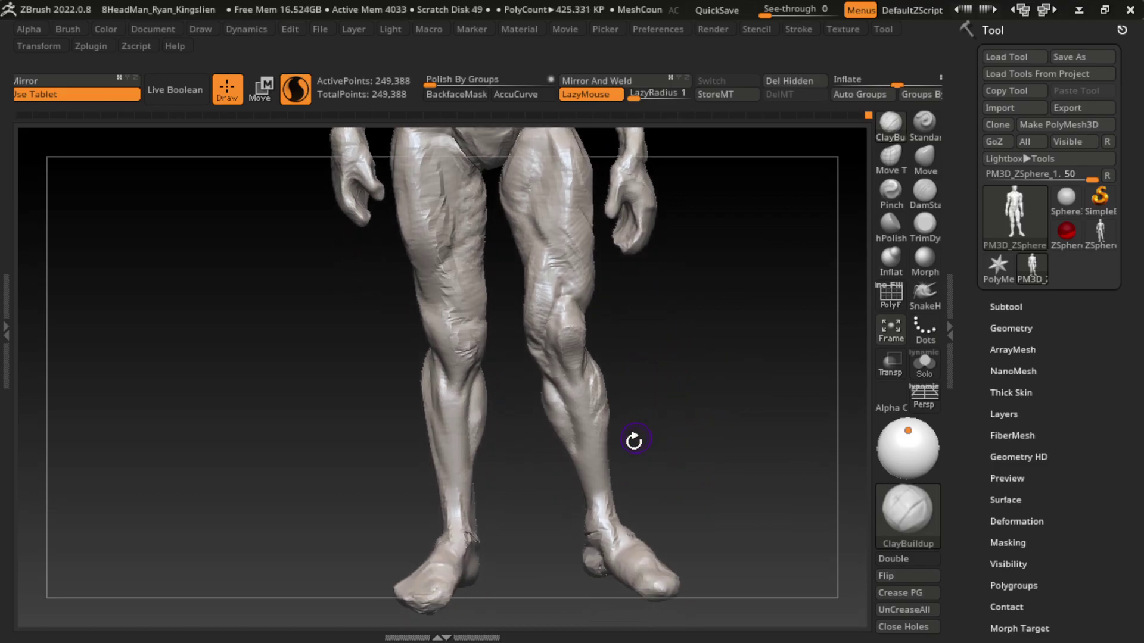
- Carve a DamStandard crease along the right calf and shape the shin
click(913, 206)
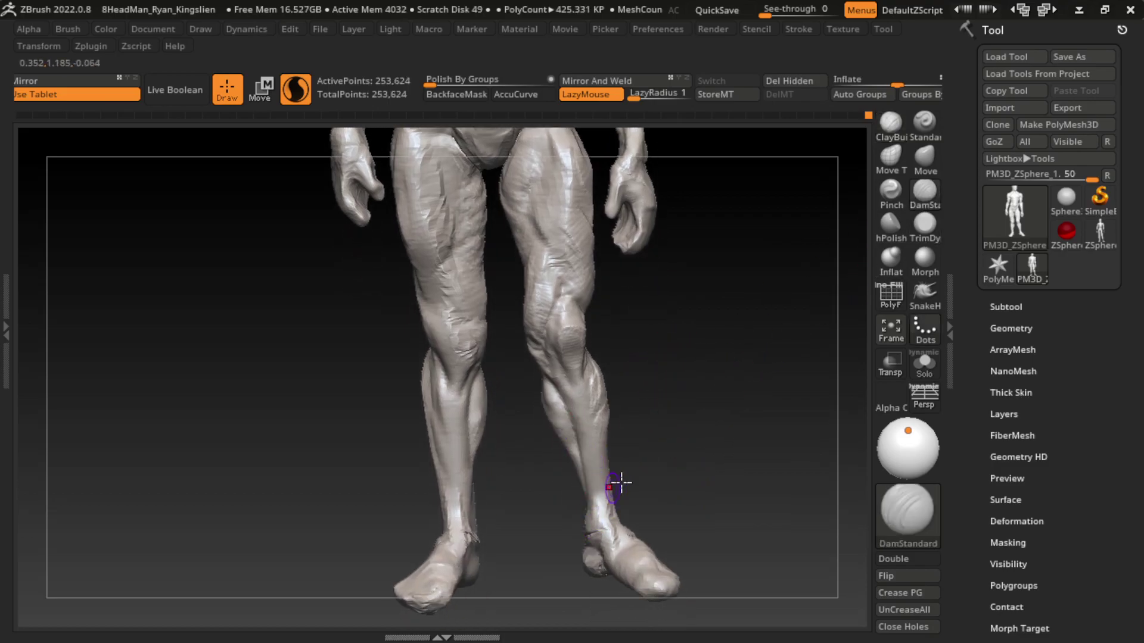
drag(586, 372, 590, 526)
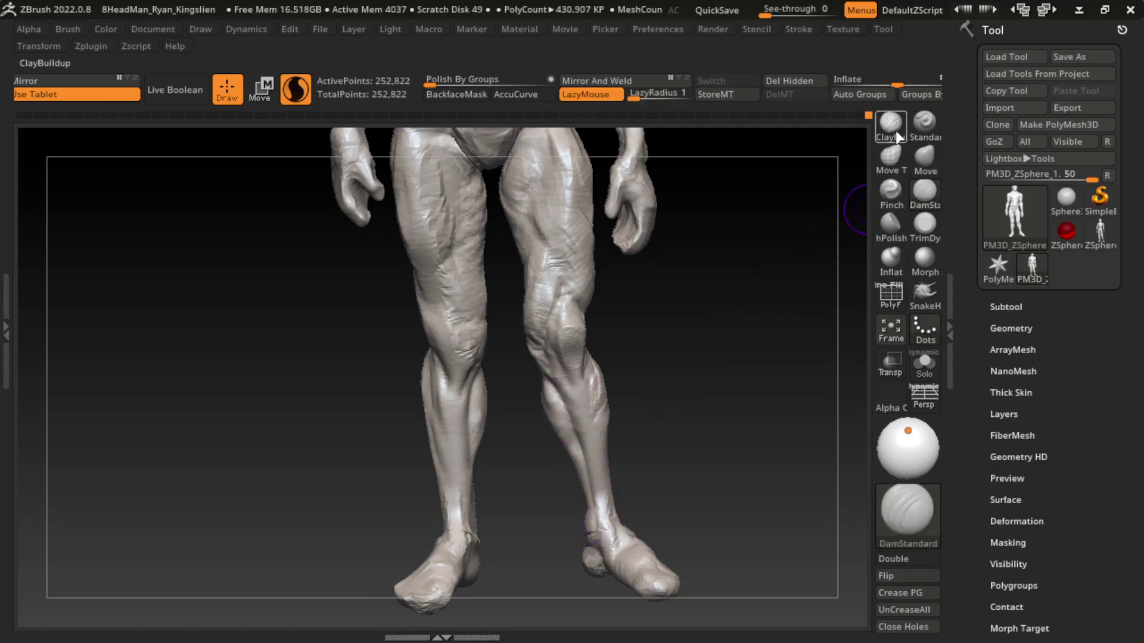
drag(547, 363, 611, 531)
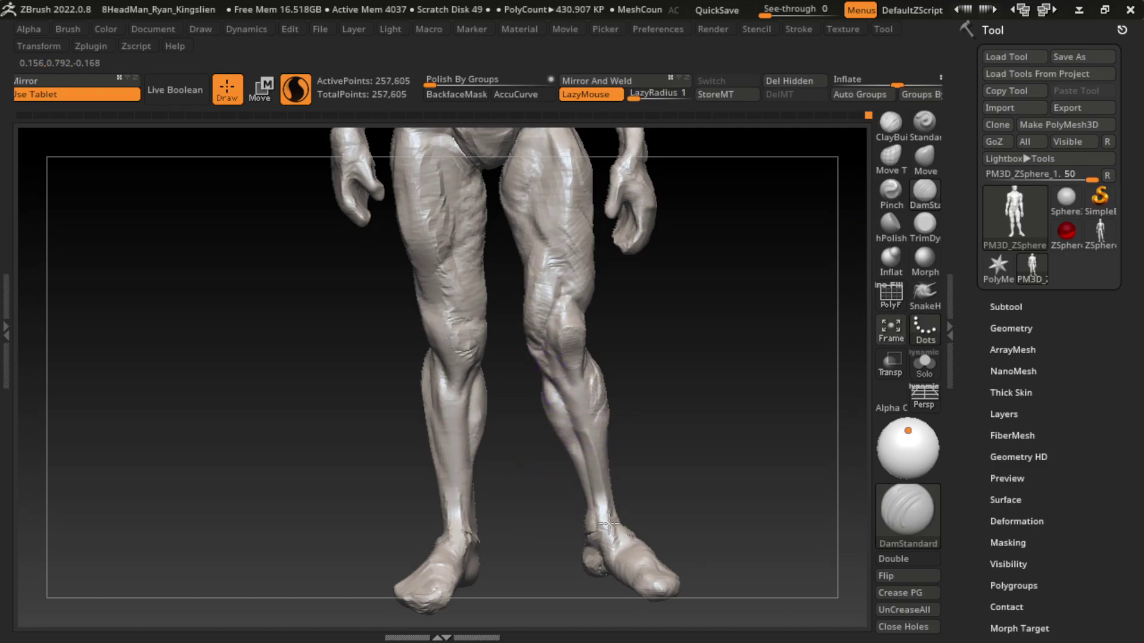
- Build up the right shin, lower shin and top of the foot with ClayBuildup
click(891, 123)
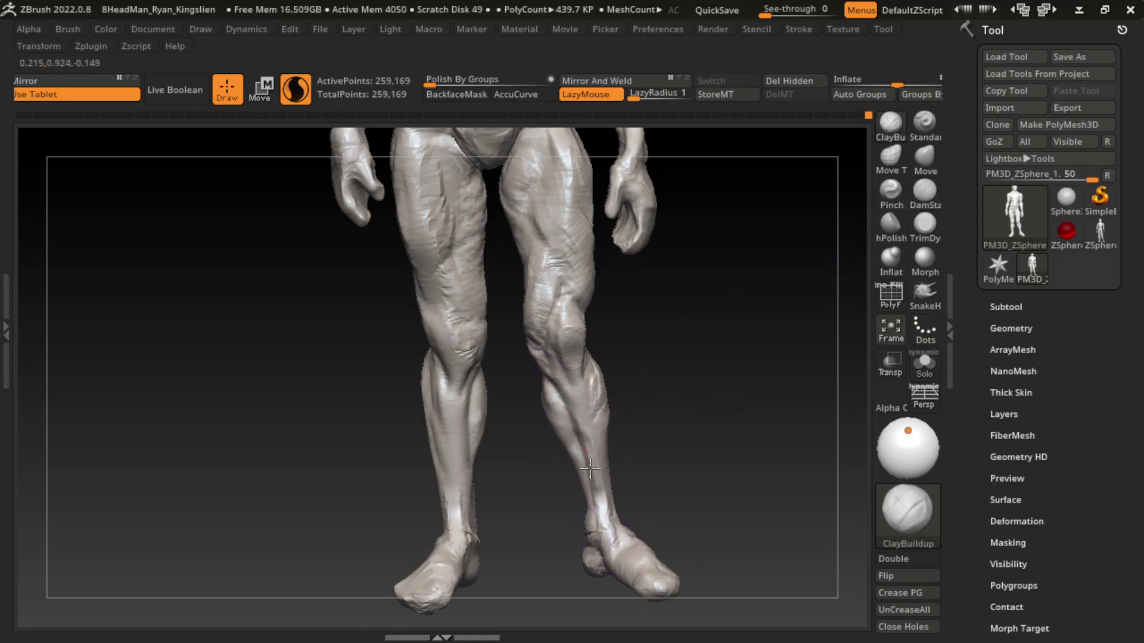
drag(566, 390, 590, 467)
drag(587, 451, 632, 574)
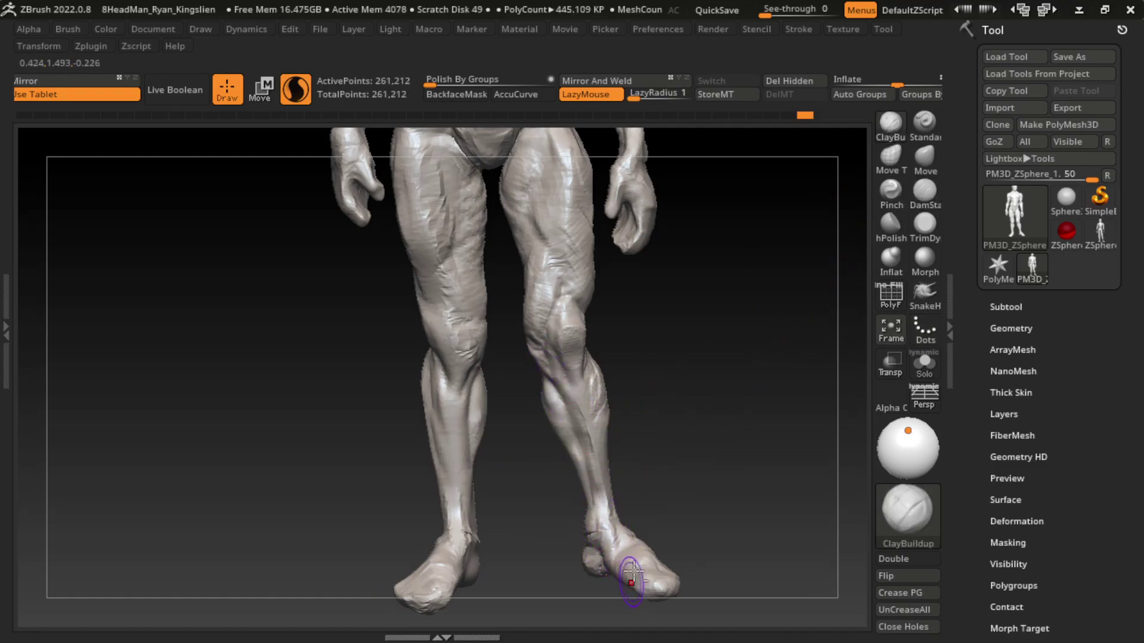
drag(574, 460, 614, 536)
drag(601, 488, 608, 554)
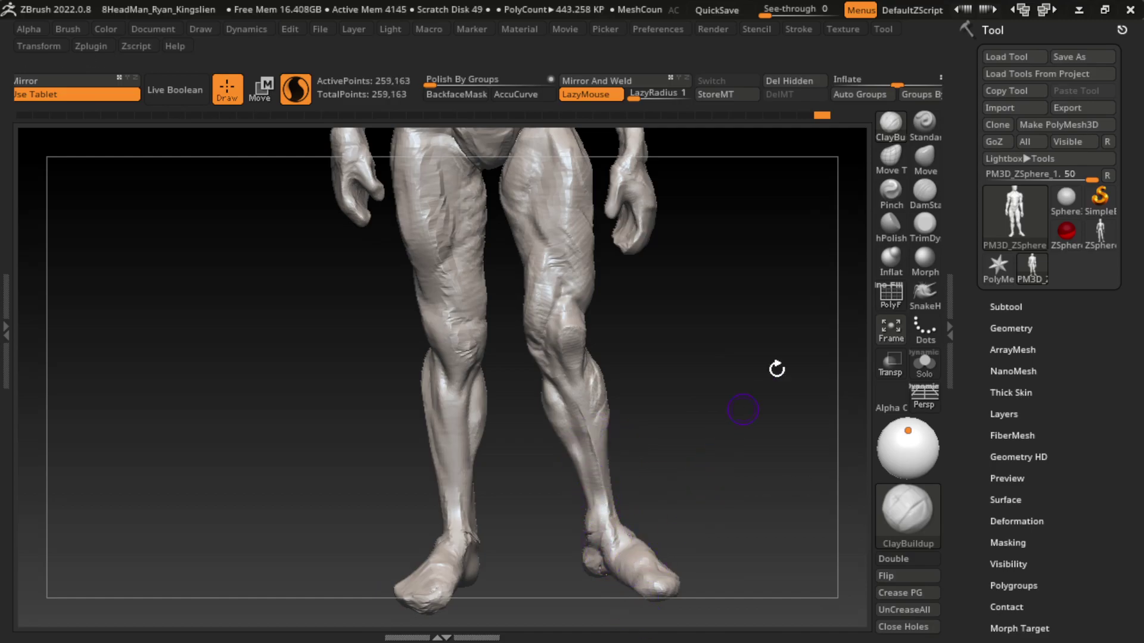
- Add ClayBuildup mass to the right foot while orbiting around it
key(b)
key(d)
key(s)
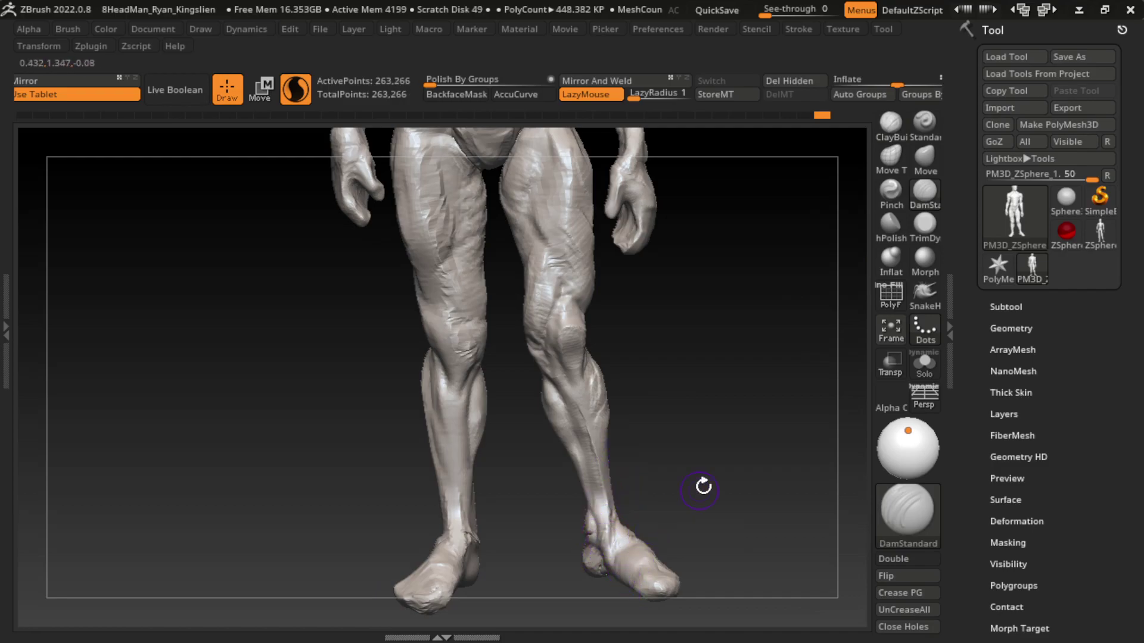
key(b)
key(c)
key(b)
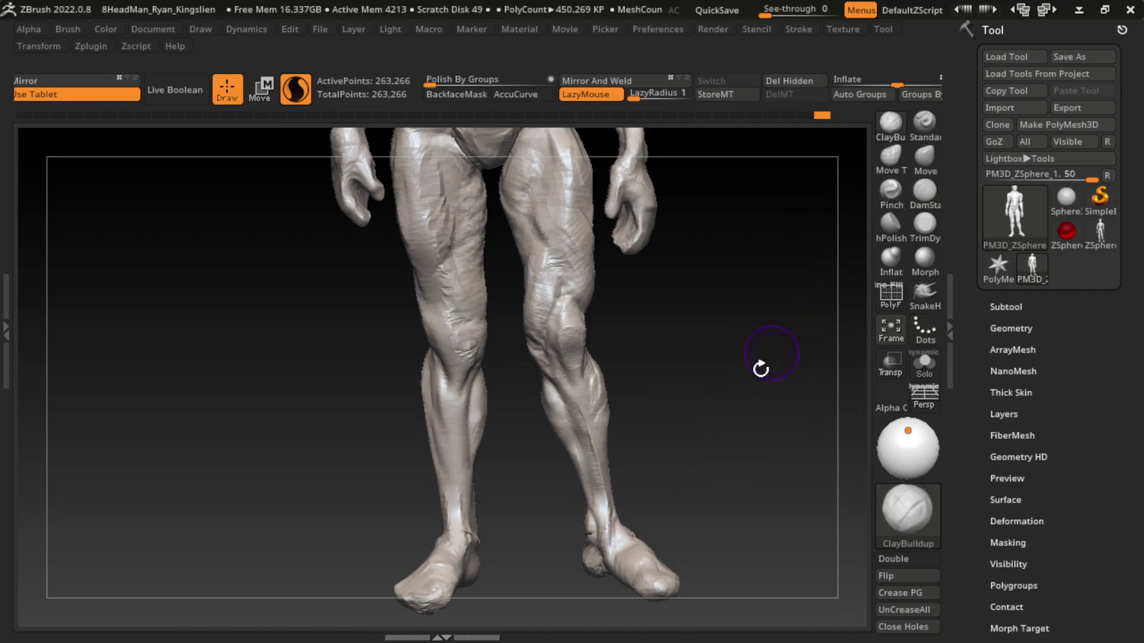
mouse_move(662, 563)
mouse_down()
mouse_move(621, 554)
mouse_move(661, 563)
mouse_up()
drag(735, 529, 702, 540)
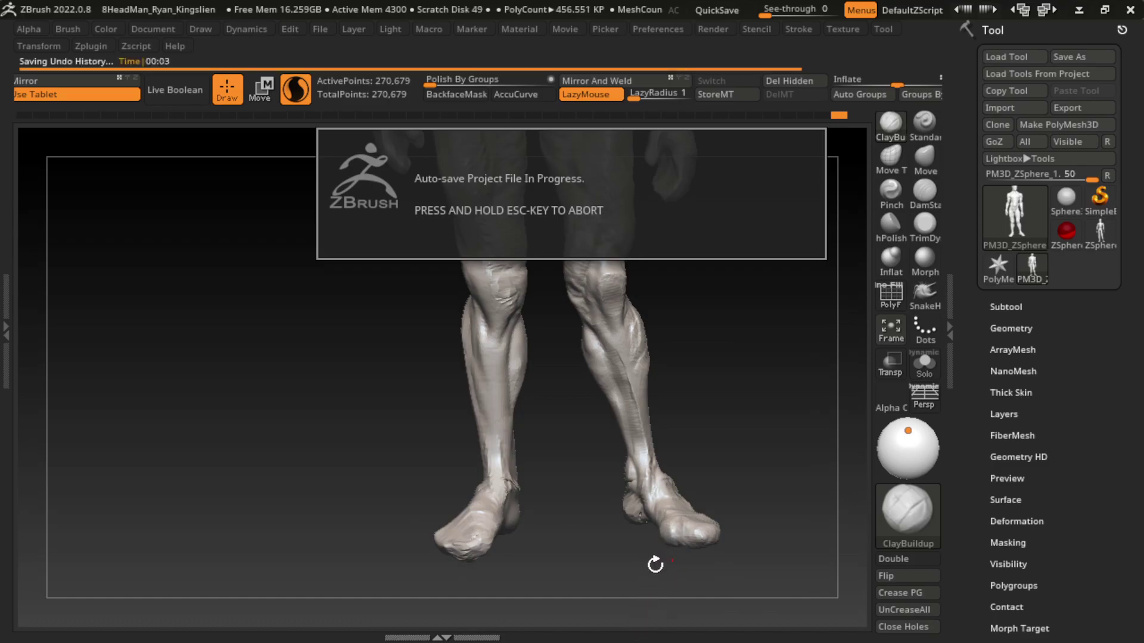
- Sculpt the right foot's toes with the Standard brush from a higher three-quarter view
click(927, 162)
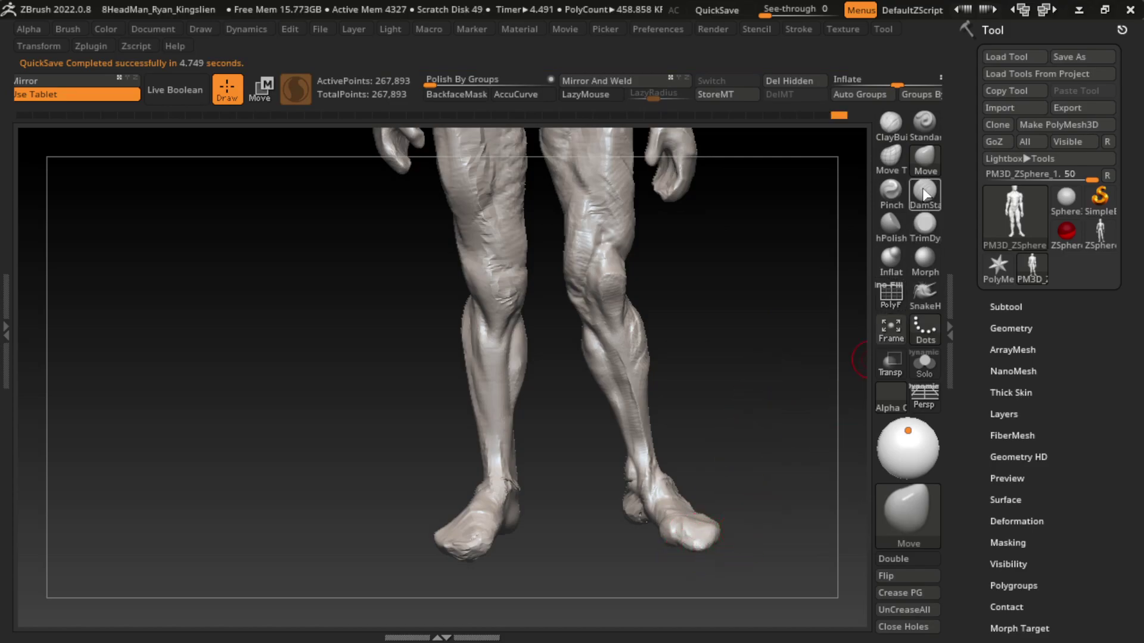
key(b)
key(s)
key(t)
mouse_move(779, 360)
mouse_down()
mouse_move(690, 524)
mouse_move(712, 520)
mouse_up()
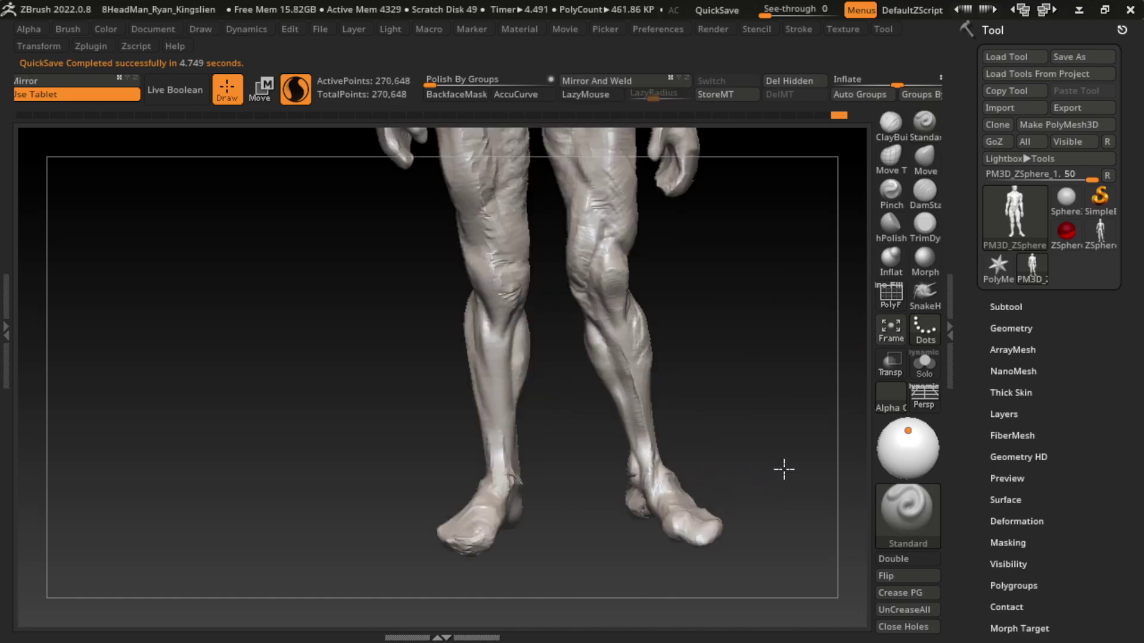
shift+drag(750, 480, 771, 484)
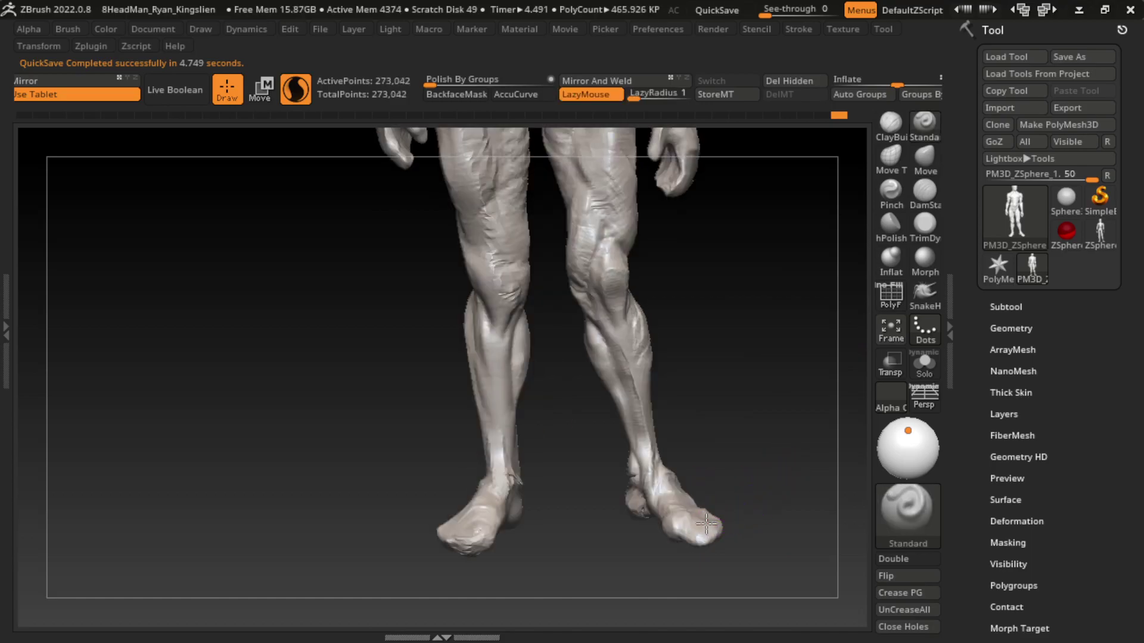
- Build up the top of the right foot and ankle with ClayBuildup, then smooth the ankle
key(b)
key(c)
key(b)
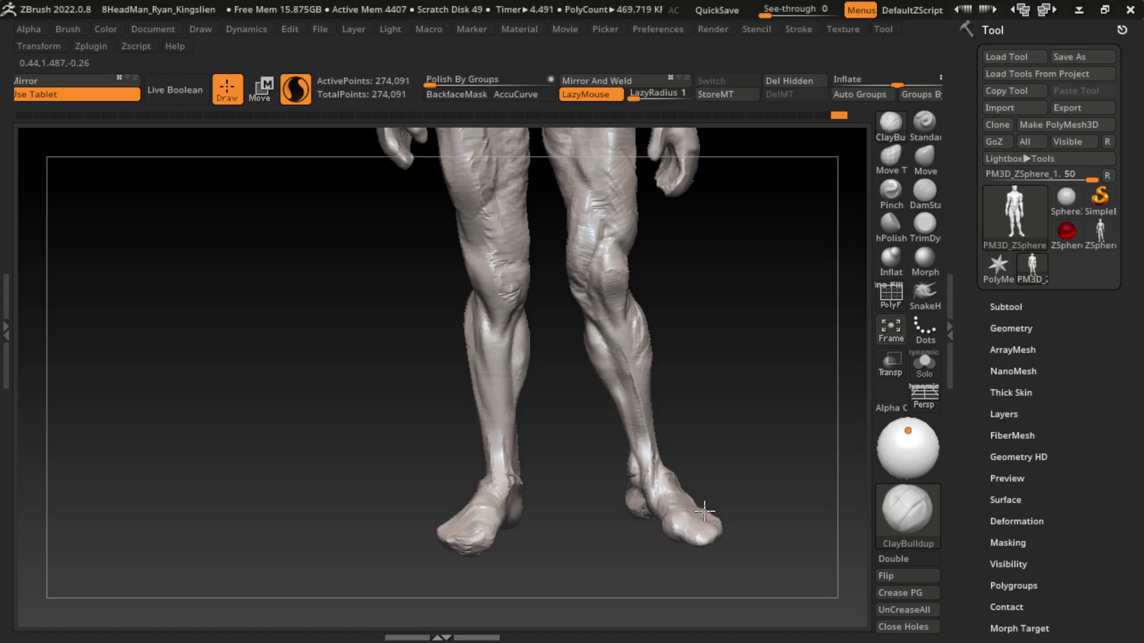
drag(715, 508, 718, 516)
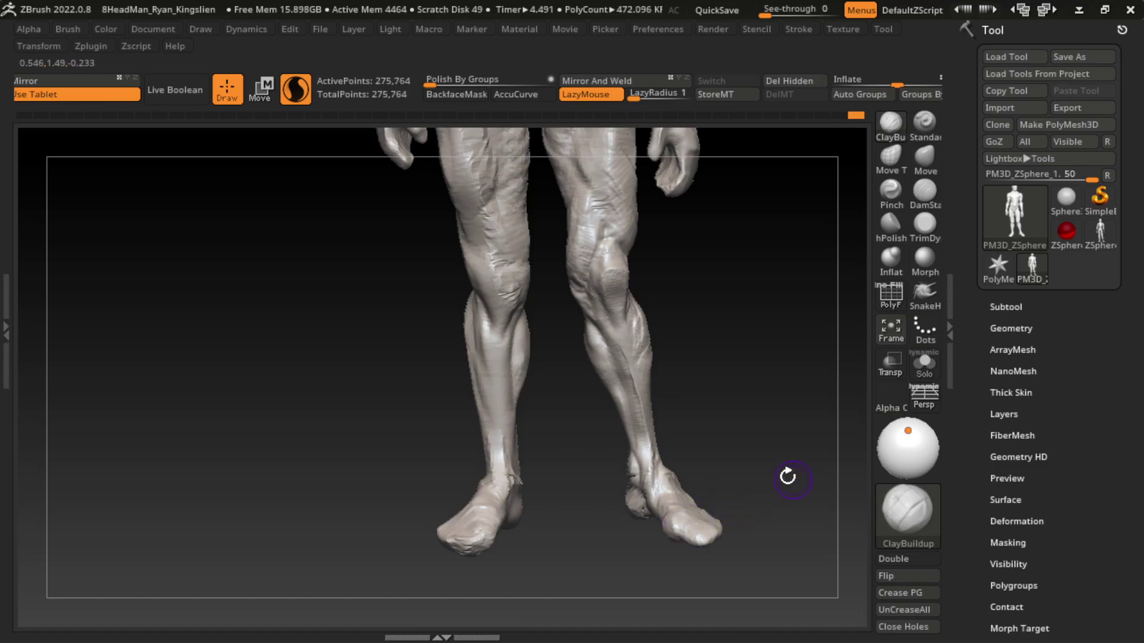
drag(658, 467, 662, 474)
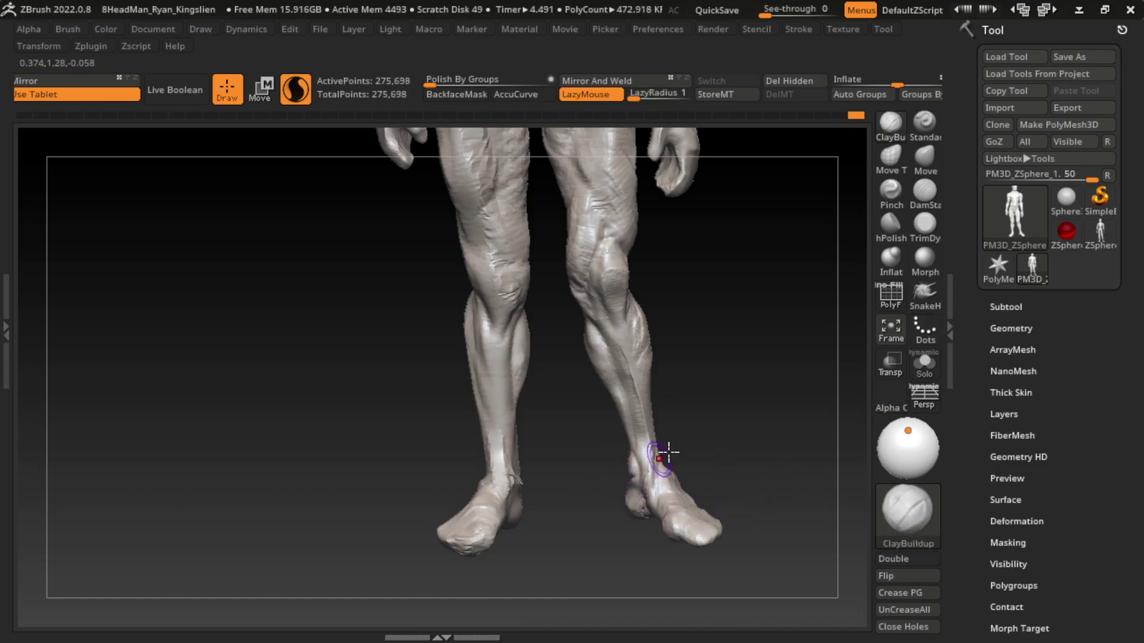
drag(703, 417, 712, 401)
- Snap to a straight front view and build up the right ankle and shin muscle
key(shift)
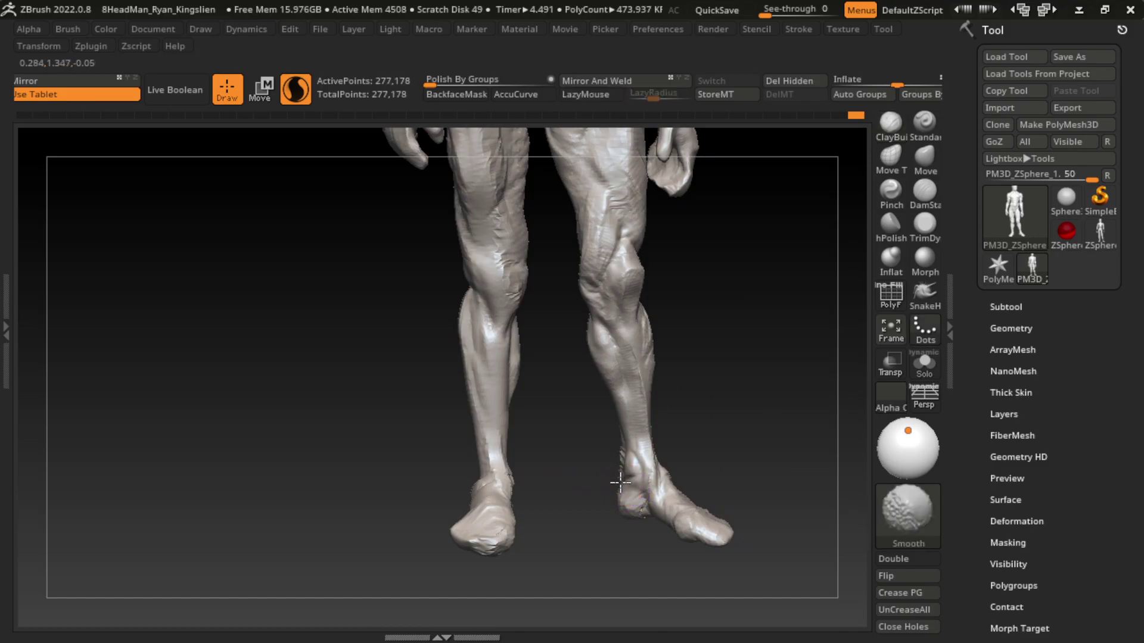
shift+drag(706, 464, 702, 447)
mouse_move(627, 474)
mouse_down()
mouse_move(653, 477)
mouse_move(639, 521)
mouse_move(627, 416)
mouse_up()
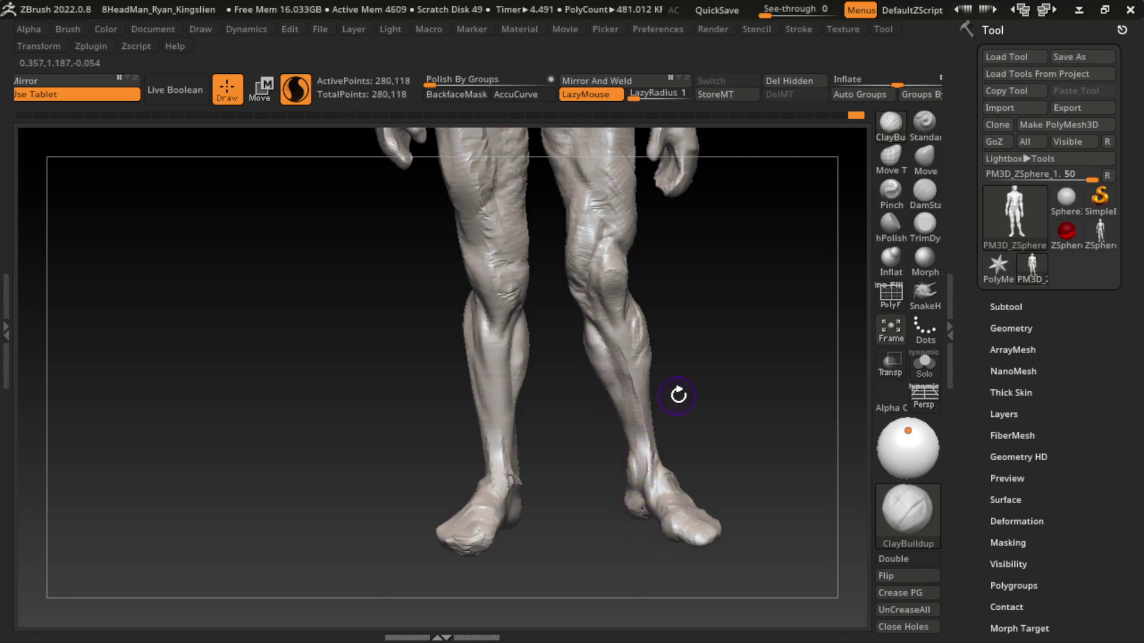
drag(622, 362, 596, 328)
alt+drag(728, 350, 721, 395)
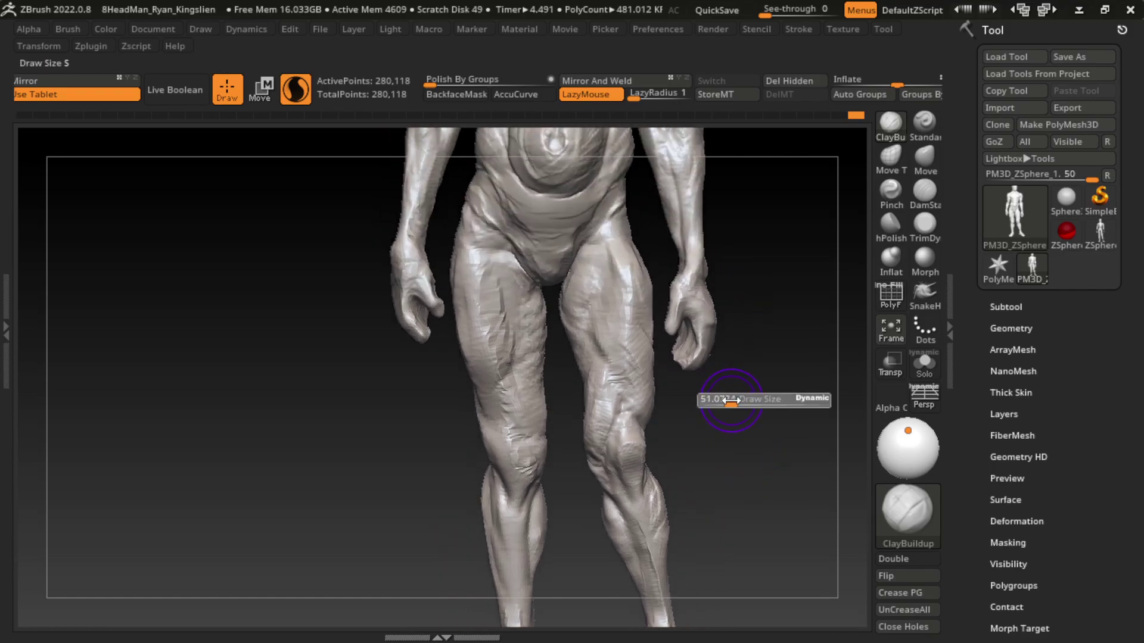
- Add ClayBuildup strokes along both inner thighs near the groin
mouse_move(511, 217)
mouse_down()
mouse_move(544, 310)
mouse_move(524, 287)
mouse_move(542, 345)
mouse_up()
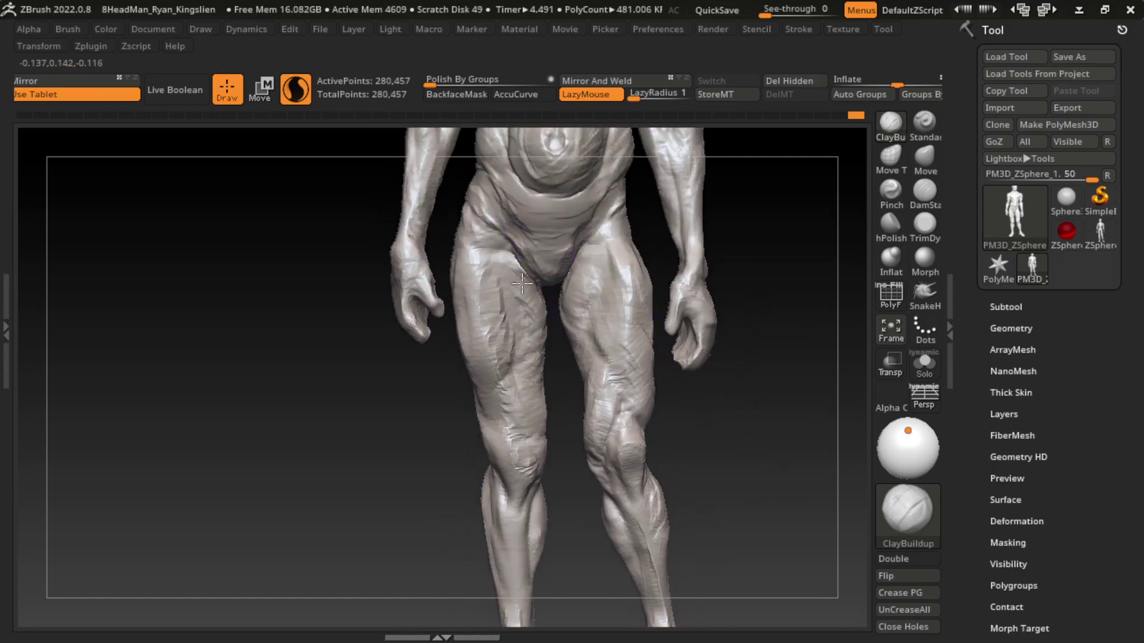
mouse_move(512, 277)
mouse_down()
mouse_move(511, 302)
mouse_move(546, 370)
mouse_up()
mouse_move(519, 310)
mouse_down()
mouse_move(541, 381)
mouse_move(501, 332)
mouse_up()
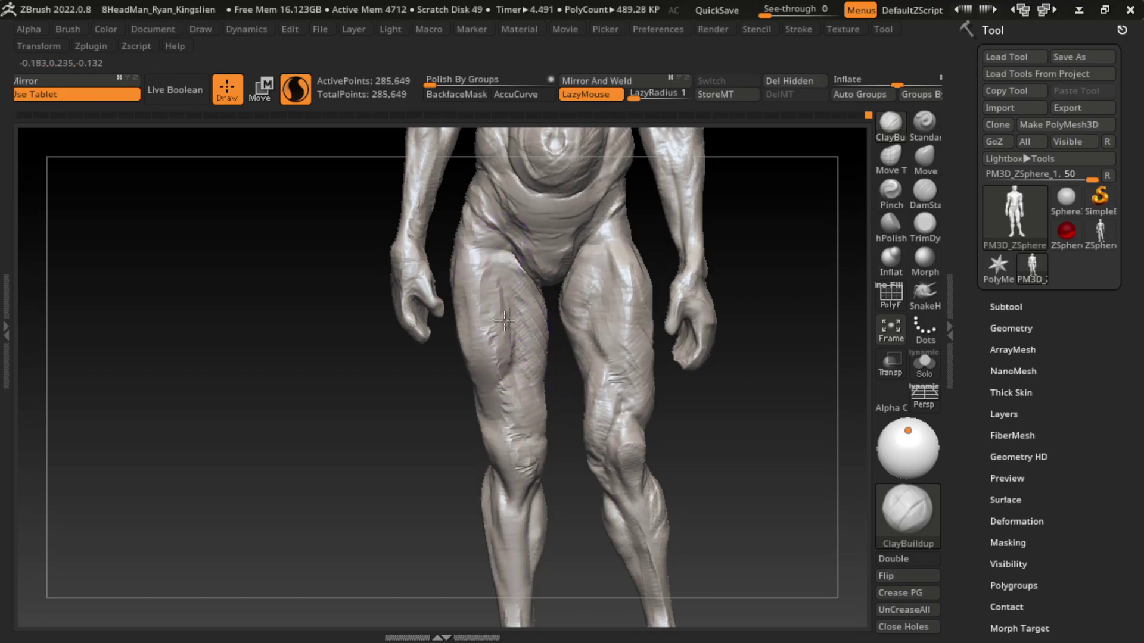
mouse_move(499, 286)
mouse_down()
mouse_move(498, 378)
mouse_move(493, 257)
mouse_move(494, 302)
mouse_move(485, 255)
mouse_move(493, 286)
mouse_move(473, 332)
mouse_move(456, 251)
mouse_move(483, 477)
mouse_move(479, 406)
mouse_up()
- Mask off the left forearm and hand
key(ctrl+z)
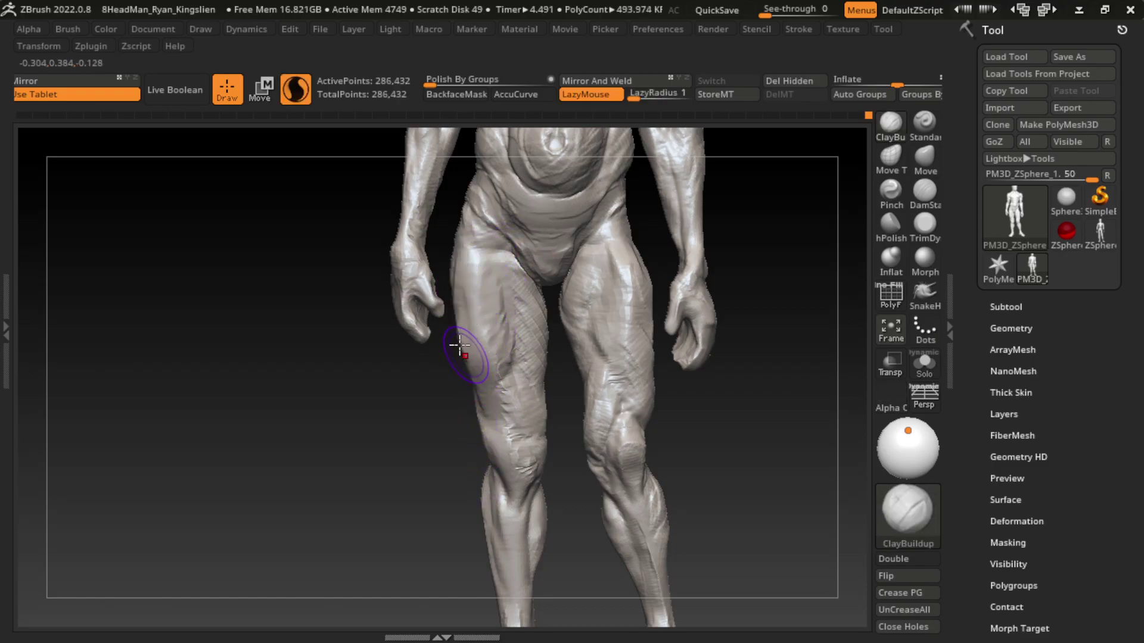
mouse_move(345, 202)
ctrl+mouse_down()
mouse_move(458, 385)
mouse_move(449, 275)
ctrl+mouse_up()
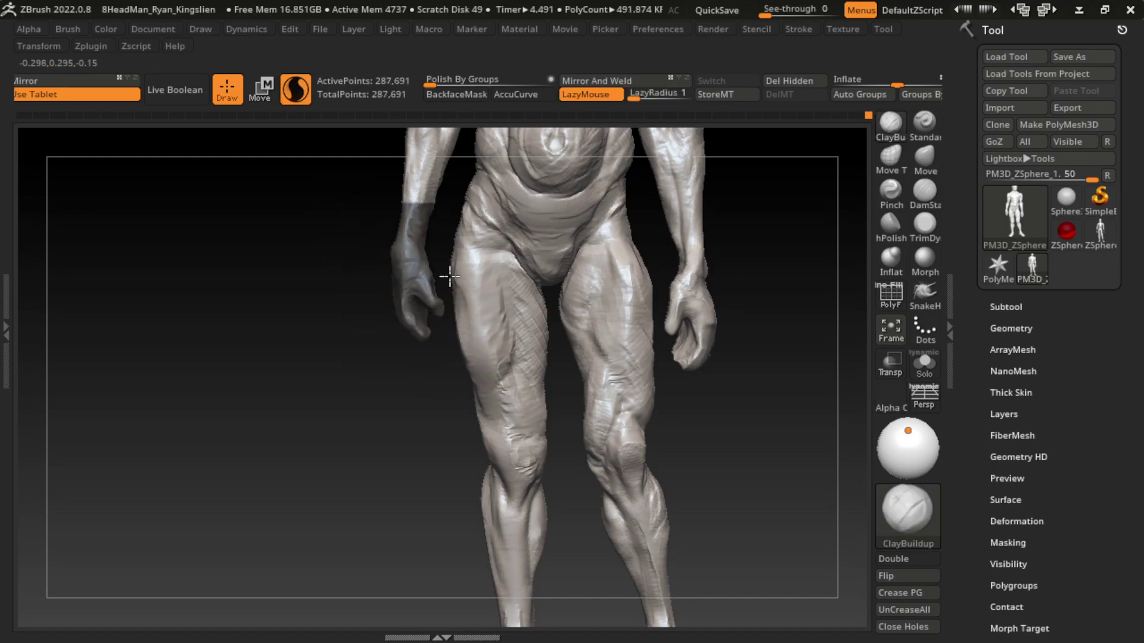
key(ctrl+z)
- Flatten planes on the right leg and knee with TrimDynamic
click(925, 224)
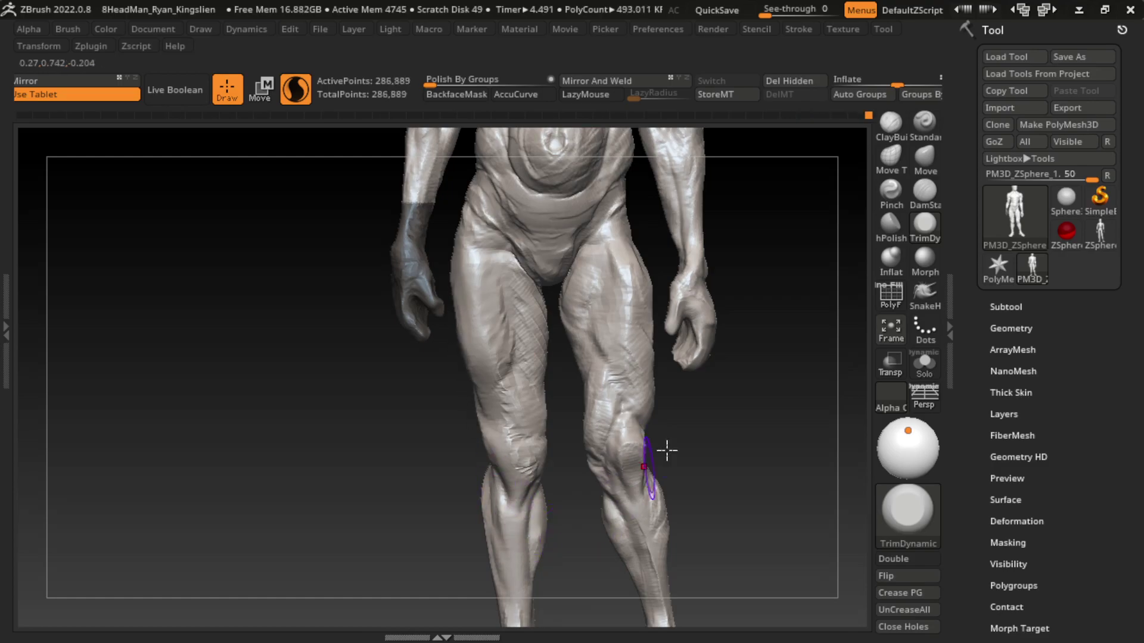
mouse_move(664, 452)
mouse_down()
mouse_move(592, 327)
mouse_move(639, 293)
mouse_up()
key(ctrl+z)
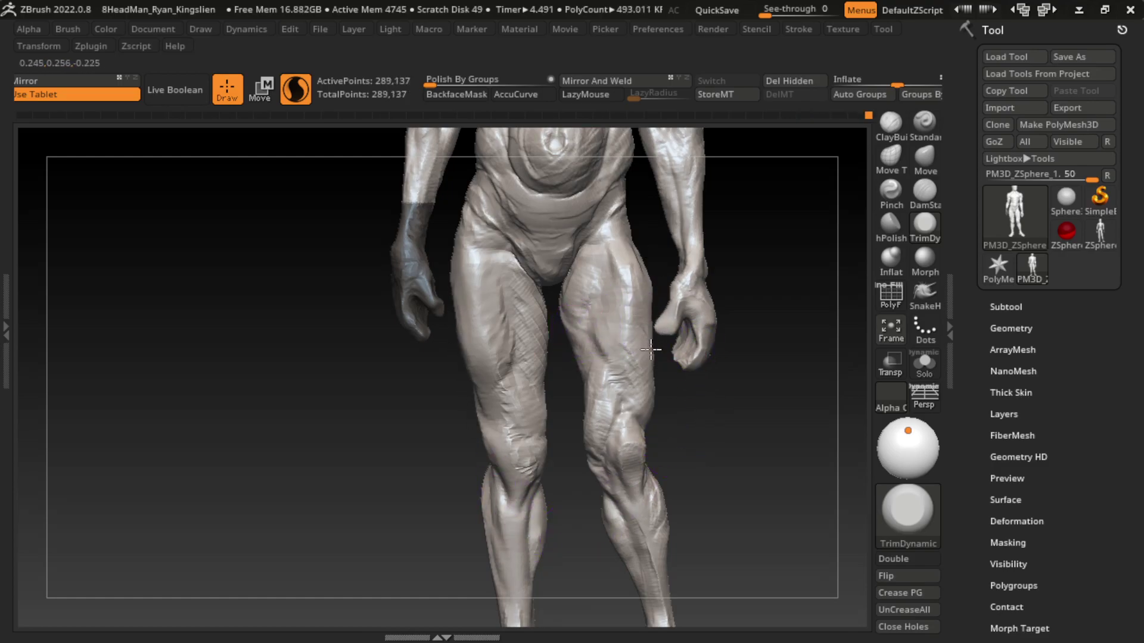
shift+drag(638, 429, 616, 445)
key(ctrl+z)
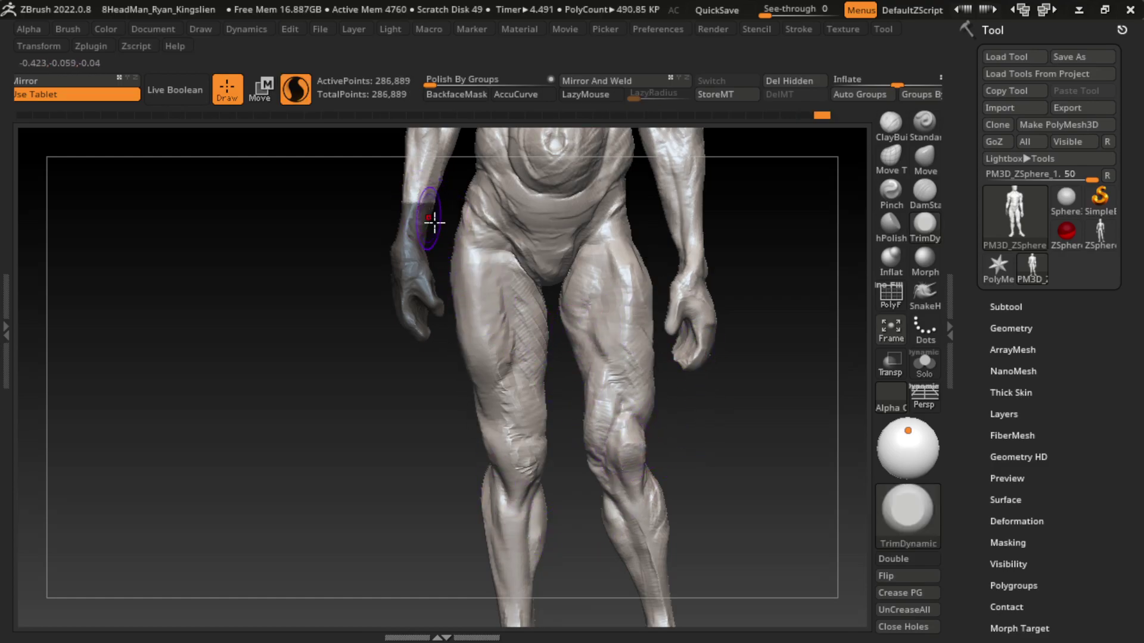
drag(434, 222, 465, 226)
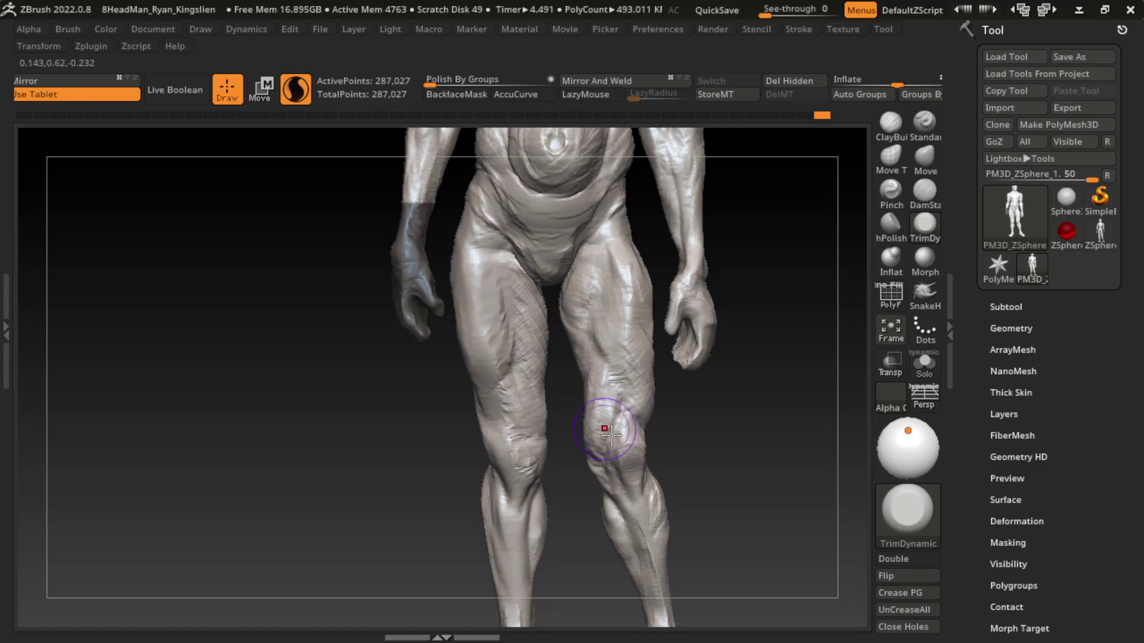
drag(599, 420, 647, 411)
- Rebuild the left hip, inner thigh, knee and calf with ClayBuildup
click(892, 124)
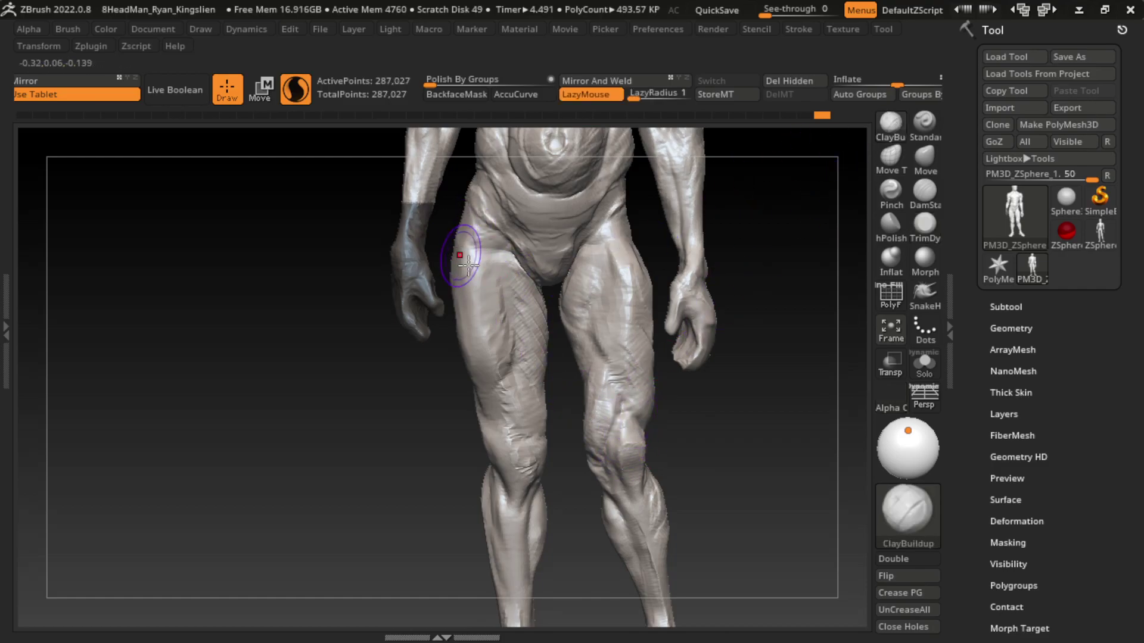
drag(476, 316, 473, 253)
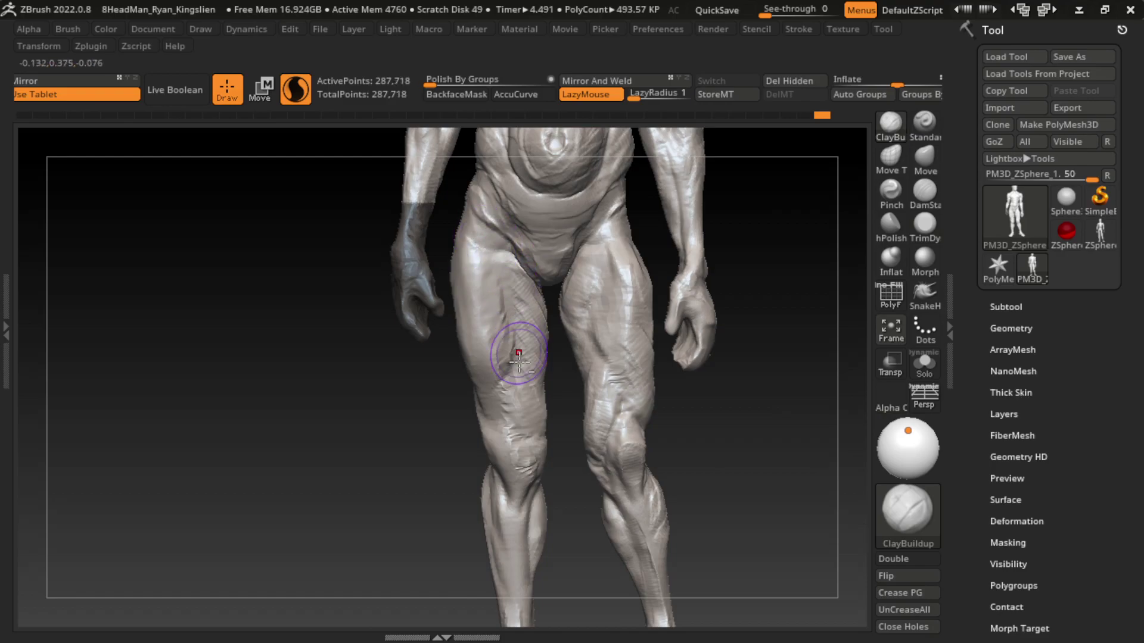
drag(511, 339, 478, 246)
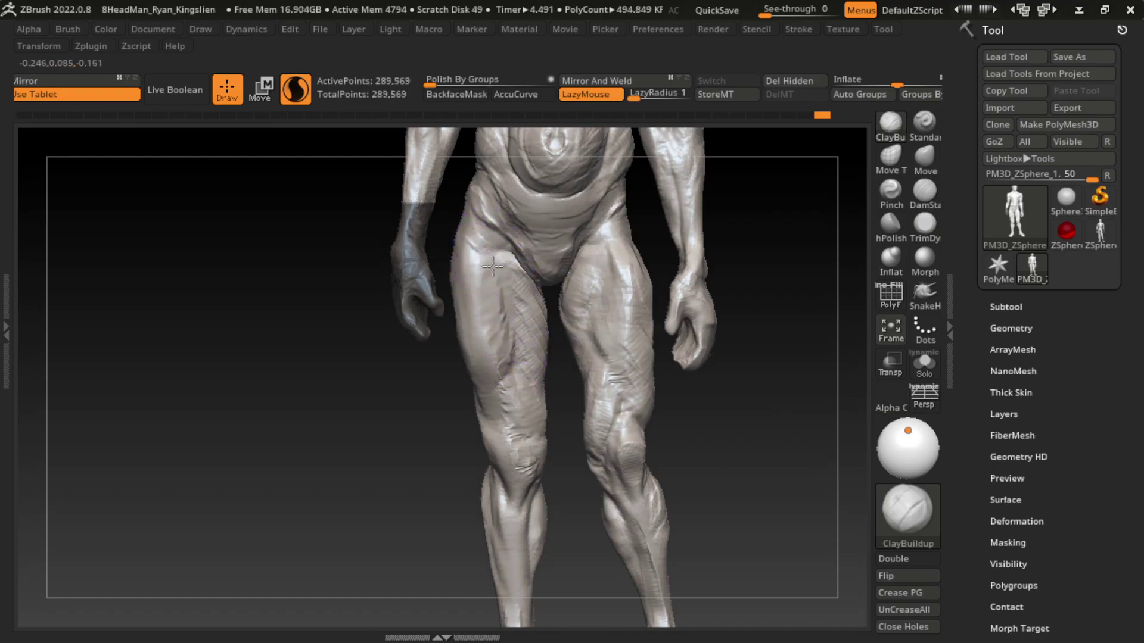
mouse_move(527, 351)
mouse_down()
mouse_move(537, 417)
mouse_move(524, 462)
mouse_up()
key(s)
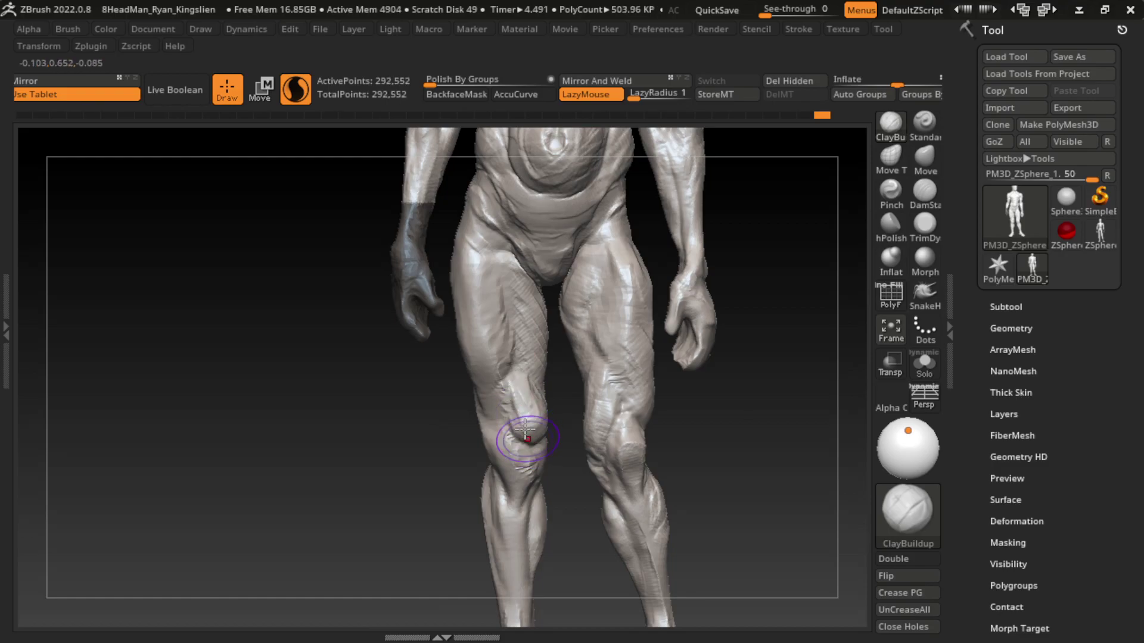
drag(524, 388, 533, 511)
drag(552, 358, 523, 471)
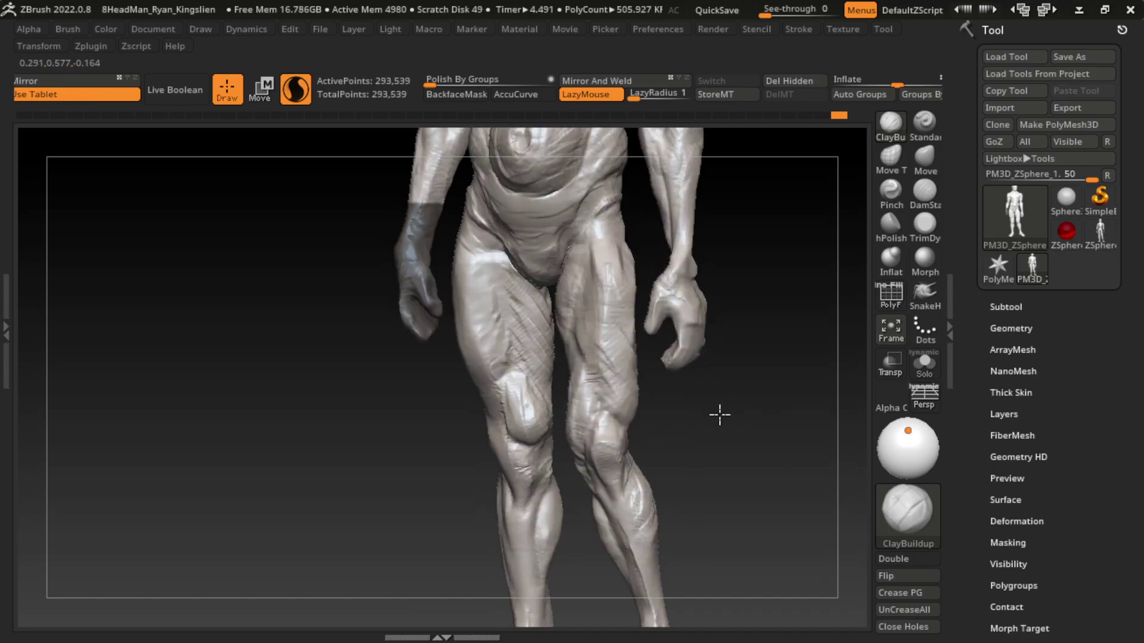
- Carve DamStandard crease lines around the kneecap and add clay around the knee
drag(720, 413, 548, 470)
mouse_move(659, 427)
mouse_down()
mouse_move(596, 539)
mouse_move(585, 534)
mouse_up()
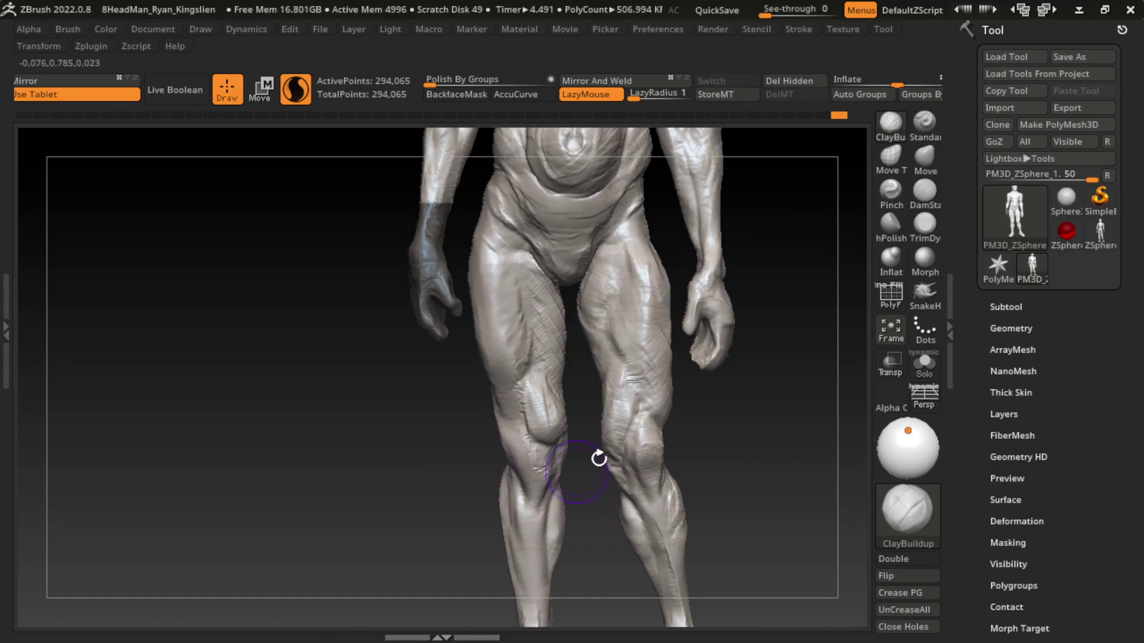
click(925, 191)
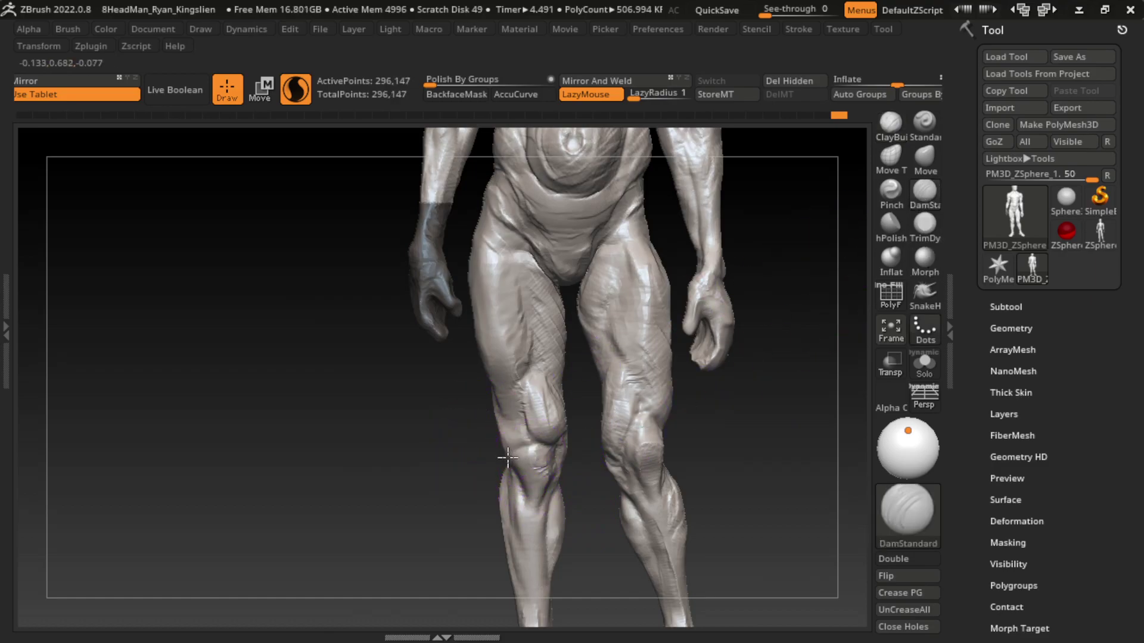
drag(507, 457, 557, 424)
drag(518, 529, 504, 477)
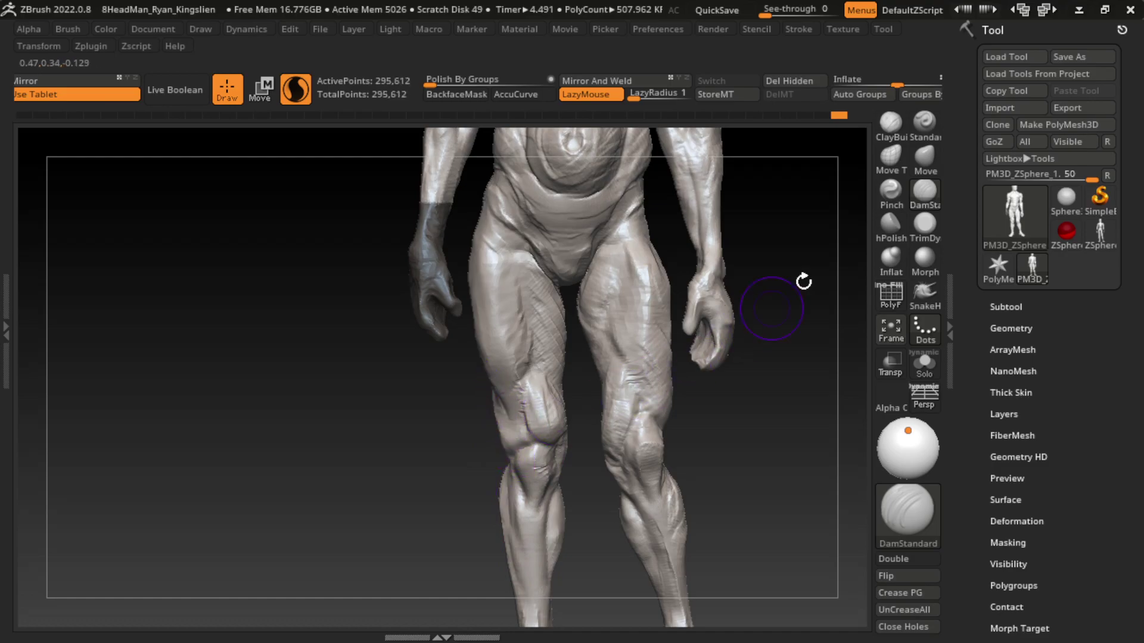
click(890, 122)
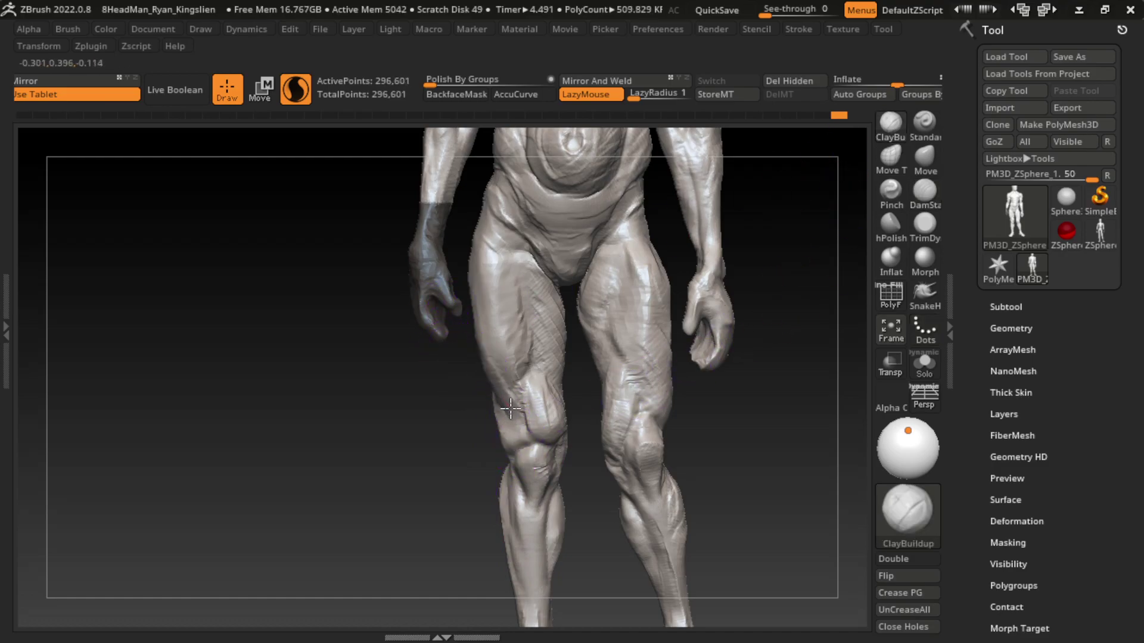
drag(534, 495, 494, 418)
- Build up clay along the knee and shin and reshape the knee's outer edge
drag(476, 369, 502, 422)
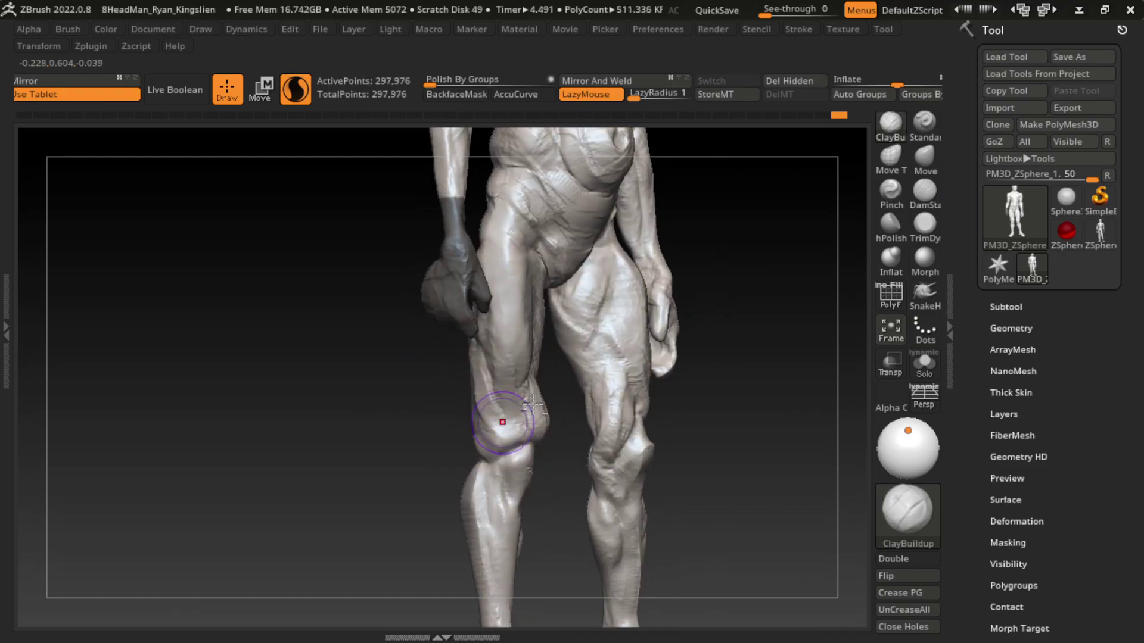
drag(703, 256, 741, 255)
drag(485, 396, 476, 428)
mouse_move(498, 498)
mouse_down()
mouse_move(486, 496)
mouse_move(494, 420)
mouse_move(485, 444)
mouse_move(500, 480)
mouse_up()
drag(513, 518, 523, 608)
mouse_move(465, 391)
mouse_down()
mouse_move(504, 462)
mouse_move(496, 428)
mouse_move(516, 527)
mouse_up()
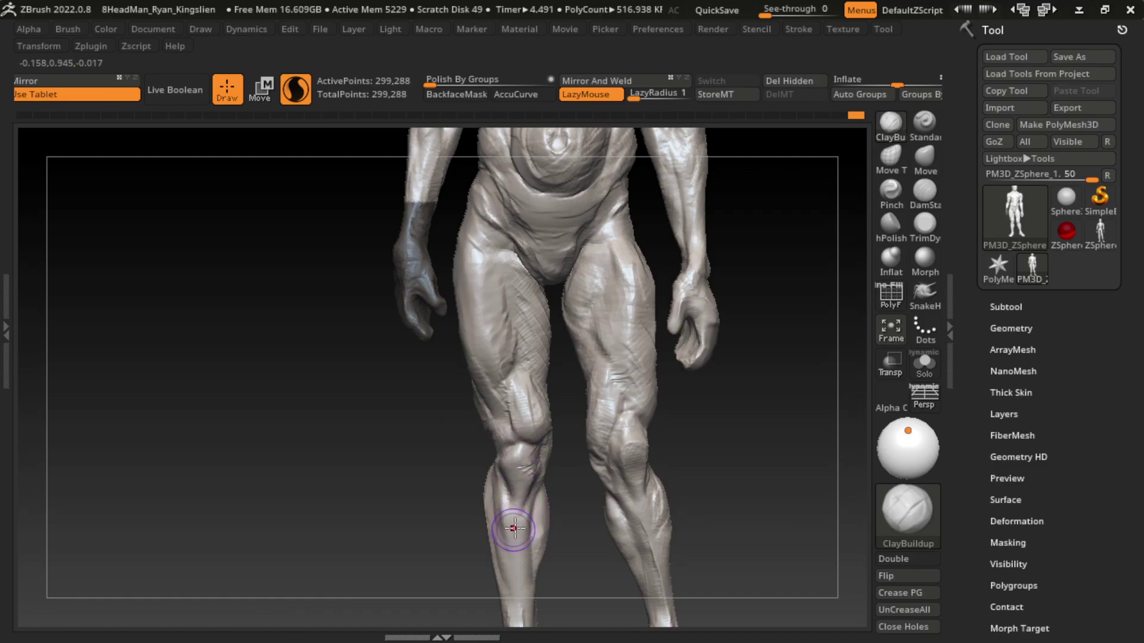
mouse_move(535, 477)
mouse_down()
mouse_move(510, 528)
mouse_move(526, 508)
mouse_up()
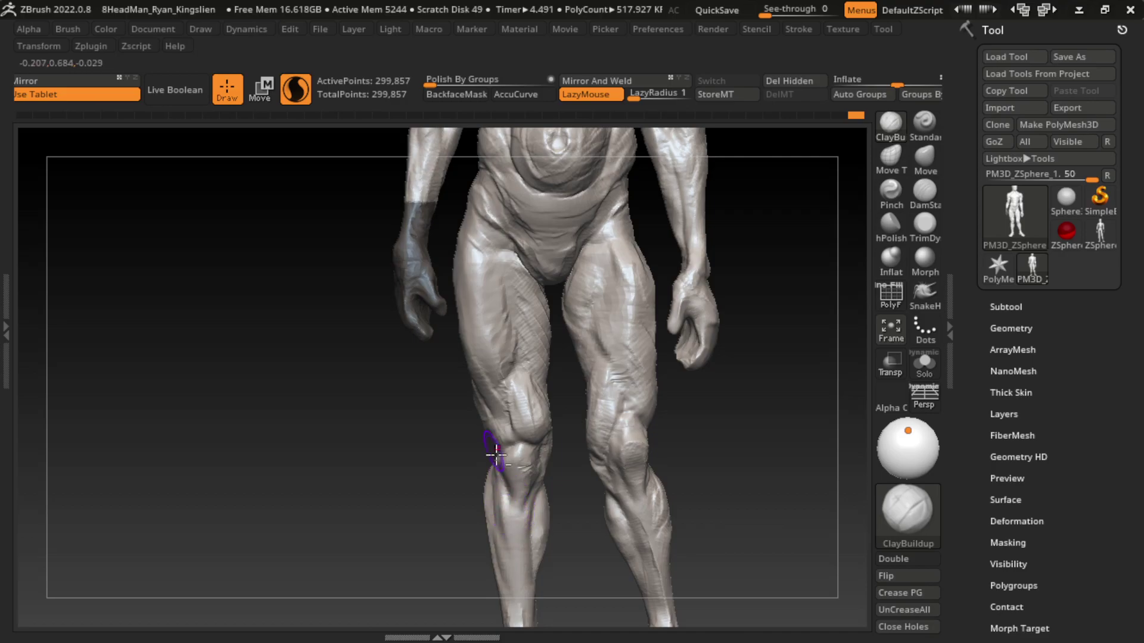
drag(506, 492, 509, 493)
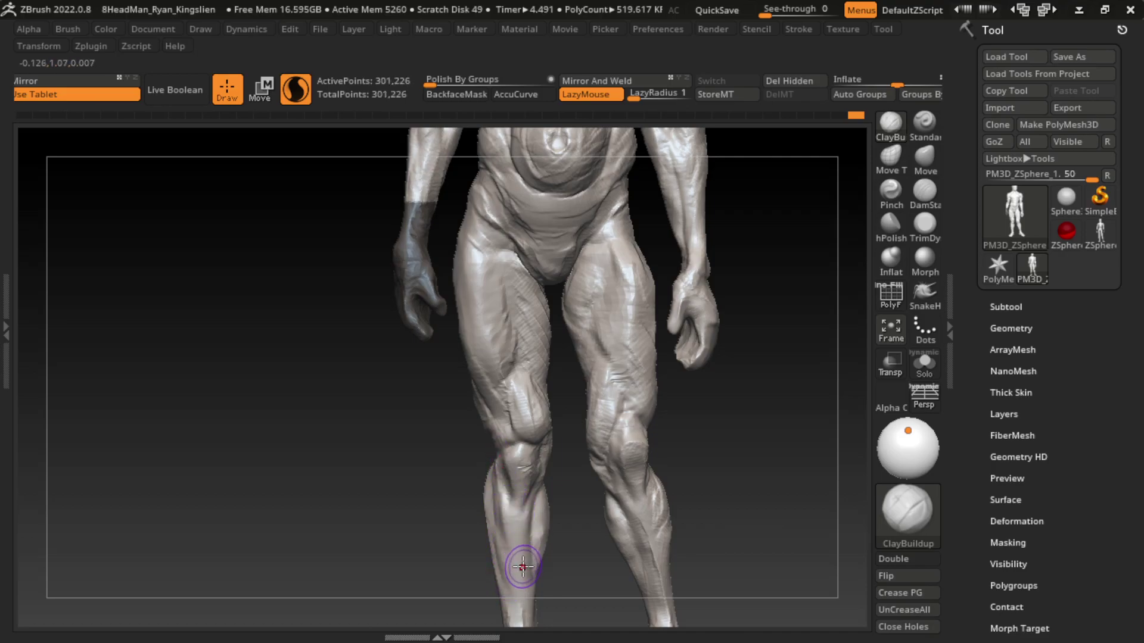
- Carve a DamStandard crease down the shin, then add clay along it
click(925, 191)
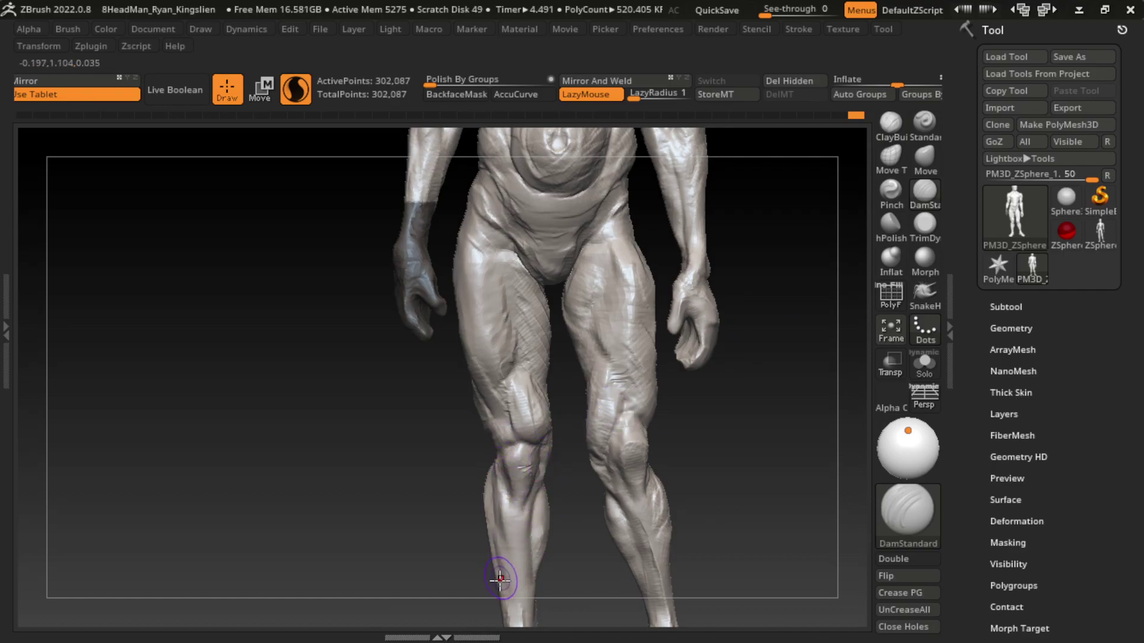
mouse_move(539, 516)
mouse_down()
mouse_move(533, 545)
mouse_move(566, 490)
mouse_up()
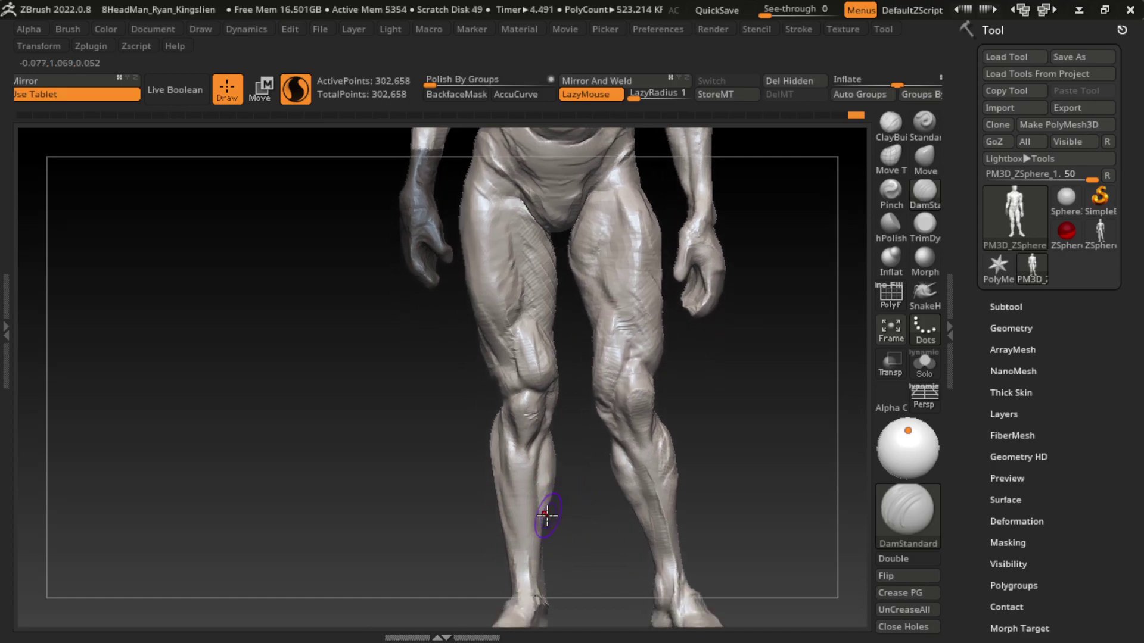
click(890, 124)
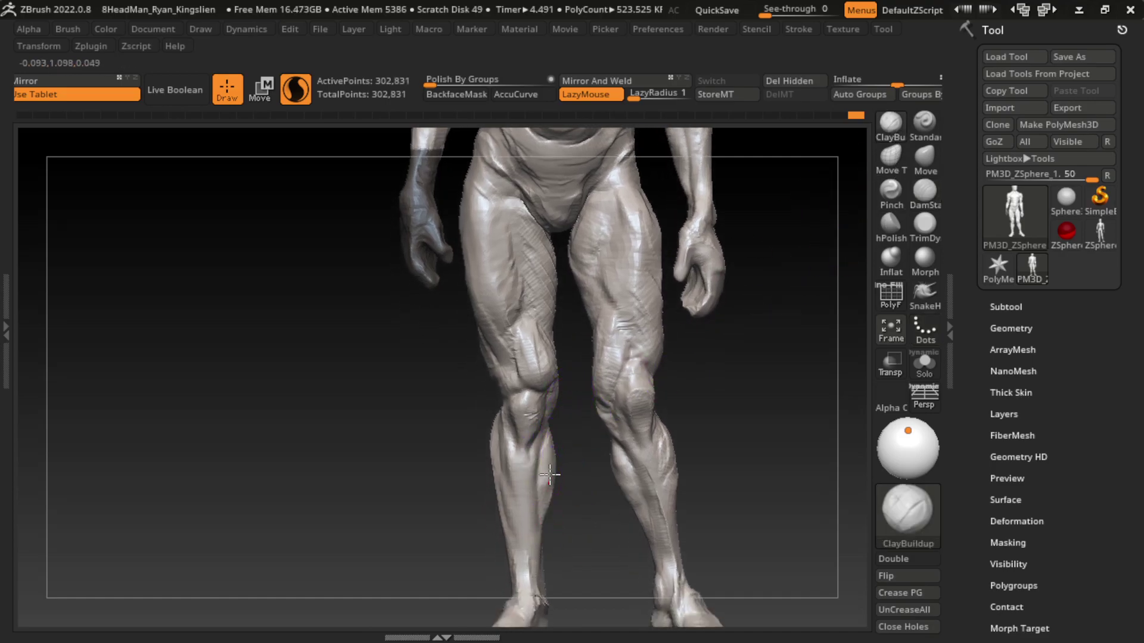
drag(549, 475, 555, 581)
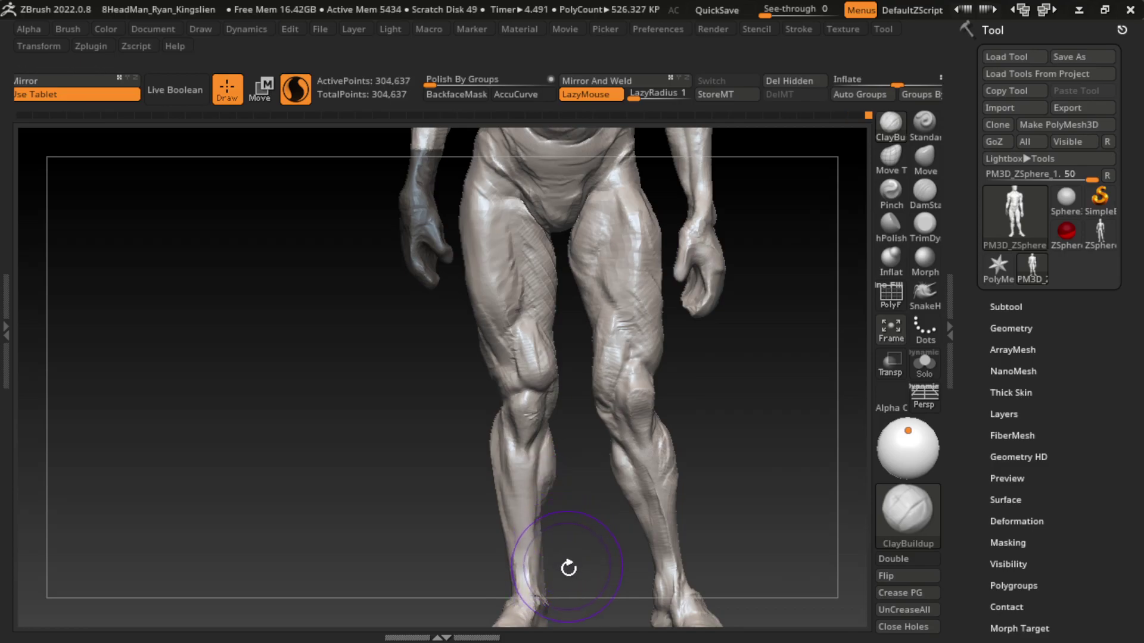
mouse_move(566, 567)
alt+mouse_down()
mouse_move(582, 459)
mouse_move(552, 460)
mouse_move(566, 457)
alt+mouse_up()
key(s)
mouse_move(492, 319)
mouse_down()
mouse_move(503, 269)
mouse_move(503, 344)
mouse_move(500, 332)
mouse_up()
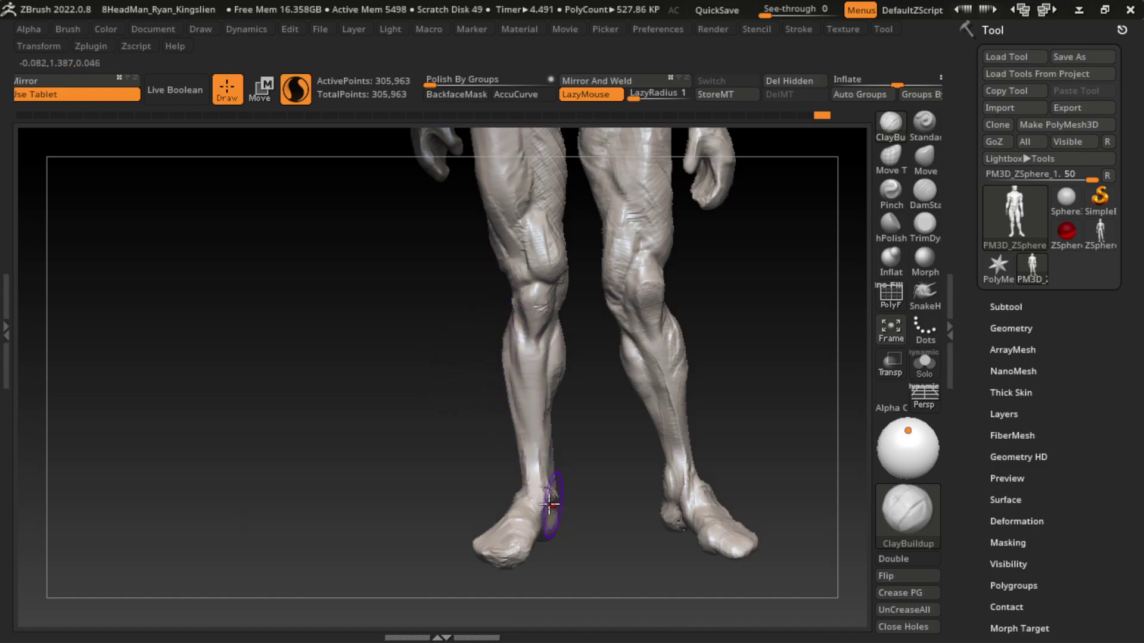
- Enlarge the brush to about 104 and reposition the view on the feet
key(s)
mouse_move(544, 461)
mouse_down()
mouse_move(572, 465)
mouse_move(543, 444)
mouse_up()
click(925, 156)
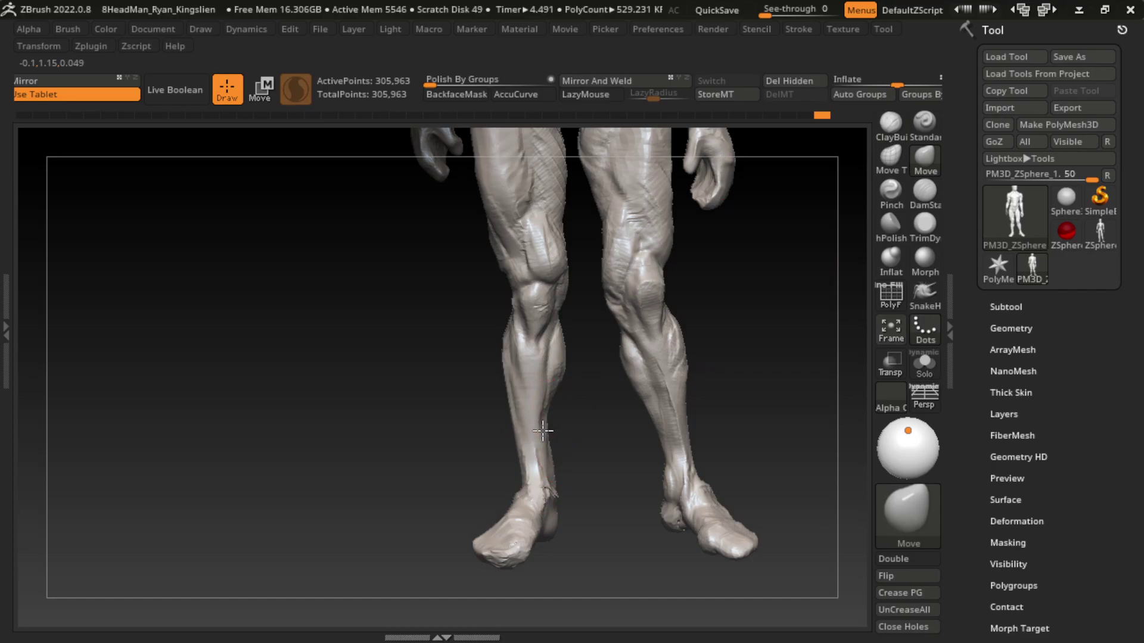
mouse_move(593, 558)
mouse_down()
mouse_move(595, 447)
mouse_move(613, 485)
mouse_move(601, 461)
mouse_move(689, 225)
mouse_move(538, 352)
mouse_move(543, 305)
mouse_move(666, 314)
mouse_up()
mouse_move(616, 376)
mouse_down()
mouse_move(577, 486)
mouse_move(537, 486)
mouse_up()
- Swap between ClayBuildup and Move brushes while orbiting to a front view of the legs
key(s)
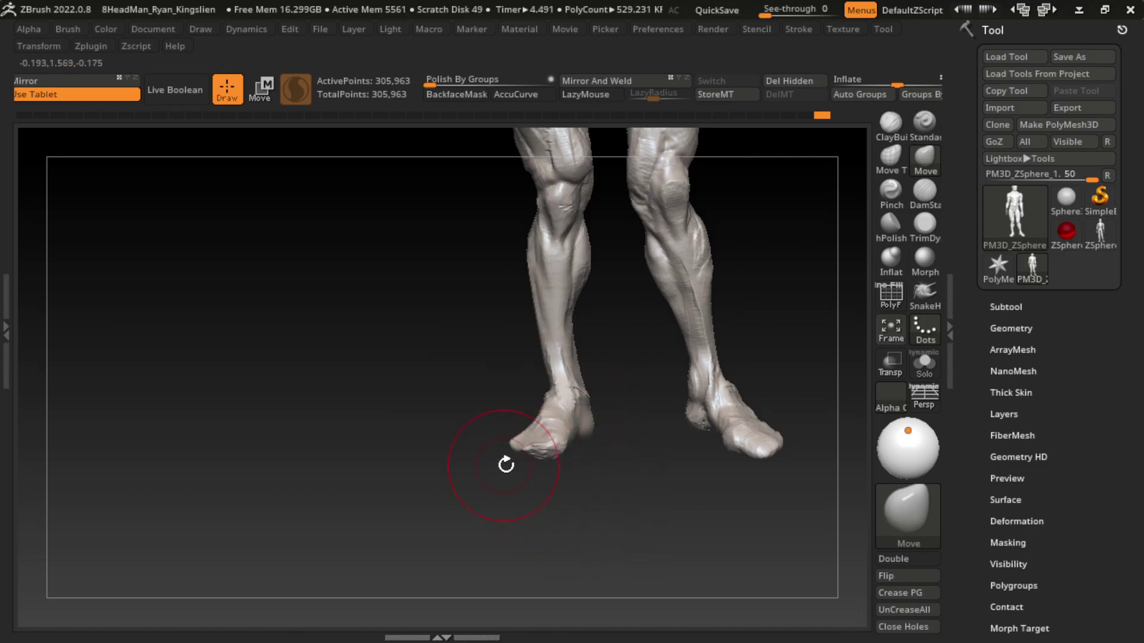
key(s)
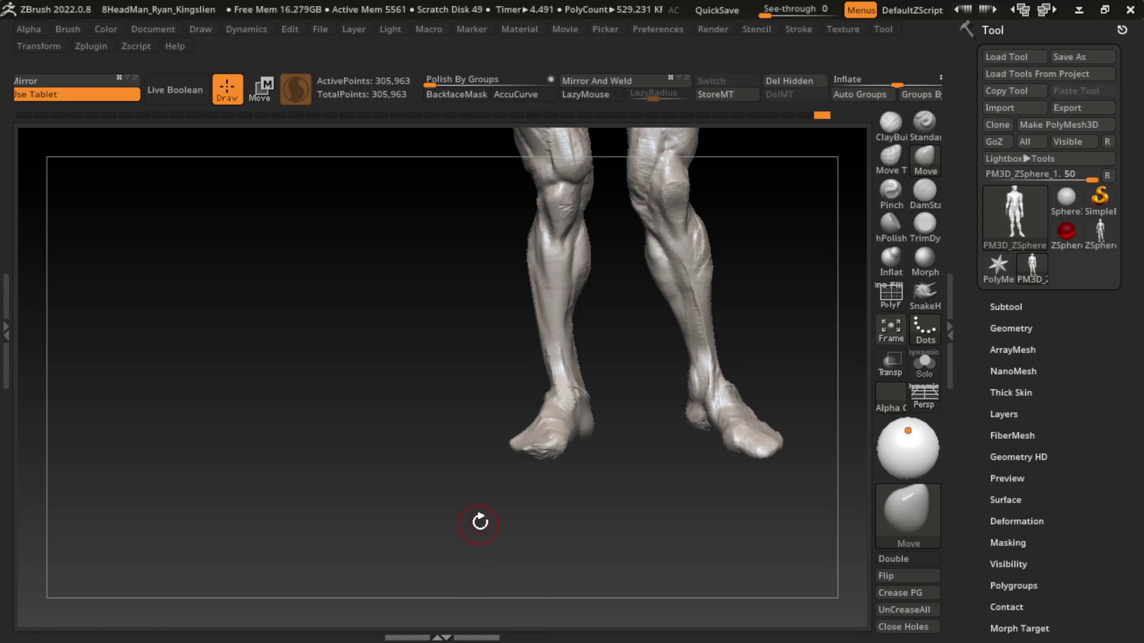
click(891, 125)
drag(582, 493, 526, 401)
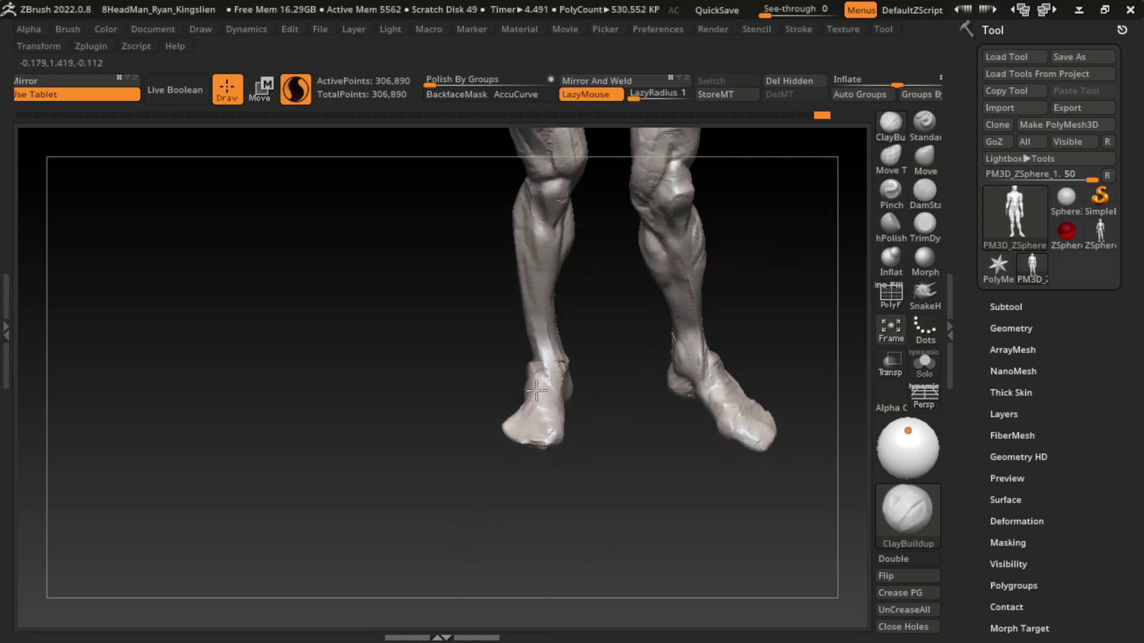
drag(512, 485, 532, 557)
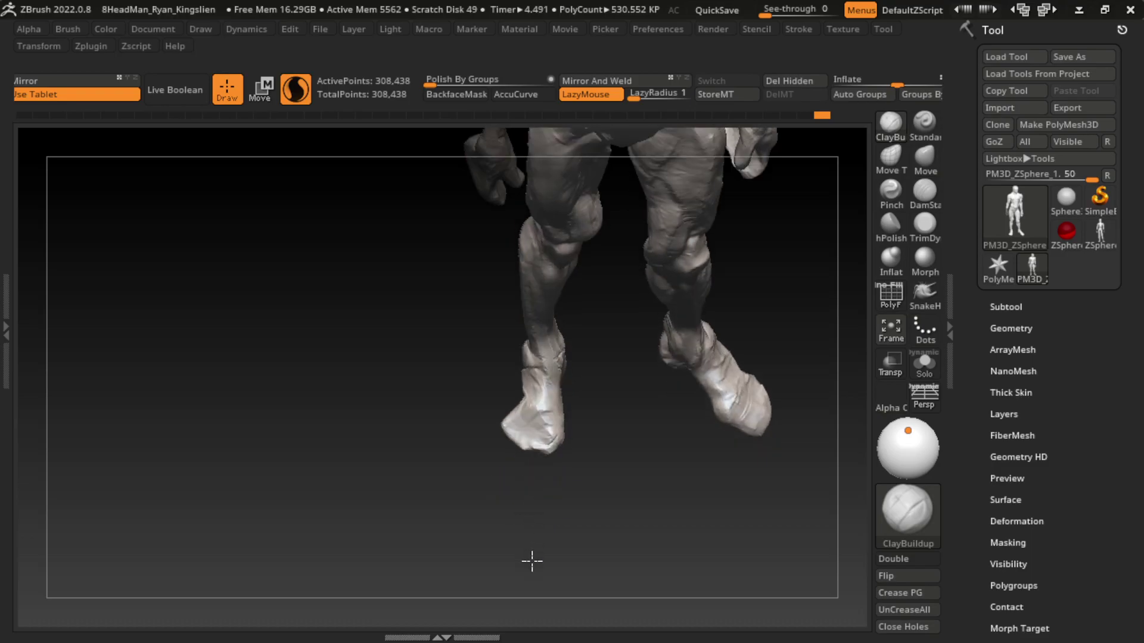
key(b)
key(m)
key(v)
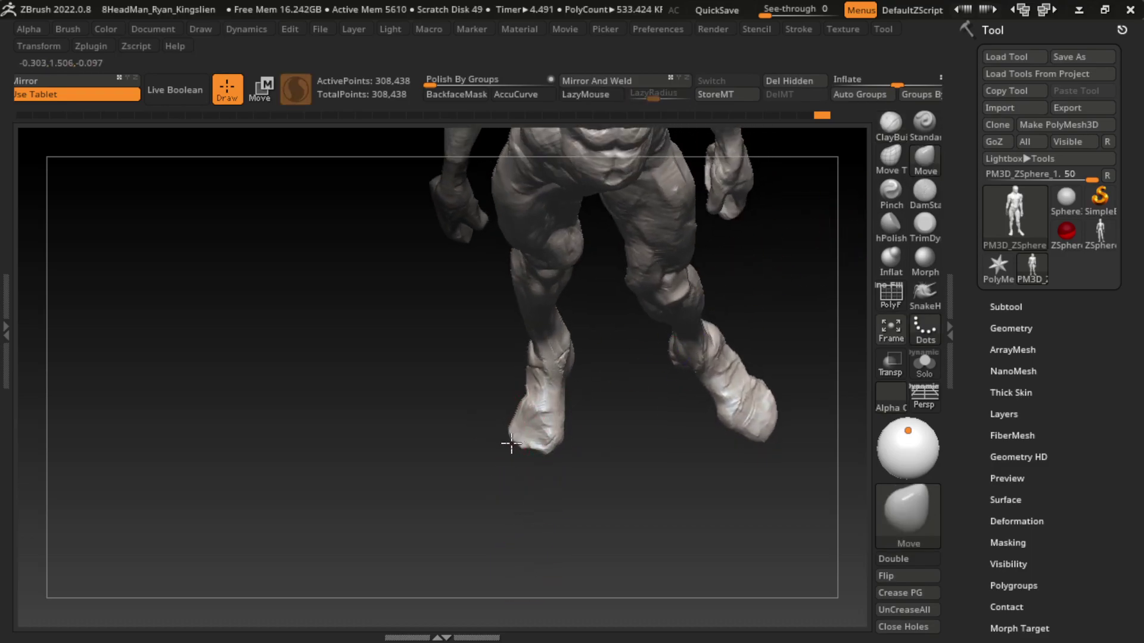
drag(561, 527, 797, 291)
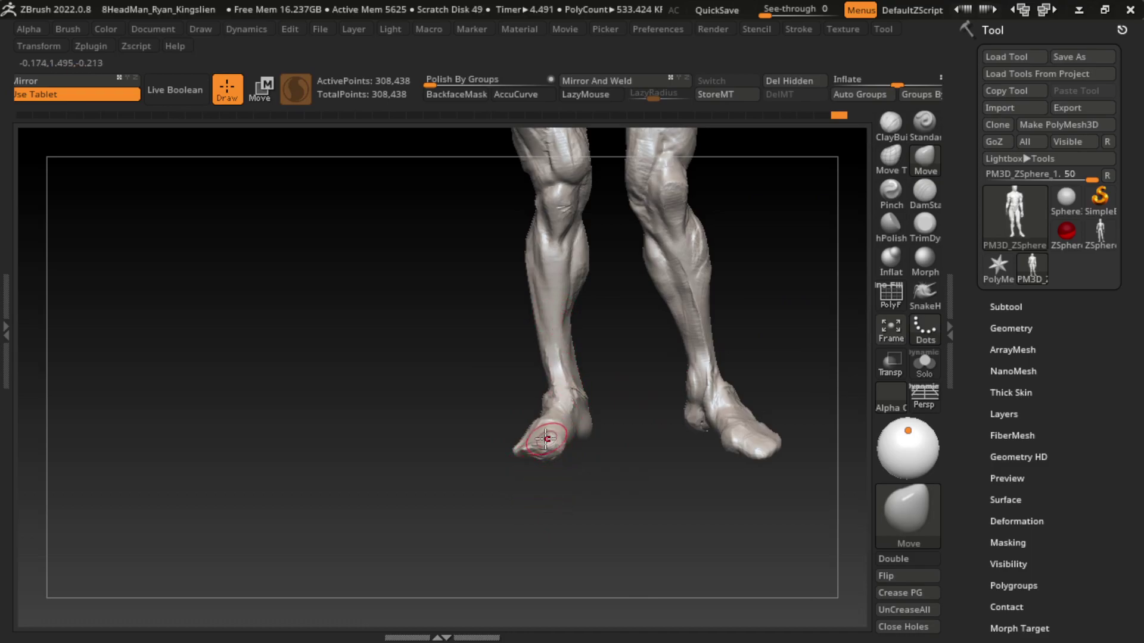
- Sculpt the left foot's surface with ClayBuildup, checking it from side and three-quarter views
key(b)
key(c)
key(b)
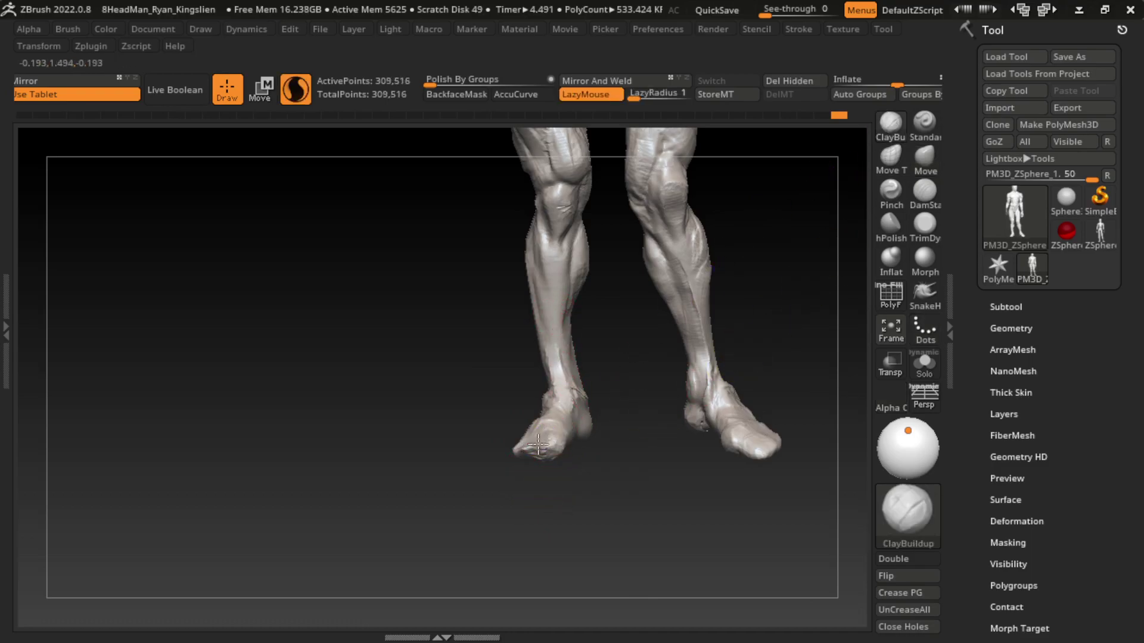
drag(544, 454, 565, 453)
drag(441, 453, 499, 420)
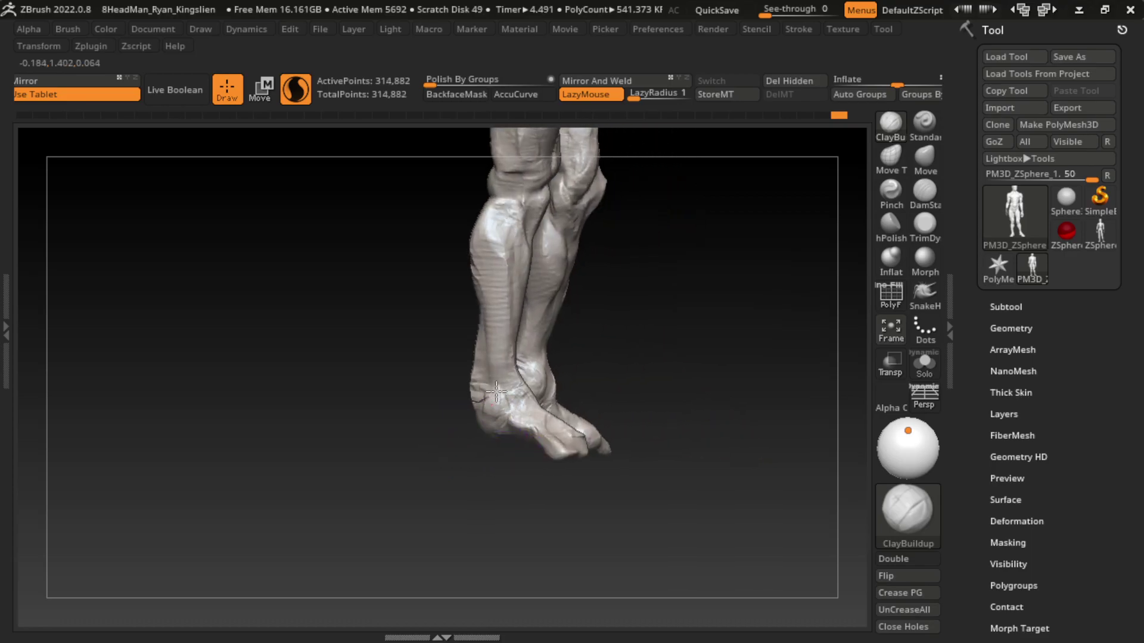
drag(512, 471, 481, 495)
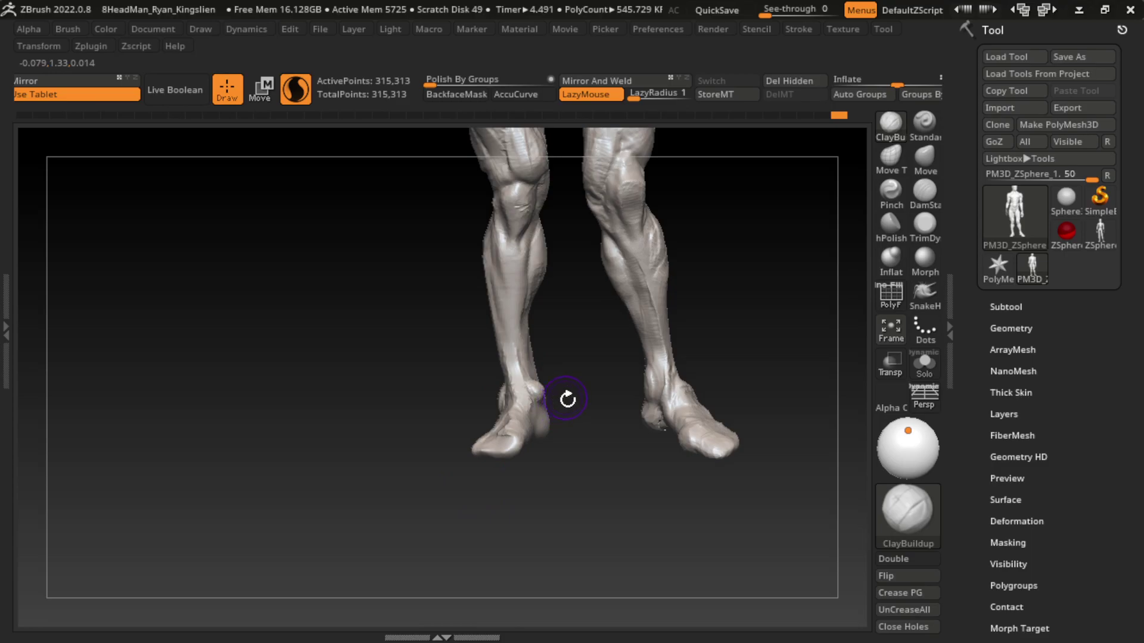
drag(567, 399, 557, 400)
drag(536, 477, 554, 473)
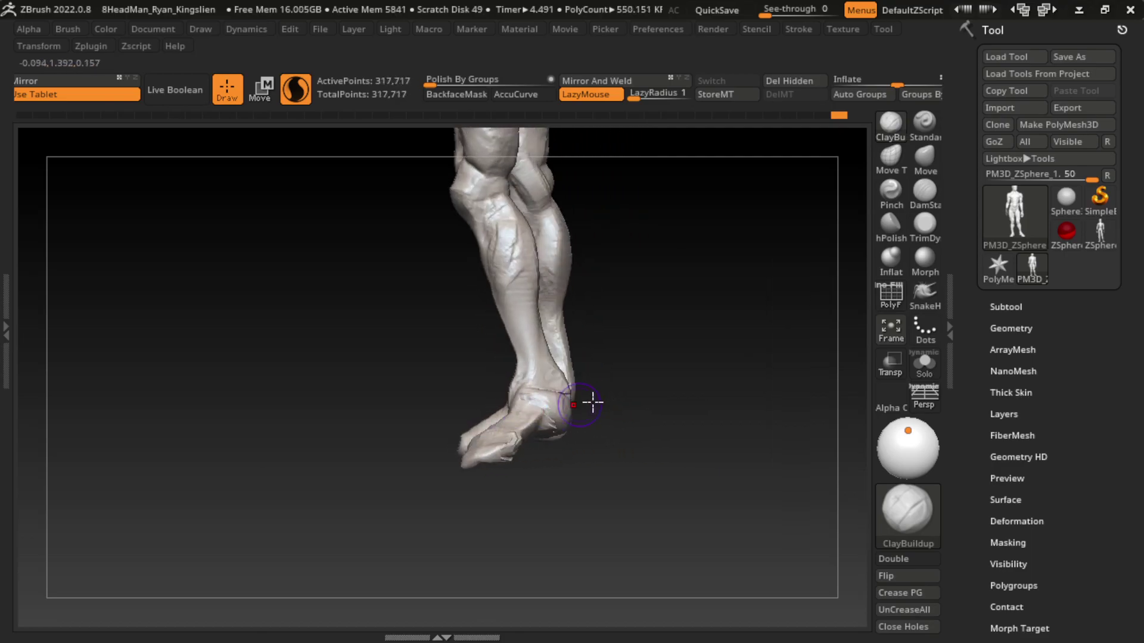
mouse_move(571, 418)
mouse_down()
mouse_move(584, 395)
mouse_move(541, 493)
mouse_move(609, 409)
mouse_up()
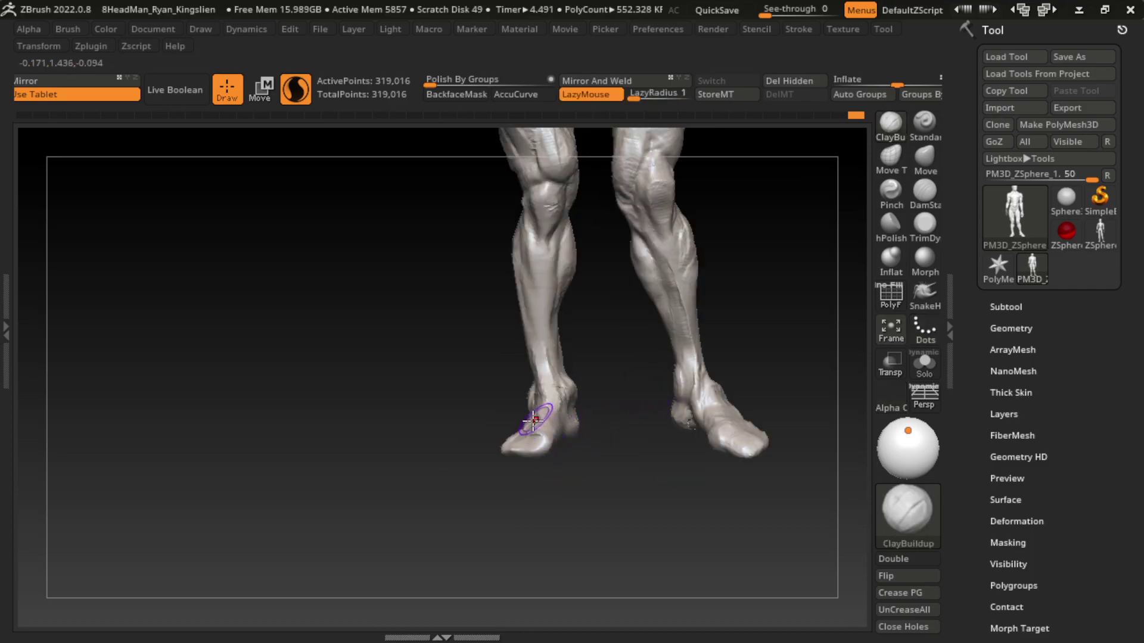
- Build up the left foot's toe area and reshape its heel
drag(531, 436, 548, 423)
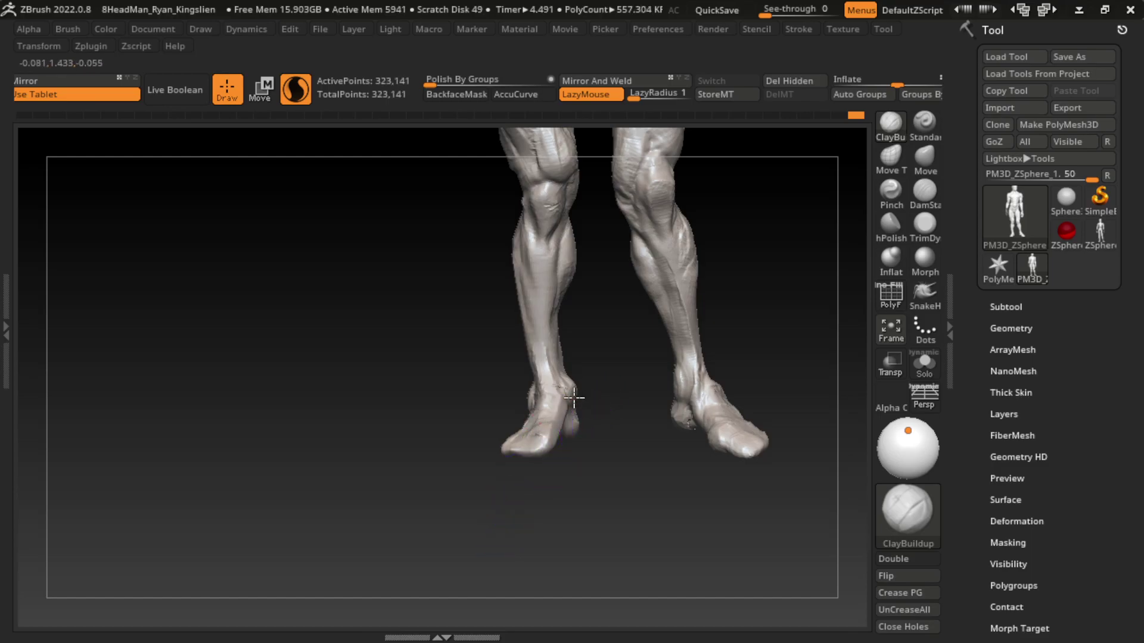
drag(574, 397, 567, 444)
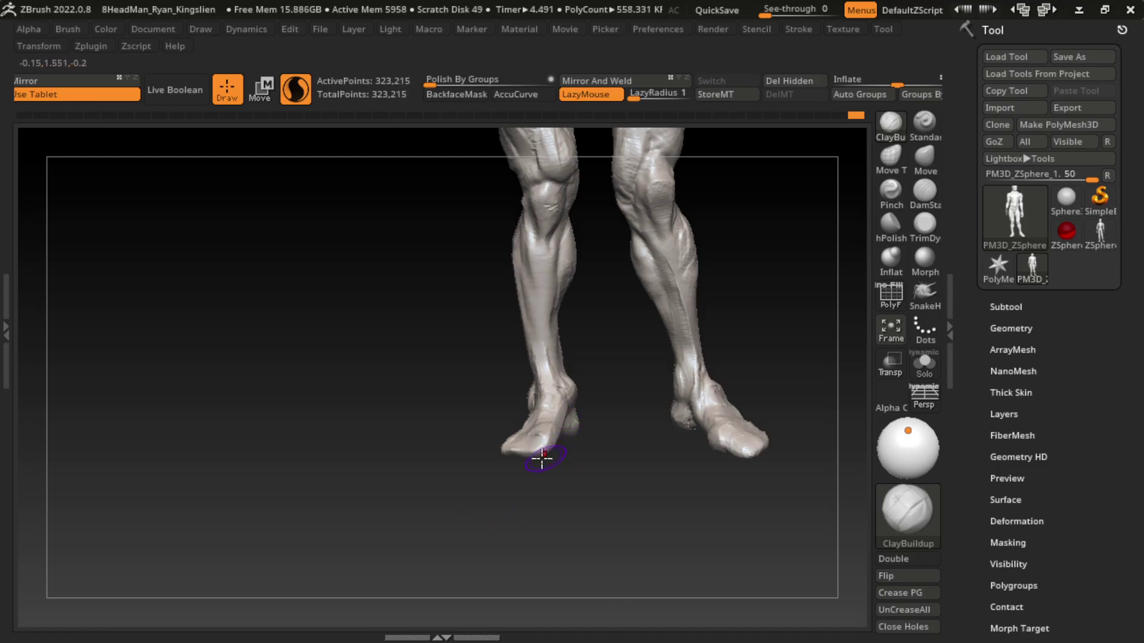
drag(506, 478, 555, 472)
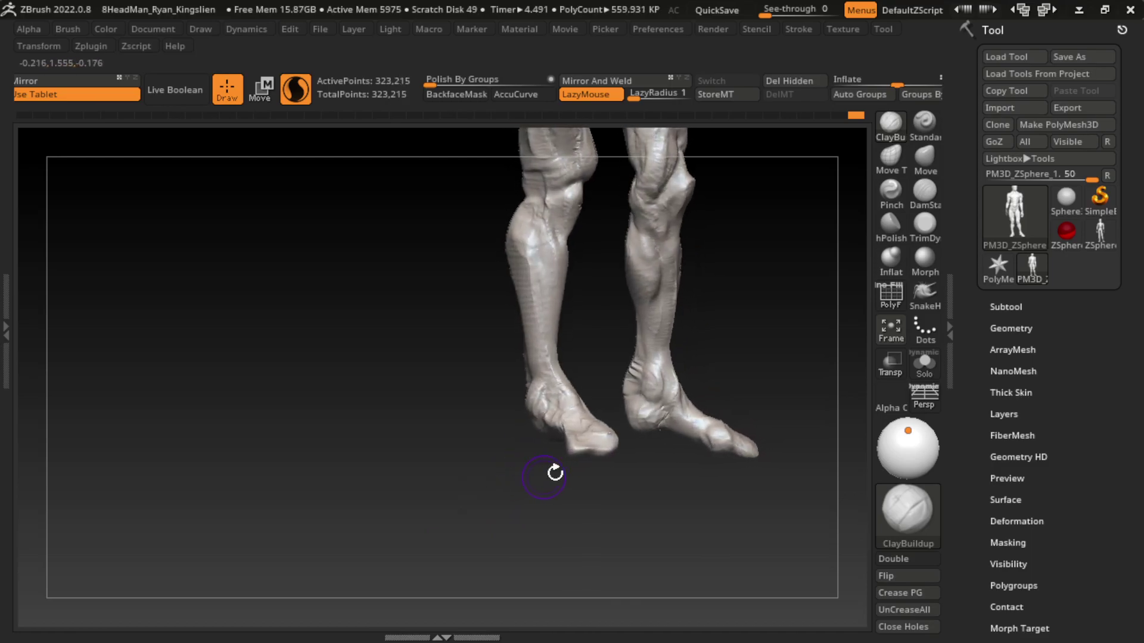
click(924, 190)
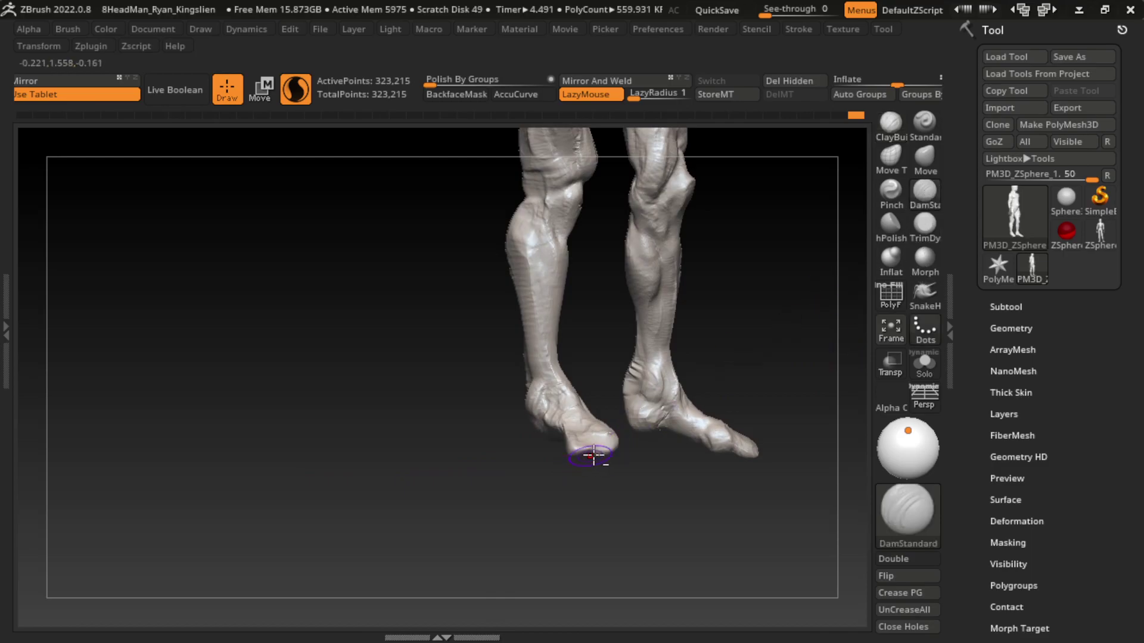
mouse_move(605, 458)
mouse_down()
mouse_move(633, 493)
mouse_move(560, 511)
mouse_move(610, 391)
mouse_up()
click(891, 122)
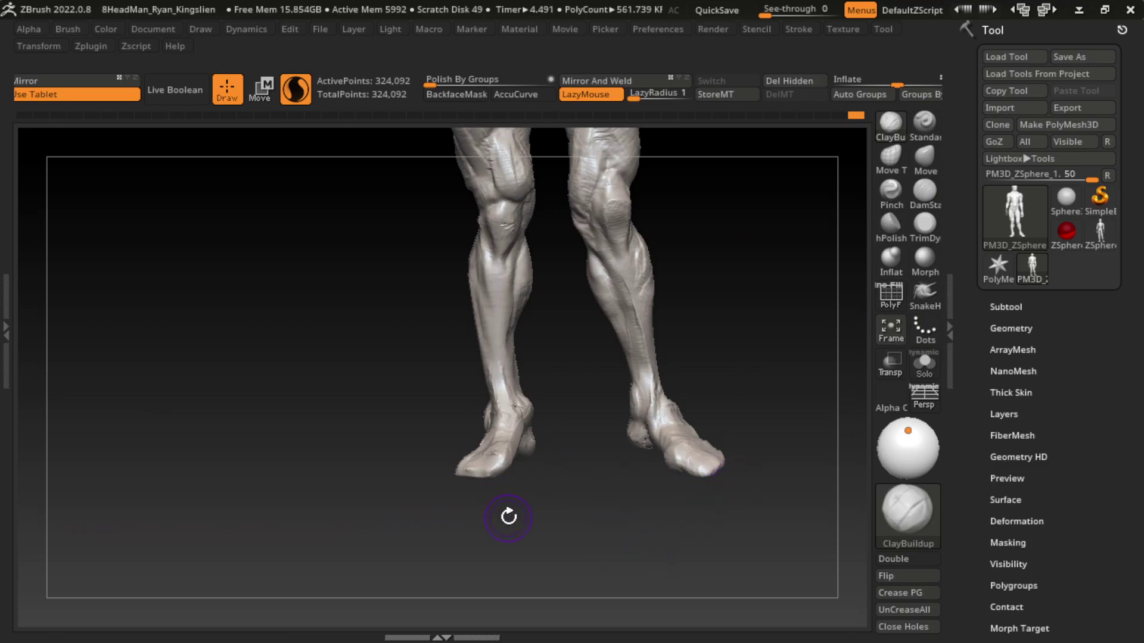
mouse_move(508, 517)
mouse_down()
mouse_move(552, 596)
mouse_move(580, 447)
mouse_move(631, 531)
mouse_move(811, 318)
mouse_move(837, 153)
mouse_move(806, 324)
mouse_move(457, 485)
mouse_move(464, 450)
mouse_move(674, 423)
mouse_move(567, 606)
mouse_move(541, 582)
mouse_move(758, 401)
mouse_move(774, 345)
mouse_move(709, 401)
mouse_move(609, 307)
mouse_move(630, 370)
mouse_up()
click(925, 158)
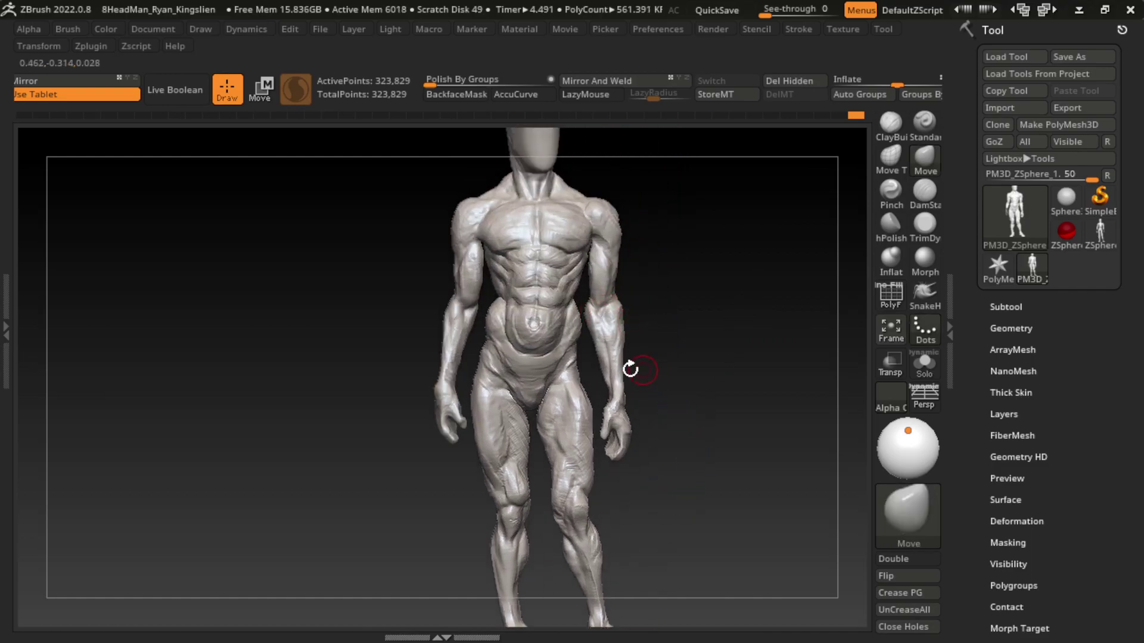
- Add ClayBuildup mass along the outer edges of both arms and the right forearm
key(b)
key(c)
key(b)
key(l)
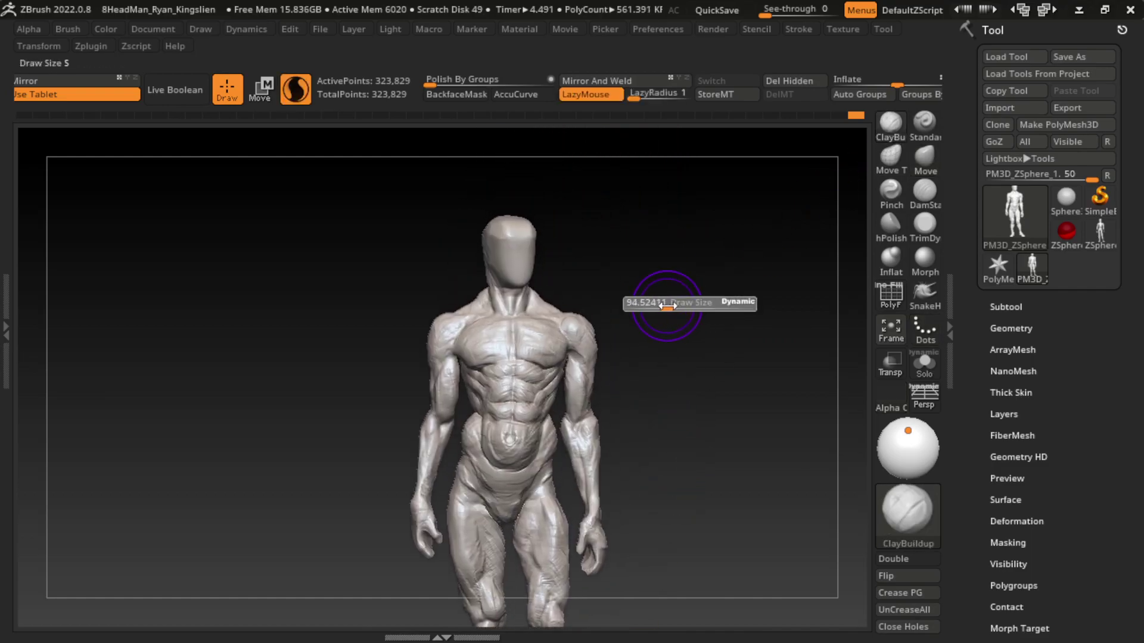
scroll(656, 345, up, 3)
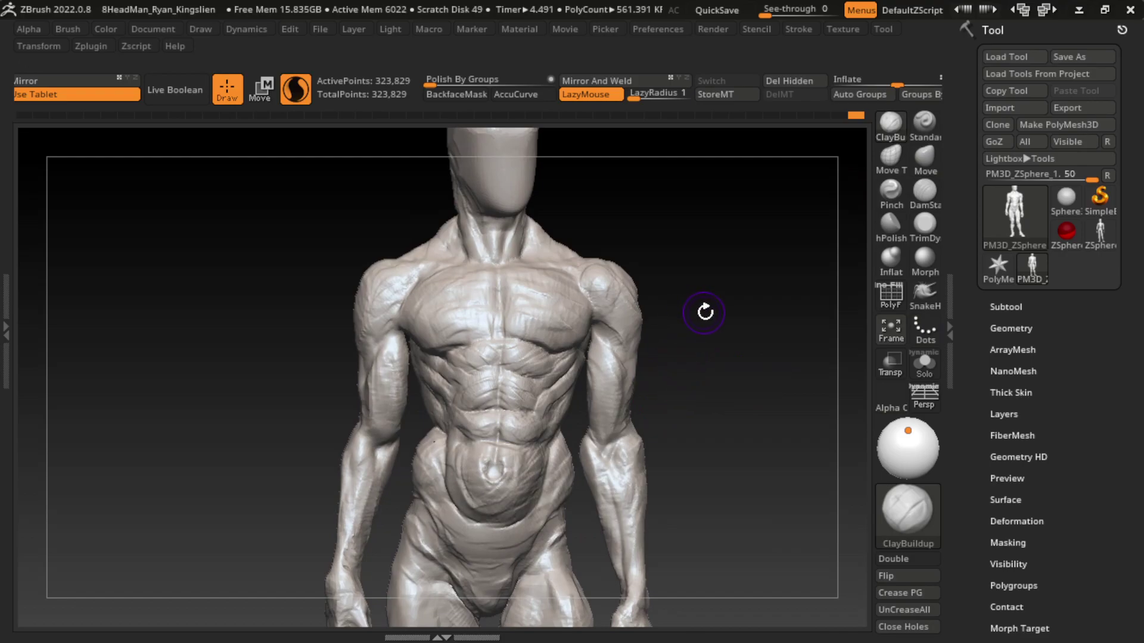
click(925, 191)
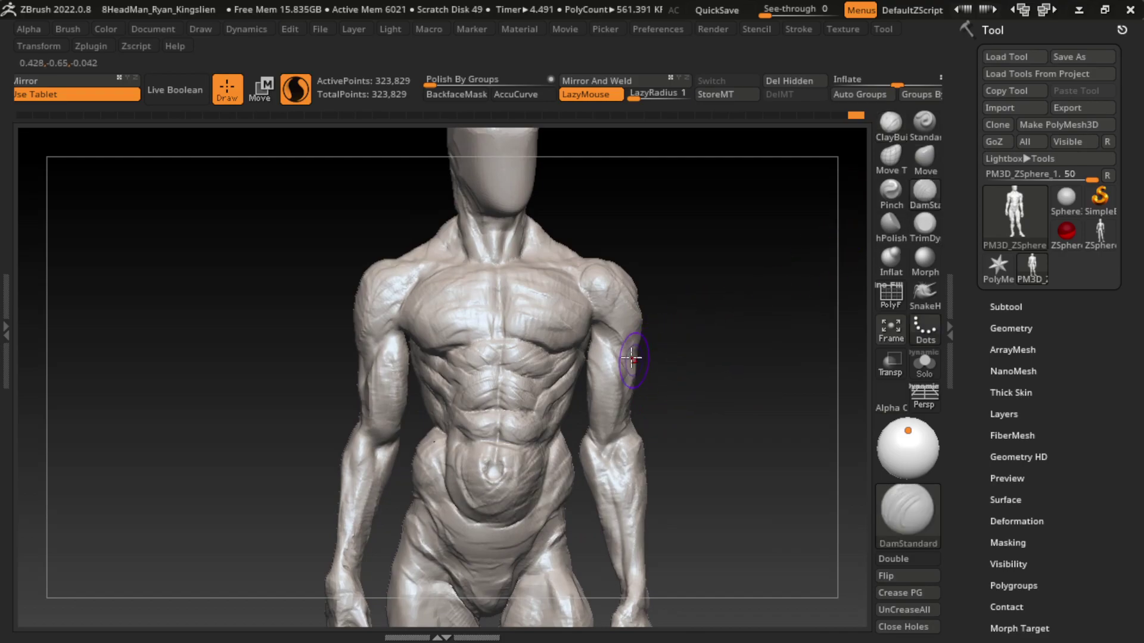
key(b)
key(c)
key(b)
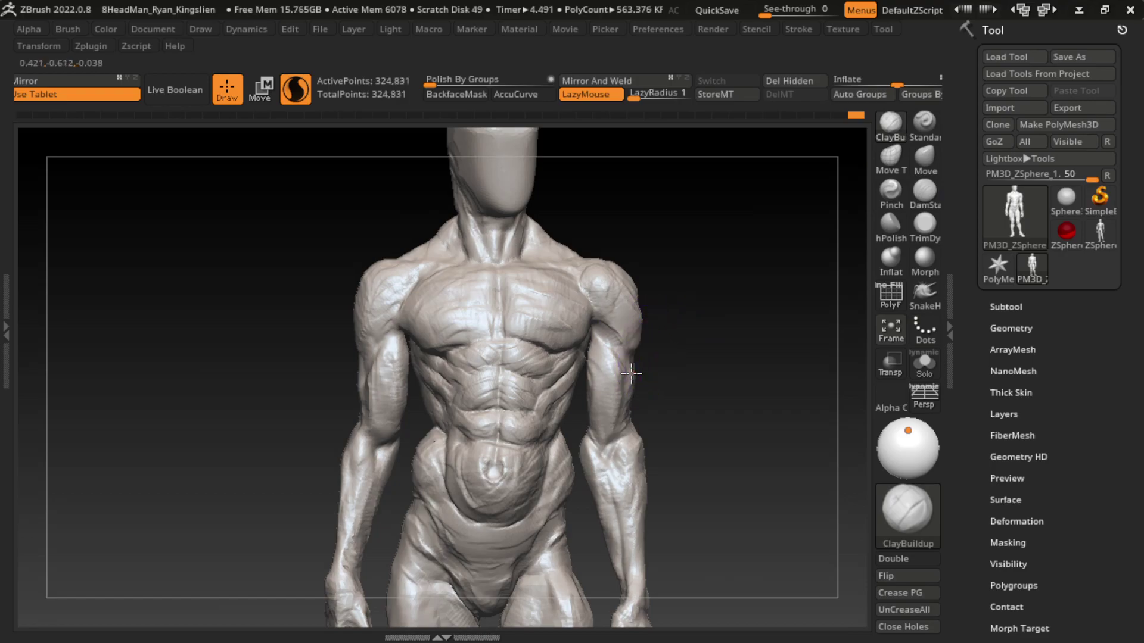
drag(633, 333, 654, 386)
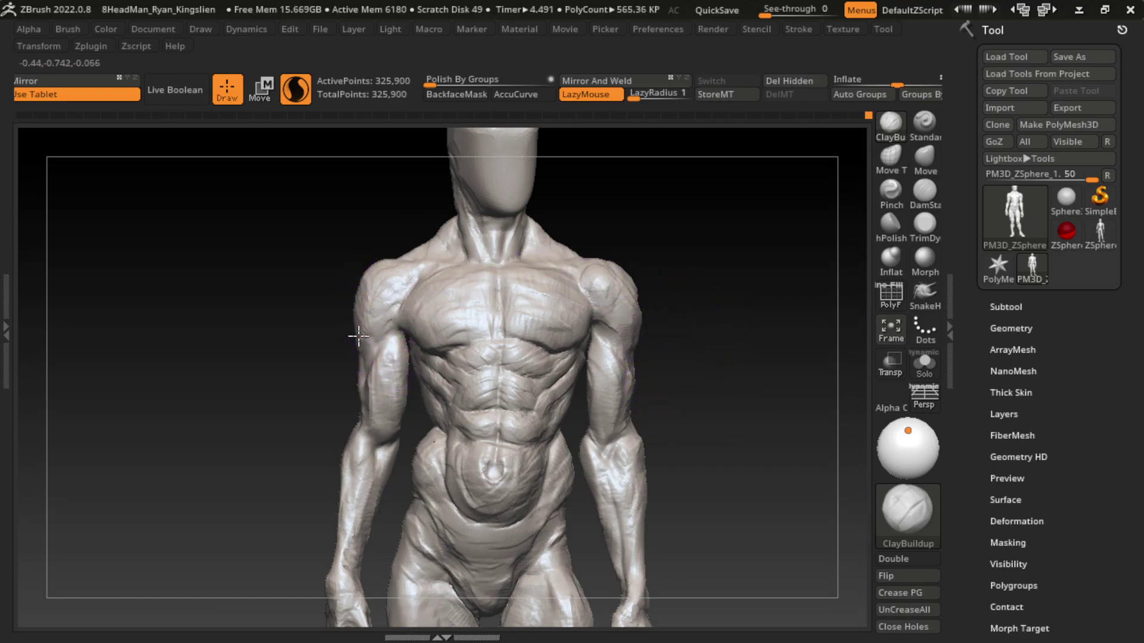
drag(365, 325, 366, 342)
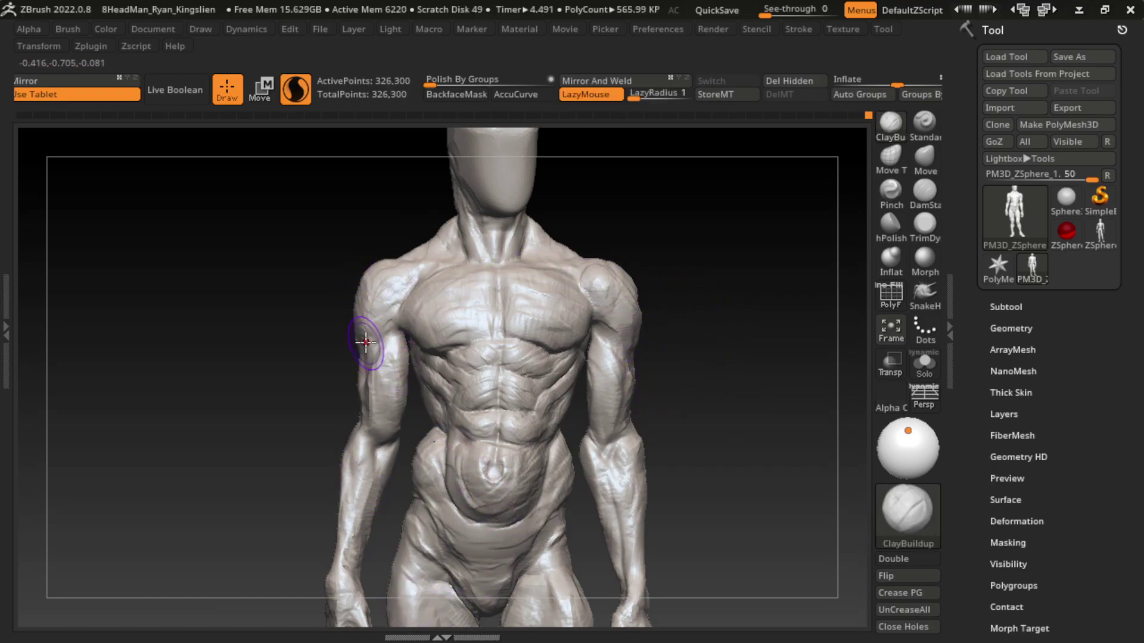
drag(628, 409, 630, 414)
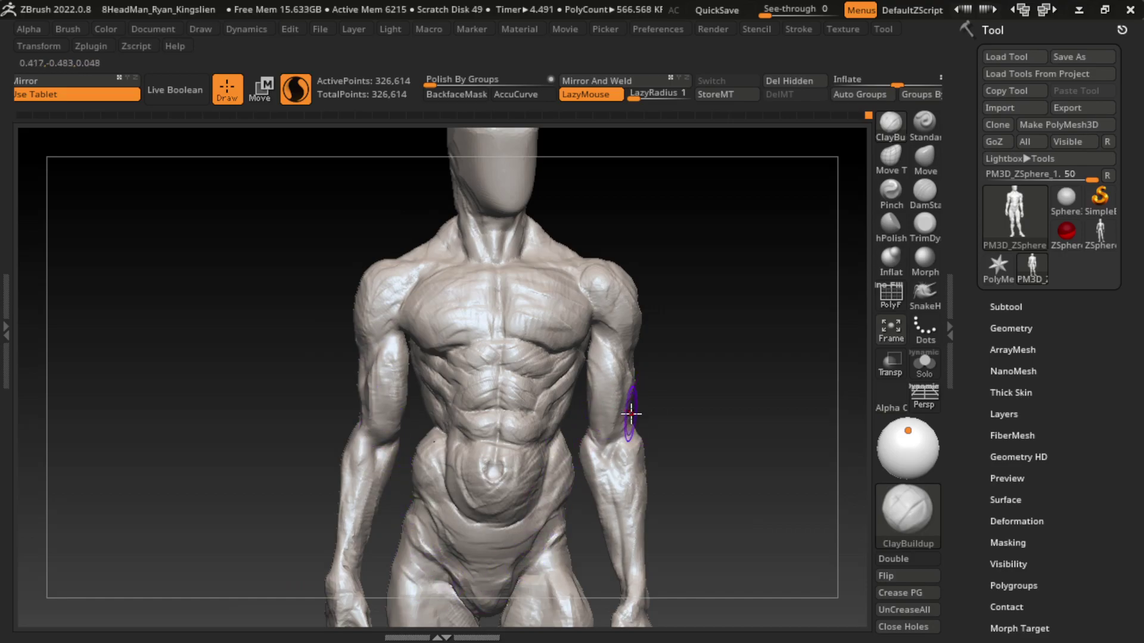
- Carve a smaller DamStandard crease under the pectorals and sculpt toward mid-chest
key(s)
key(b)
key(d)
key(s)
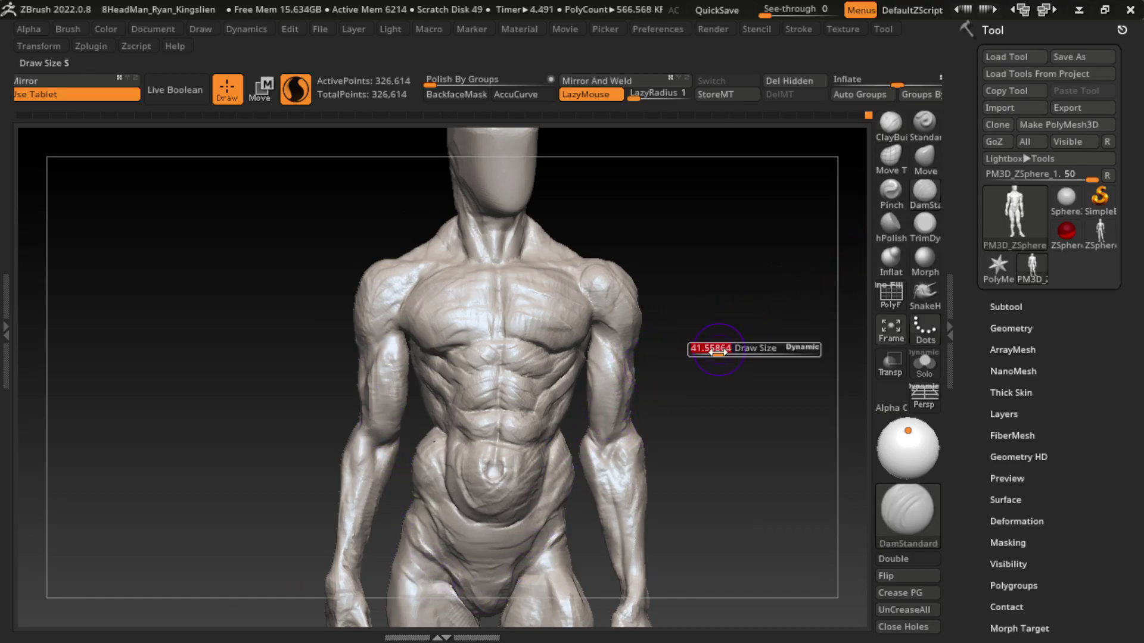
key(s)
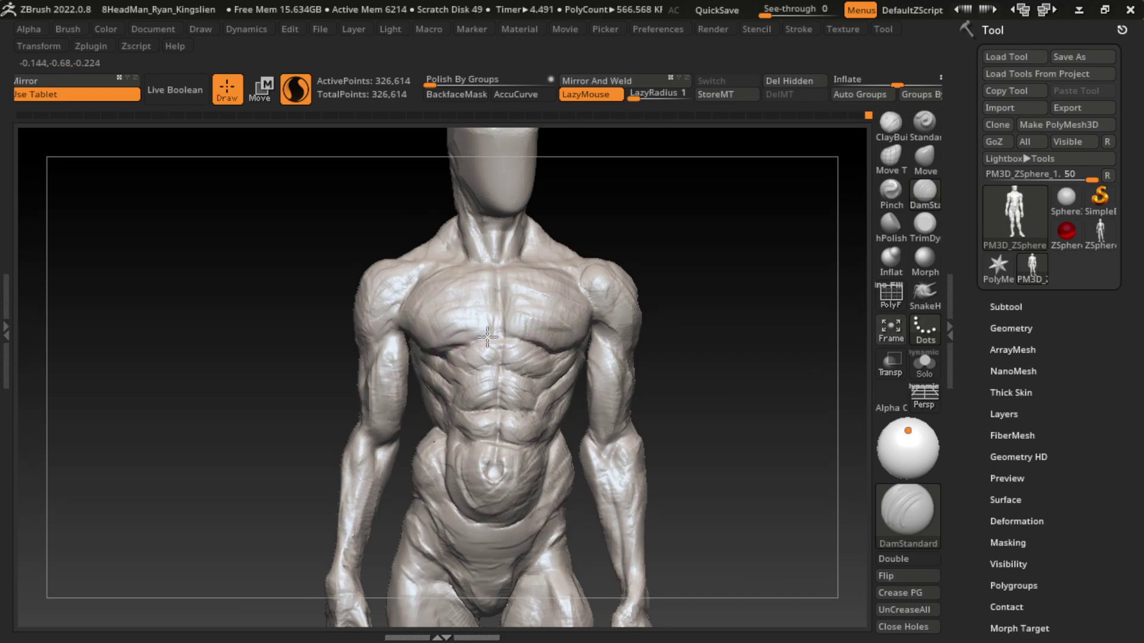
drag(543, 345, 513, 335)
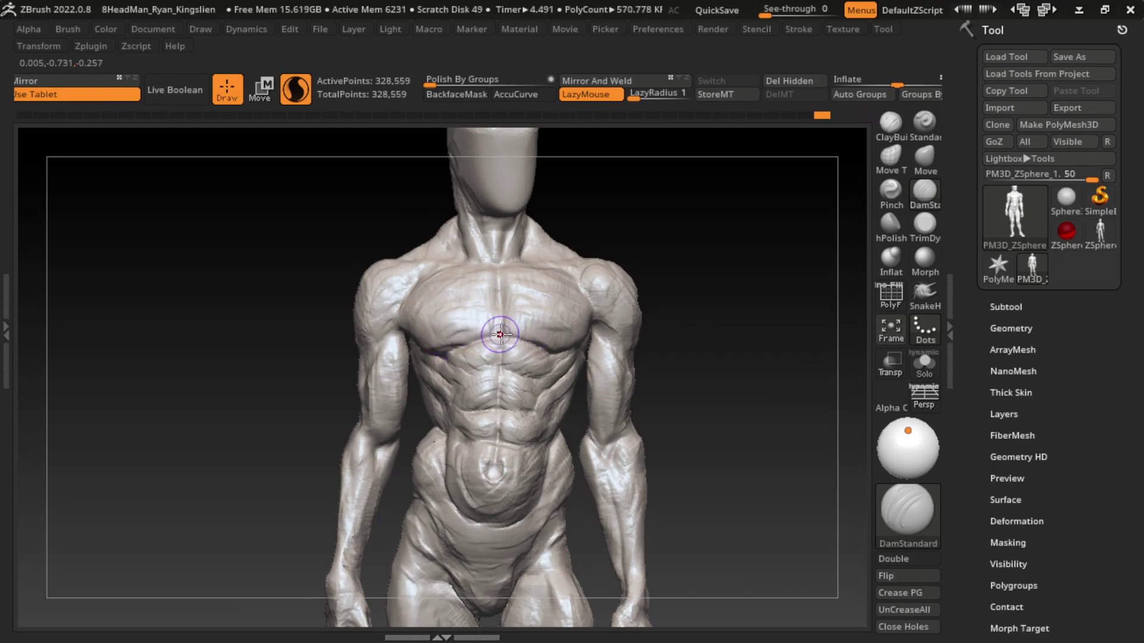
key(ctrl+z)
click(925, 122)
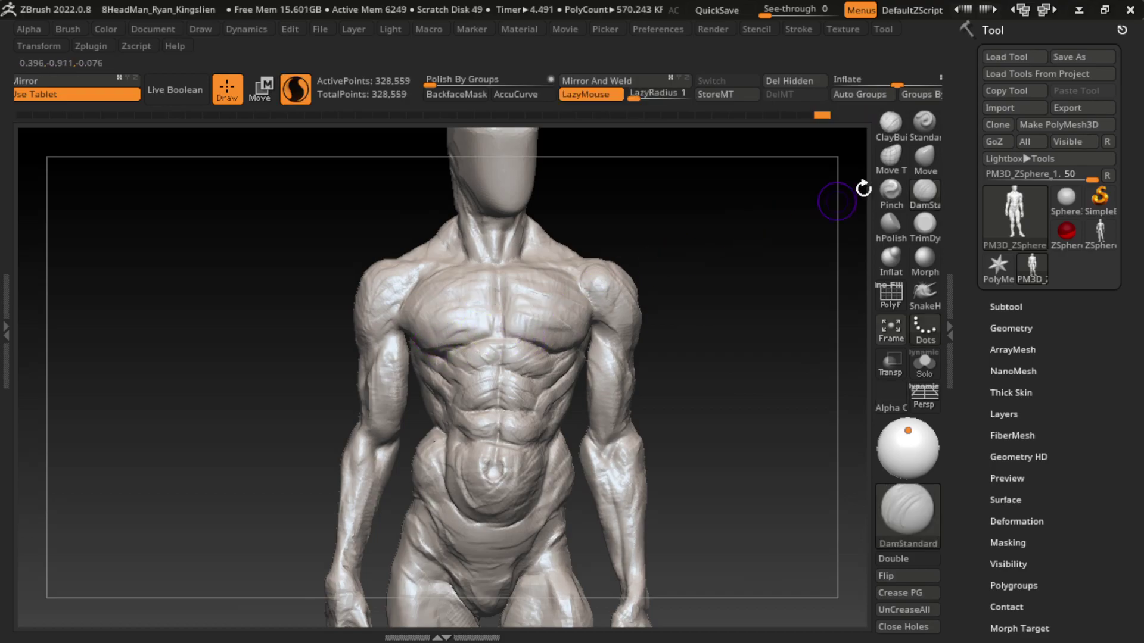
mouse_move(485, 324)
mouse_down()
mouse_move(431, 344)
mouse_move(581, 353)
mouse_up()
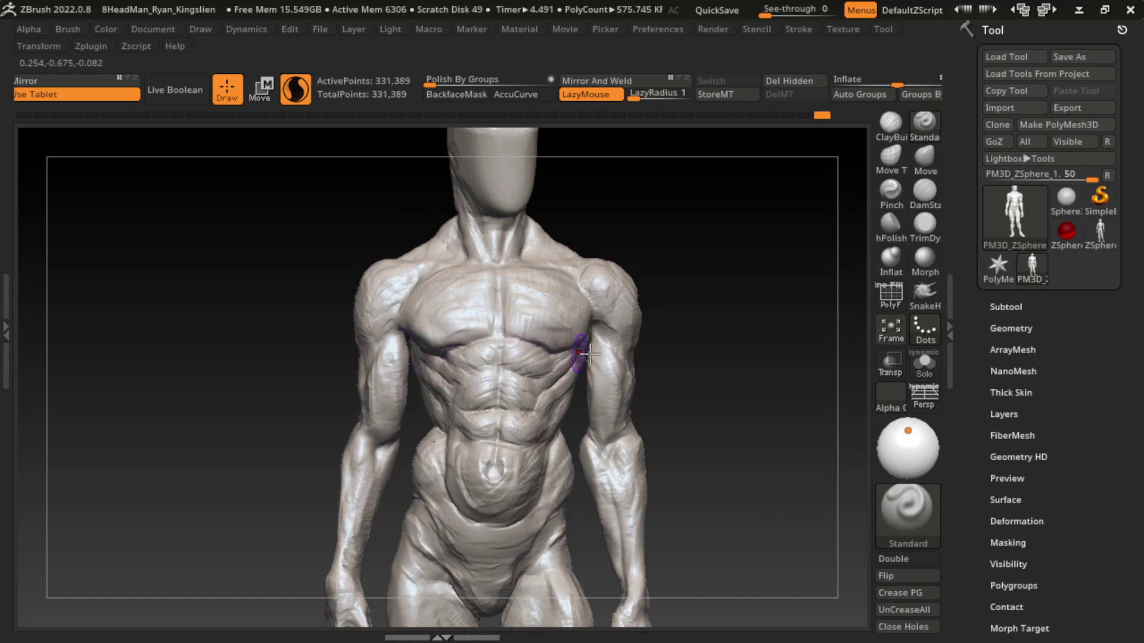
- Sculpt the right pectoral and build up the left pectoral with clay
drag(523, 331, 547, 338)
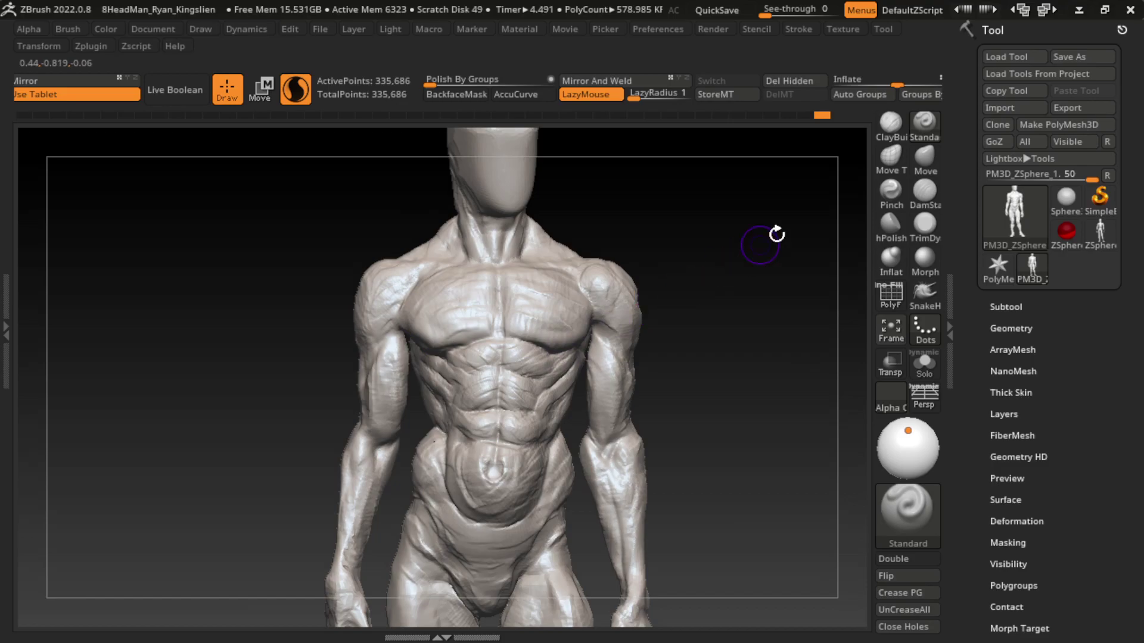
click(891, 122)
mouse_move(503, 286)
mouse_down()
mouse_move(429, 328)
mouse_move(477, 314)
mouse_move(473, 349)
mouse_up()
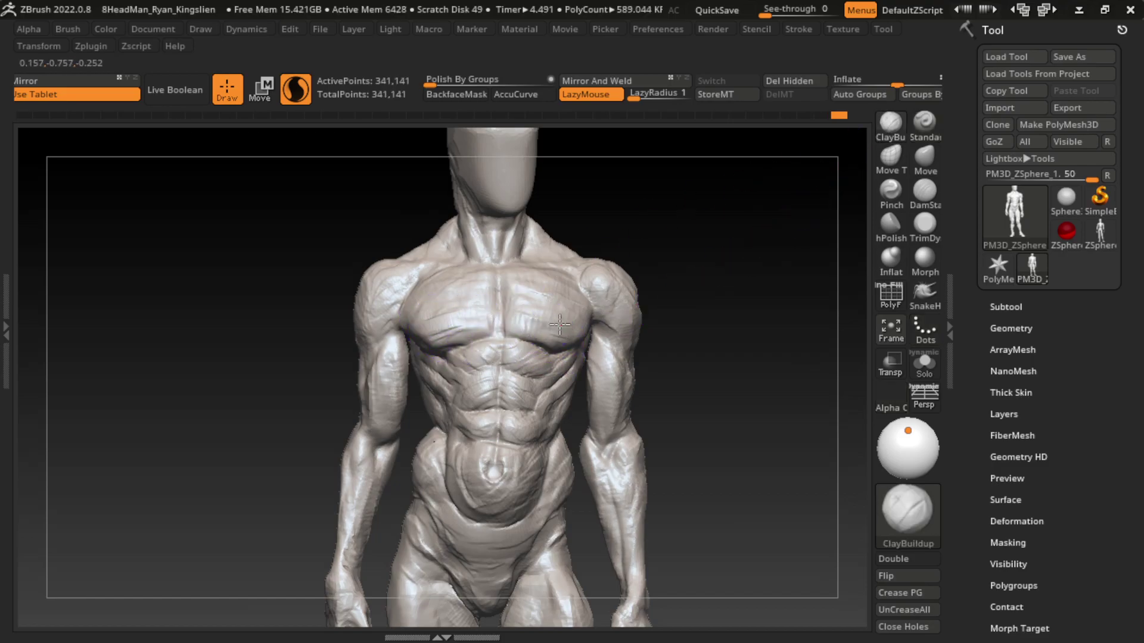
drag(434, 293, 464, 338)
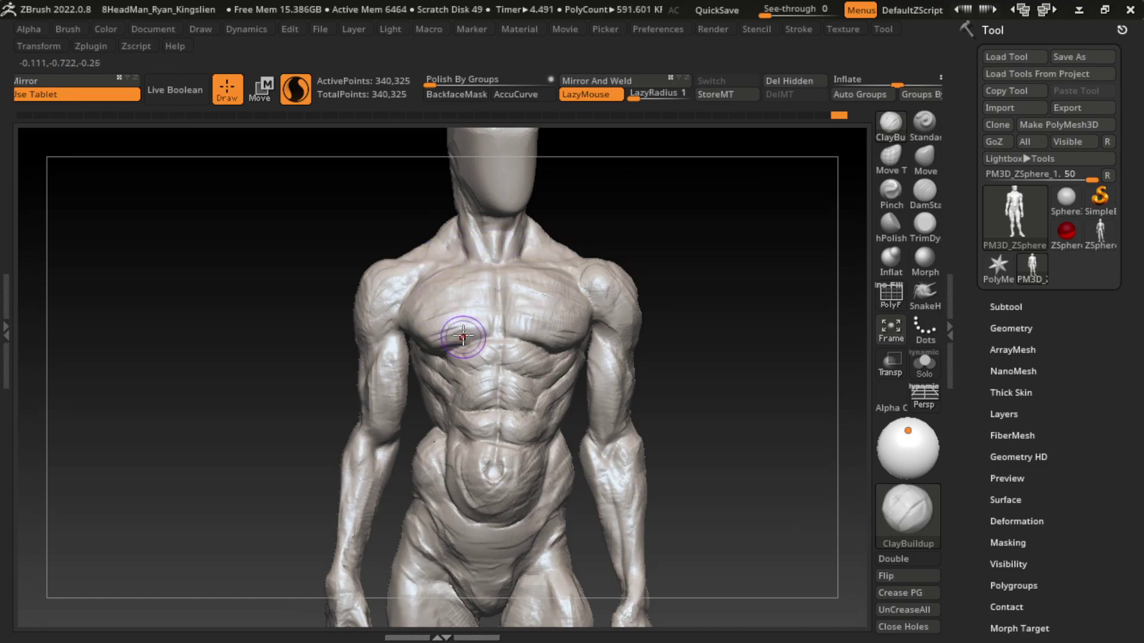
- Carve chest creases and add clay on the upper chest near the sternum
click(925, 190)
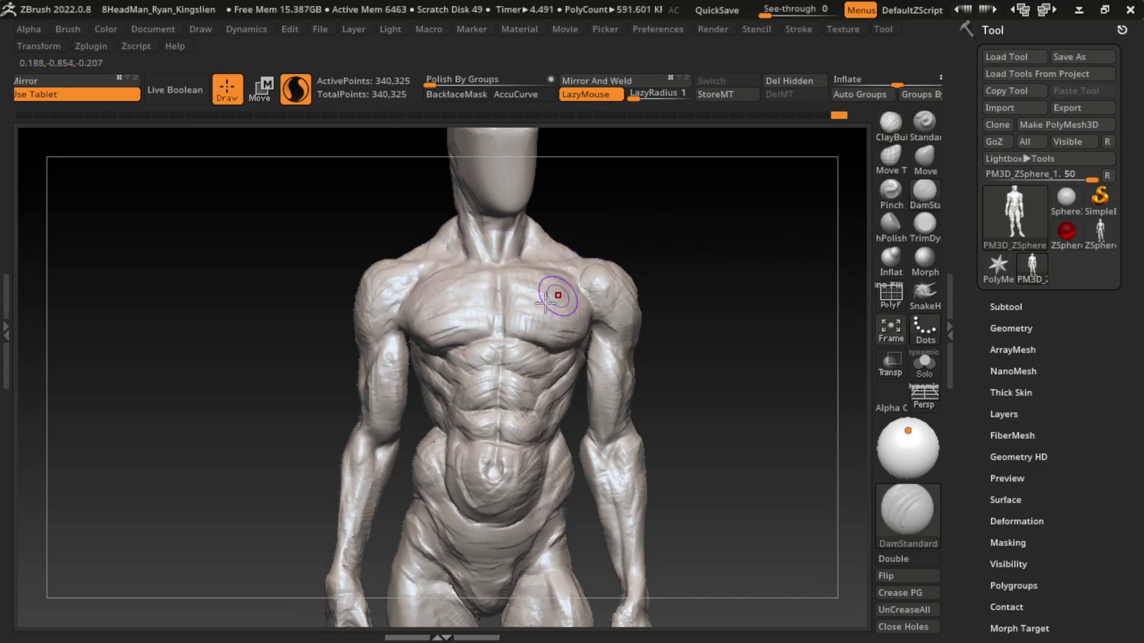
drag(614, 275, 488, 284)
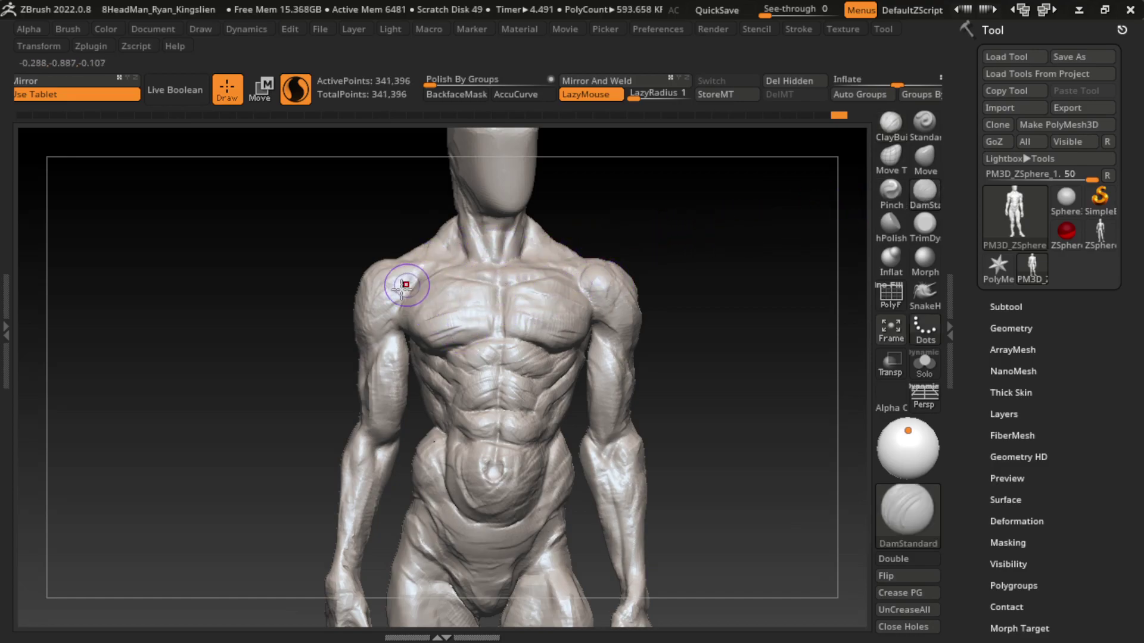
drag(406, 284, 493, 280)
click(891, 122)
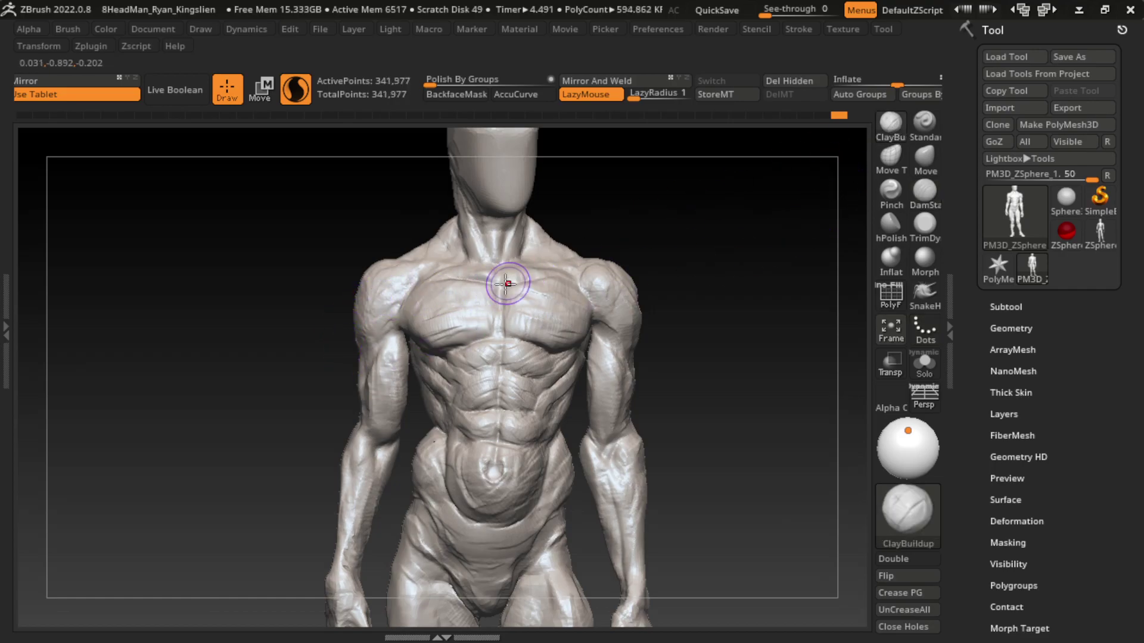
mouse_move(517, 274)
mouse_down()
mouse_move(467, 276)
mouse_move(527, 264)
mouse_up()
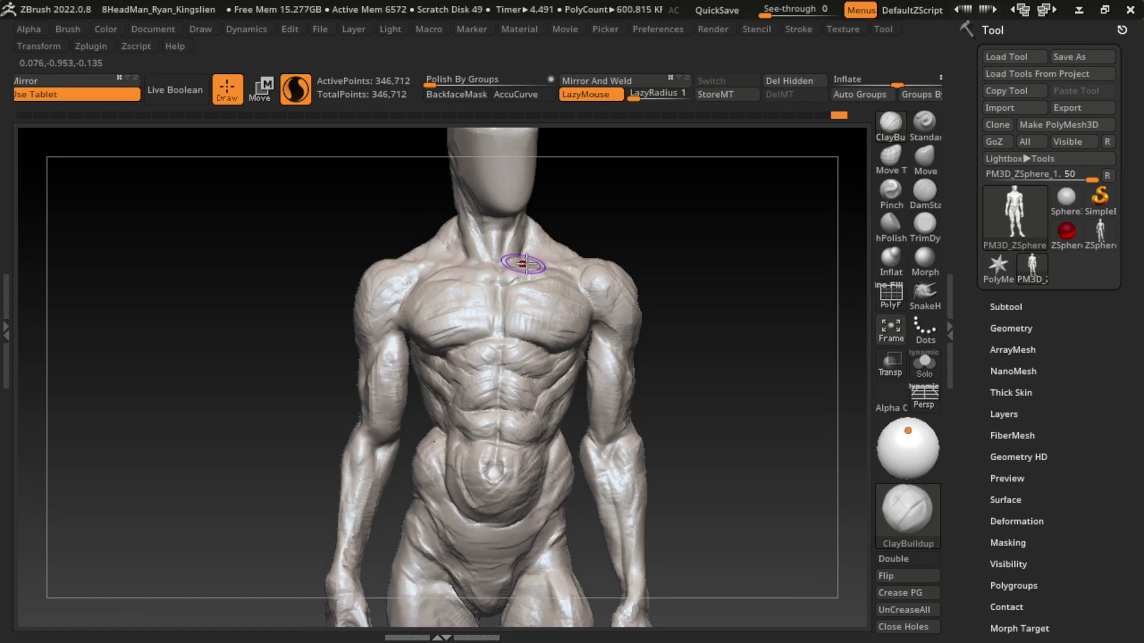
click(511, 275)
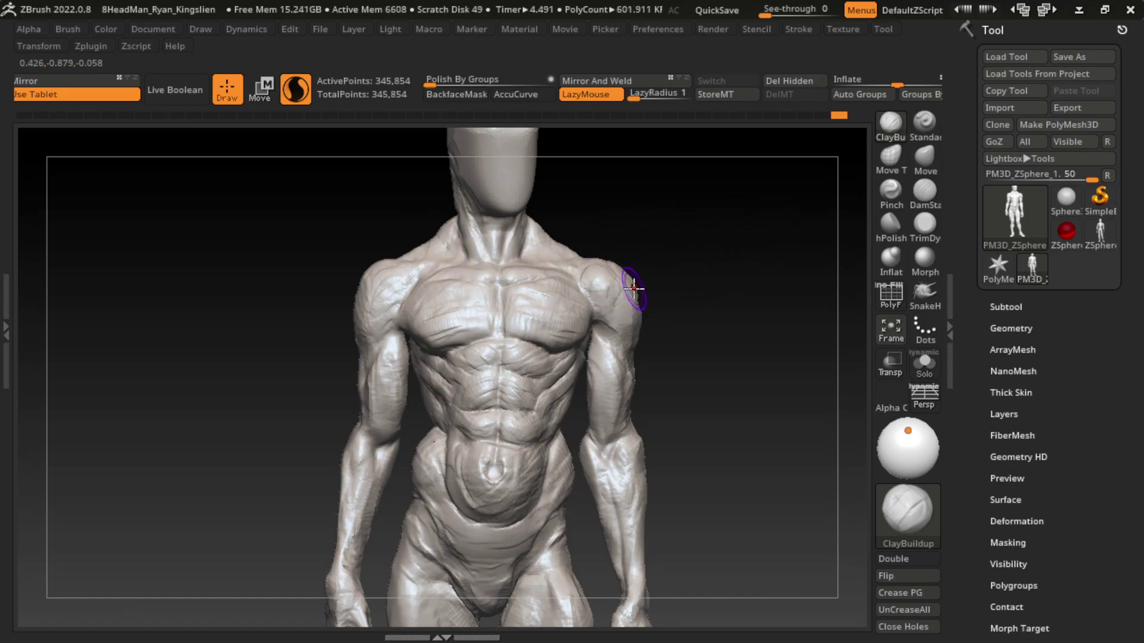
click(924, 191)
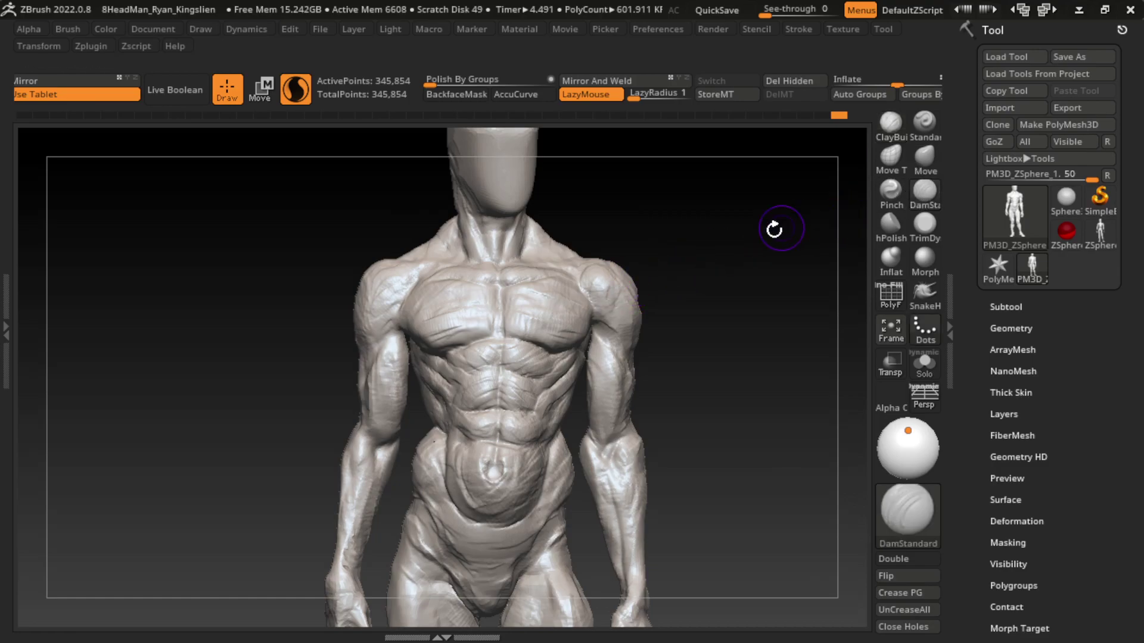
drag(772, 225, 754, 326)
- Carve a small chest crease, then build up clay across the upper chest
click(522, 290)
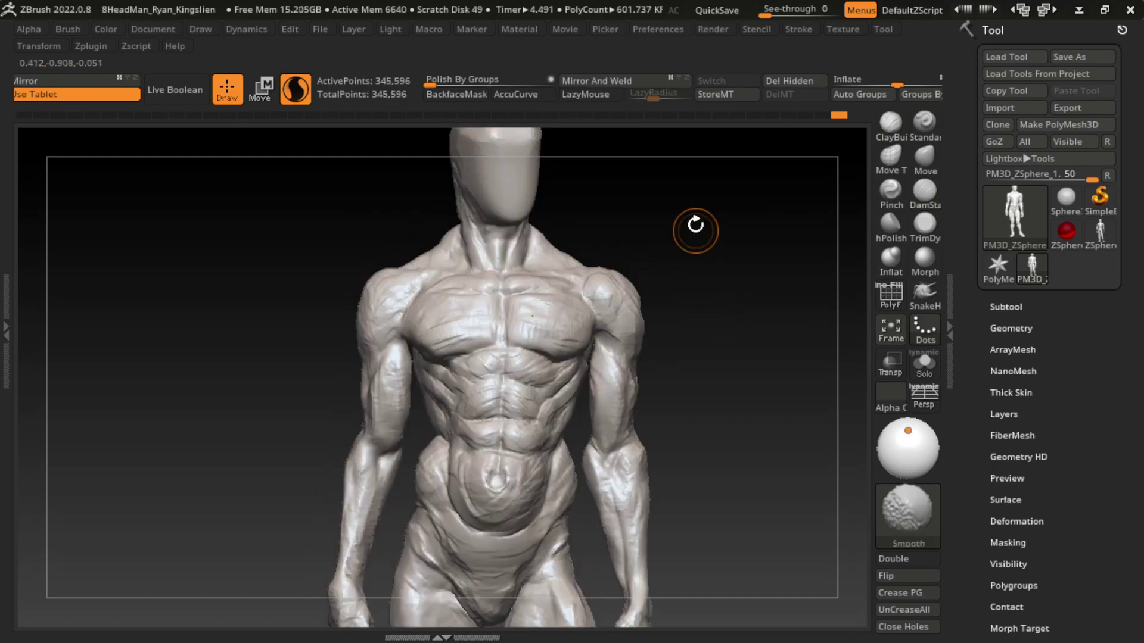
drag(686, 268, 695, 232)
click(890, 122)
drag(460, 281, 447, 290)
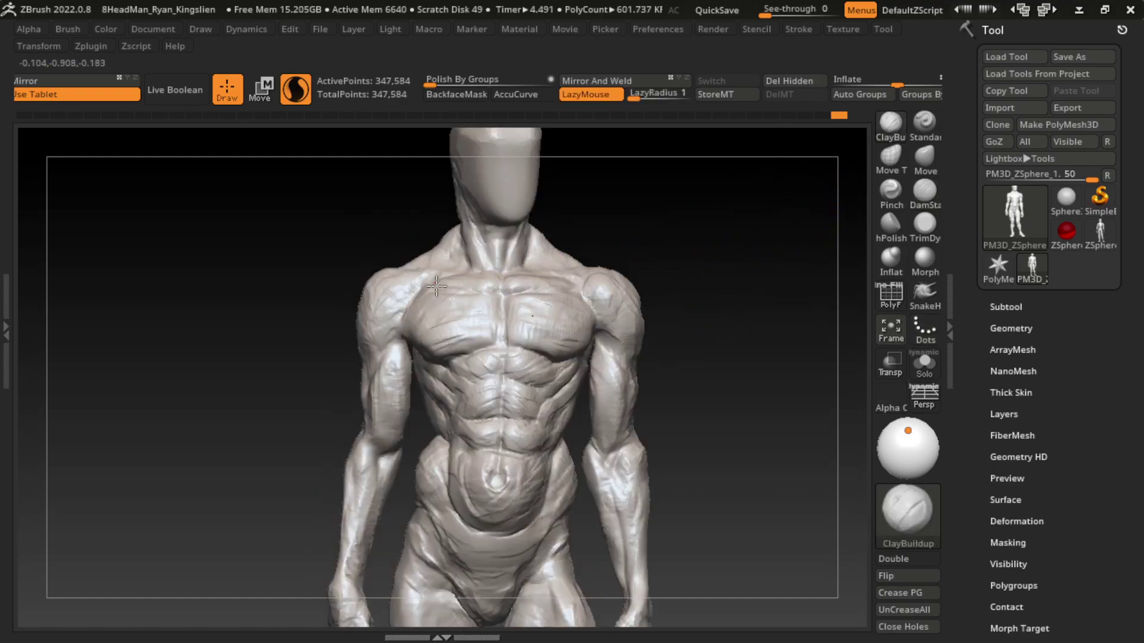
mouse_move(525, 281)
mouse_down()
mouse_move(575, 268)
mouse_move(502, 287)
mouse_up()
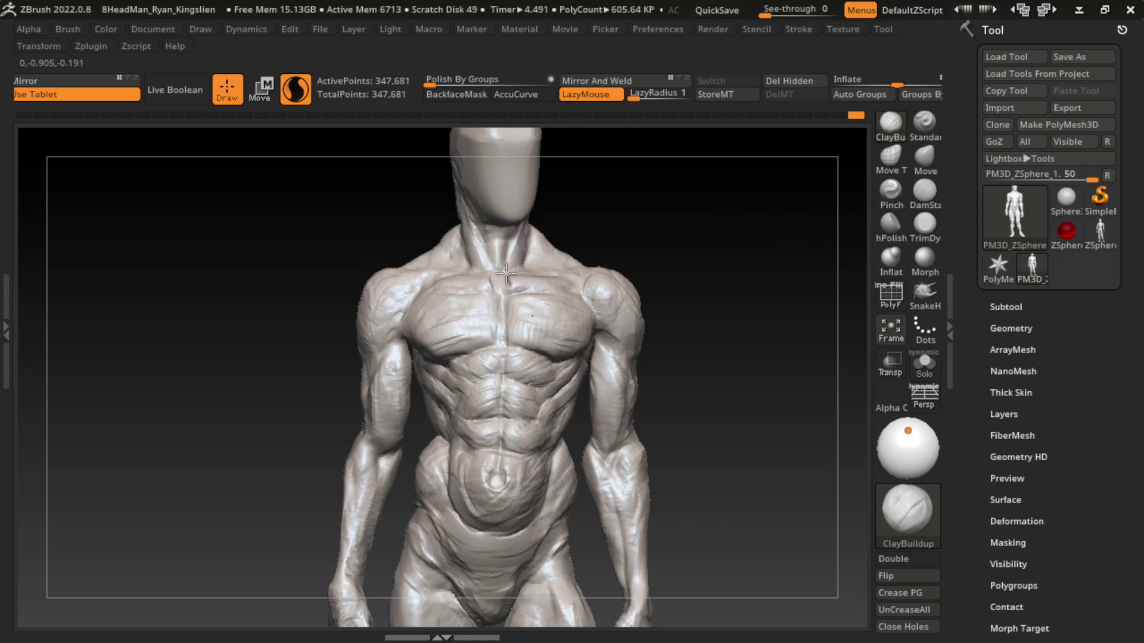
key(s)
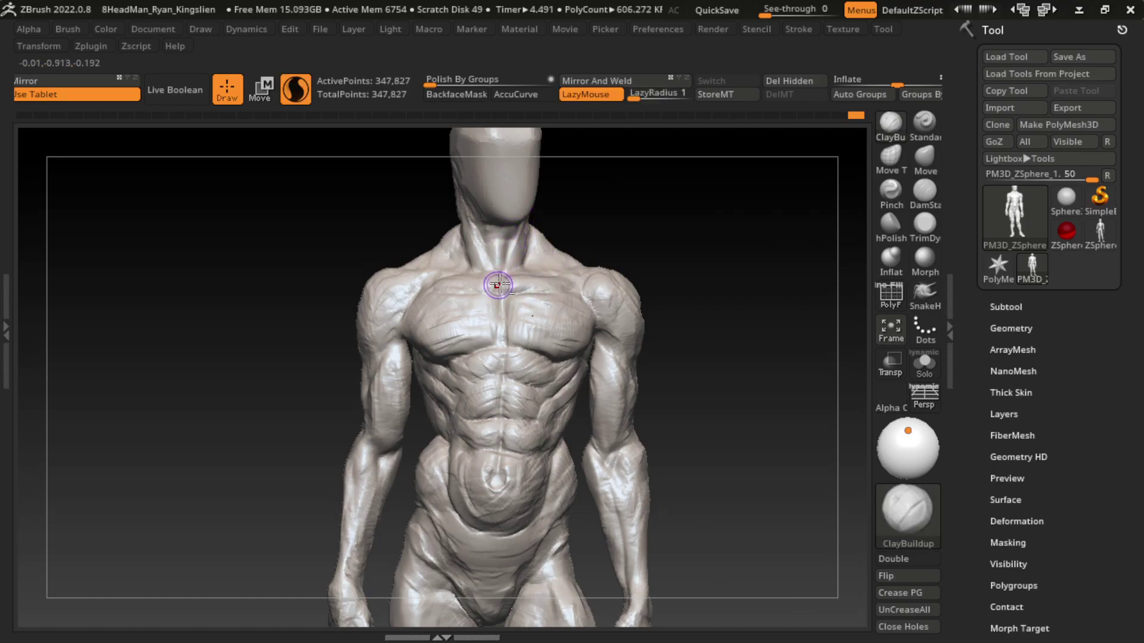
drag(507, 288, 499, 282)
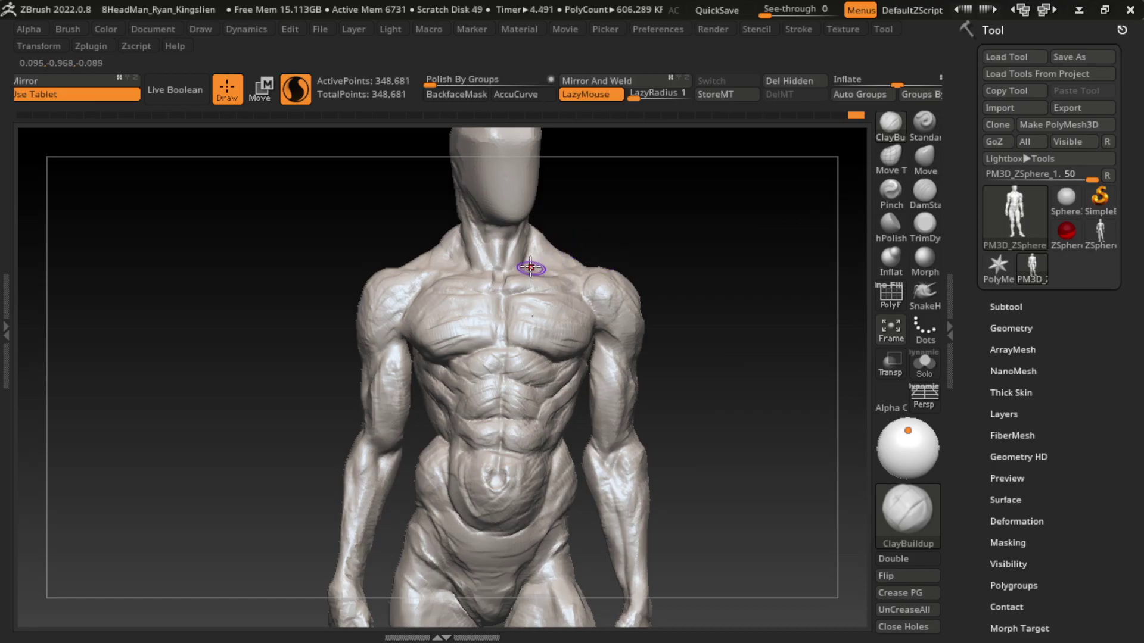
- Build up the right pectoral and along the shoulder with ClayBuildup
drag(648, 197, 651, 263)
click(925, 191)
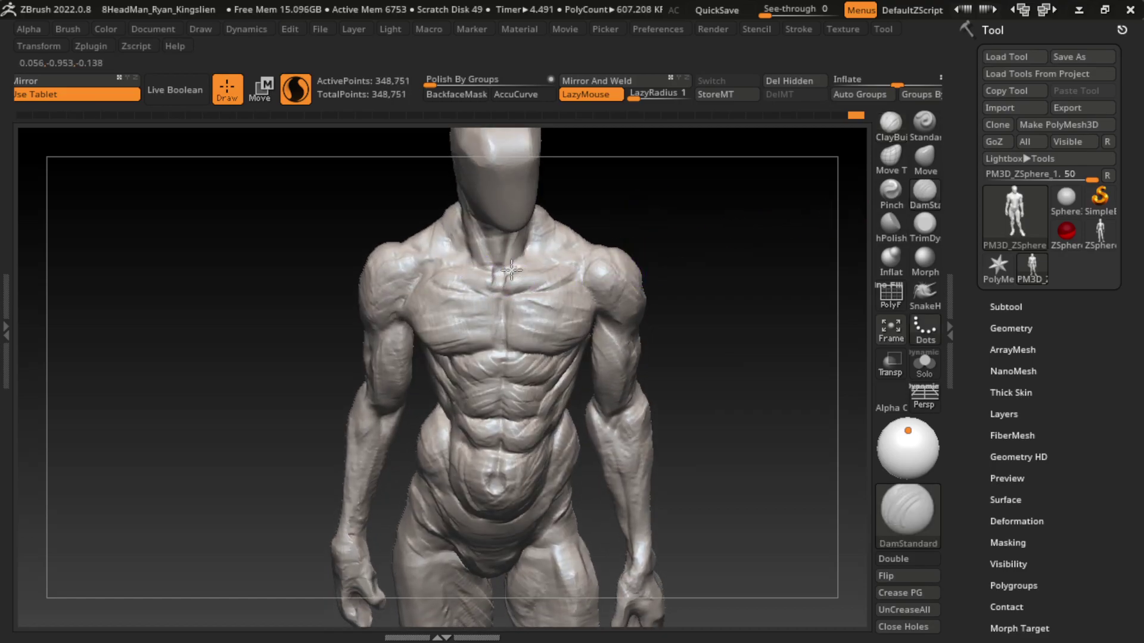
drag(655, 265, 663, 257)
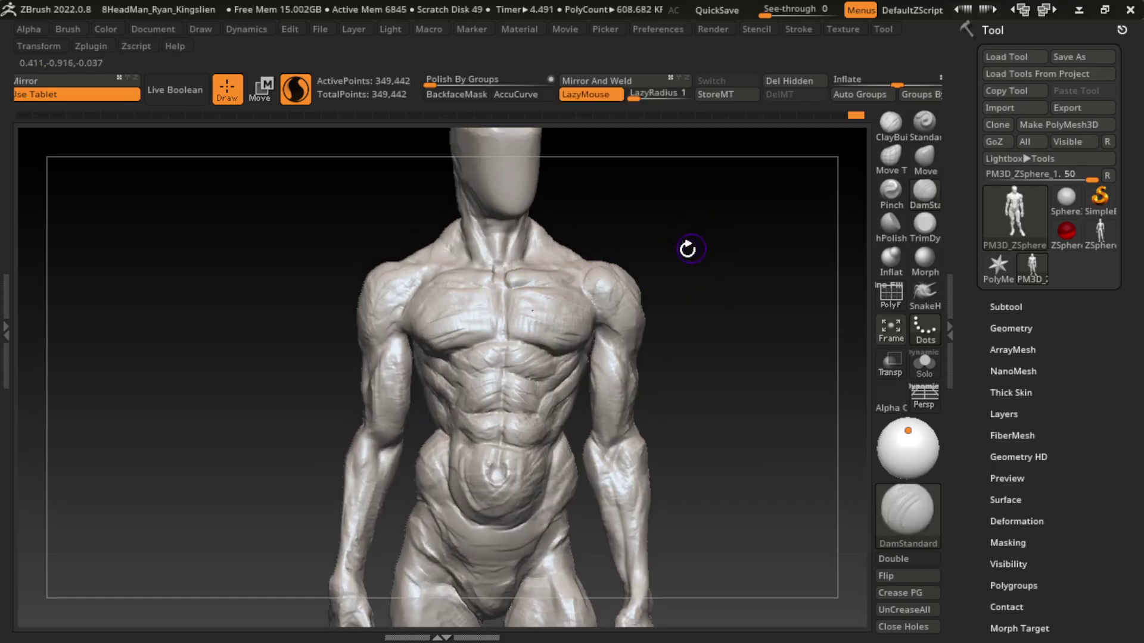
click(890, 123)
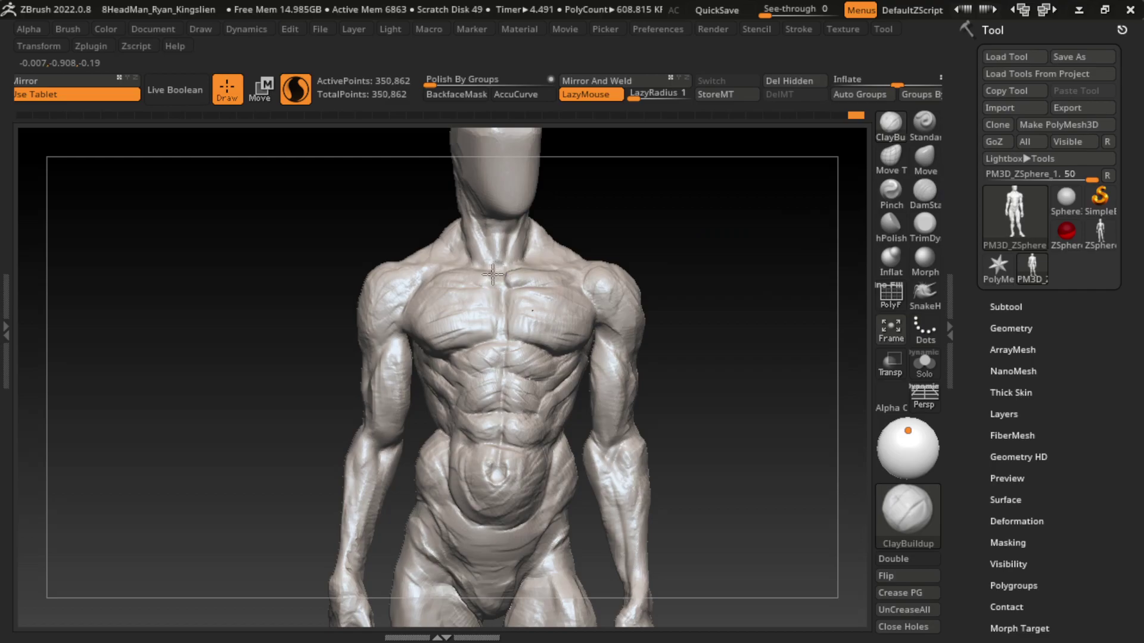
mouse_move(500, 280)
mouse_down()
mouse_move(582, 272)
mouse_move(498, 279)
mouse_up()
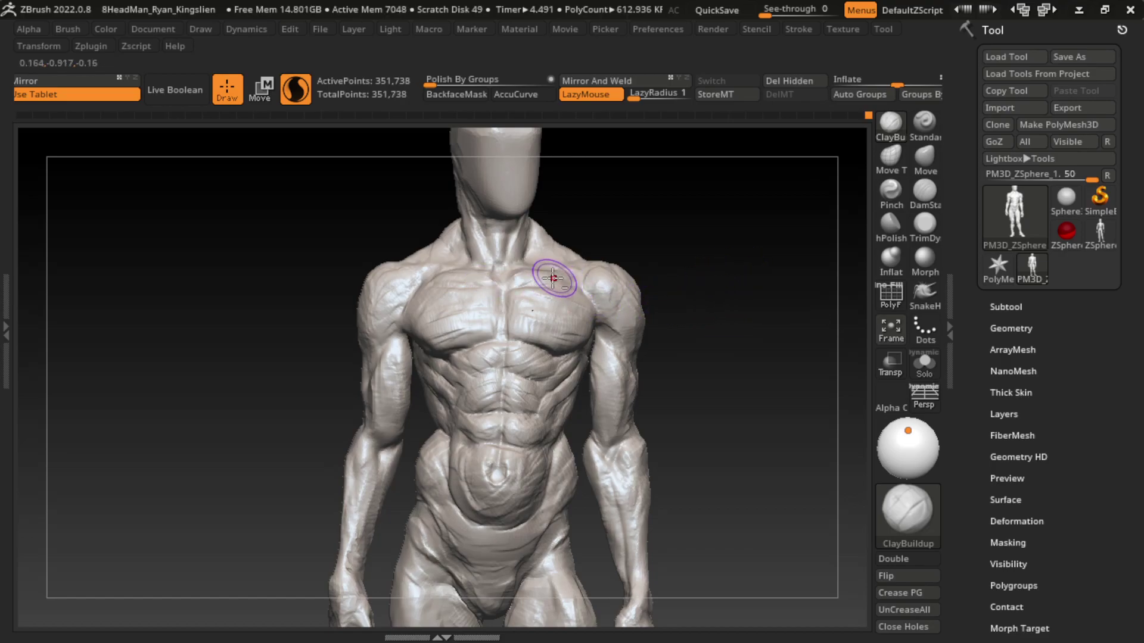
drag(554, 279, 623, 250)
key(s)
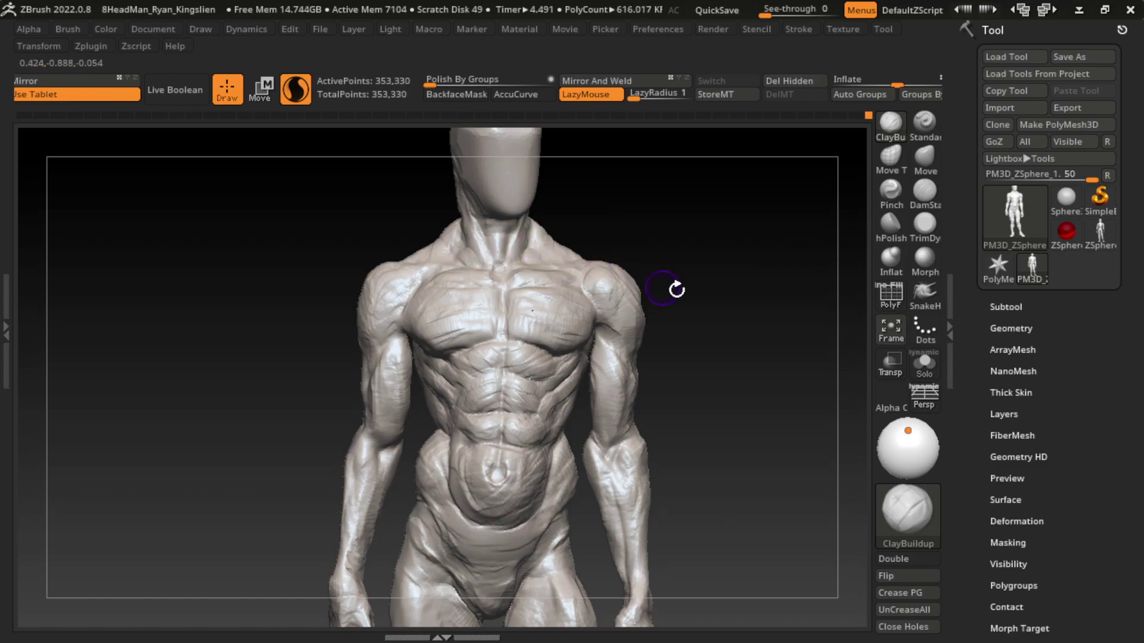
- Build up the shoulder and trapezius, undoing one trapezius stroke, then sculpt the right shoulder
drag(908, 430, 908, 426)
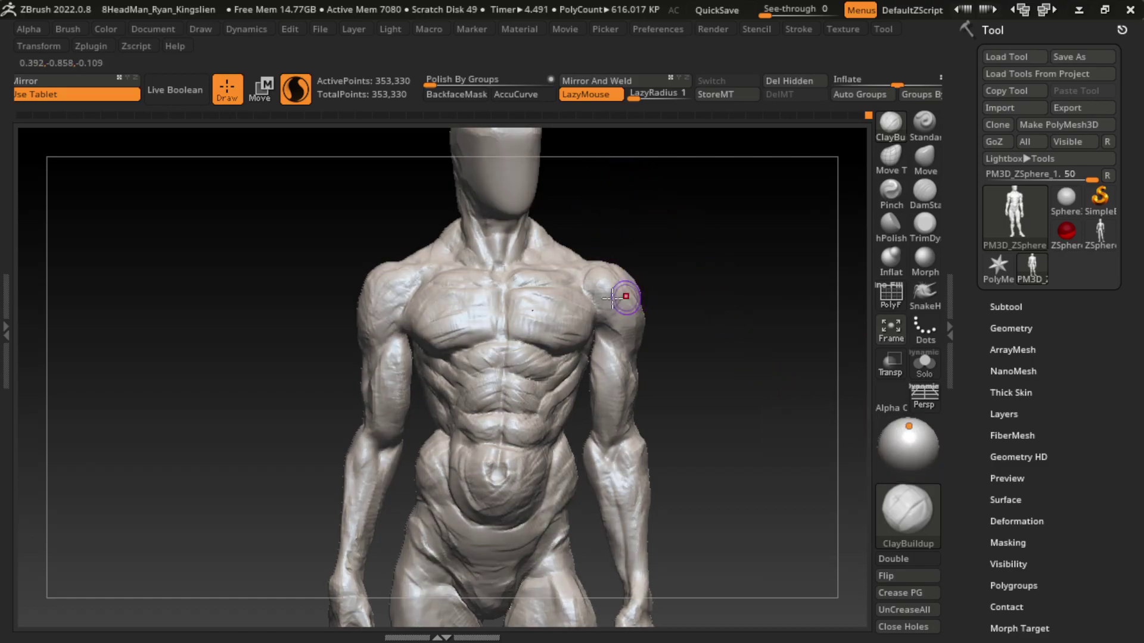
mouse_move(414, 268)
mouse_down()
mouse_move(453, 286)
mouse_move(441, 292)
mouse_up()
drag(441, 244, 405, 267)
key(ctrl+z)
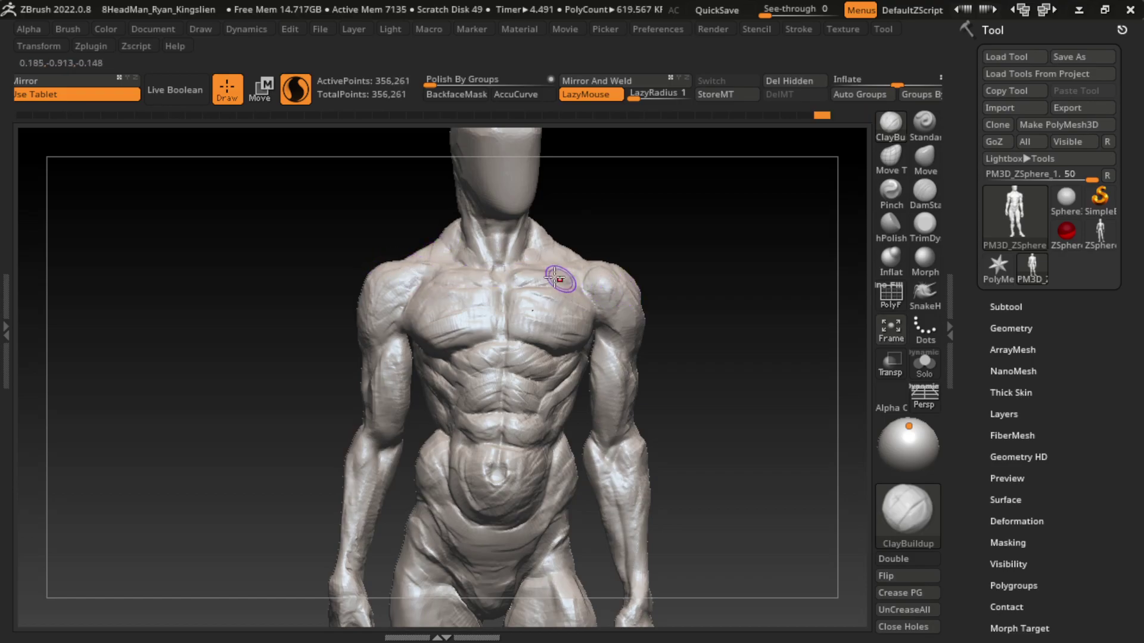
mouse_move(557, 281)
mouse_down()
mouse_move(582, 268)
mouse_move(485, 261)
mouse_up()
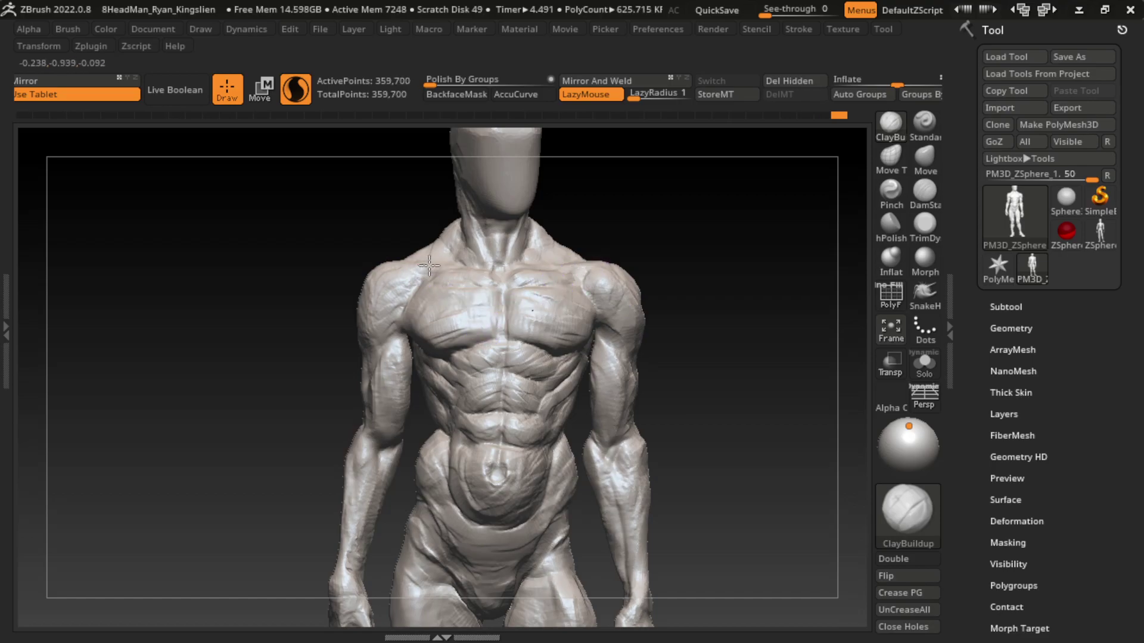
- Resculpt the chest and right shoulder from a straight front view
mouse_move(682, 225)
mouse_down()
mouse_move(409, 268)
mouse_move(561, 270)
mouse_move(508, 279)
mouse_move(559, 263)
mouse_up()
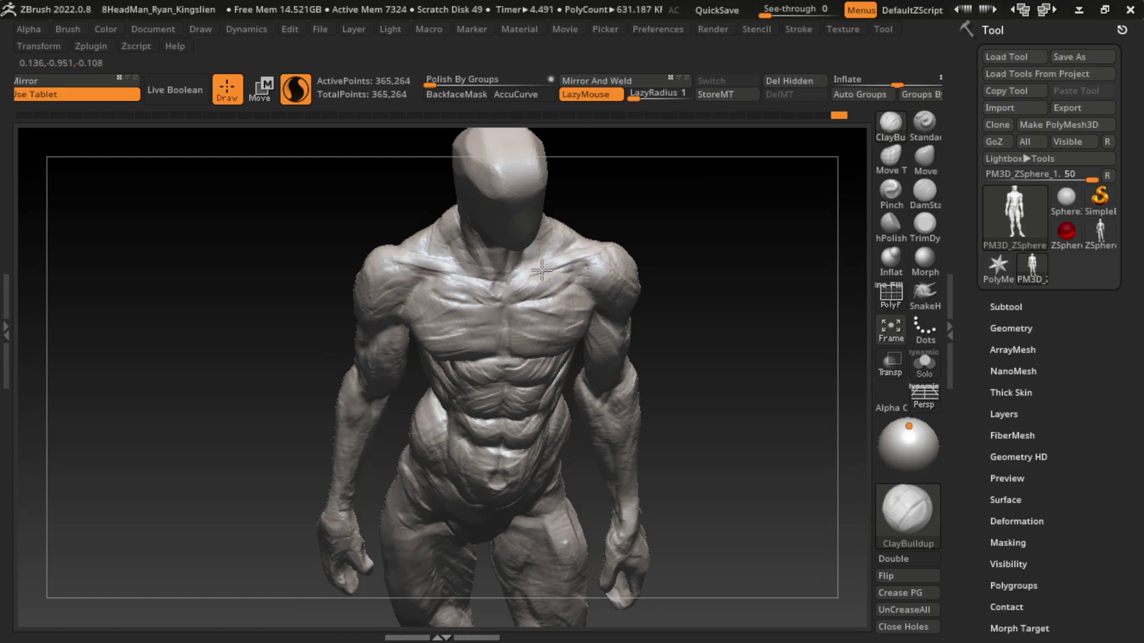
shift+drag(688, 260, 671, 205)
mouse_move(420, 271)
mouse_down()
mouse_move(575, 273)
mouse_move(433, 299)
mouse_up()
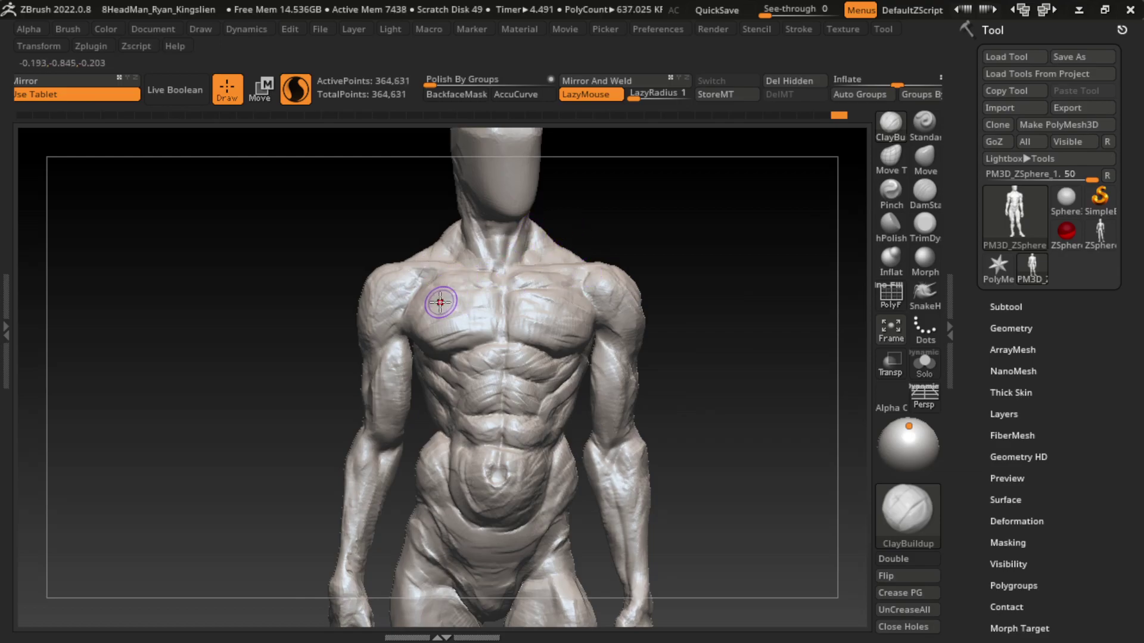
mouse_move(592, 304)
mouse_down()
mouse_move(595, 277)
mouse_move(376, 295)
mouse_move(389, 289)
mouse_move(372, 347)
mouse_move(383, 263)
mouse_up()
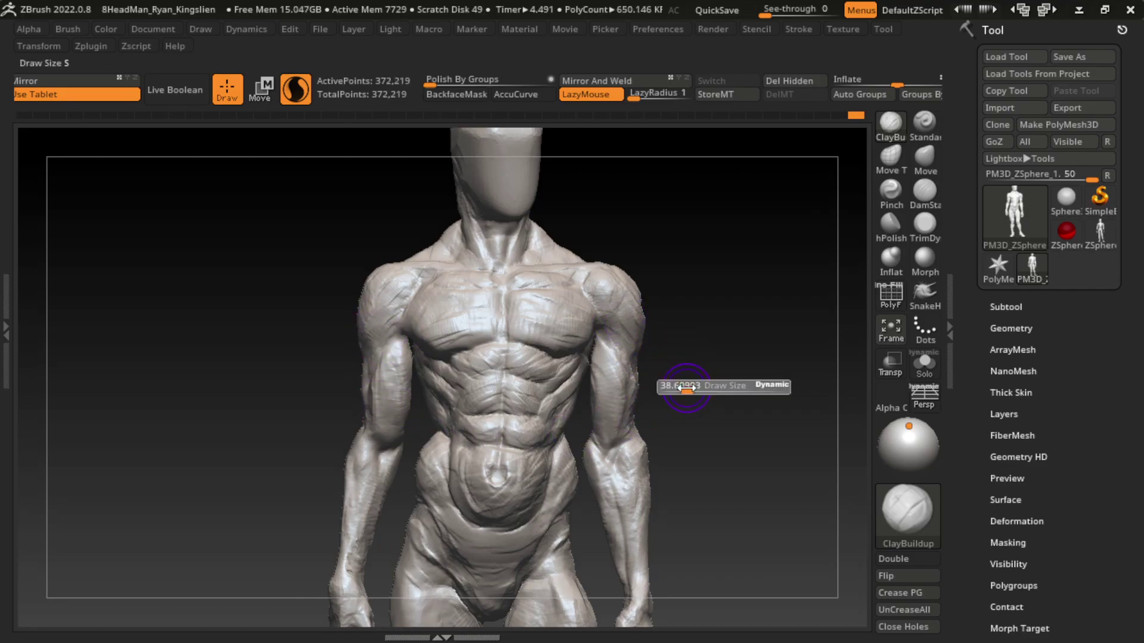
- Shrink the brush and sculpt the left chest and both sides of the ribs
mouse_move(441, 346)
mouse_down()
mouse_move(364, 369)
mouse_move(374, 374)
mouse_up()
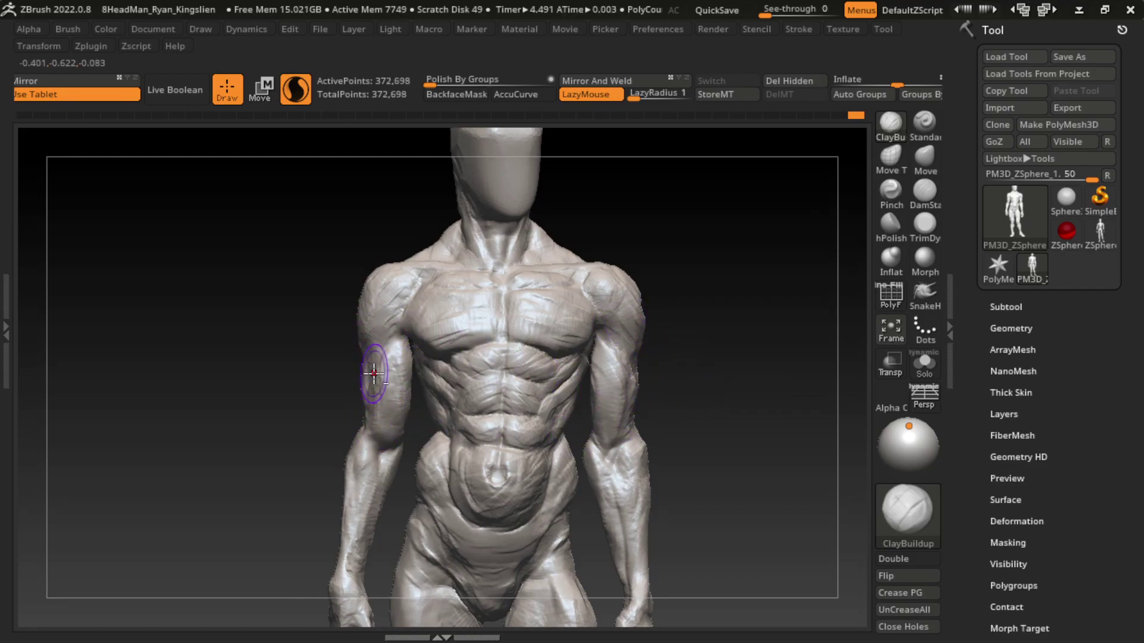
key(s)
click(661, 417)
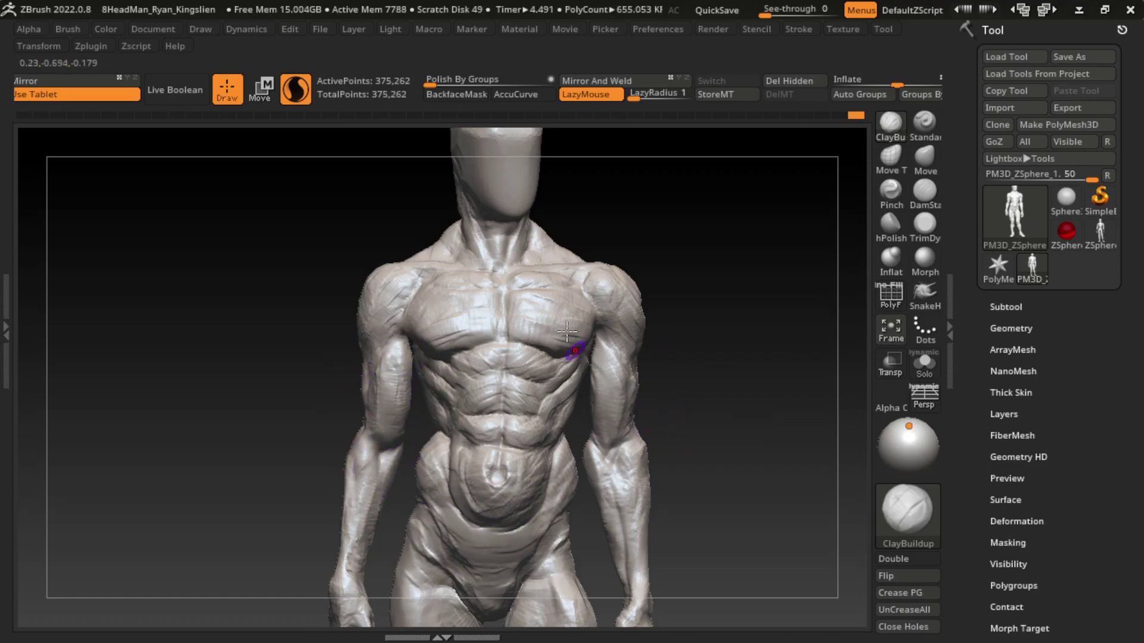
mouse_move(450, 374)
mouse_down()
mouse_move(444, 358)
mouse_move(441, 390)
mouse_up()
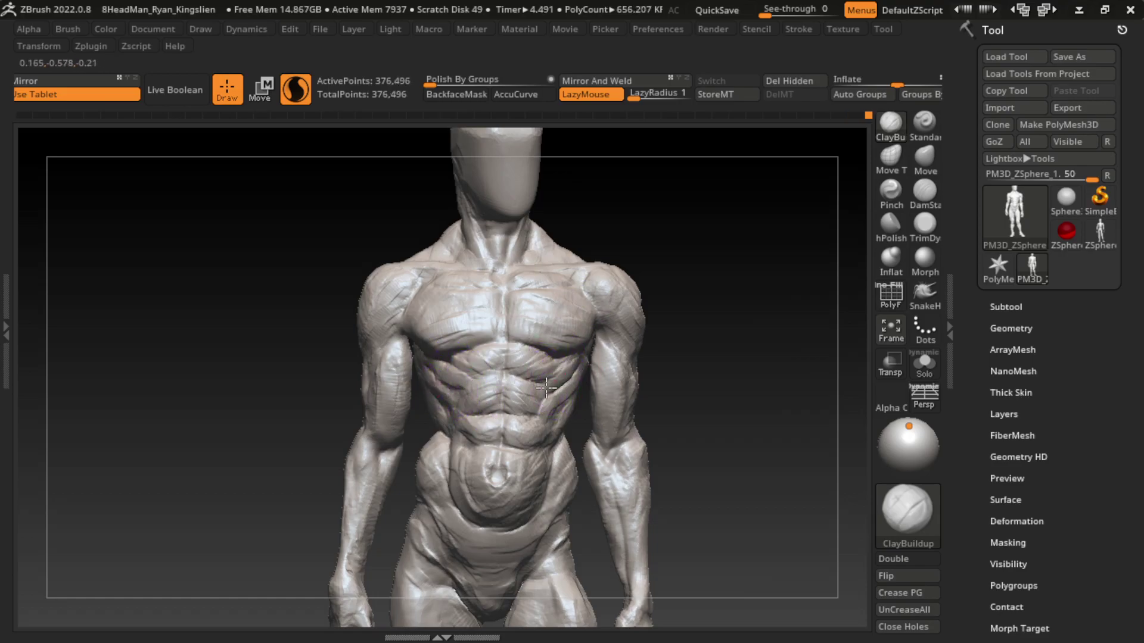
drag(545, 388, 564, 403)
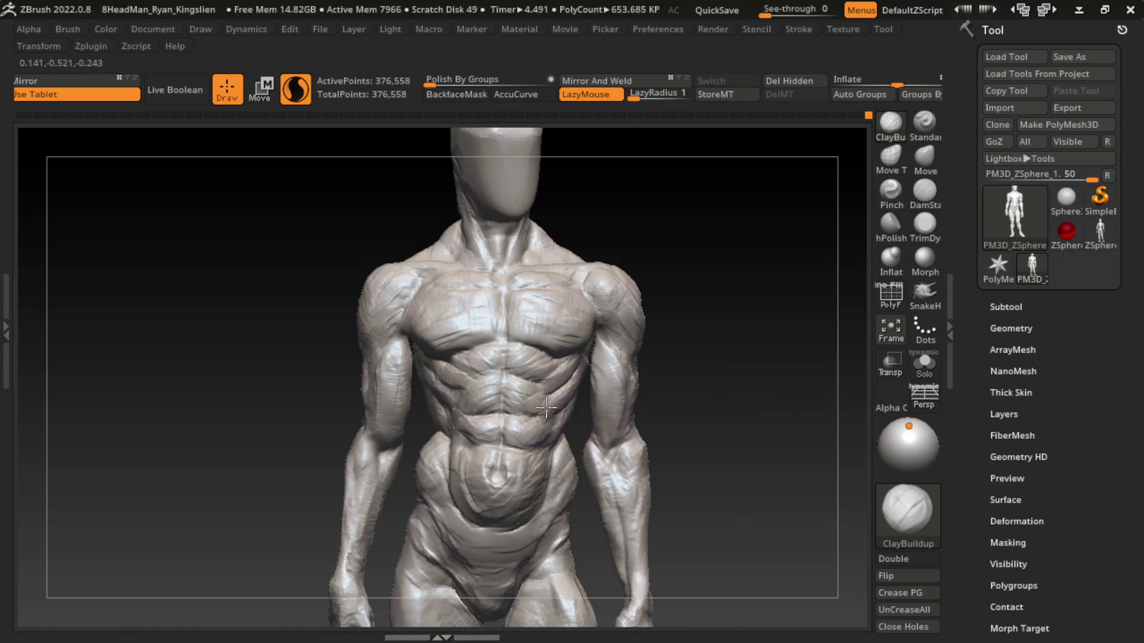
- Build up the upper abdomen and reshape the lower ribs and abdominal muscles
mouse_move(537, 420)
mouse_down()
mouse_move(535, 393)
mouse_move(540, 410)
mouse_up()
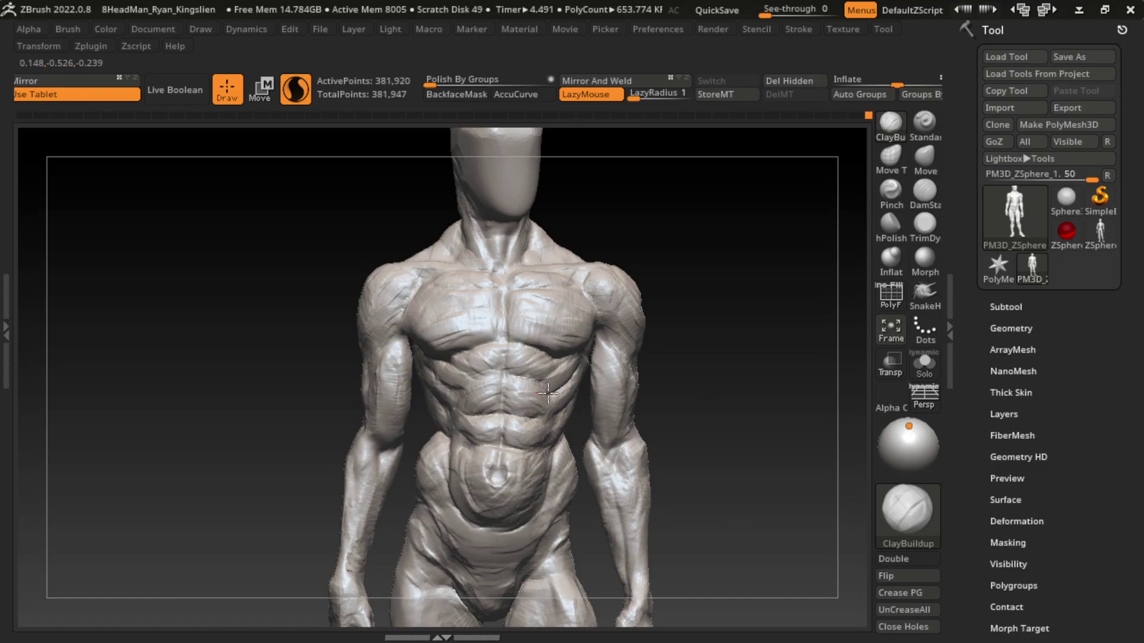
mouse_move(413, 454)
mouse_down()
mouse_move(456, 391)
mouse_move(554, 352)
mouse_up()
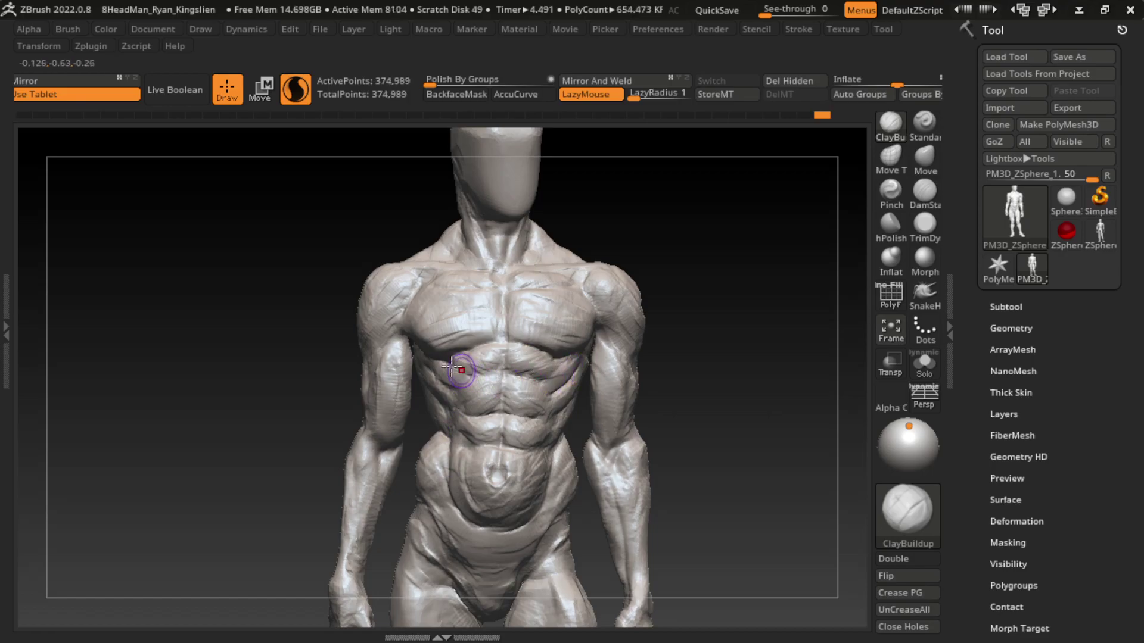
mouse_move(578, 425)
mouse_down()
mouse_move(480, 460)
mouse_move(447, 441)
mouse_up()
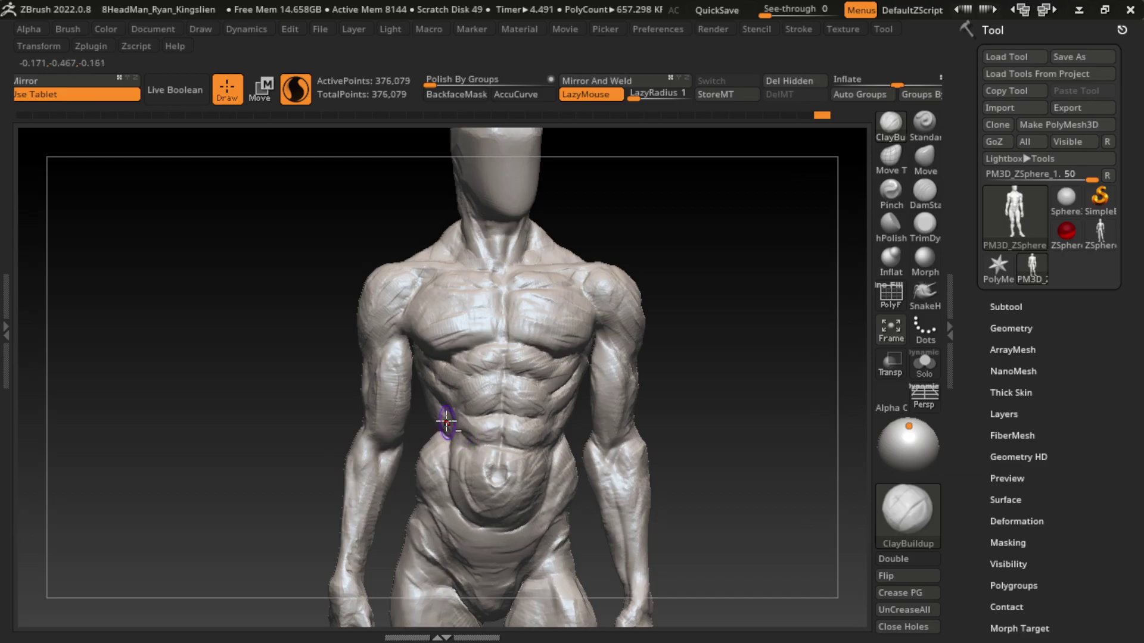
mouse_move(447, 422)
mouse_down()
mouse_move(476, 457)
mouse_move(464, 428)
mouse_up()
mouse_move(465, 421)
mouse_down()
mouse_move(526, 434)
mouse_move(520, 426)
mouse_move(507, 468)
mouse_move(470, 459)
mouse_move(485, 472)
mouse_move(475, 495)
mouse_up()
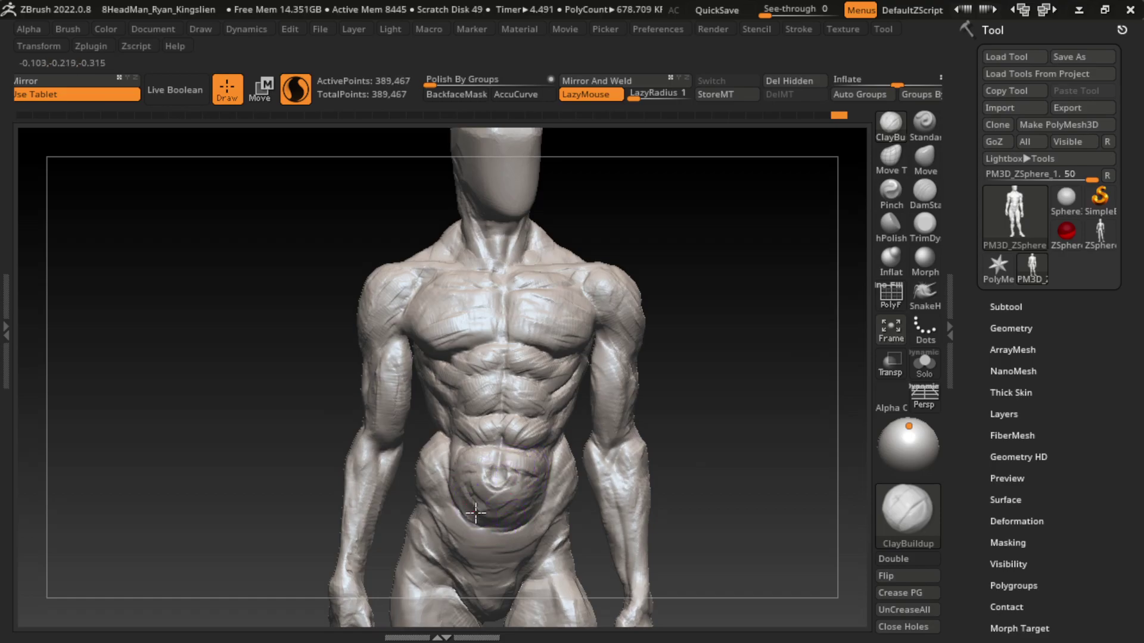
- Reshape the lower abdomen and belly below the abs
mouse_move(469, 489)
mouse_down()
mouse_move(459, 524)
mouse_move(472, 434)
mouse_move(454, 477)
mouse_move(466, 522)
mouse_up()
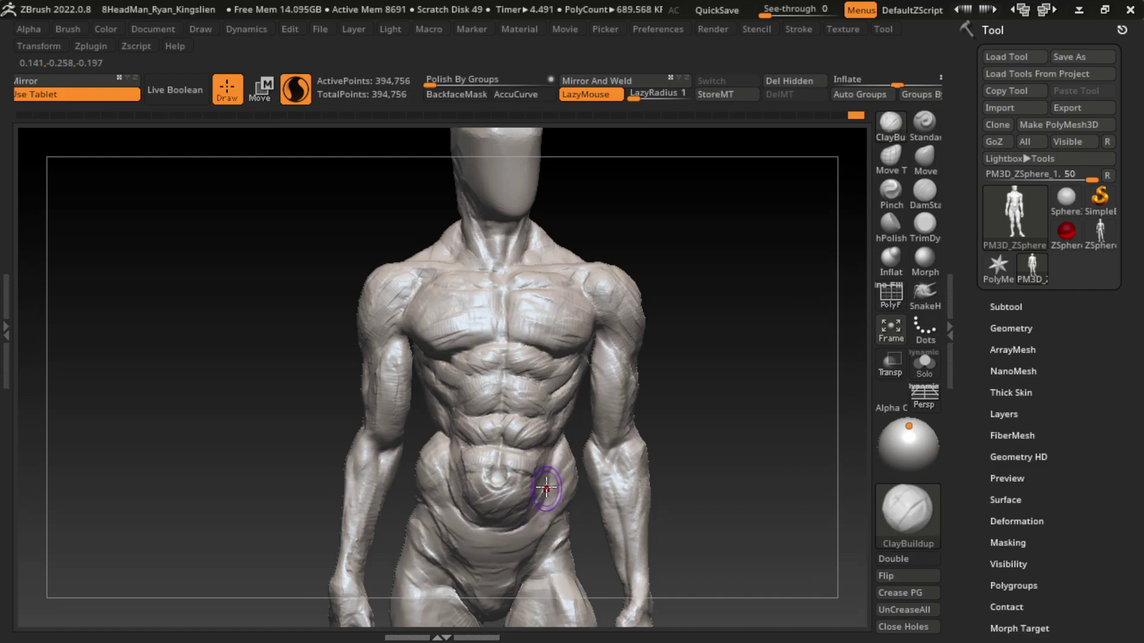
drag(558, 475, 422, 451)
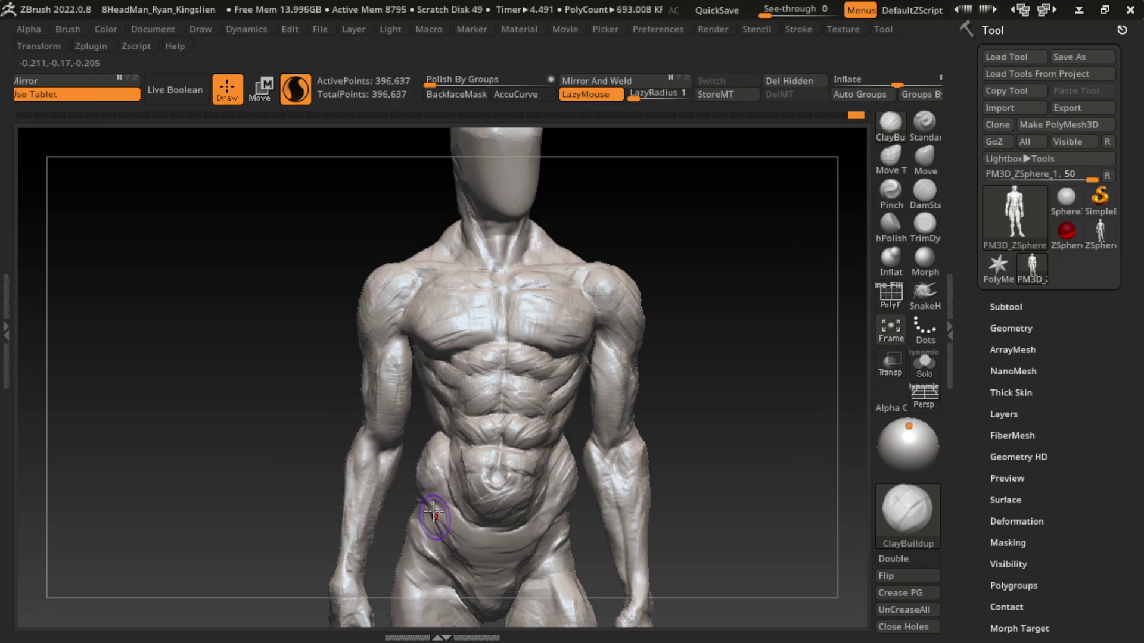
mouse_move(434, 511)
mouse_down()
mouse_move(421, 467)
mouse_move(413, 472)
mouse_up()
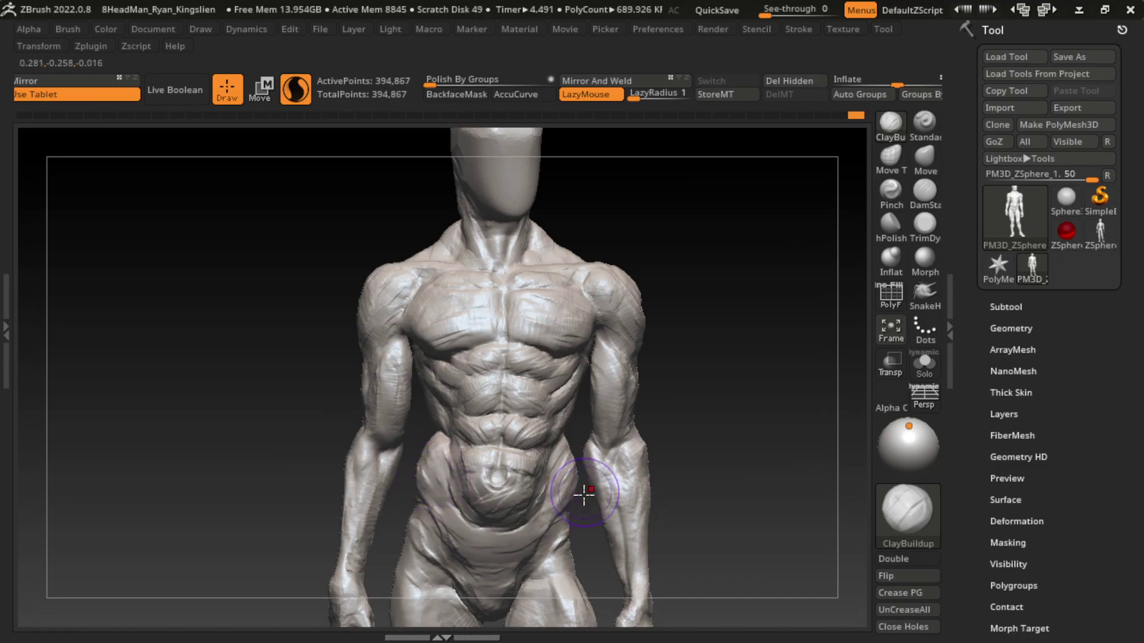
- Mask the hip area and smooth the surface of the left hip
right_drag(574, 537, 584, 528)
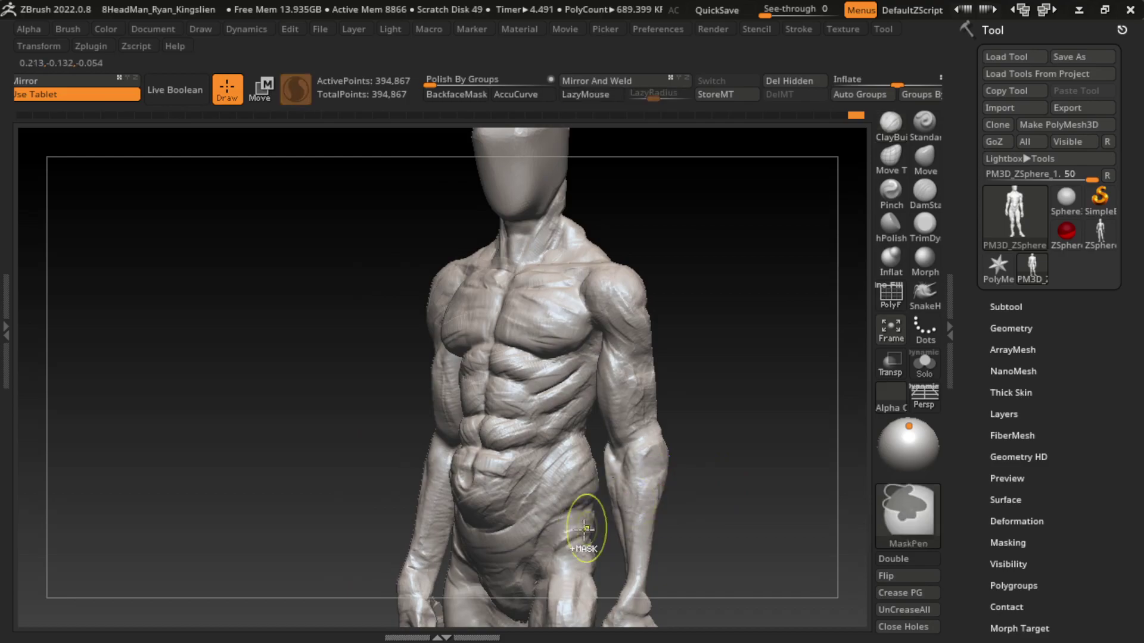
ctrl+drag(584, 529, 551, 563)
drag(679, 494, 725, 487)
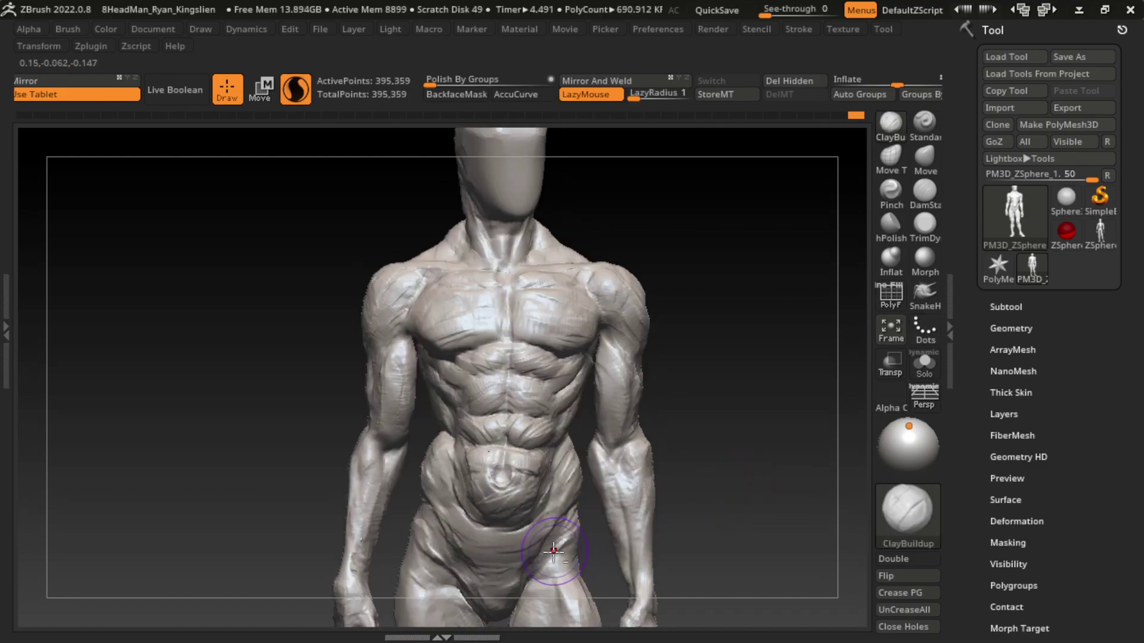
drag(444, 518, 380, 543)
mouse_move(420, 509)
shift+mouse_down()
mouse_move(401, 507)
mouse_move(420, 523)
shift+mouse_up()
- Smooth the crotch area and build up clay around it at an angled view
mouse_move(718, 462)
alt+mouse_down()
mouse_move(732, 429)
mouse_move(723, 349)
alt+mouse_up()
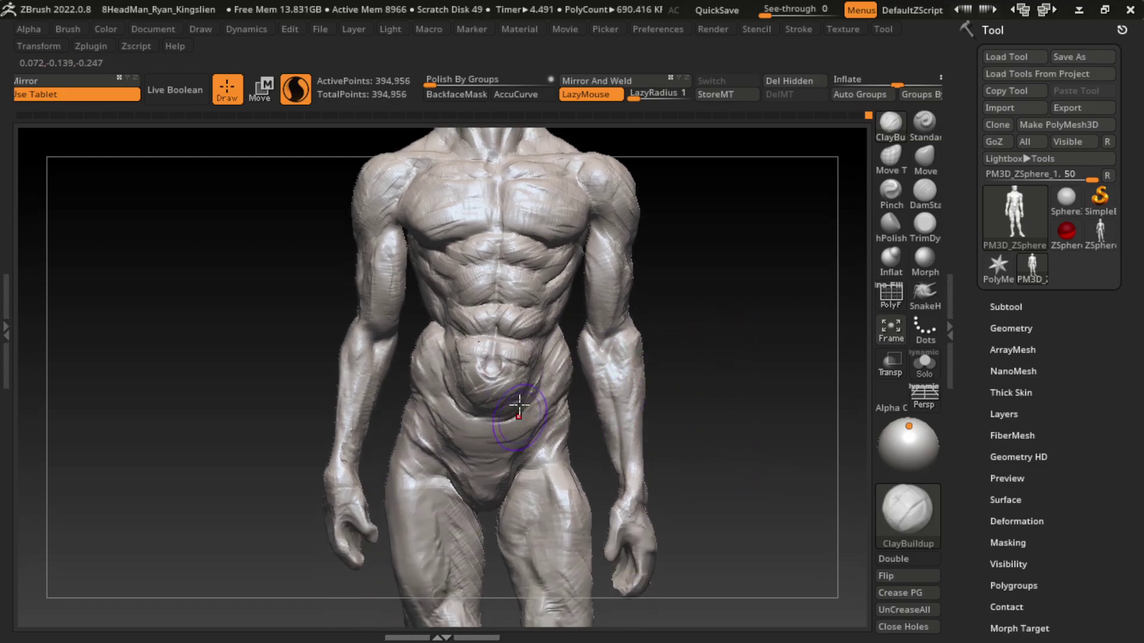
drag(714, 449, 712, 470)
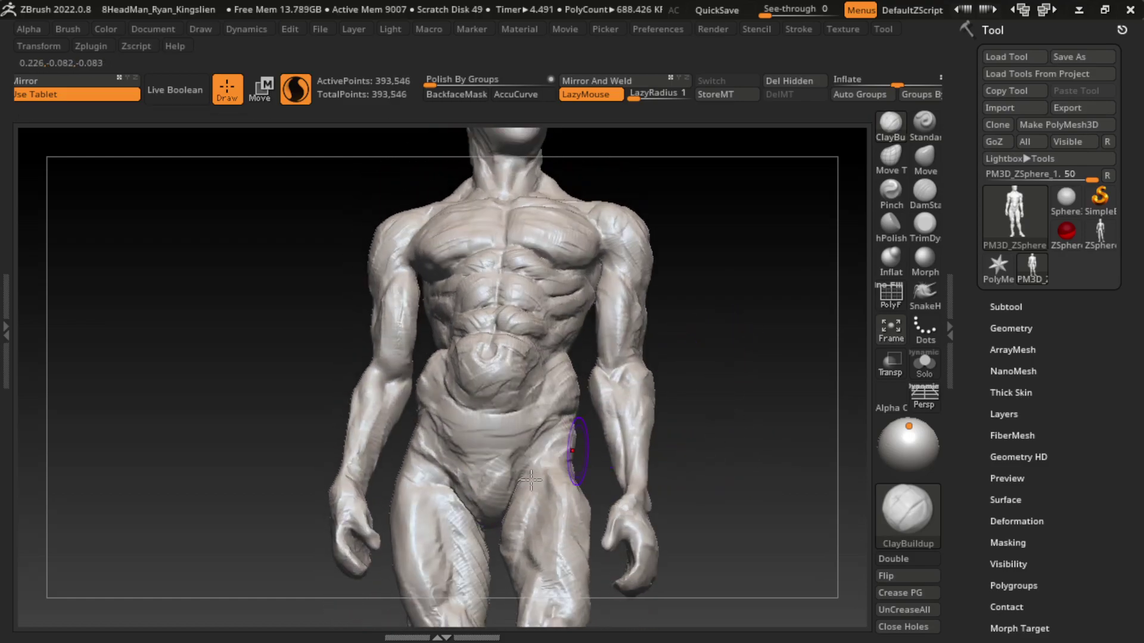
shift+drag(491, 516, 476, 474)
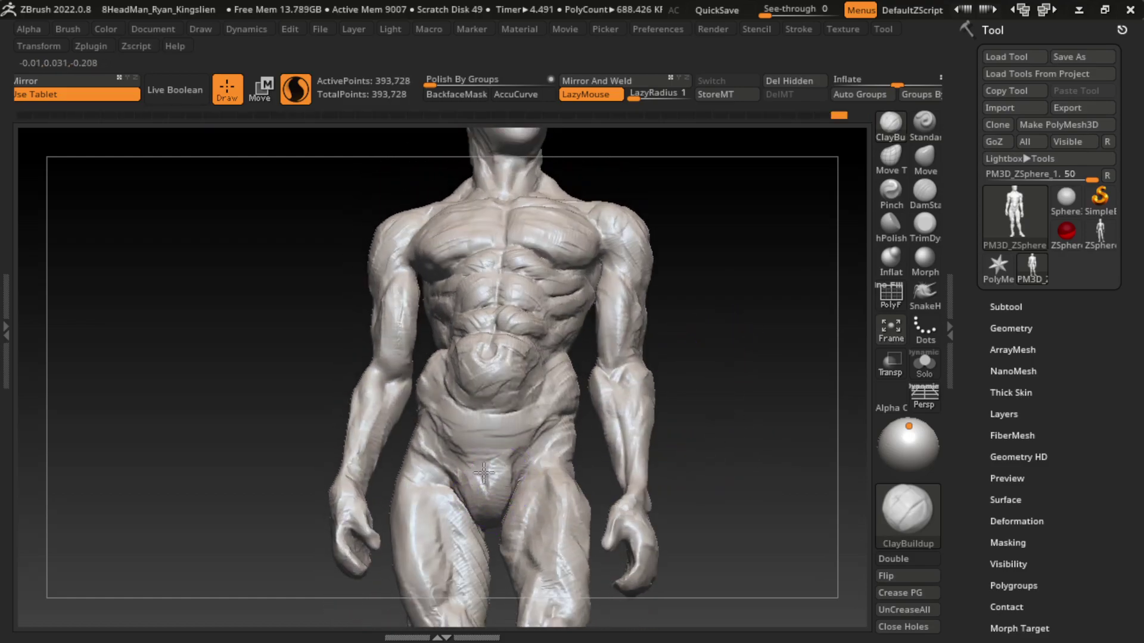
drag(708, 450, 742, 435)
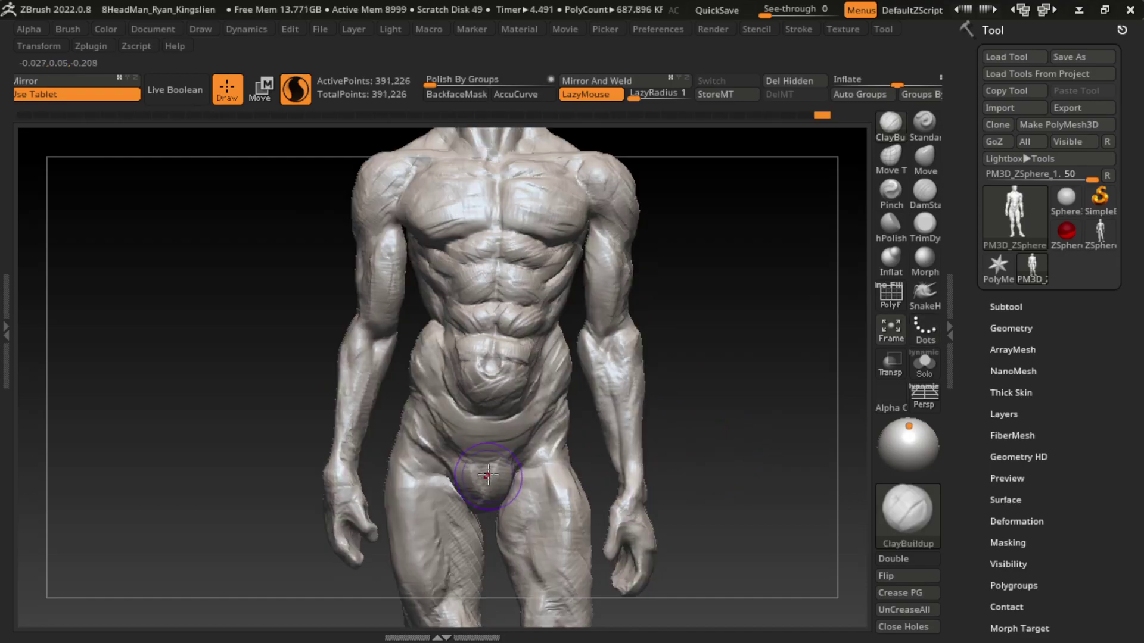
mouse_move(485, 476)
mouse_down()
mouse_move(510, 485)
mouse_move(514, 530)
mouse_up()
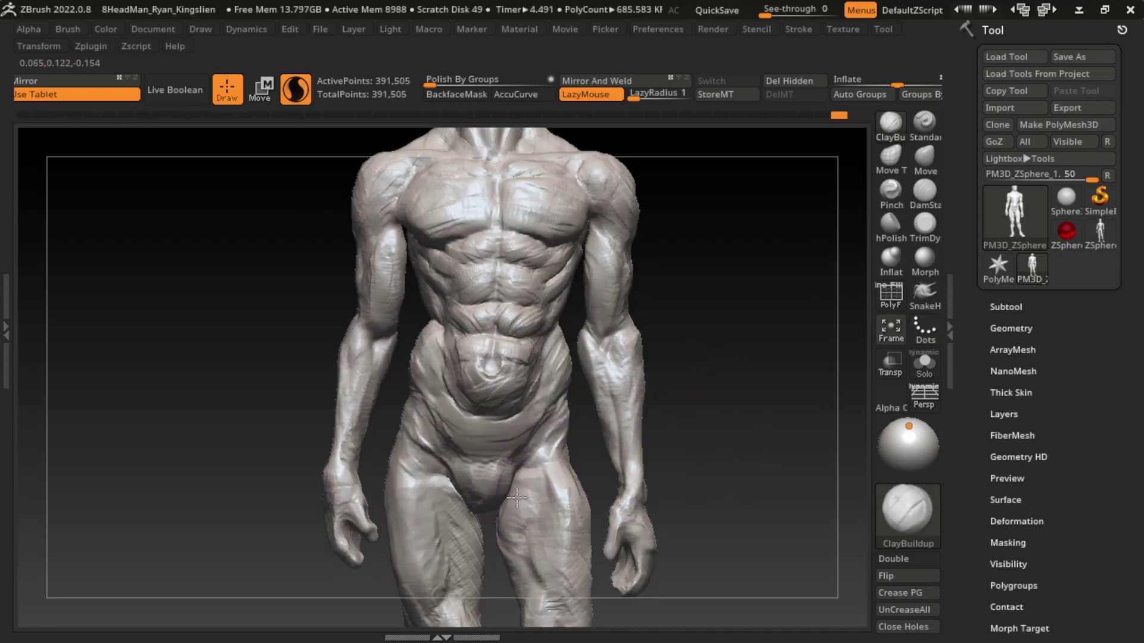
drag(694, 483, 860, 416)
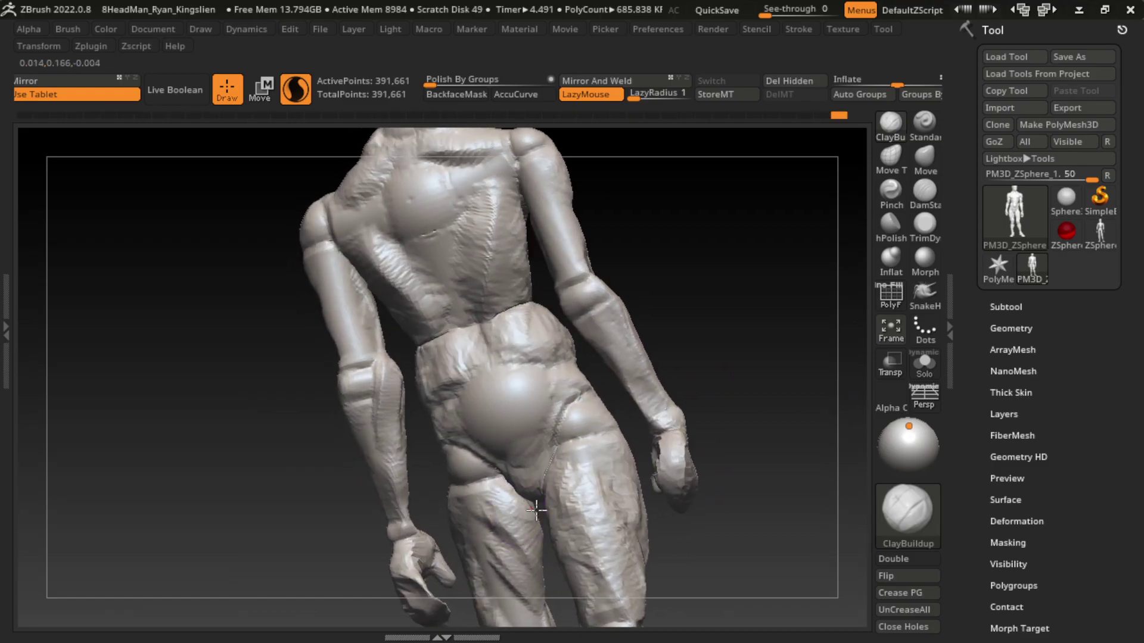
- Build up the front and back of the upper thigh, checking front and back views
drag(779, 498, 703, 539)
drag(497, 507, 486, 516)
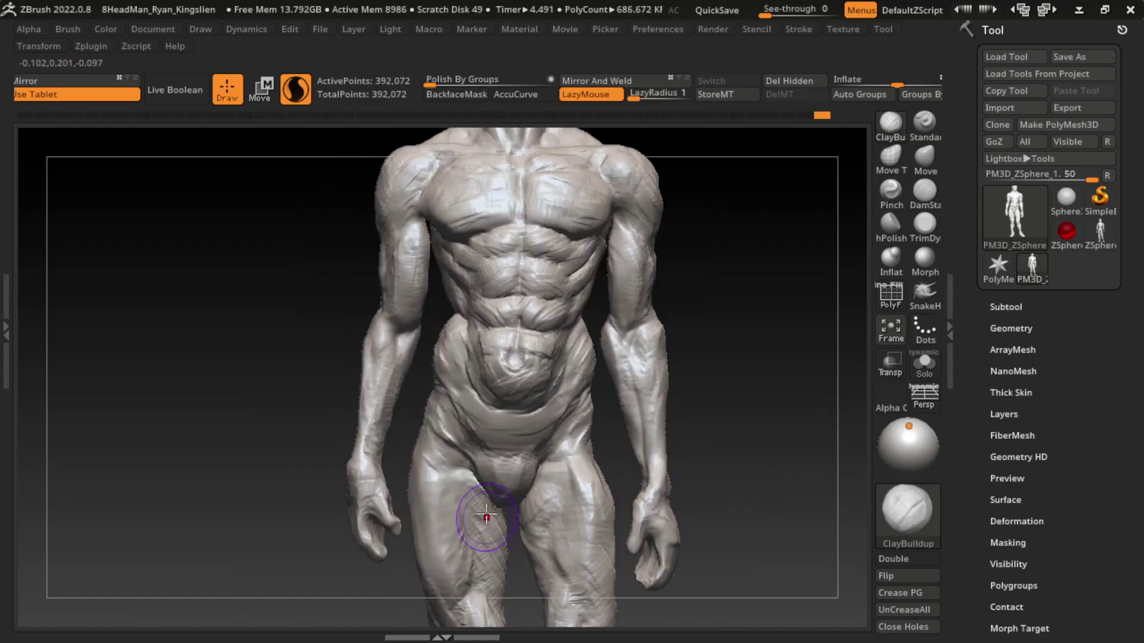
drag(795, 489, 664, 477)
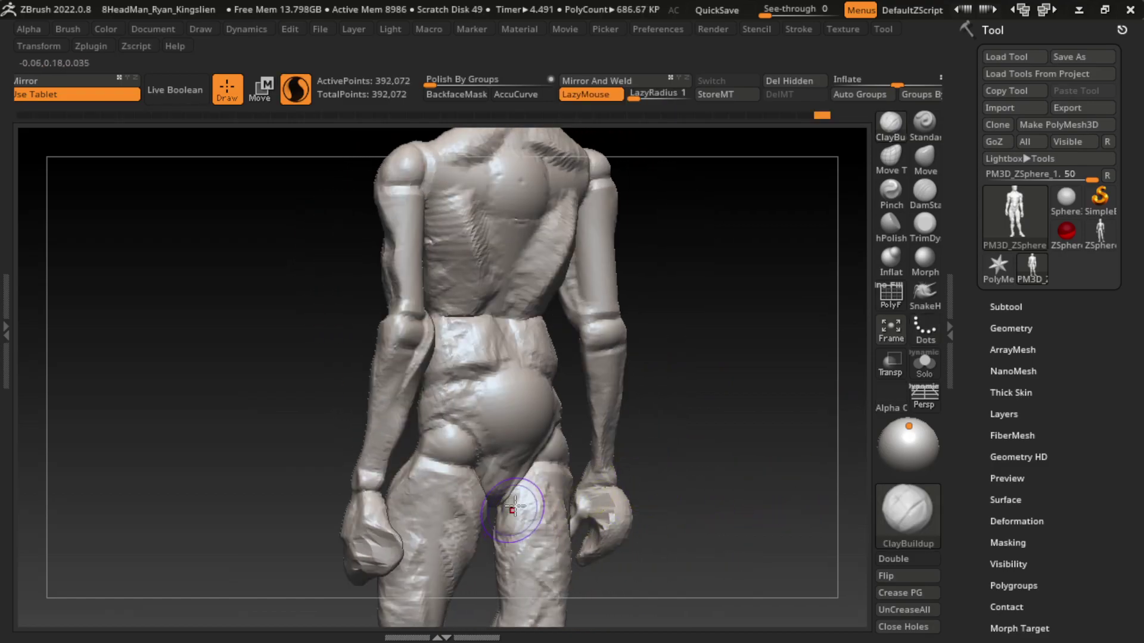
drag(503, 507, 514, 527)
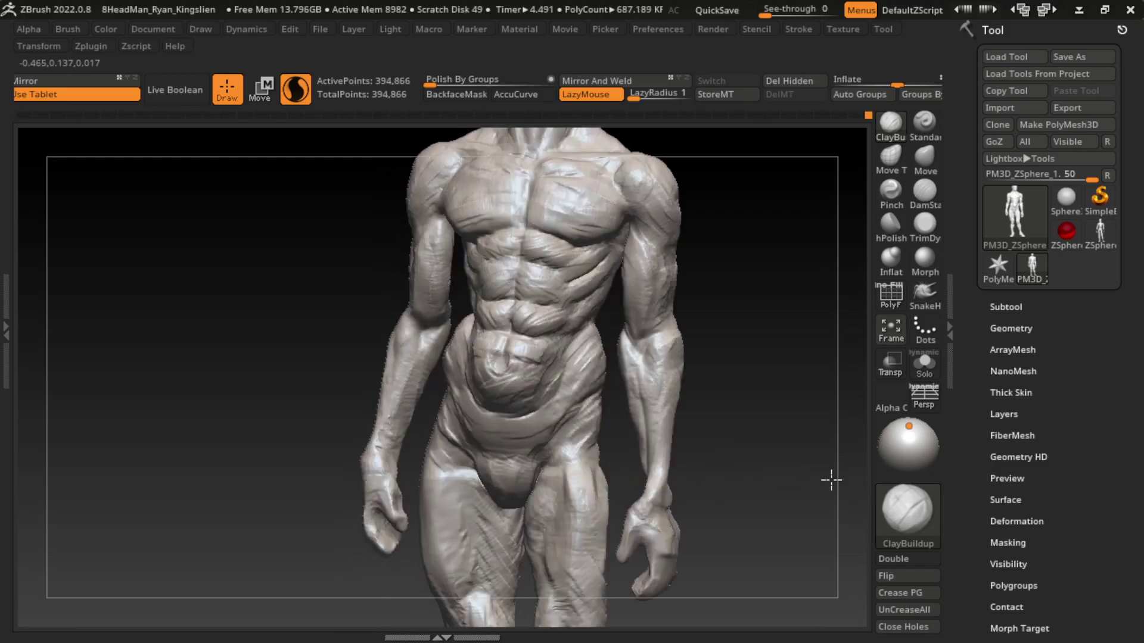
mouse_move(683, 462)
mouse_down()
mouse_move(830, 477)
mouse_move(749, 385)
mouse_up()
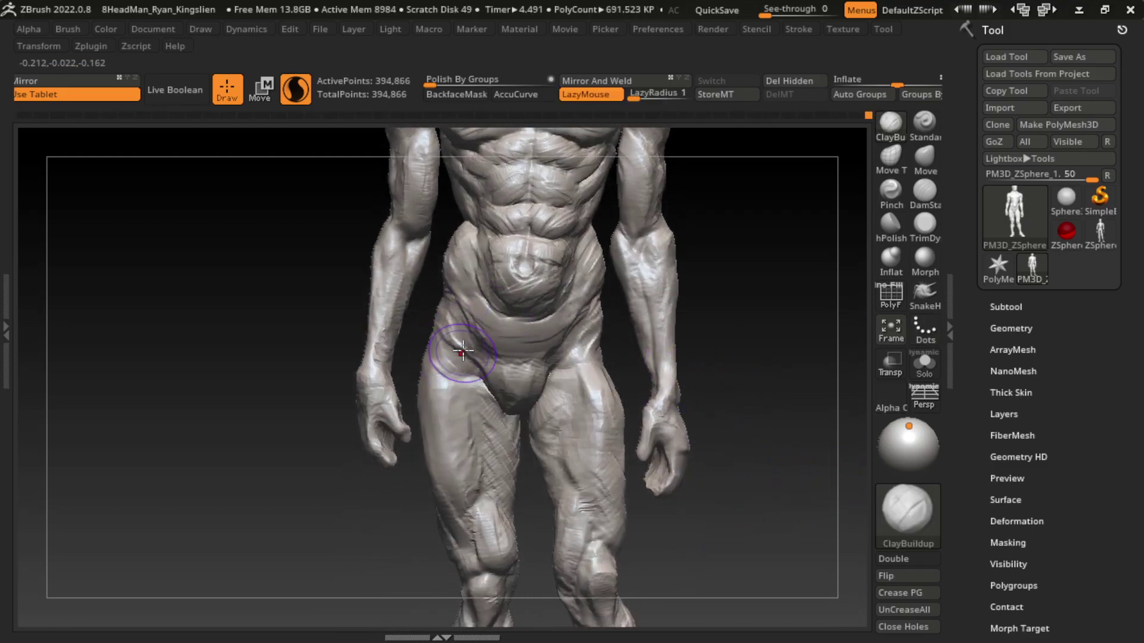
- Build up clay on both hips along the tops of the thighs
mouse_move(442, 337)
mouse_down()
mouse_move(462, 411)
mouse_move(467, 359)
mouse_up()
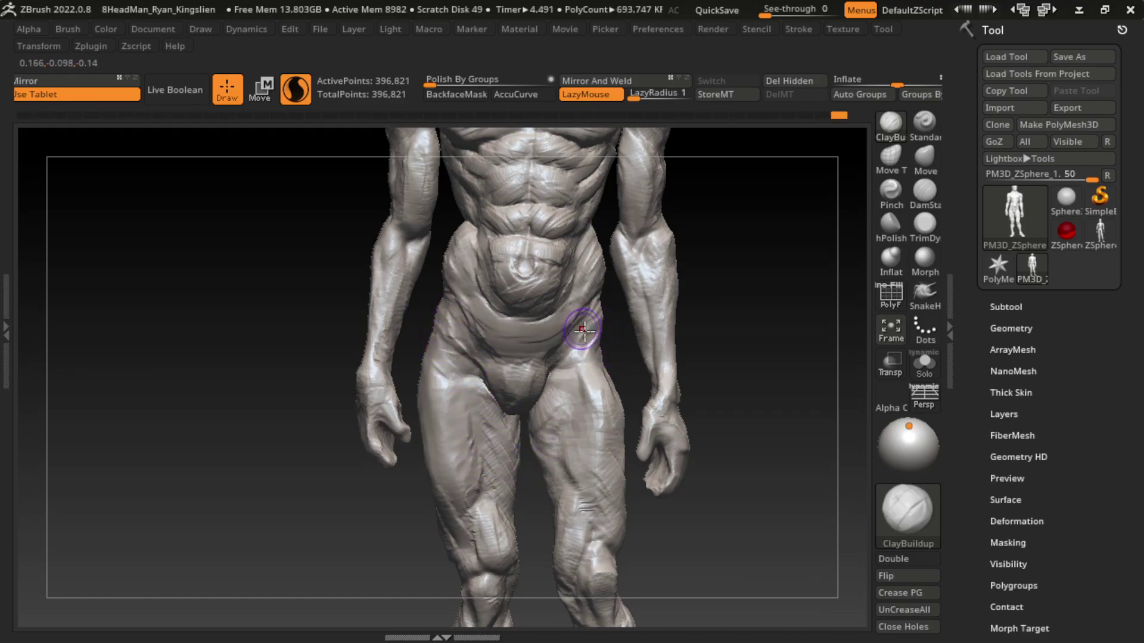
mouse_move(582, 327)
mouse_down()
mouse_move(581, 364)
mouse_move(587, 357)
mouse_up()
click(925, 190)
click(890, 122)
drag(634, 388, 622, 348)
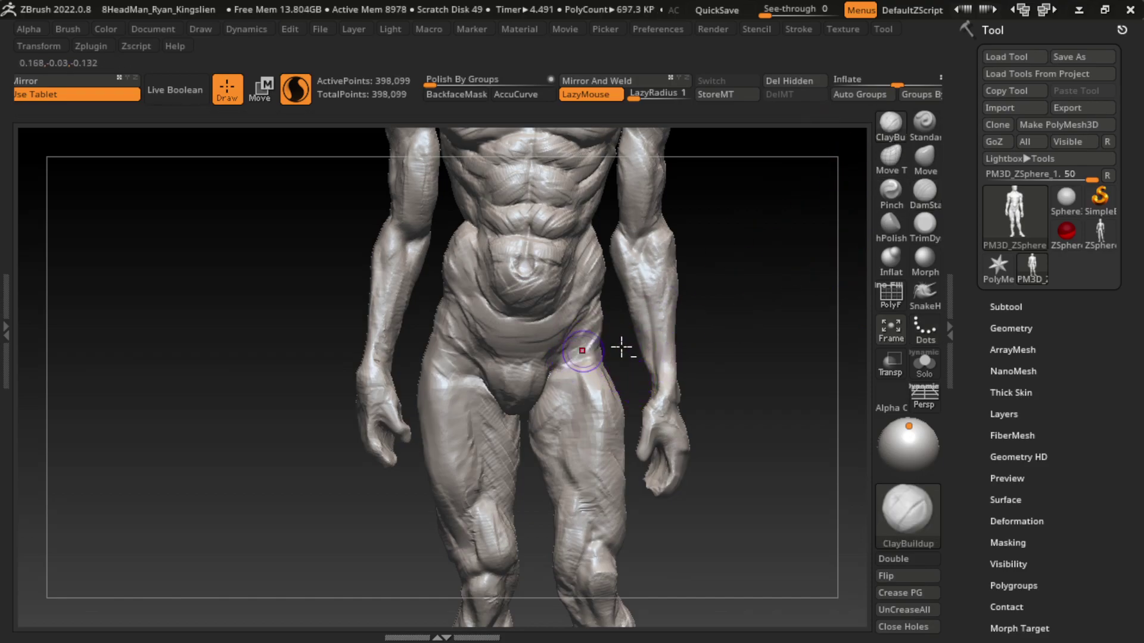
- Build up the right inner thigh muscles with repeated ClayBuildup strokes
mouse_move(563, 387)
mouse_down()
mouse_move(539, 456)
mouse_move(535, 419)
mouse_move(537, 499)
mouse_move(567, 523)
mouse_up()
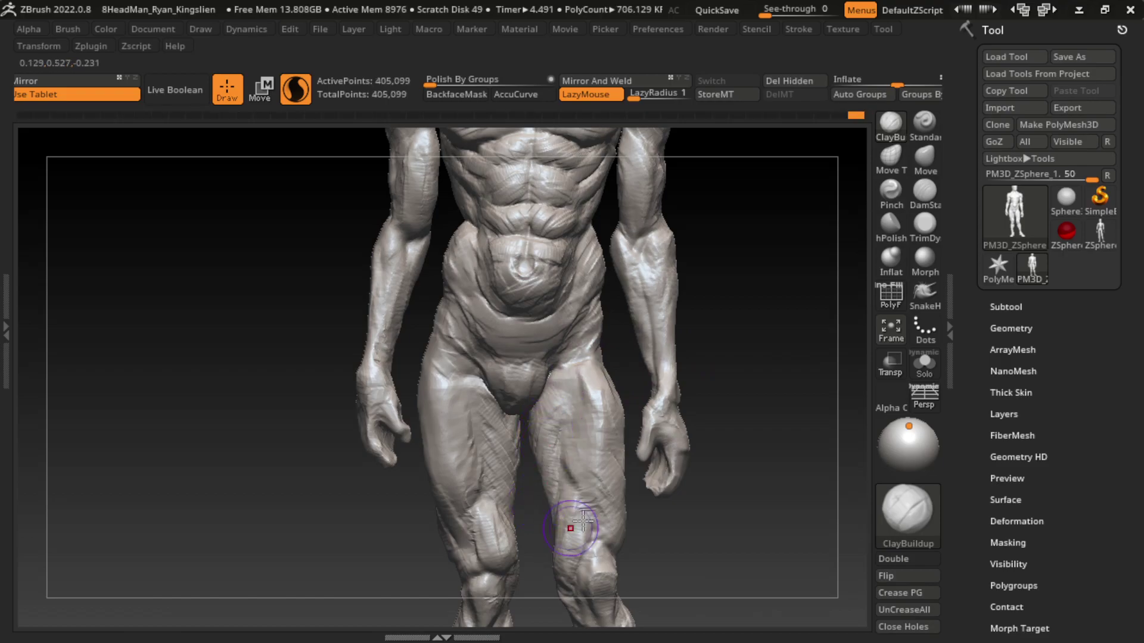
drag(710, 487, 682, 480)
drag(543, 448, 538, 522)
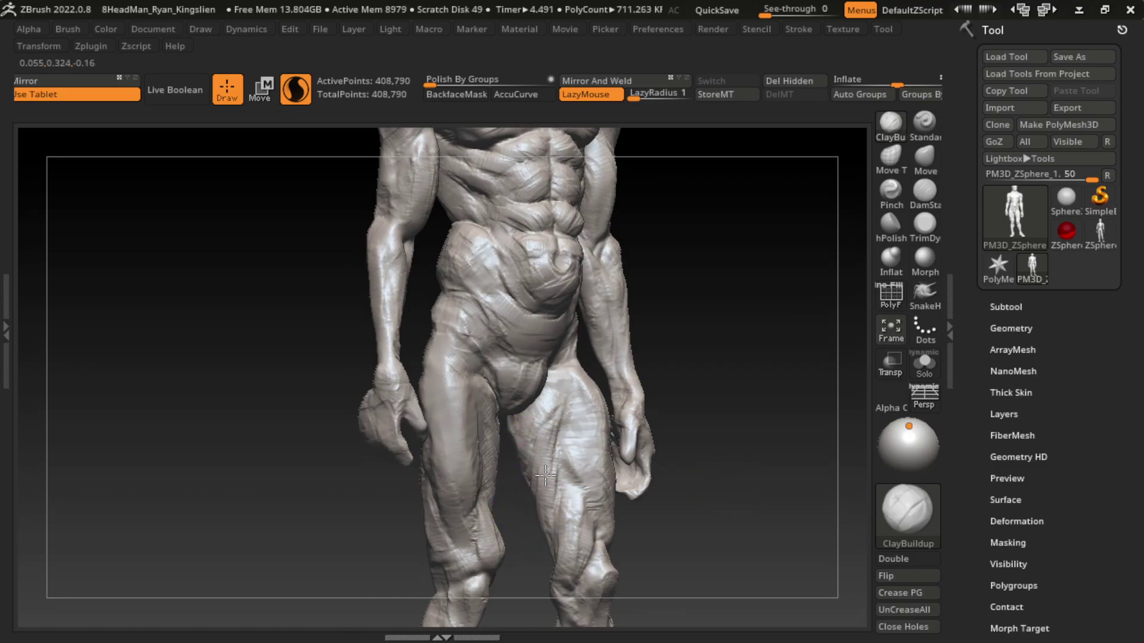
drag(681, 550, 681, 618)
drag(547, 500, 557, 569)
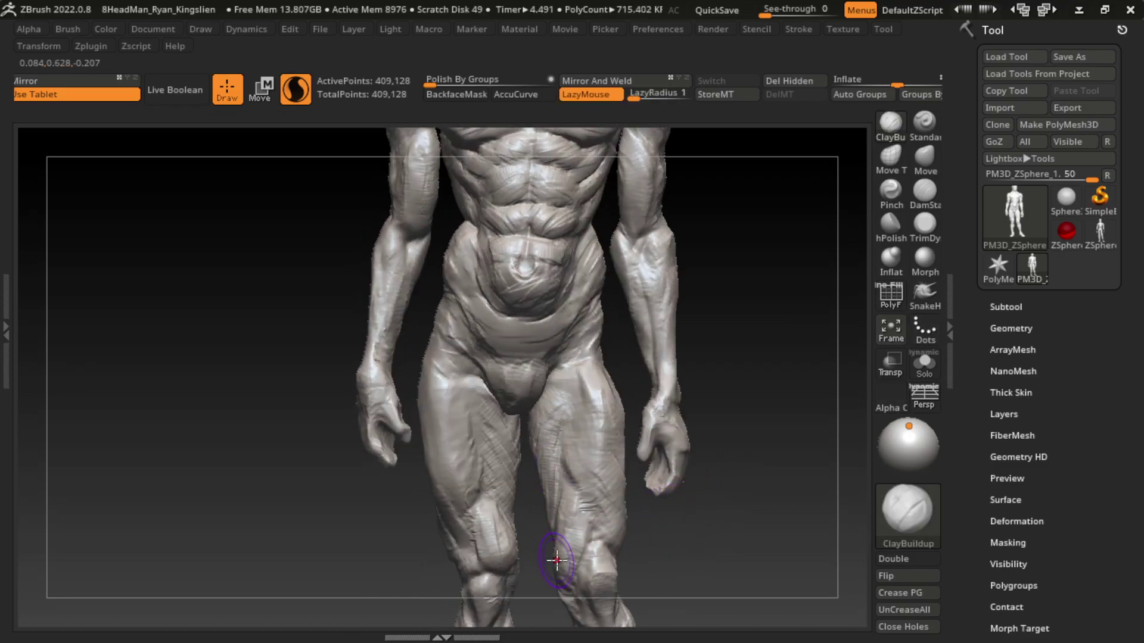
drag(568, 470, 569, 554)
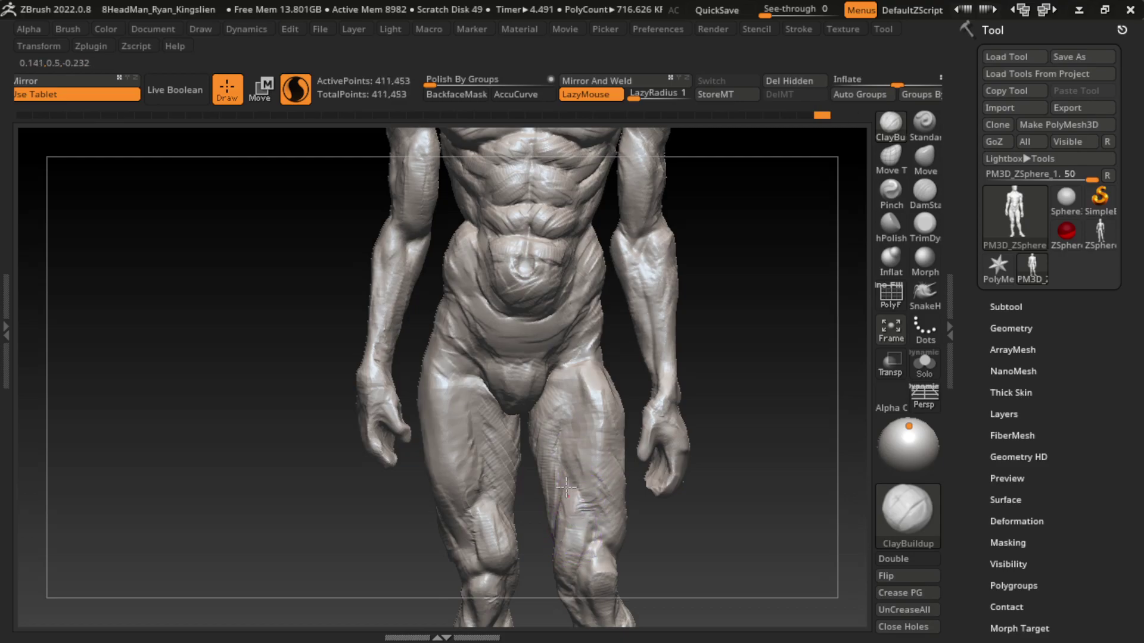
drag(561, 502, 563, 554)
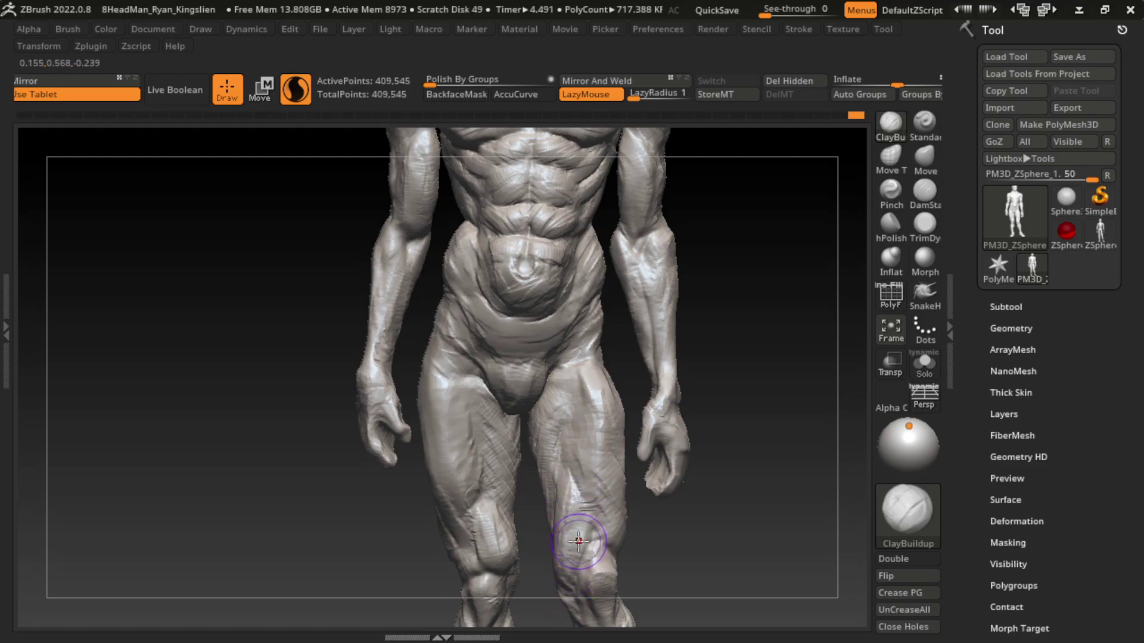
drag(579, 495, 571, 499)
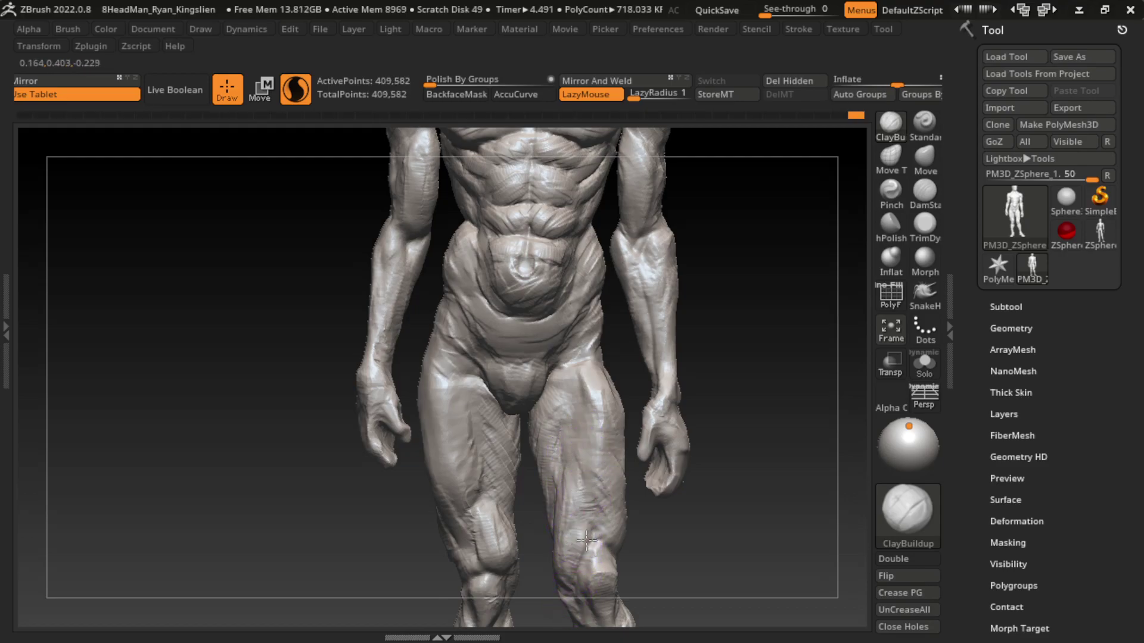
- Add more form to the right inner thigh, undoing and redoing one stroke
drag(595, 408, 595, 480)
drag(599, 393, 594, 466)
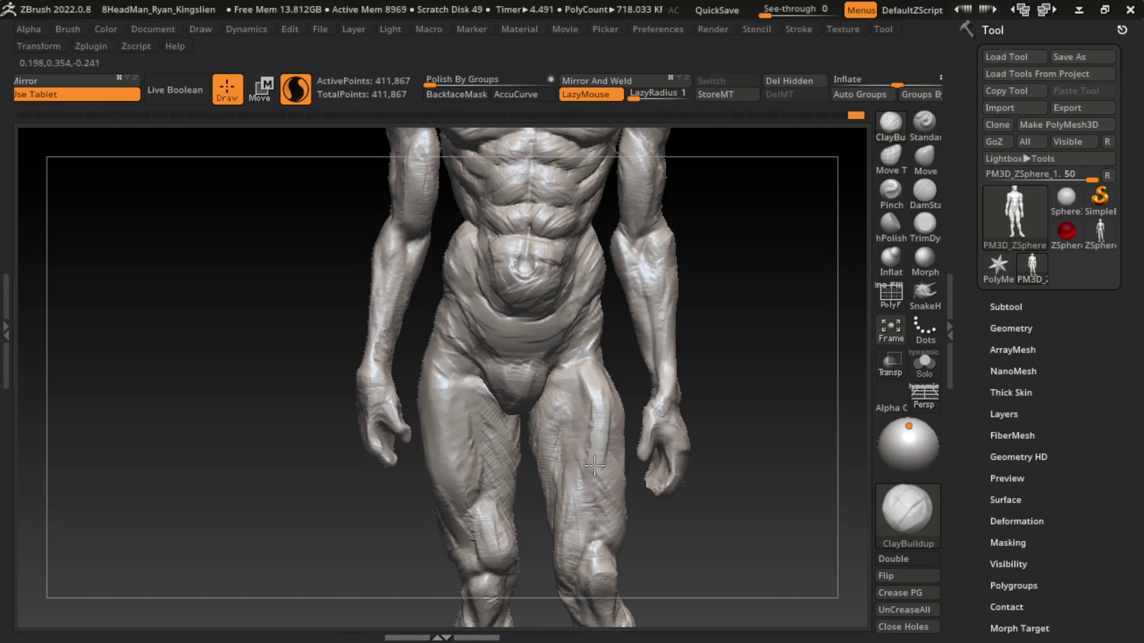
key(ctrl+z)
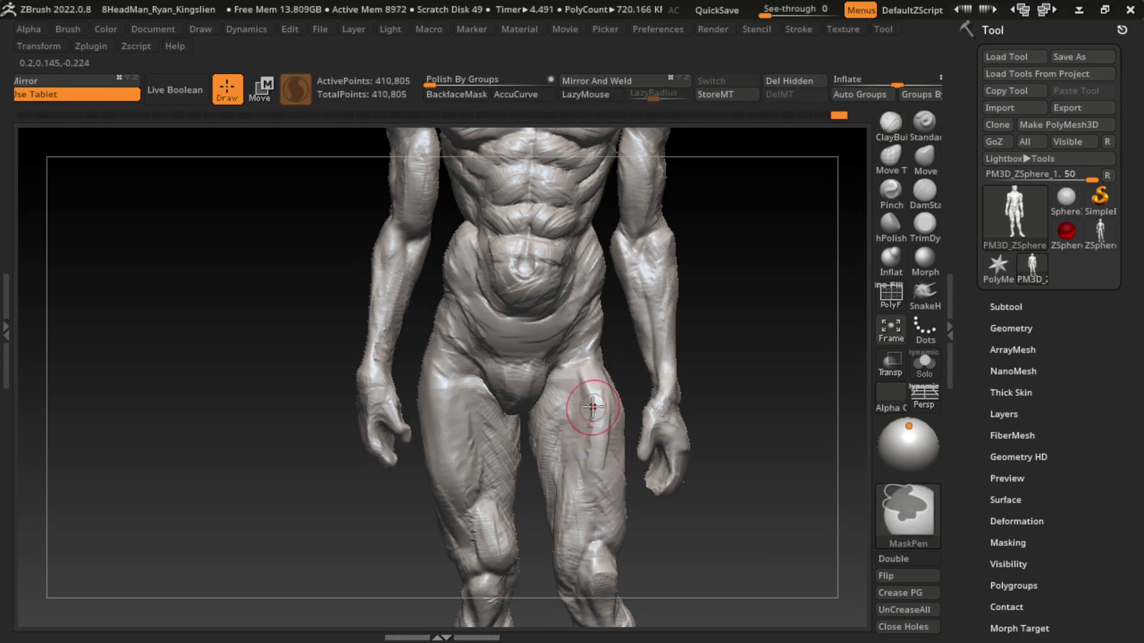
drag(593, 393, 605, 469)
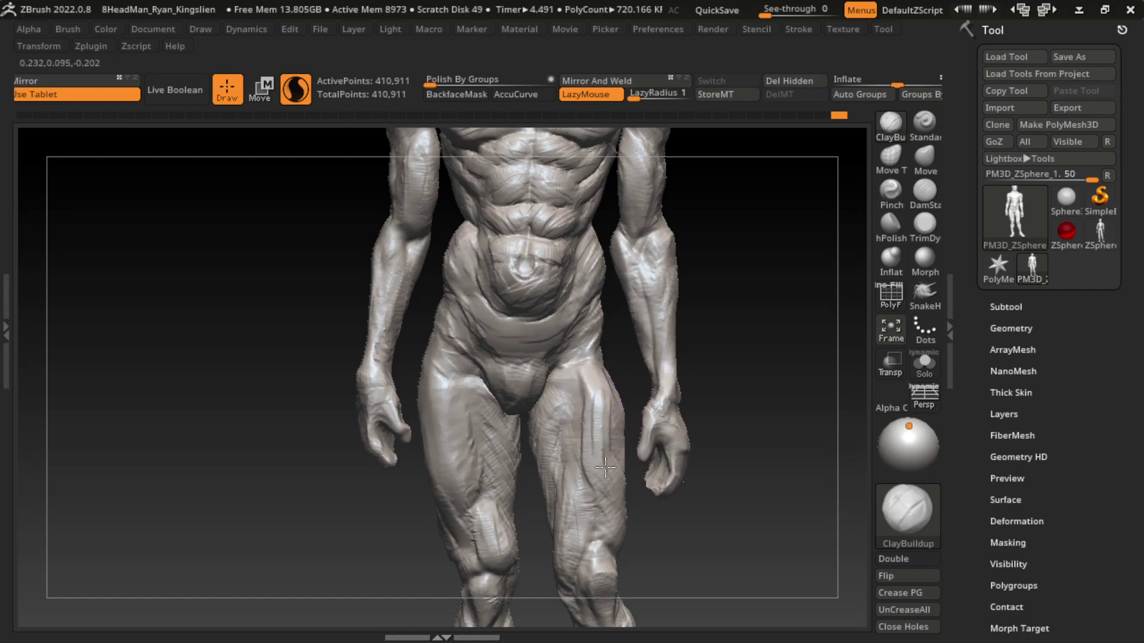
drag(593, 399, 605, 461)
- Carve a DamStandard crease down the thigh and rebuild the inner thigh
click(925, 191)
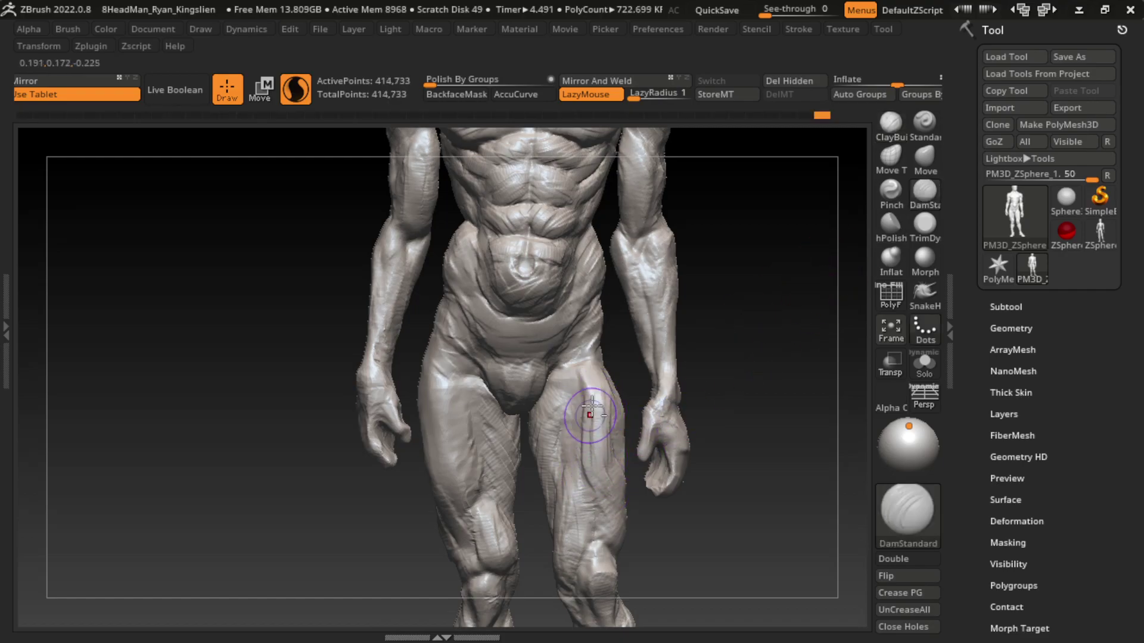
drag(590, 415, 599, 501)
click(903, 134)
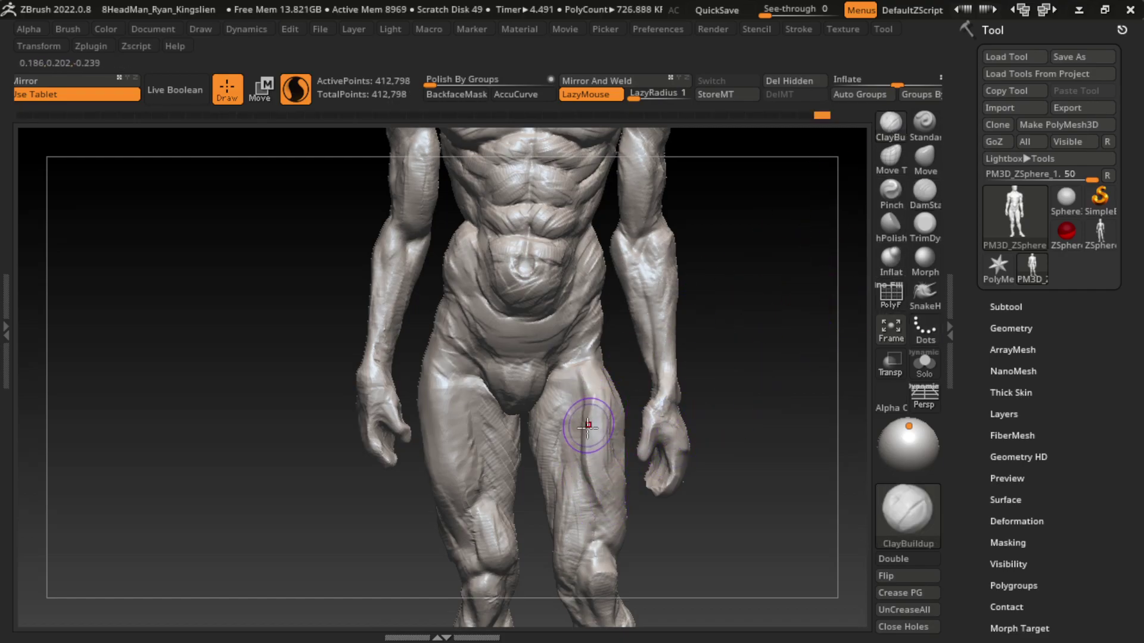
mouse_move(597, 521)
mouse_down()
mouse_move(633, 375)
mouse_move(623, 395)
mouse_move(620, 370)
mouse_move(609, 376)
mouse_up()
- Mask off the left hand and wrist
click(925, 223)
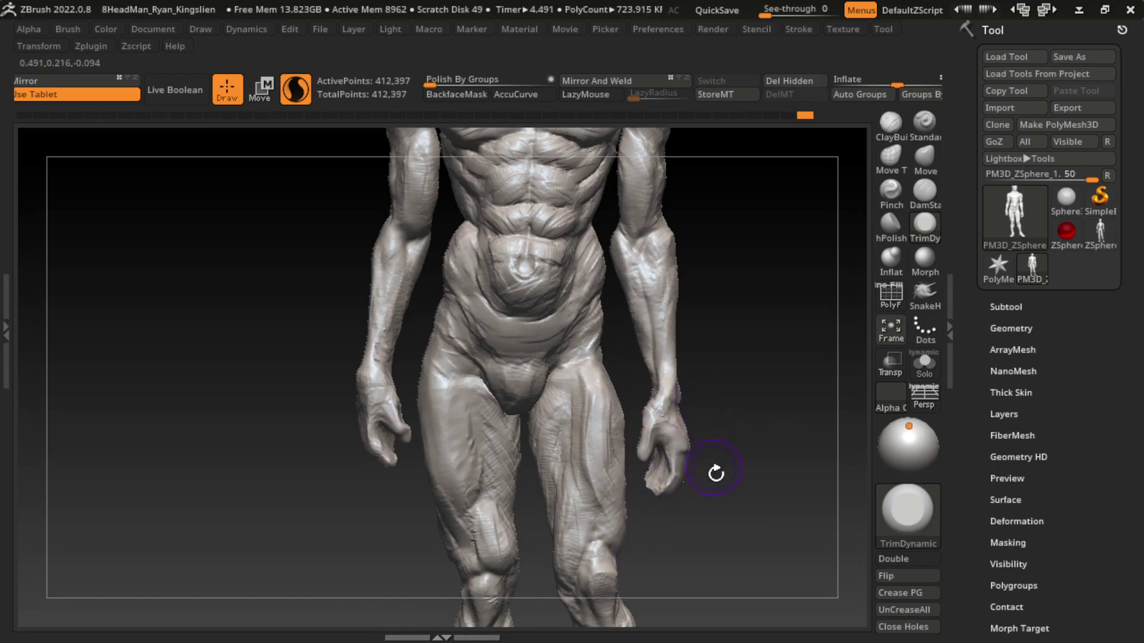
ctrl+drag(717, 490, 629, 353)
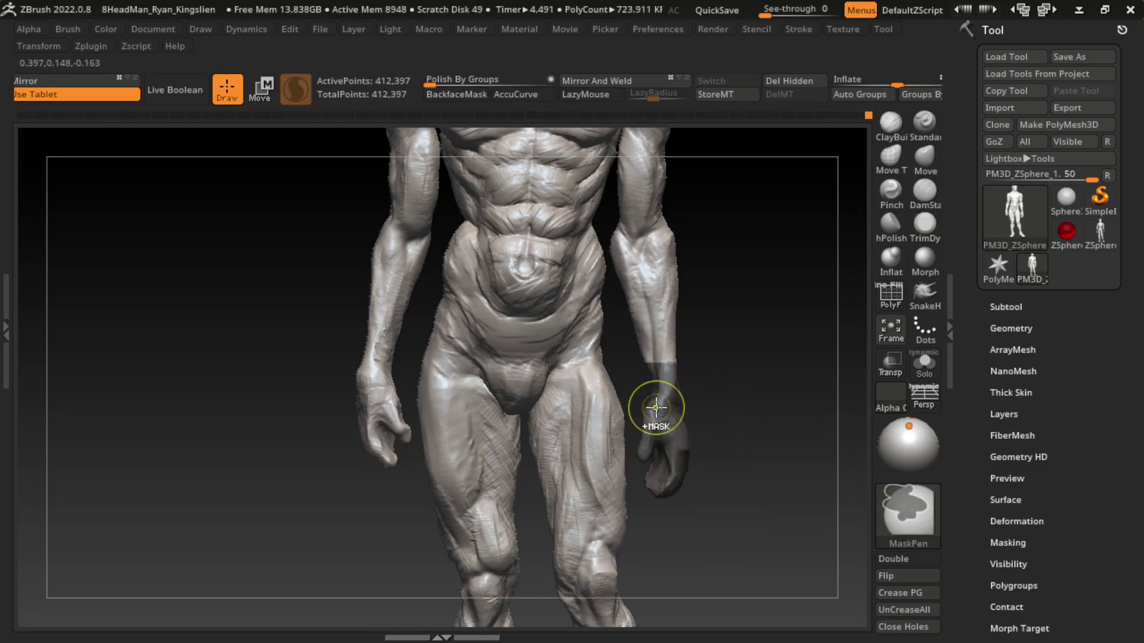
drag(685, 397, 732, 378)
- Sculpt the outer thigh and knee, reshaping the outer knee surface
drag(596, 345, 587, 438)
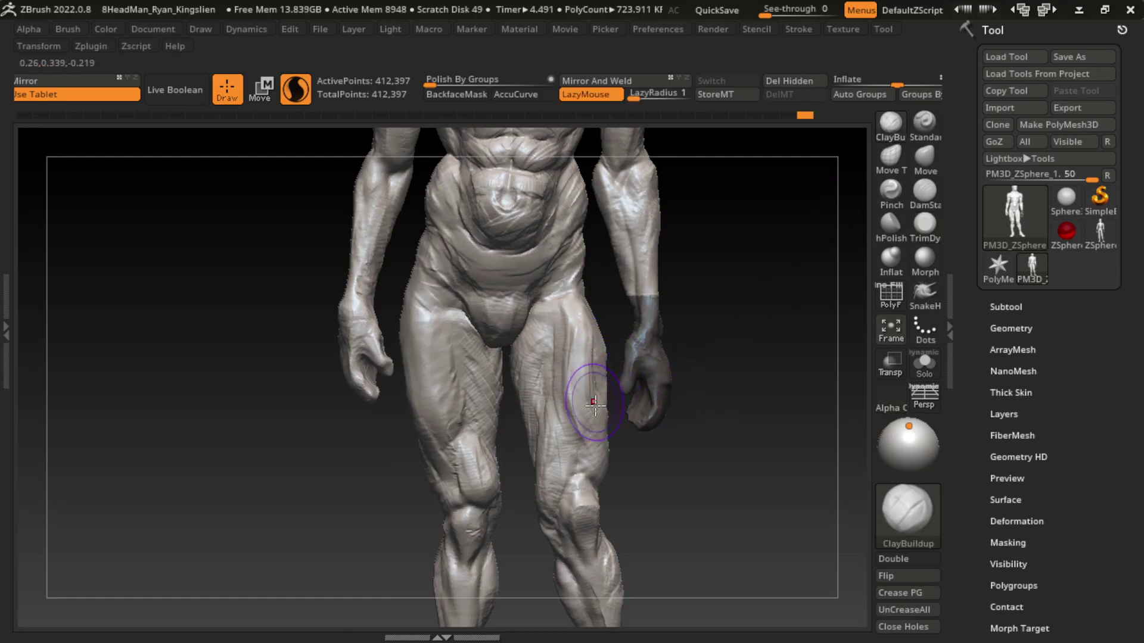
drag(587, 369, 586, 470)
mouse_move(601, 345)
mouse_down()
mouse_move(606, 504)
mouse_move(613, 472)
mouse_up()
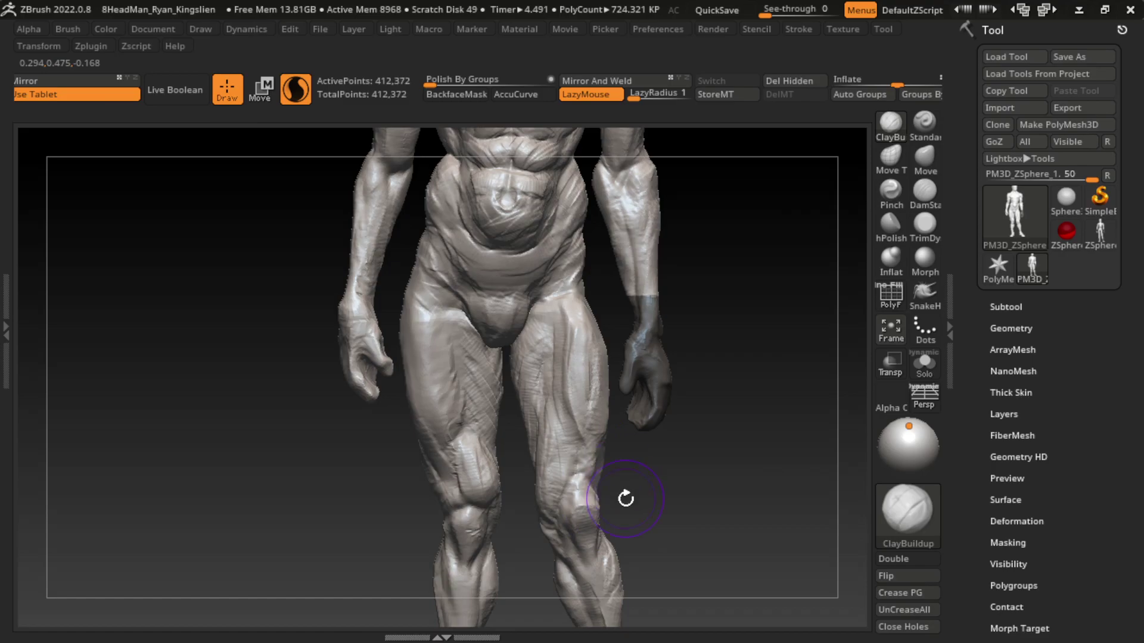
mouse_move(615, 428)
mouse_down()
mouse_move(587, 488)
mouse_move(574, 485)
mouse_up()
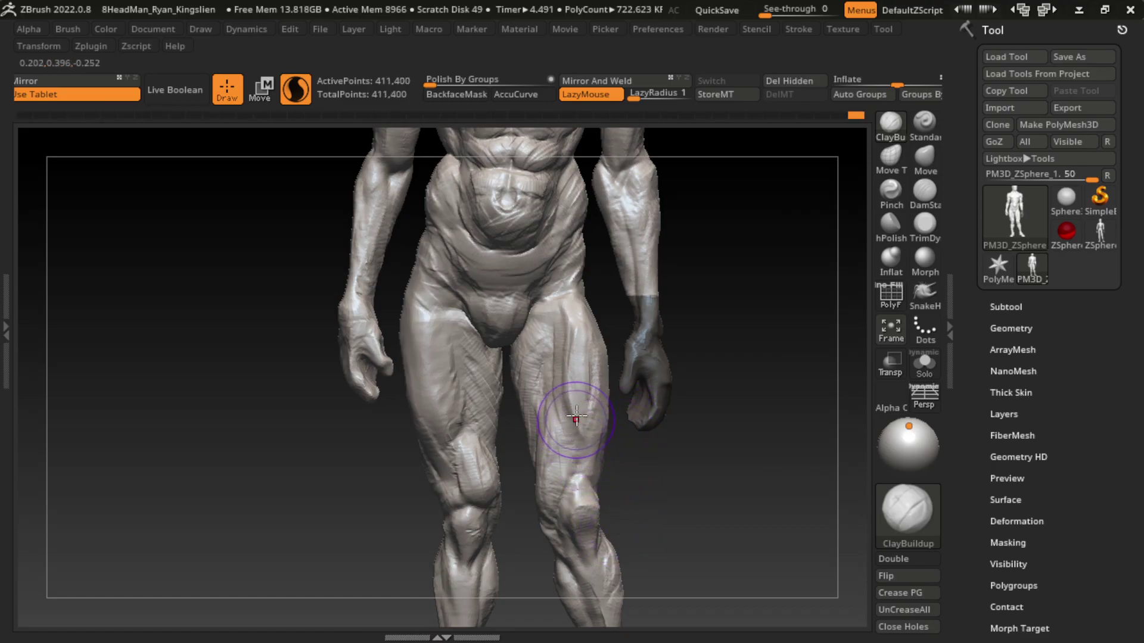
drag(571, 386, 588, 460)
drag(663, 486, 655, 435)
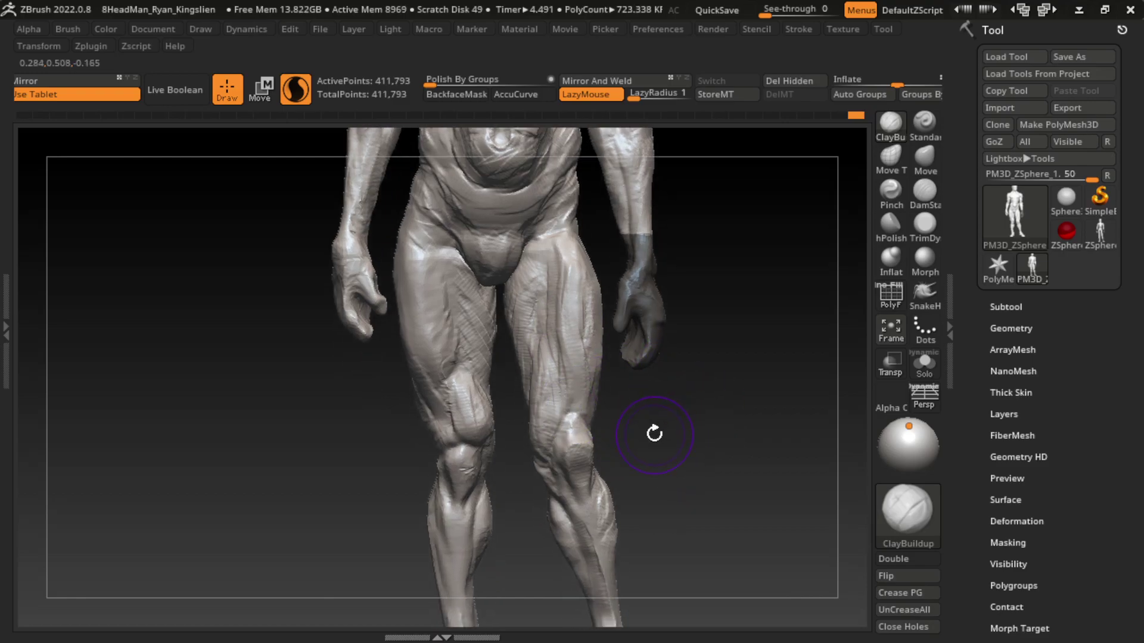
- Bring the legs and feet into view and build up clay beside the knee
key(b)
key(m)
key(v)
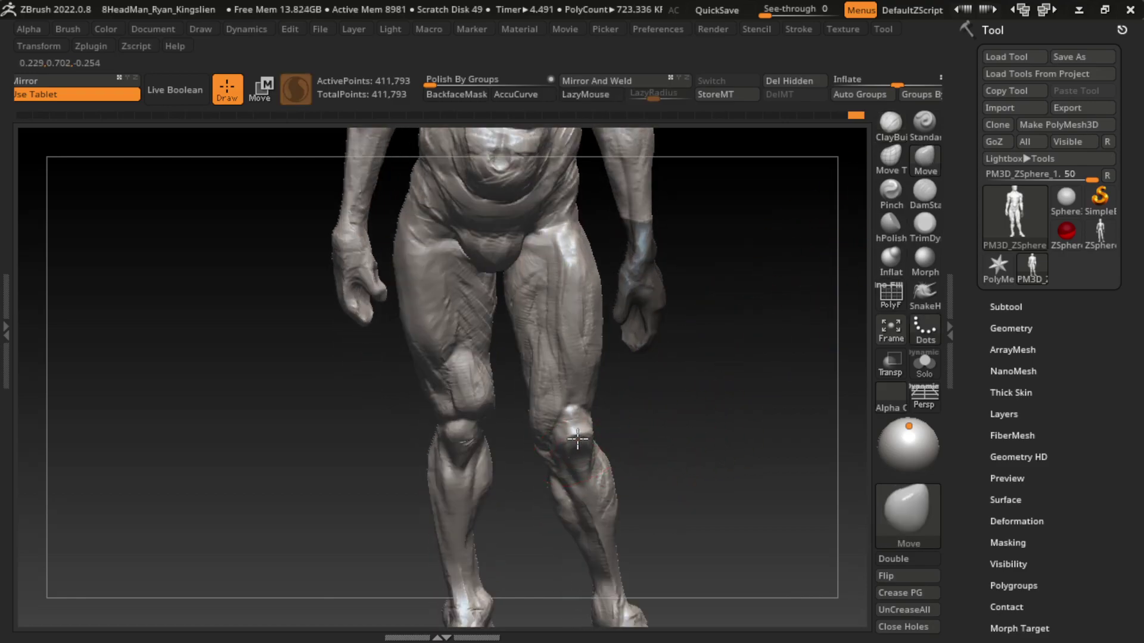
mouse_move(685, 452)
mouse_down()
mouse_move(695, 459)
mouse_move(680, 434)
mouse_move(721, 394)
mouse_up()
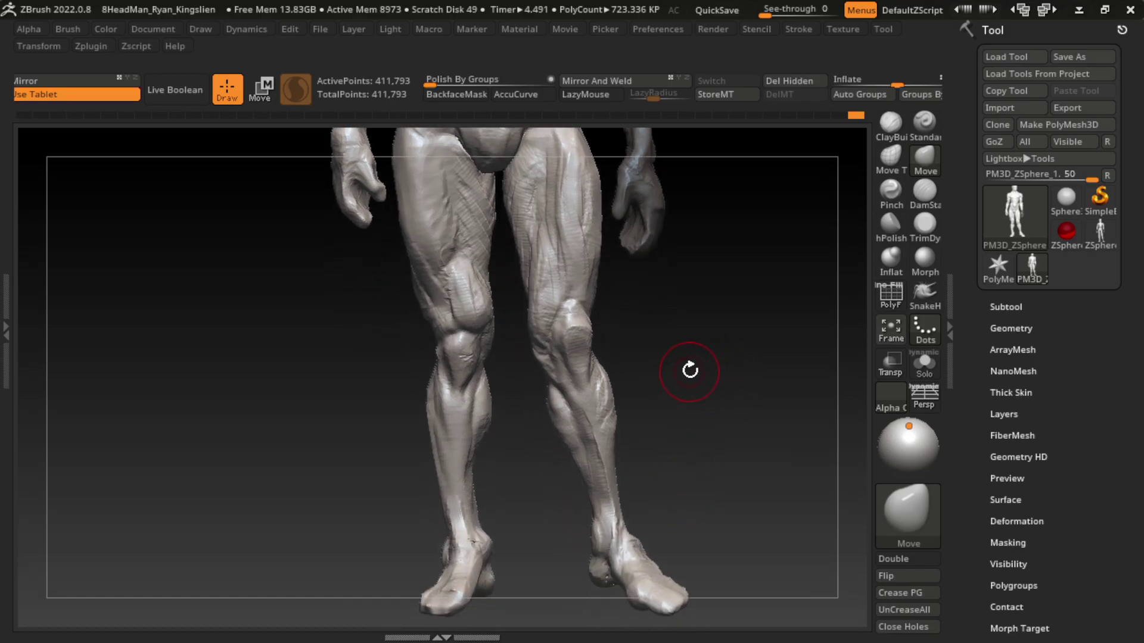
click(891, 122)
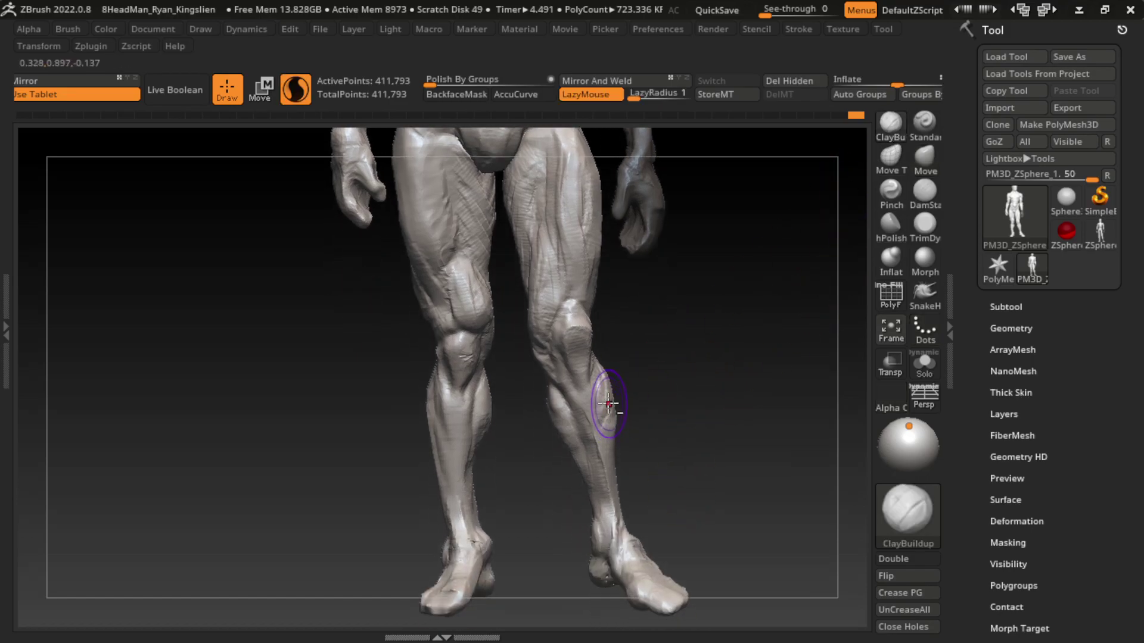
drag(608, 404, 611, 344)
- Build up clay on the left thigh with ClayBuildup
key(b)
key(t)
key(d)
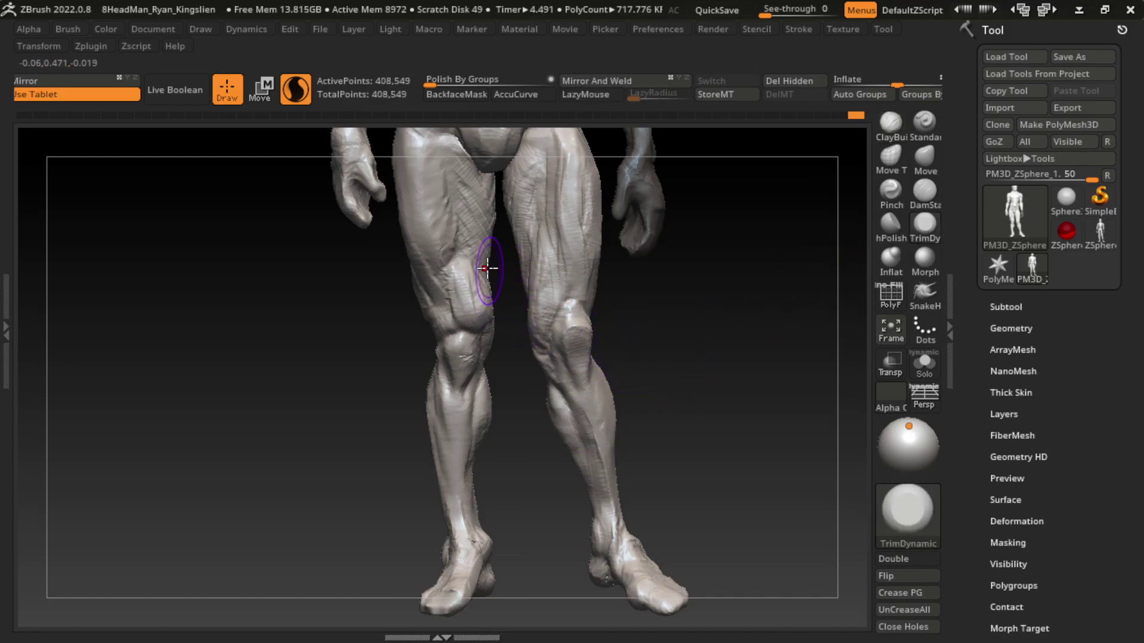
key(b)
key(c)
key(b)
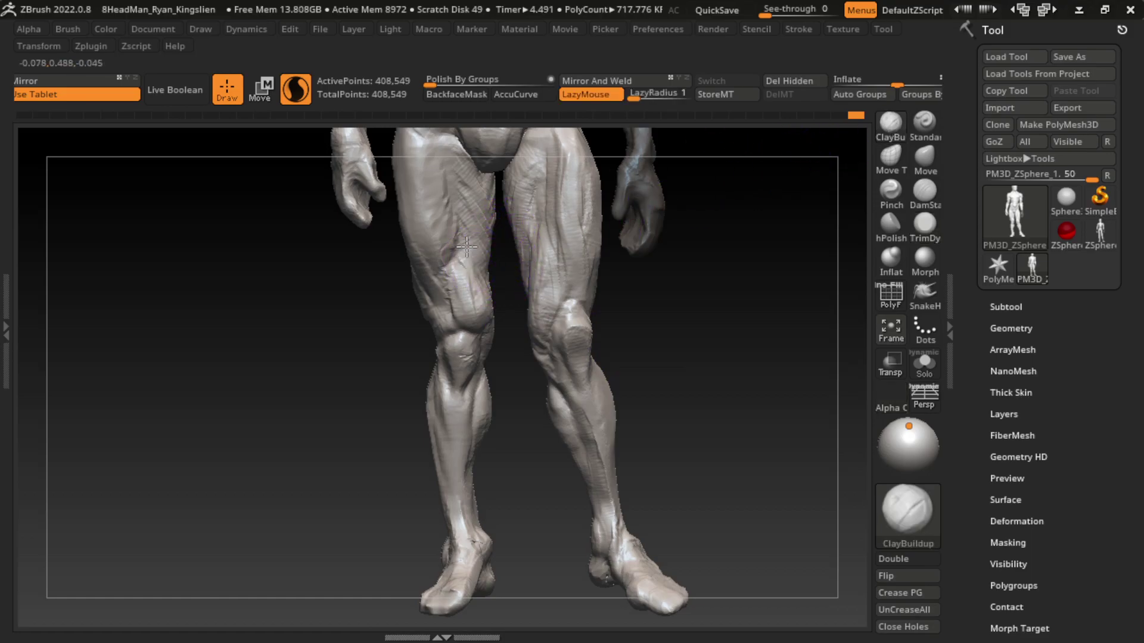
mouse_move(473, 280)
mouse_down()
mouse_move(472, 249)
mouse_move(503, 291)
mouse_move(470, 215)
mouse_up()
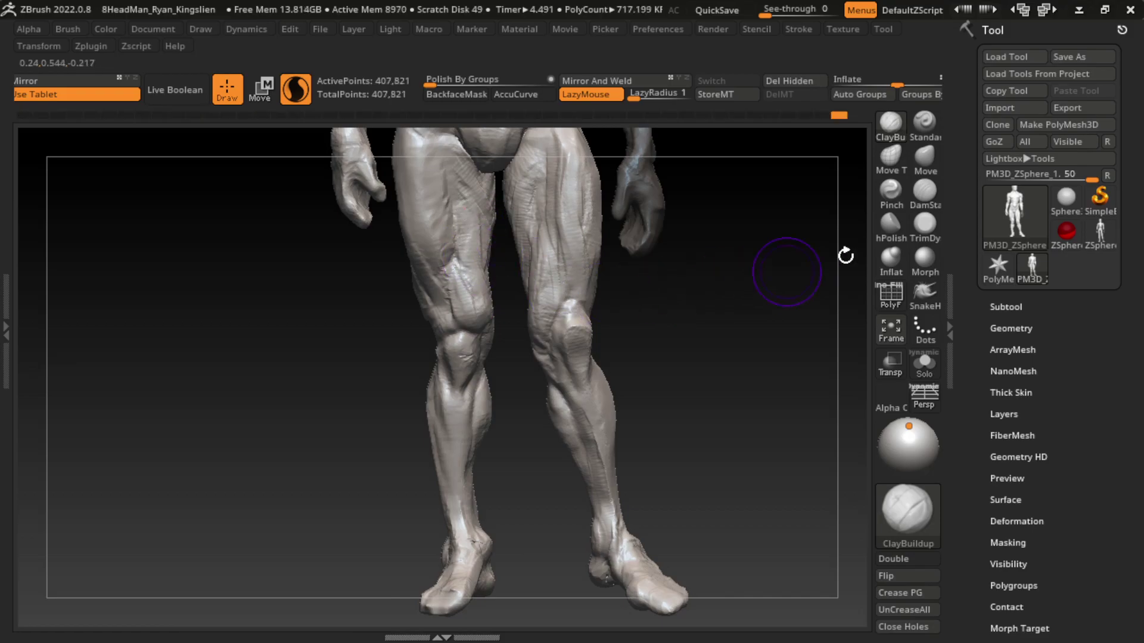
- Trim flat planes on the left thigh, inner knee, left knee, shin and inner thigh
key(b)
key(t)
key(d)
drag(468, 304, 489, 255)
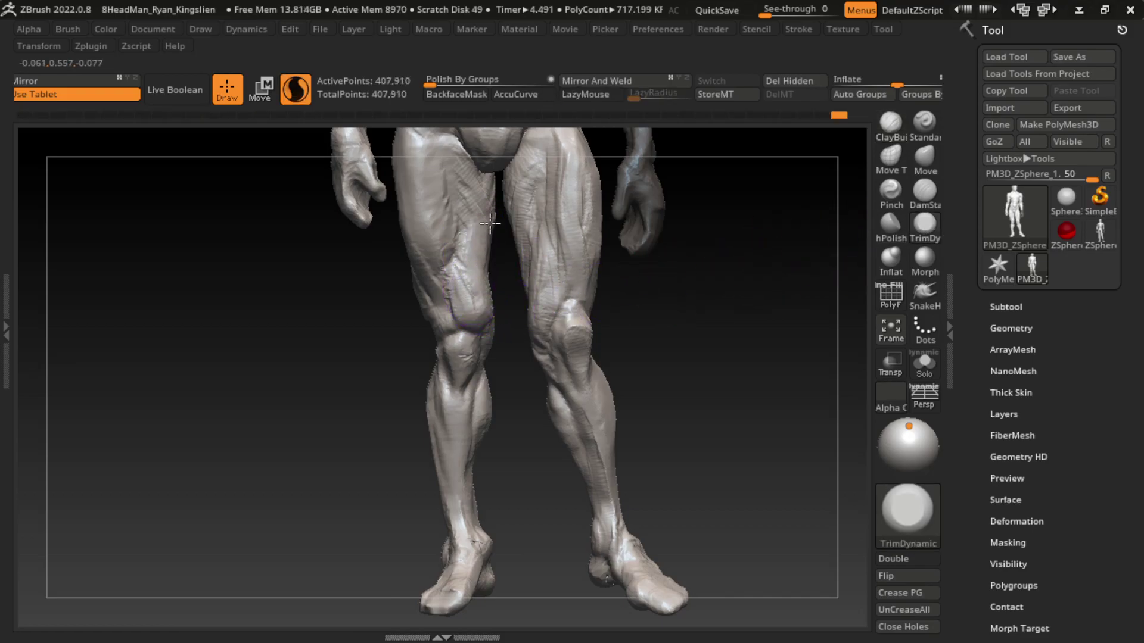
drag(572, 280, 536, 306)
drag(430, 328, 442, 302)
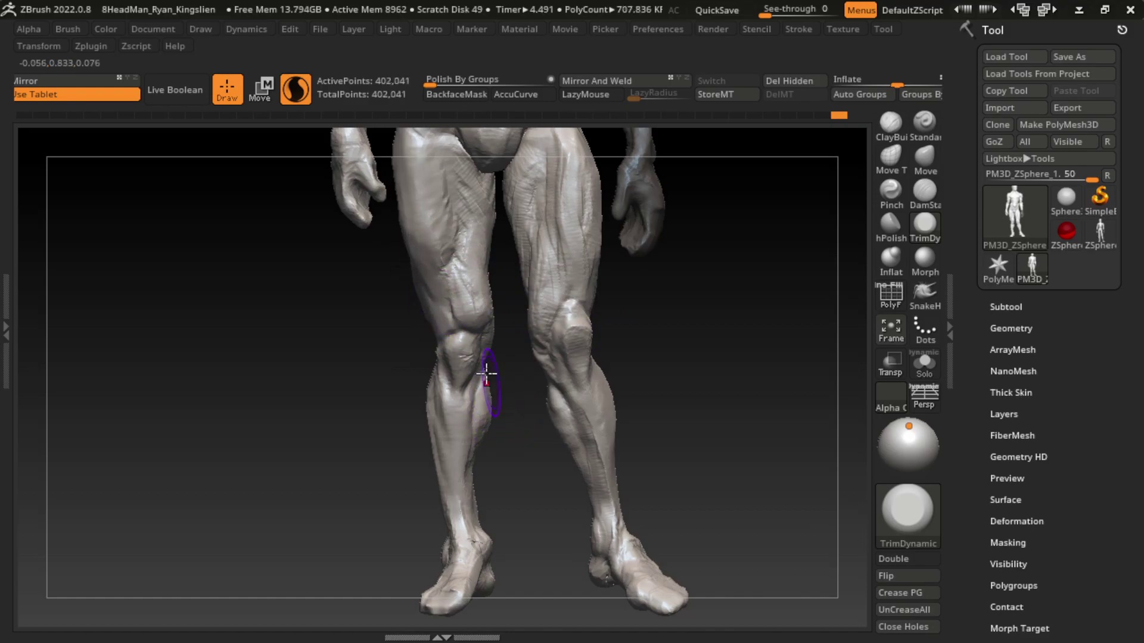
drag(474, 375, 496, 427)
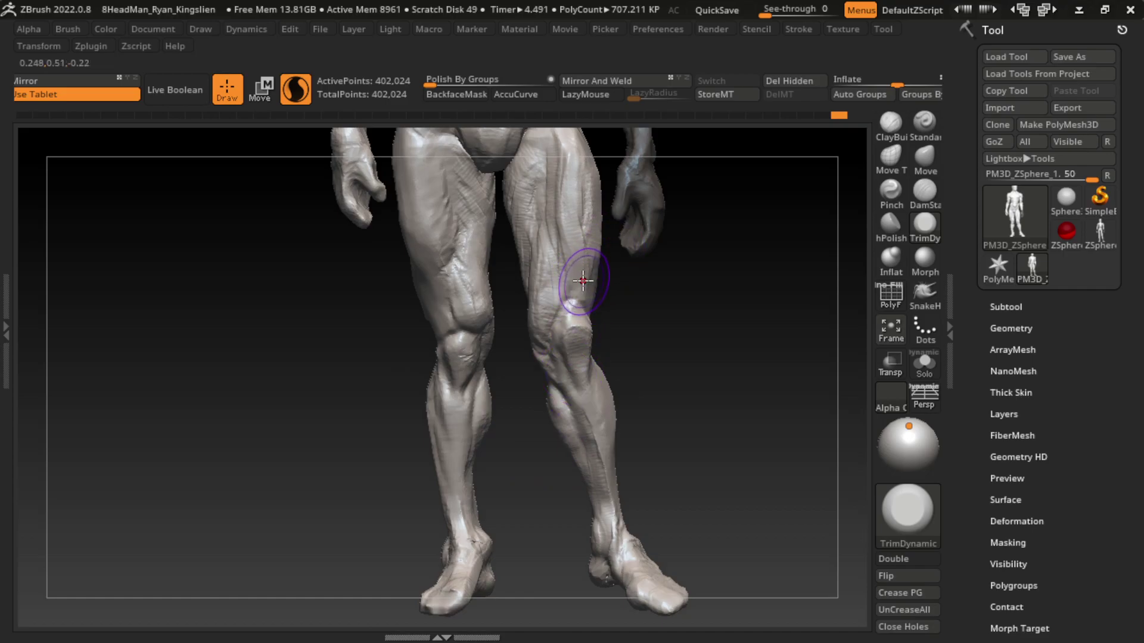
mouse_move(607, 268)
mouse_down()
mouse_move(585, 290)
mouse_move(587, 344)
mouse_move(565, 377)
mouse_move(583, 402)
mouse_up()
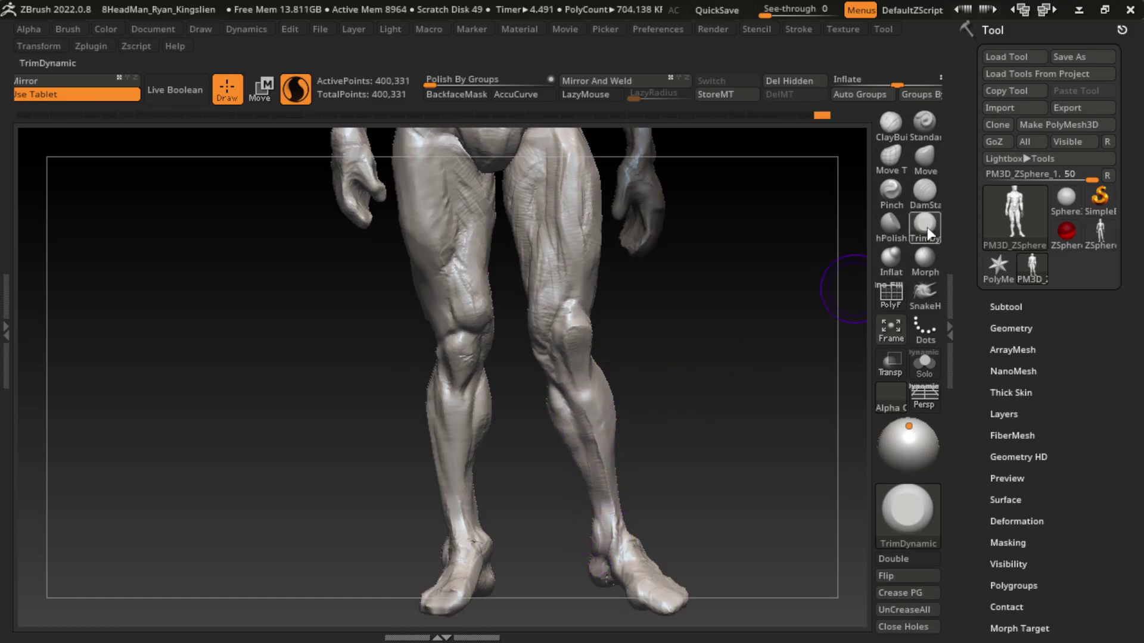
- Carve crease lines up the calf with DamStandard
click(925, 191)
drag(587, 352, 580, 391)
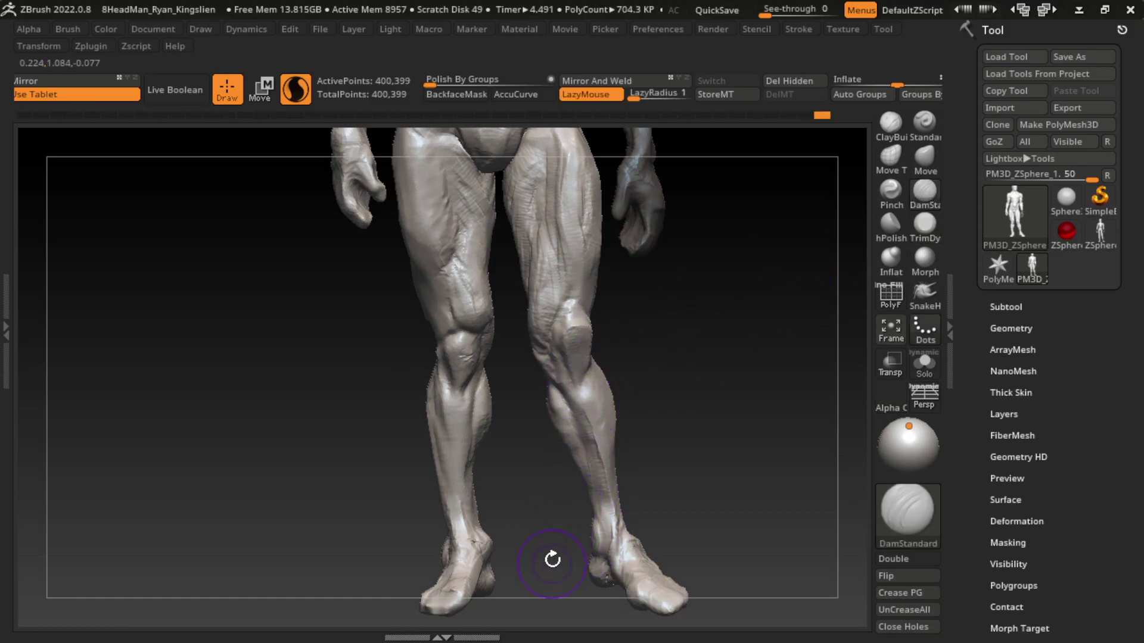
mouse_move(585, 388)
mouse_down()
mouse_move(591, 365)
mouse_move(592, 438)
mouse_up()
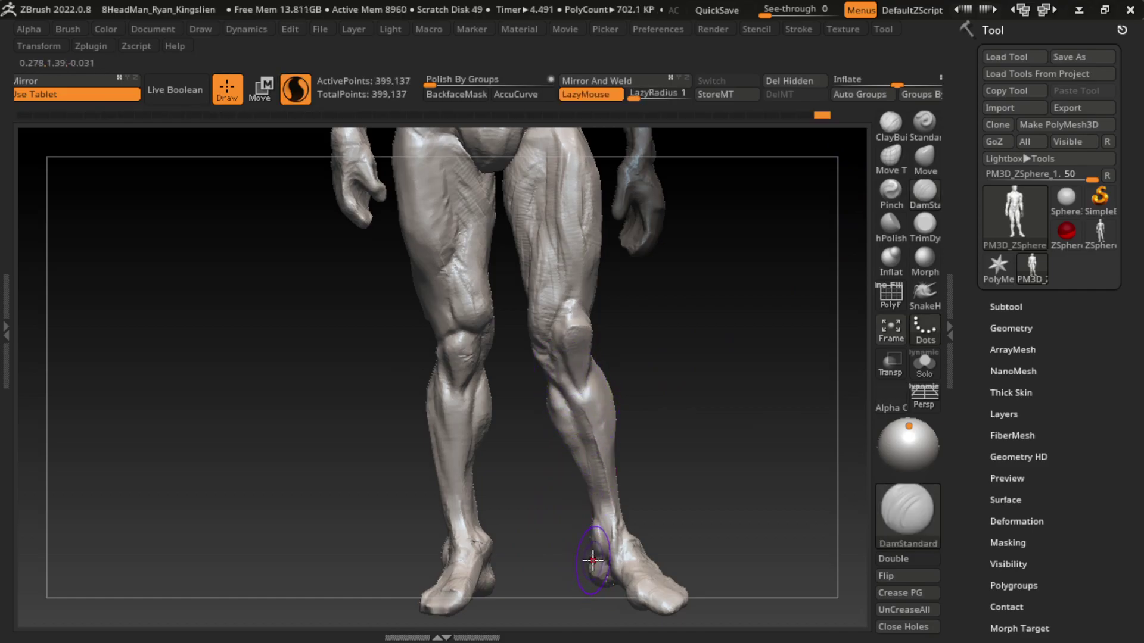
- Build up clay down the calf and around the knee
key(b)
key(c)
key(b)
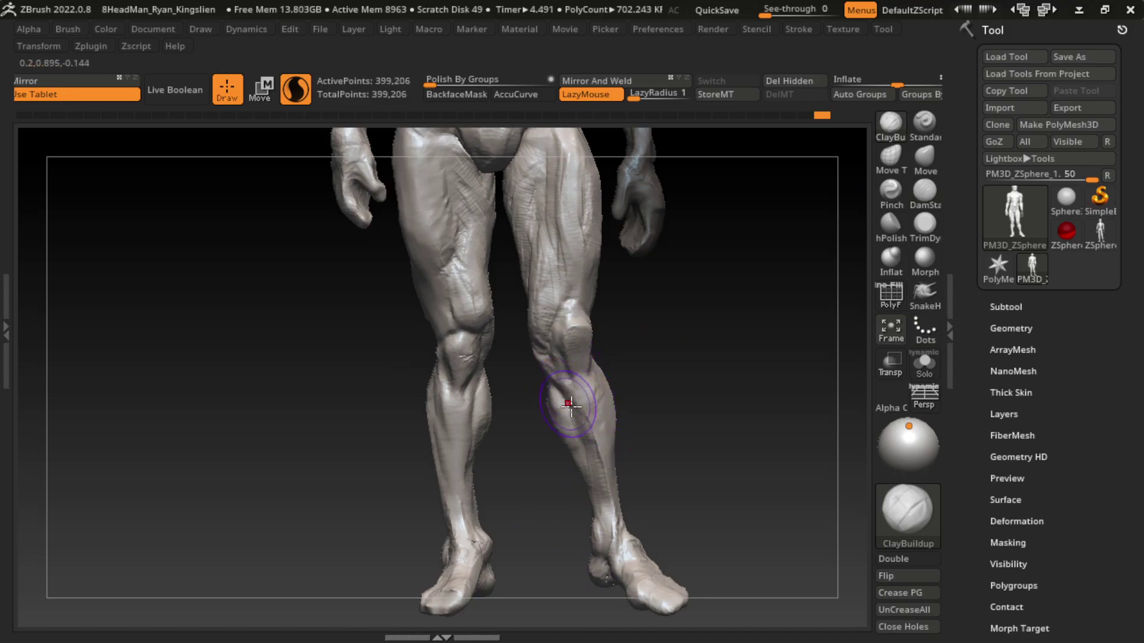
drag(549, 370, 593, 513)
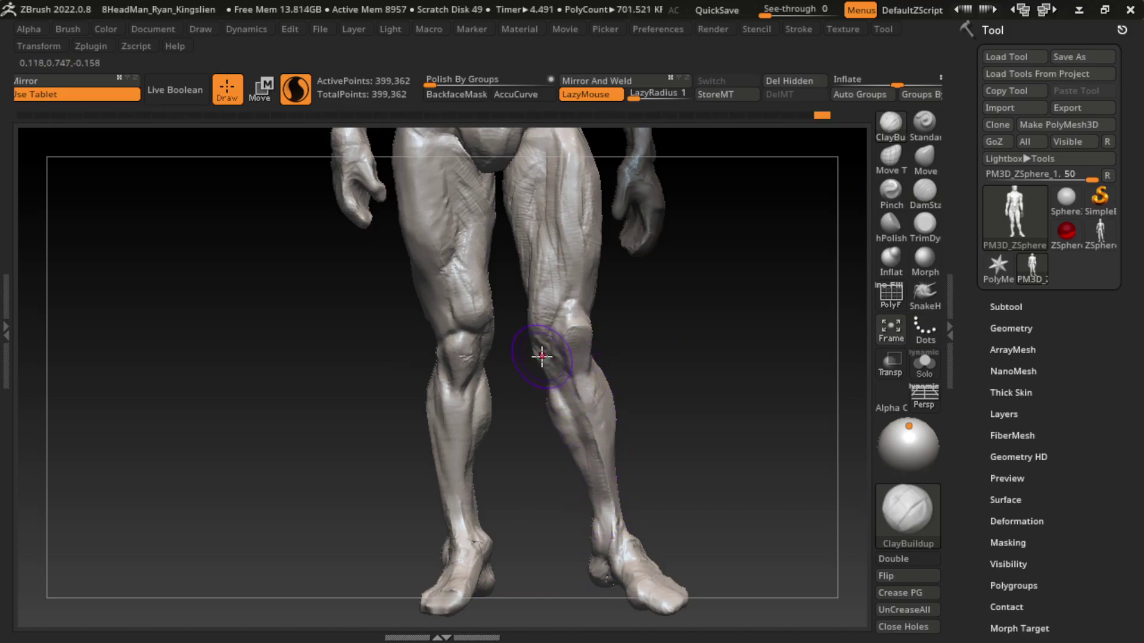
drag(536, 352, 532, 340)
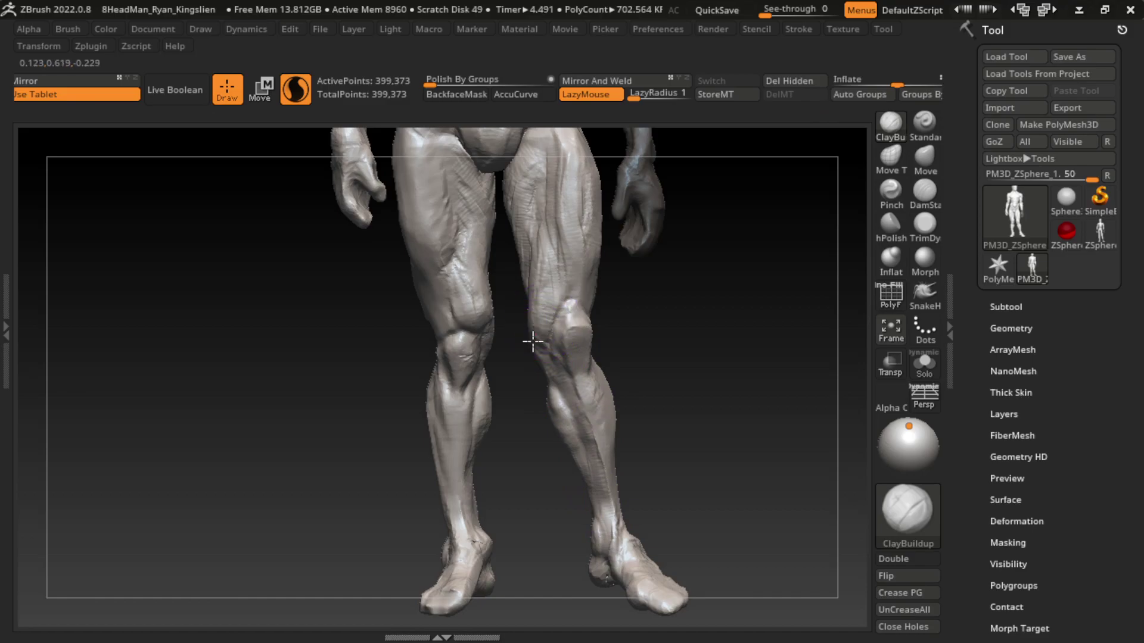
key(s)
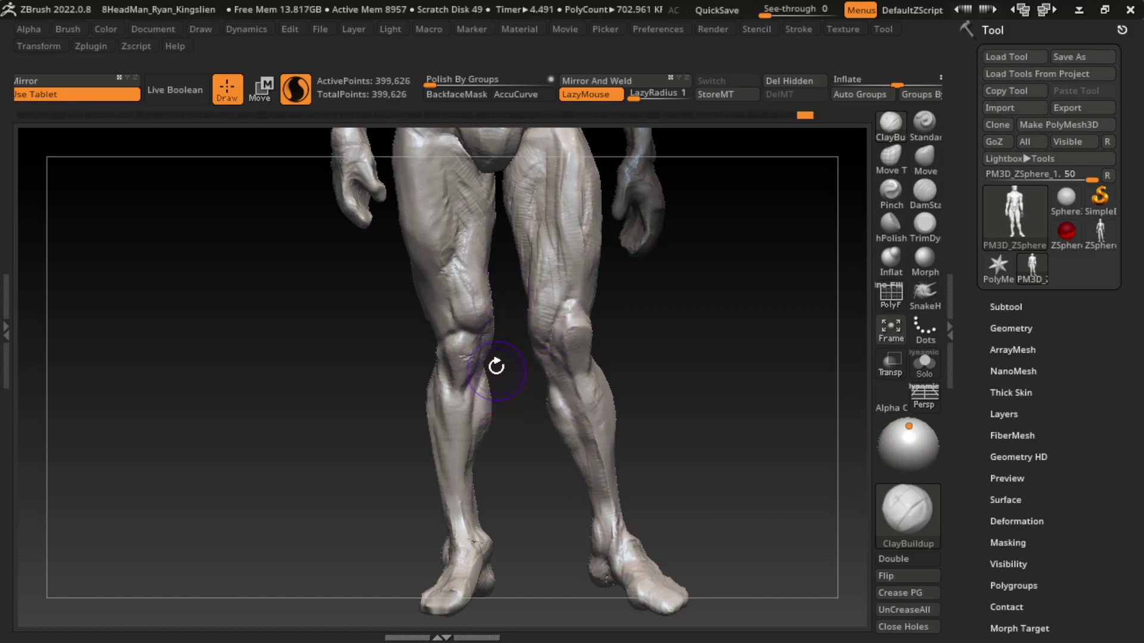
right_drag(547, 349, 604, 322)
- Rotate the legs between side and front views and switch to DamStandard
key(s)
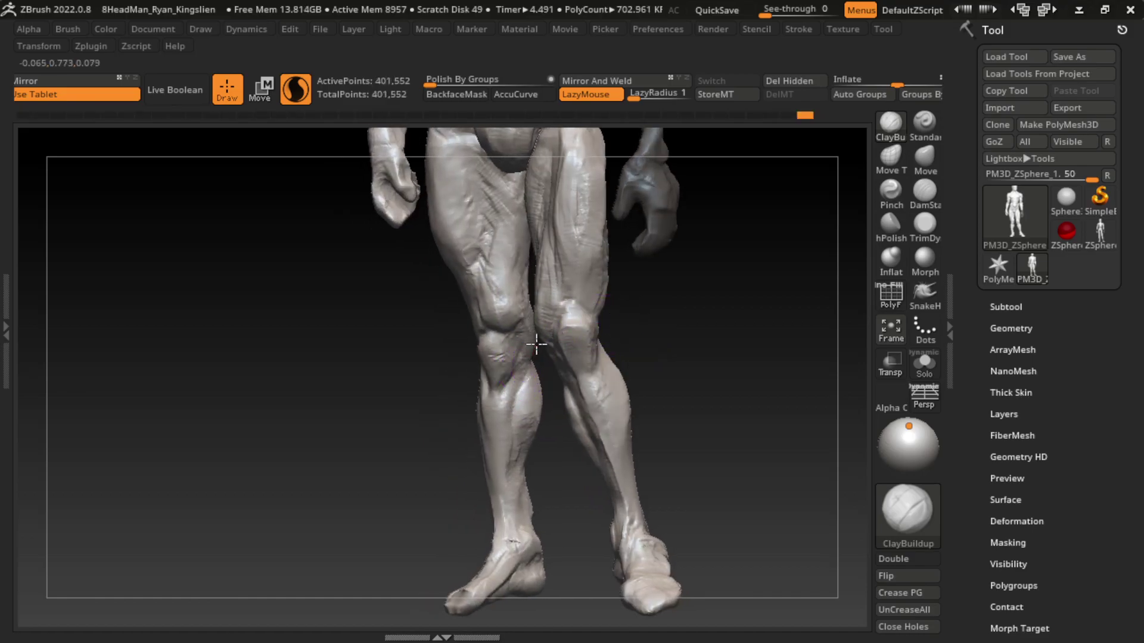
mouse_move(648, 330)
mouse_down()
mouse_move(600, 319)
mouse_move(667, 317)
mouse_move(666, 339)
mouse_move(811, 327)
mouse_up()
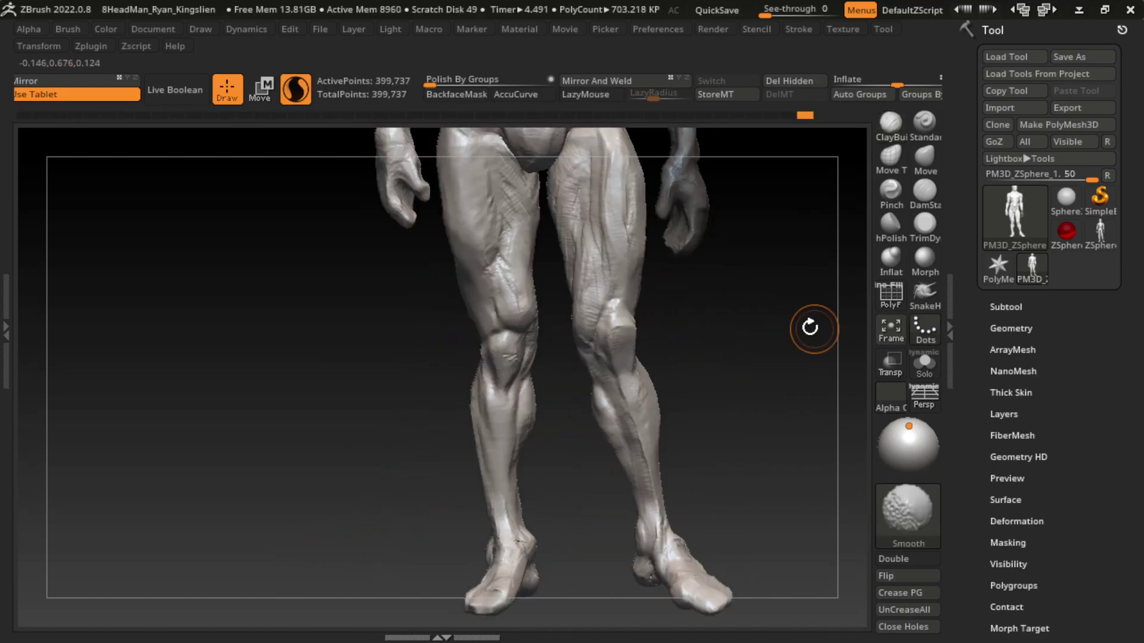
key(l)
drag(510, 370, 485, 396)
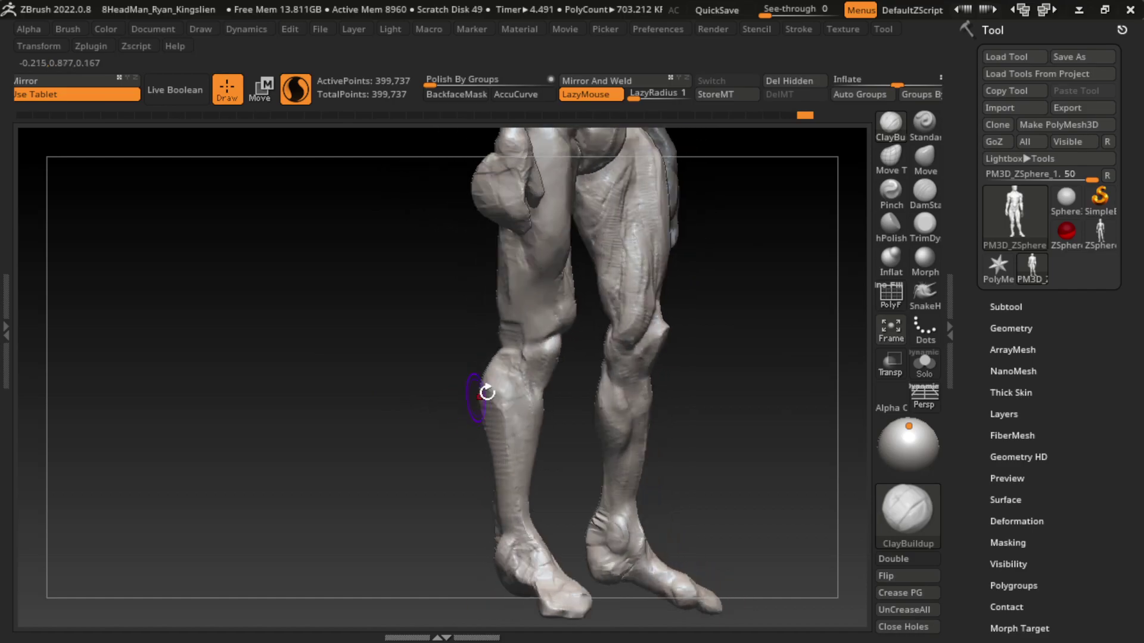
drag(688, 335, 645, 327)
key(b)
key(d)
key(s)
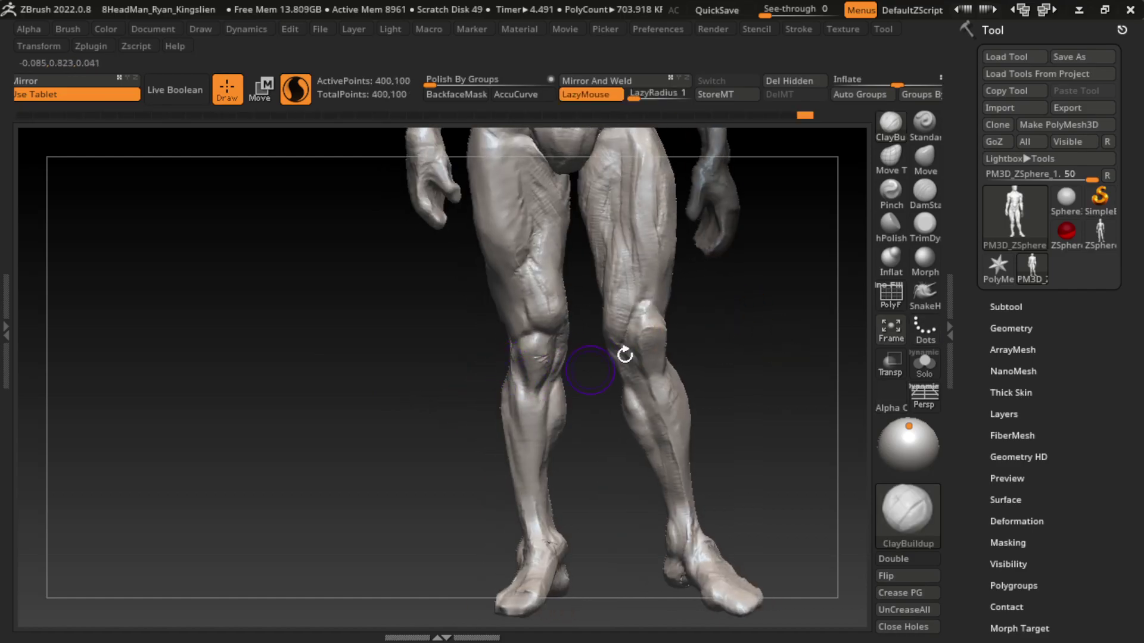
- Carve detail lines into the knee from the side, then undo the knee strokes
drag(516, 377, 692, 326)
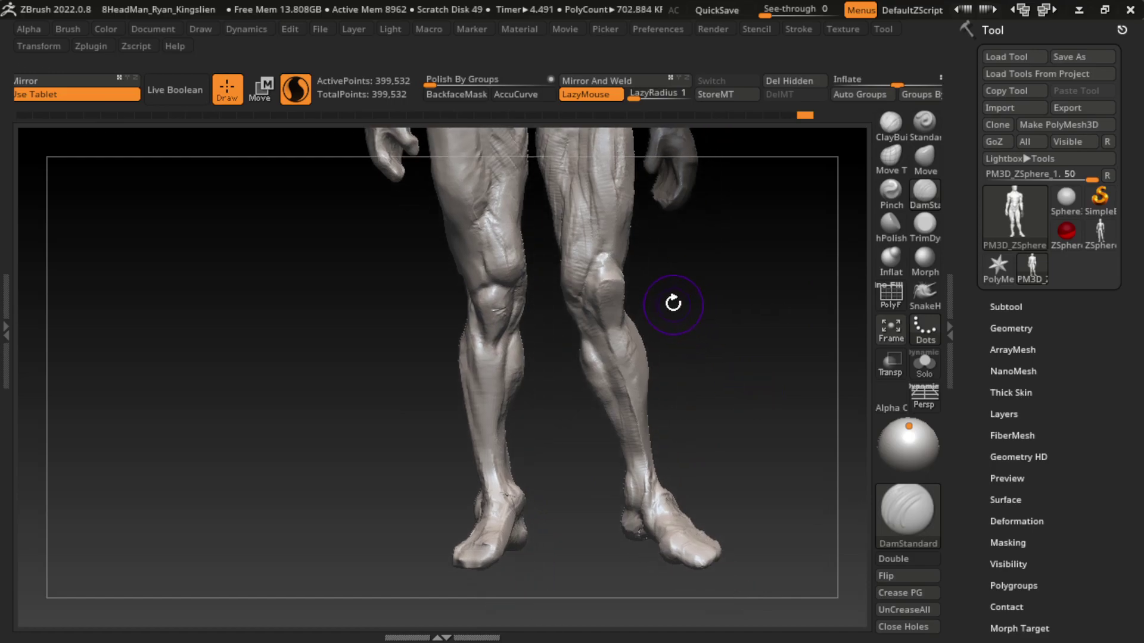
drag(695, 246, 638, 316)
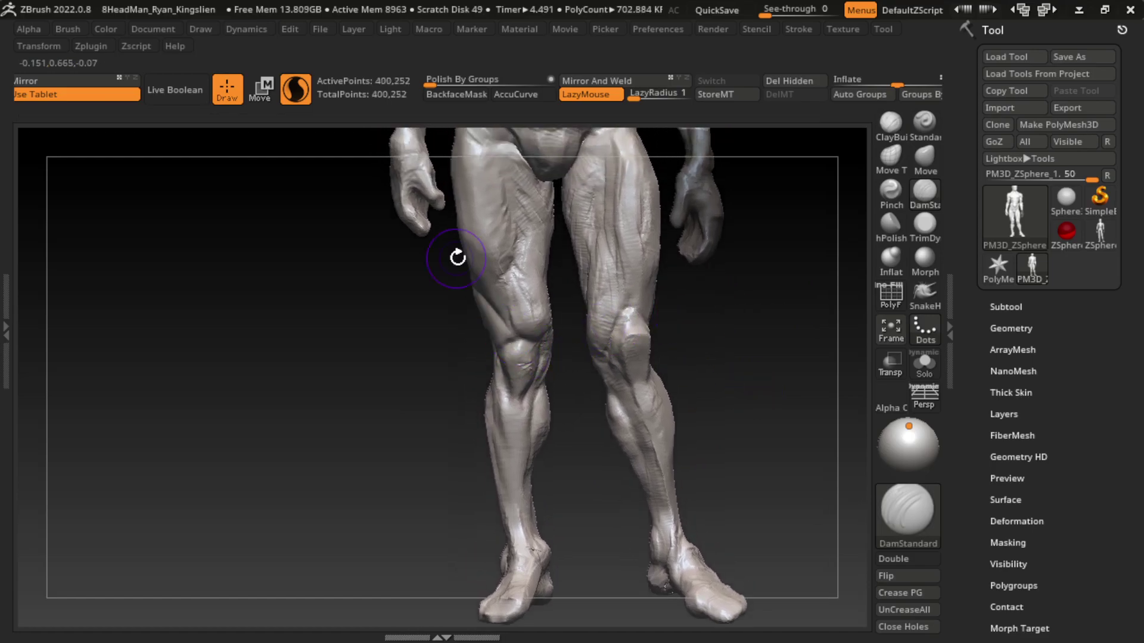
drag(524, 360, 507, 328)
mouse_move(462, 271)
mouse_down()
mouse_move(503, 298)
mouse_move(509, 345)
mouse_up()
drag(745, 339, 789, 356)
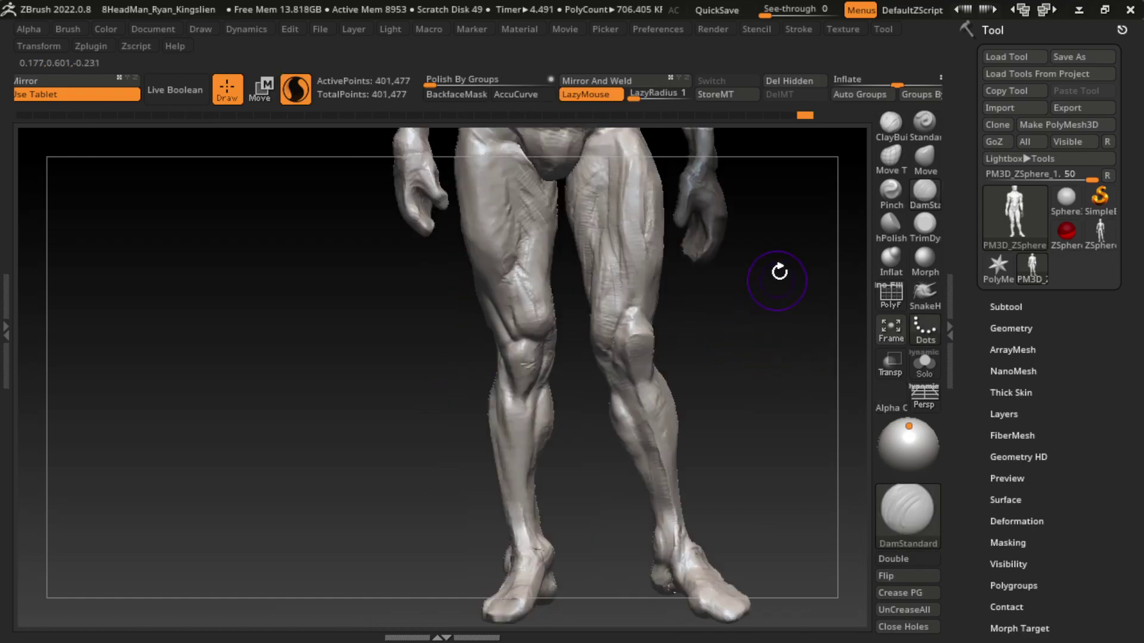
key(ctrl+z)
key(ctrl+z)
key(ctrl+z)
key(ctrl+z)
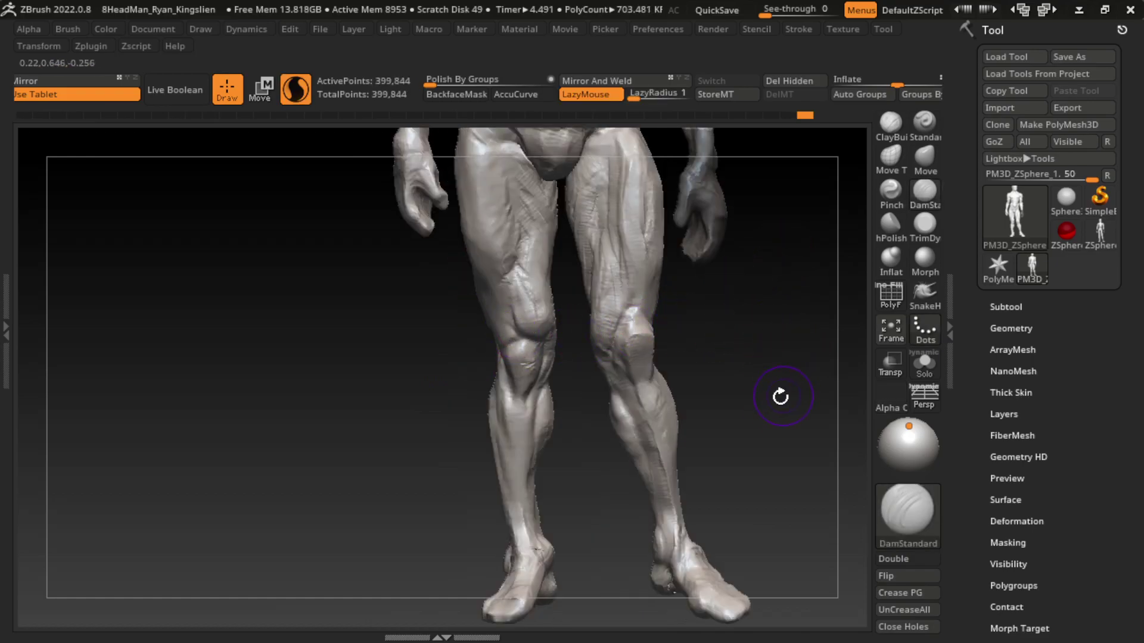
- Tilt the feet into view and carve a line on the foot, then undo it
drag(720, 423, 706, 387)
key(s)
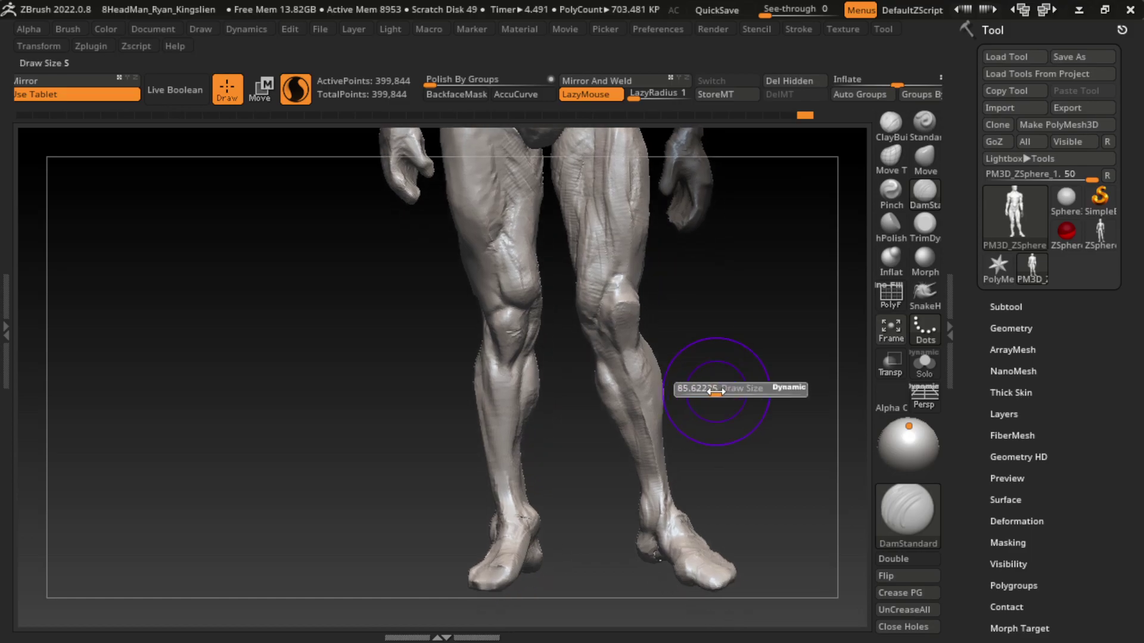
key(s)
mouse_move(745, 441)
mouse_down()
mouse_move(761, 426)
mouse_move(763, 397)
mouse_up()
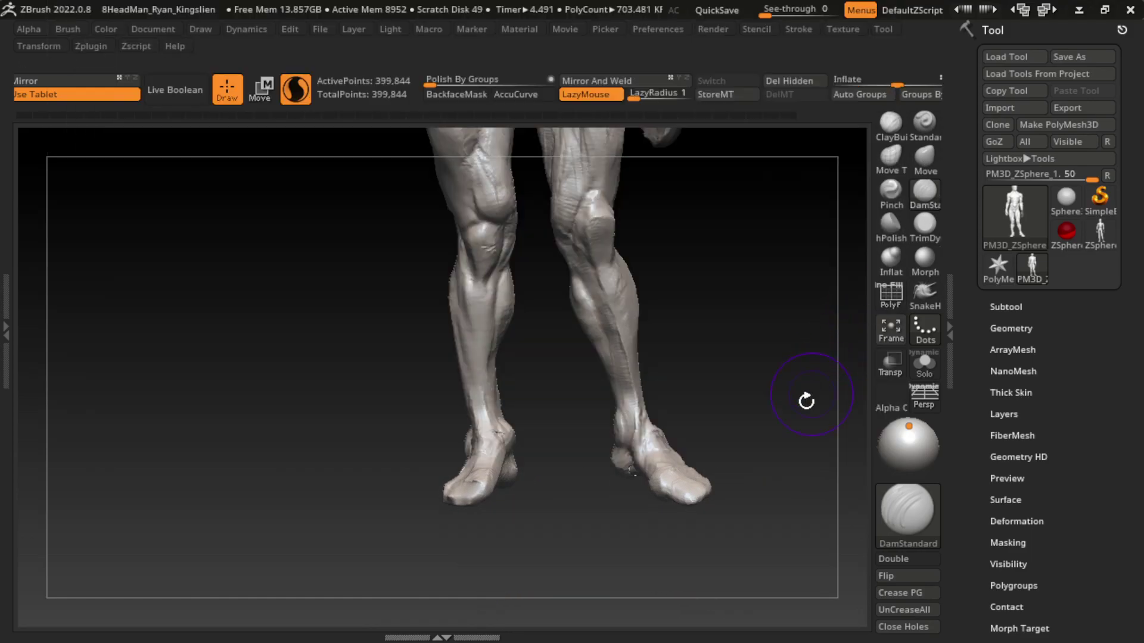
key(s)
drag(715, 507, 652, 500)
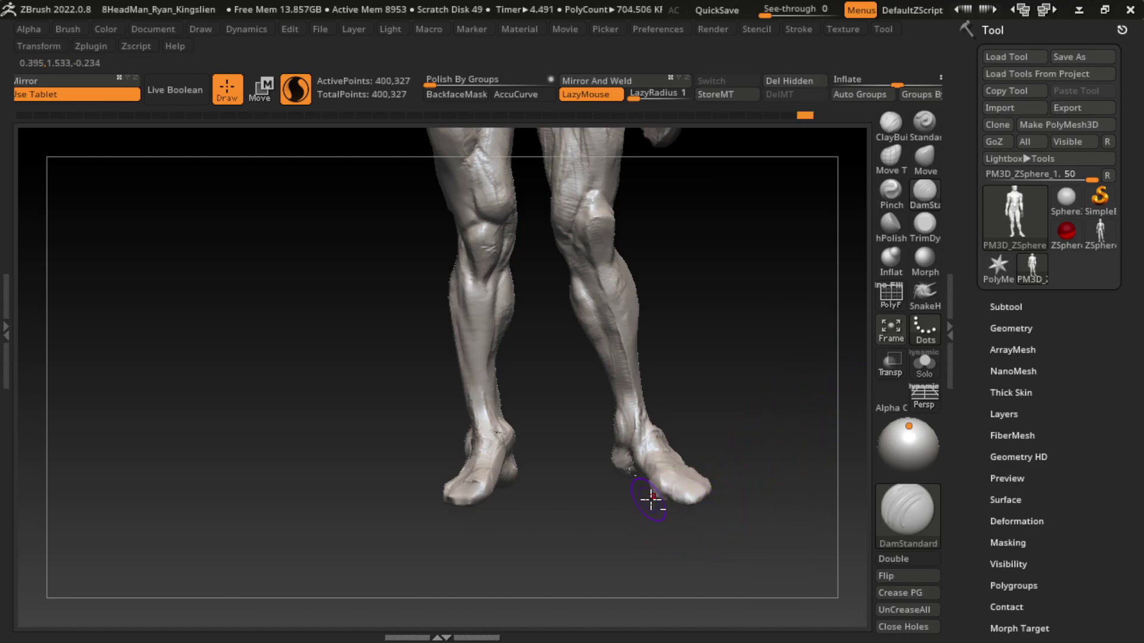
key(ctrl+z)
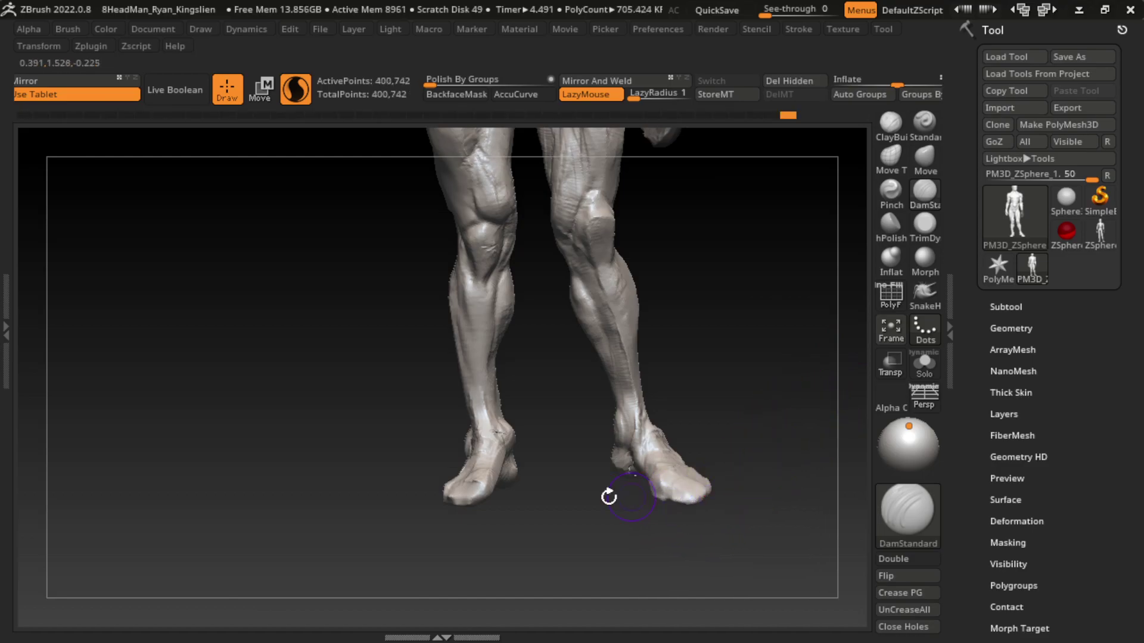
- Rotate back toward the front, frame the whole figure, and raise brush size to about 99
drag(514, 510, 485, 511)
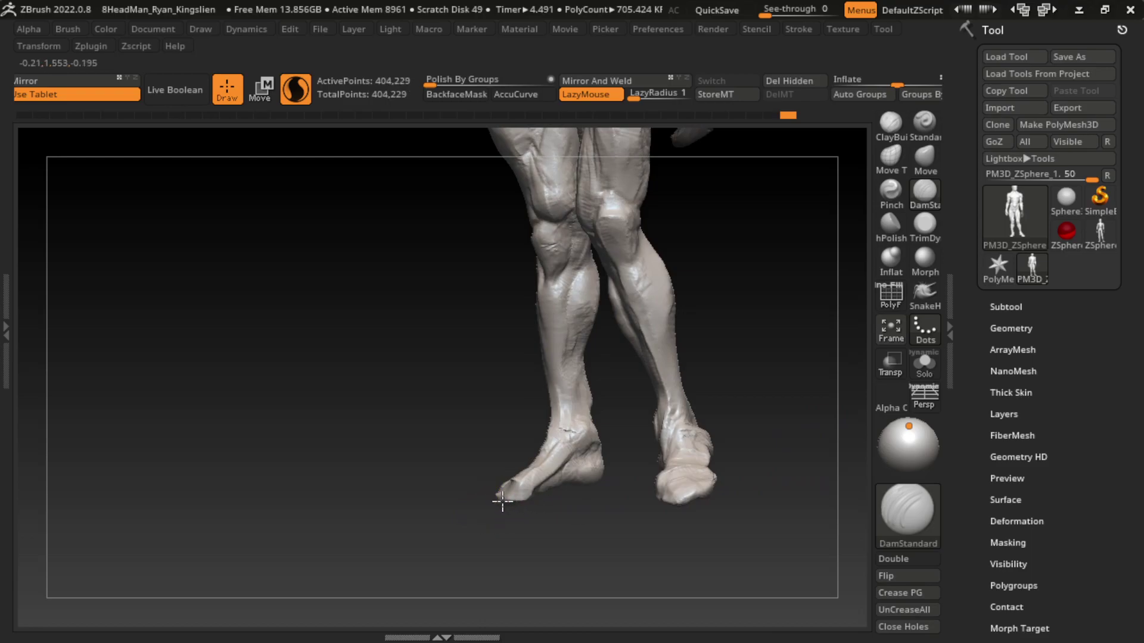
drag(557, 516, 595, 529)
key(f)
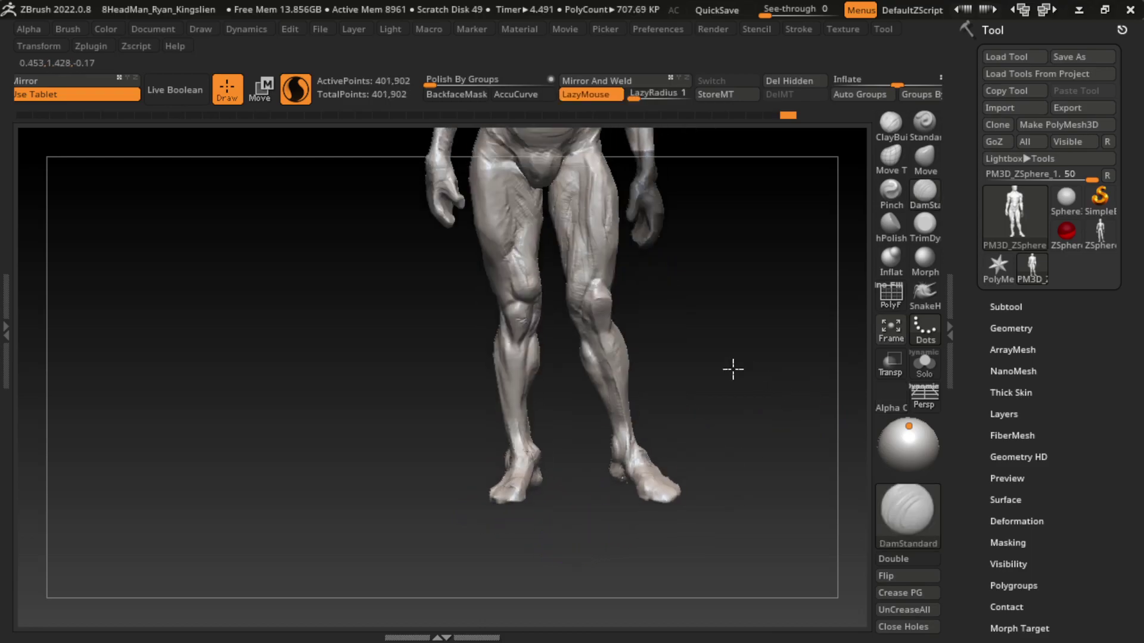
key(s)
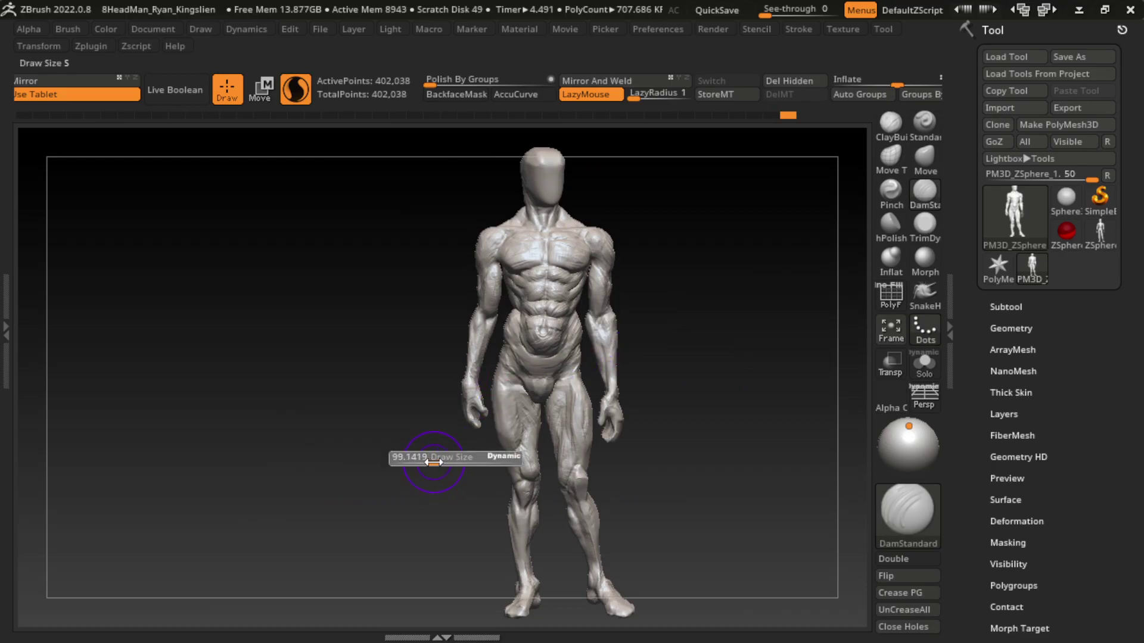
- Nudge the forearm's shape with the Move Topological brush, then zoom out to view the whole figure
scroll(751, 256, up, 2)
click(891, 156)
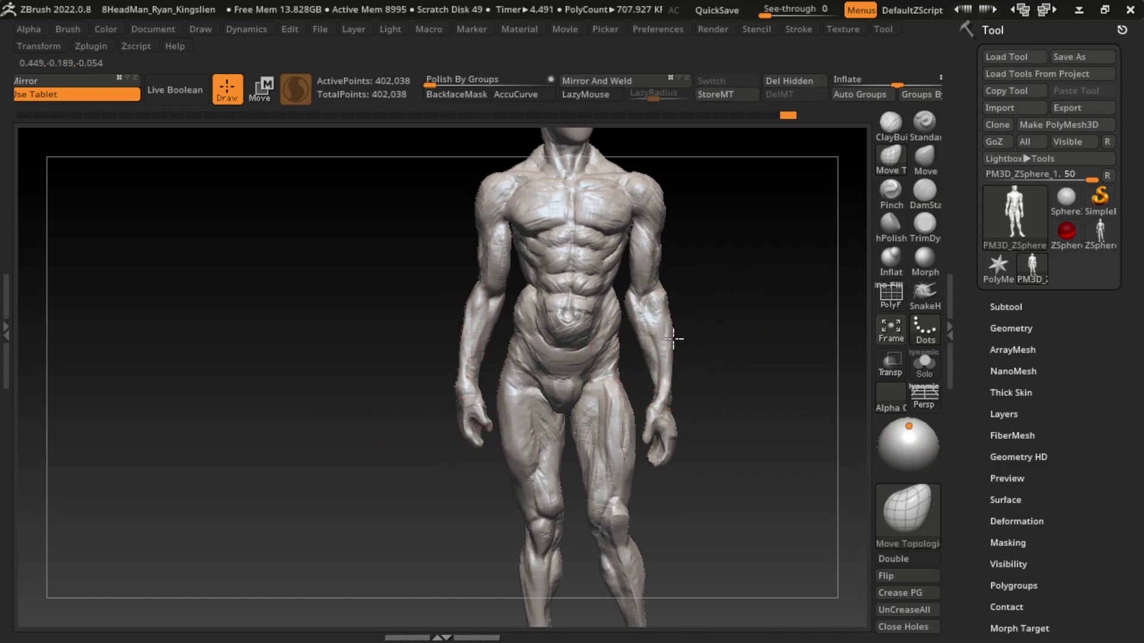
drag(676, 338, 715, 322)
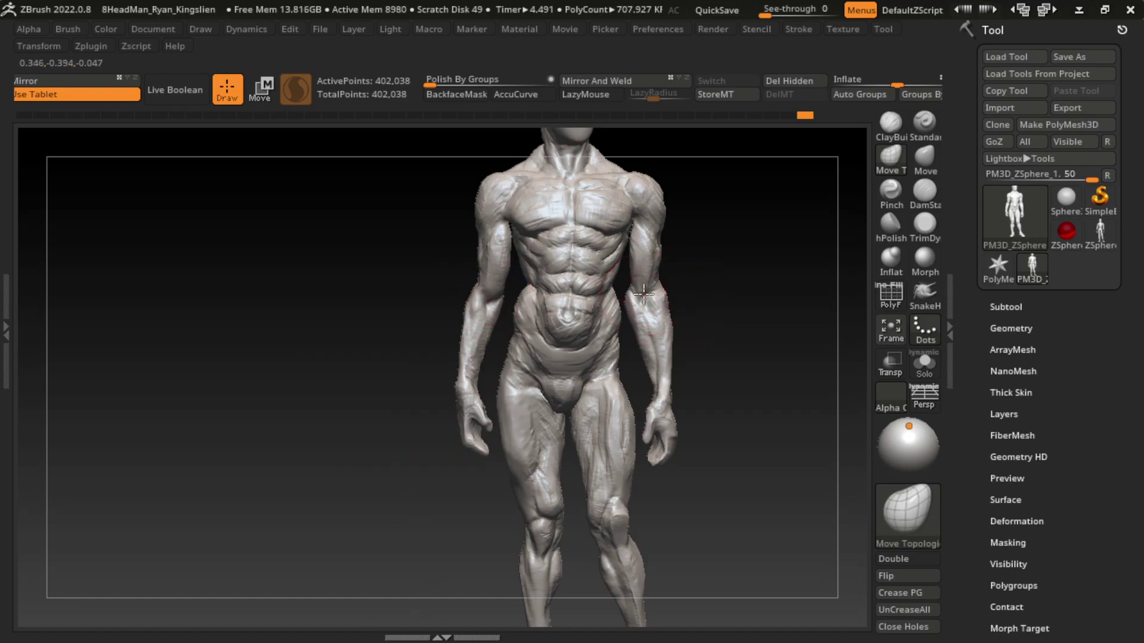
ctrl+right_drag(694, 319, 624, 464)
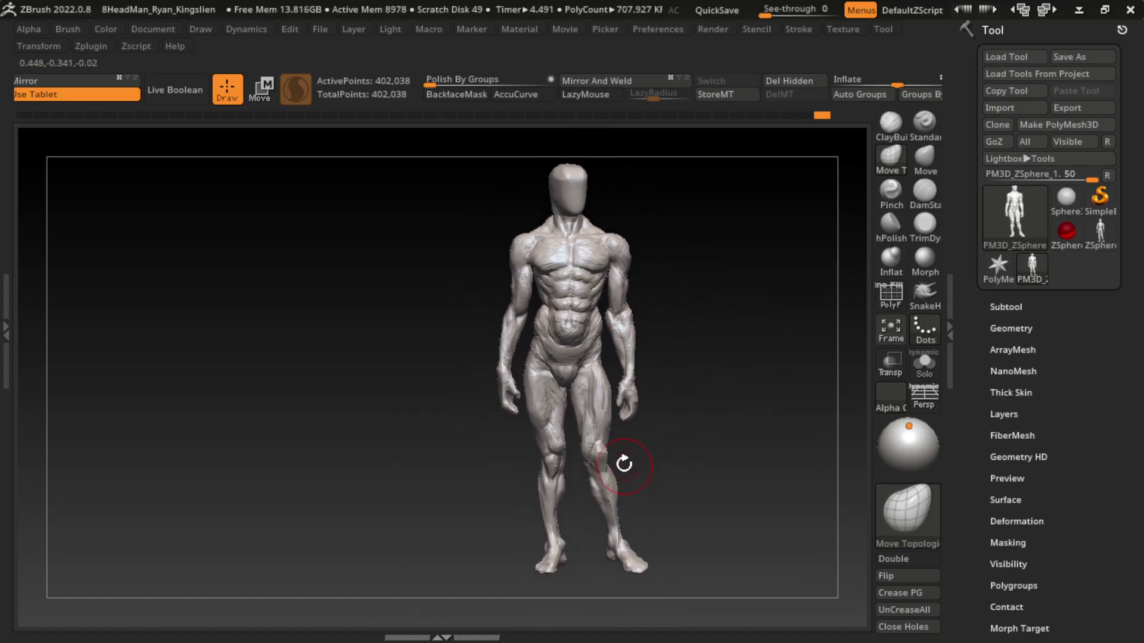